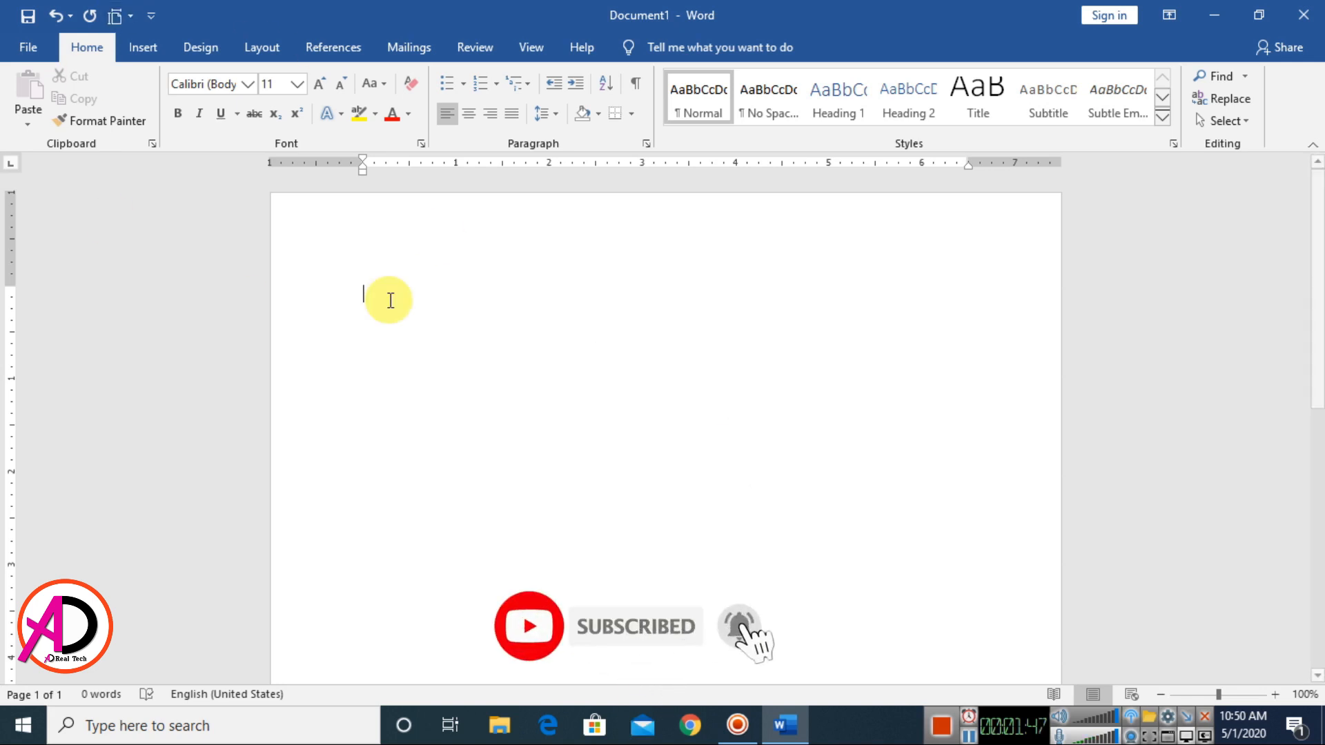
Step: Set the document's page margins to the narrow 0.5-inch preset
click(260, 49)
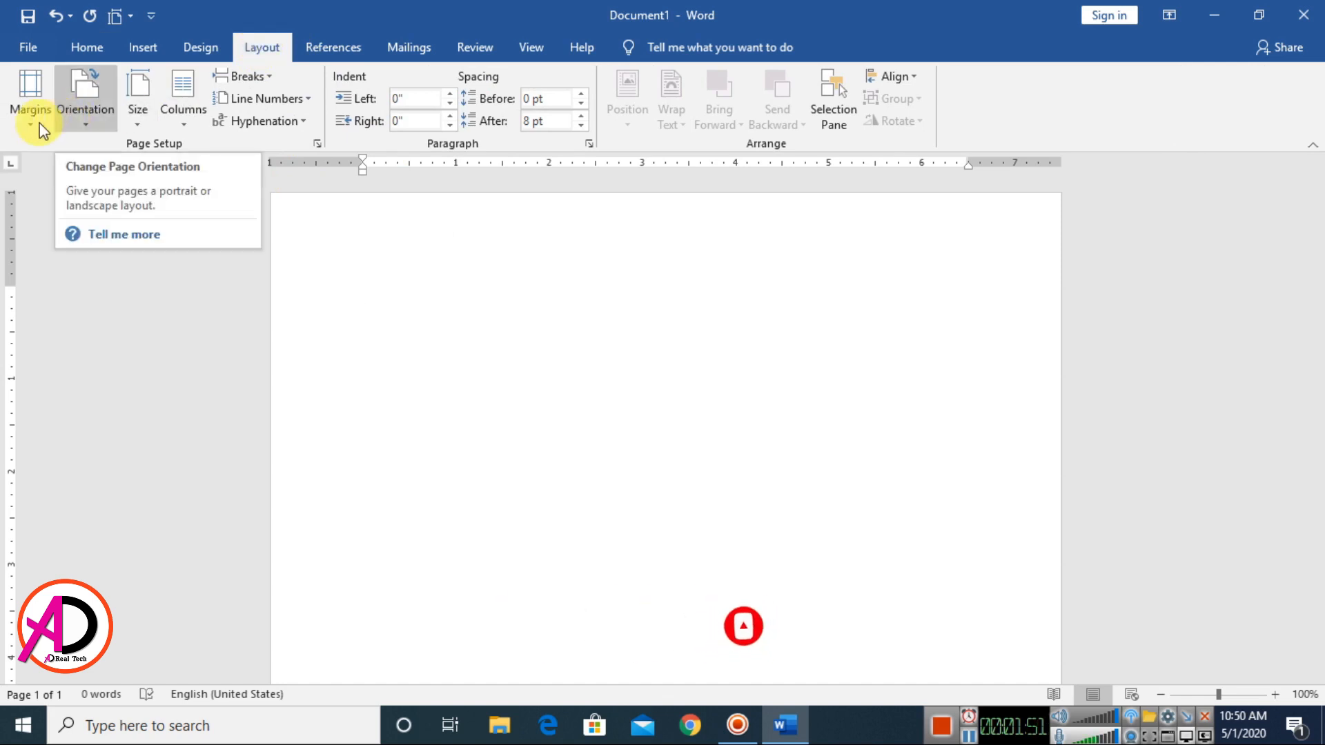
click(15, 119)
click(110, 295)
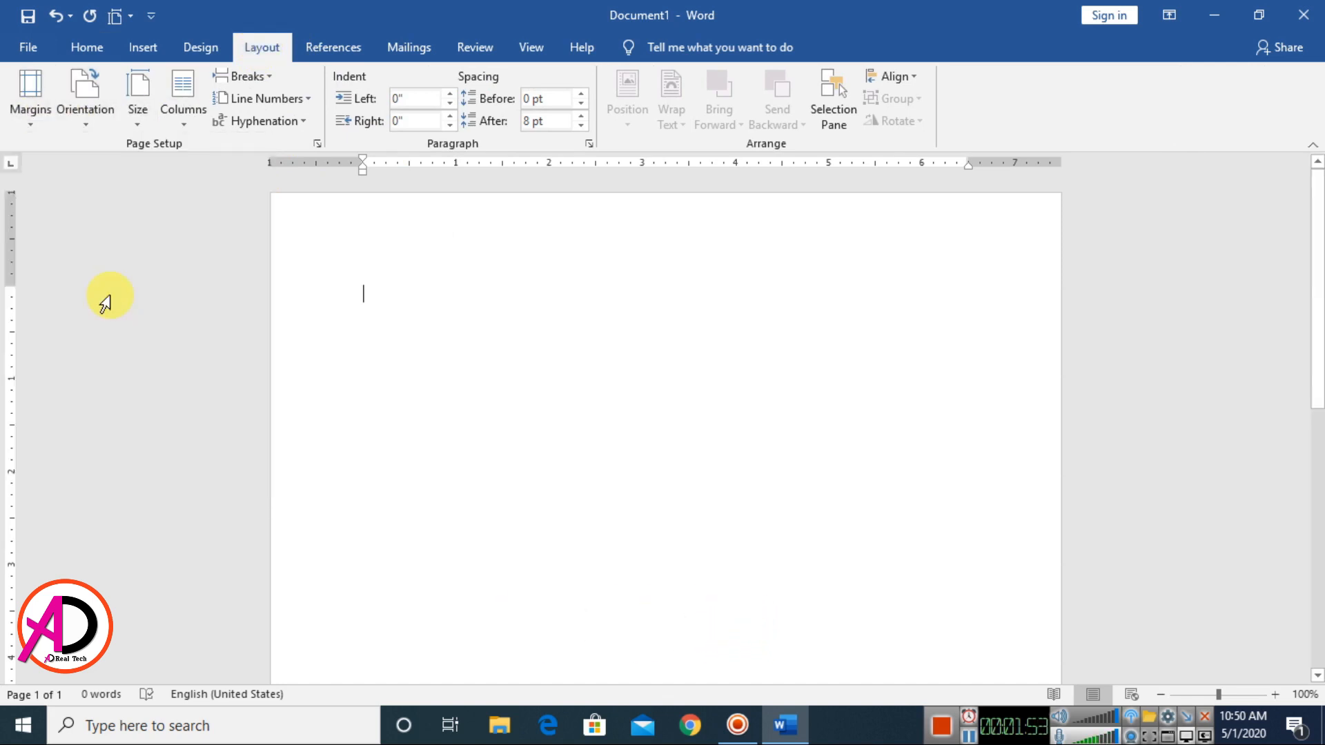
Step: Set a custom paper size with a width of 5.5 inches and a height of 8.2 inches for the whole document
click(138, 103)
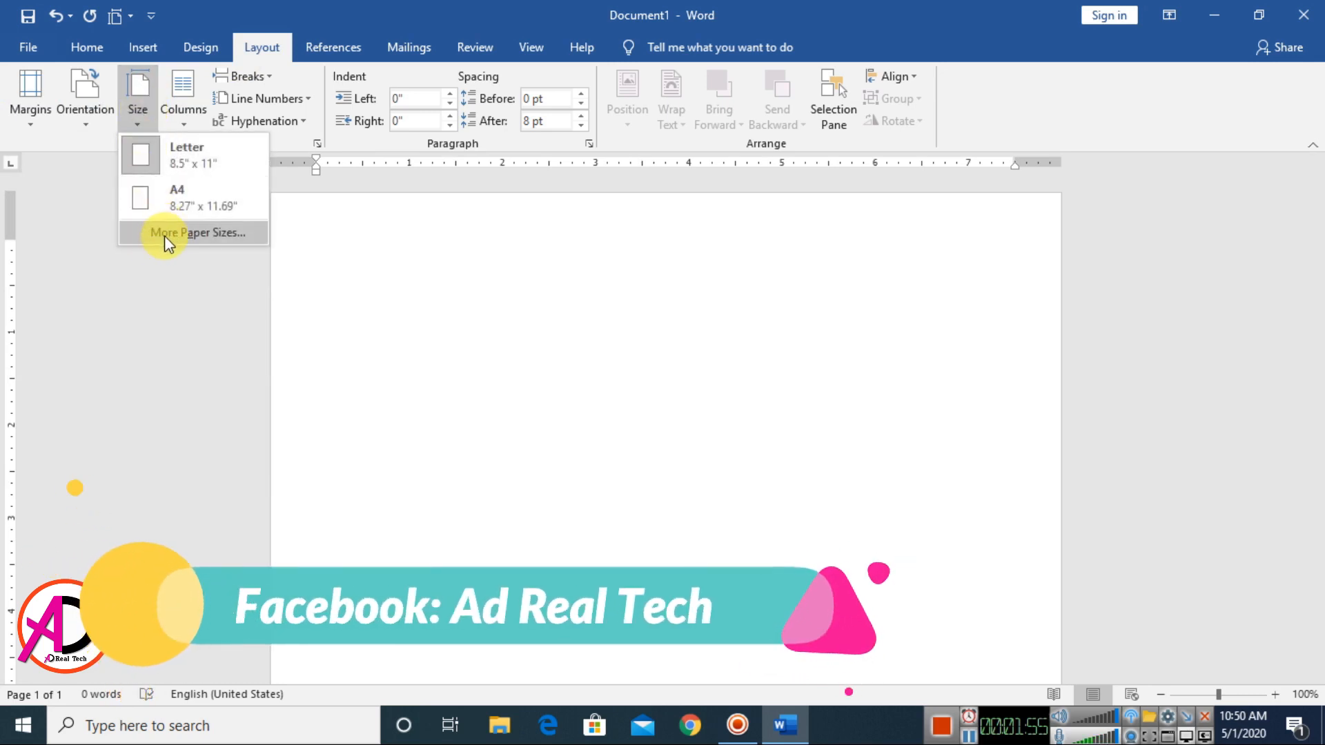
click(186, 233)
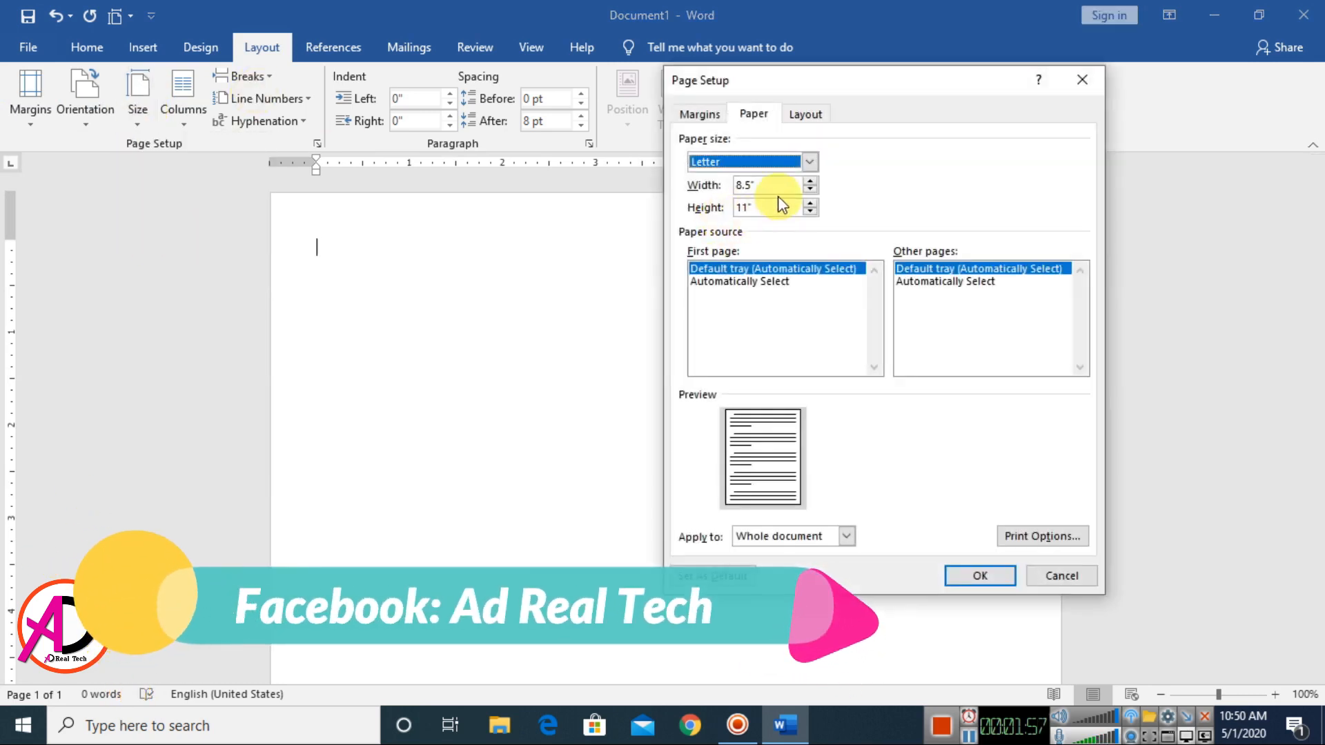
double_click(770, 184)
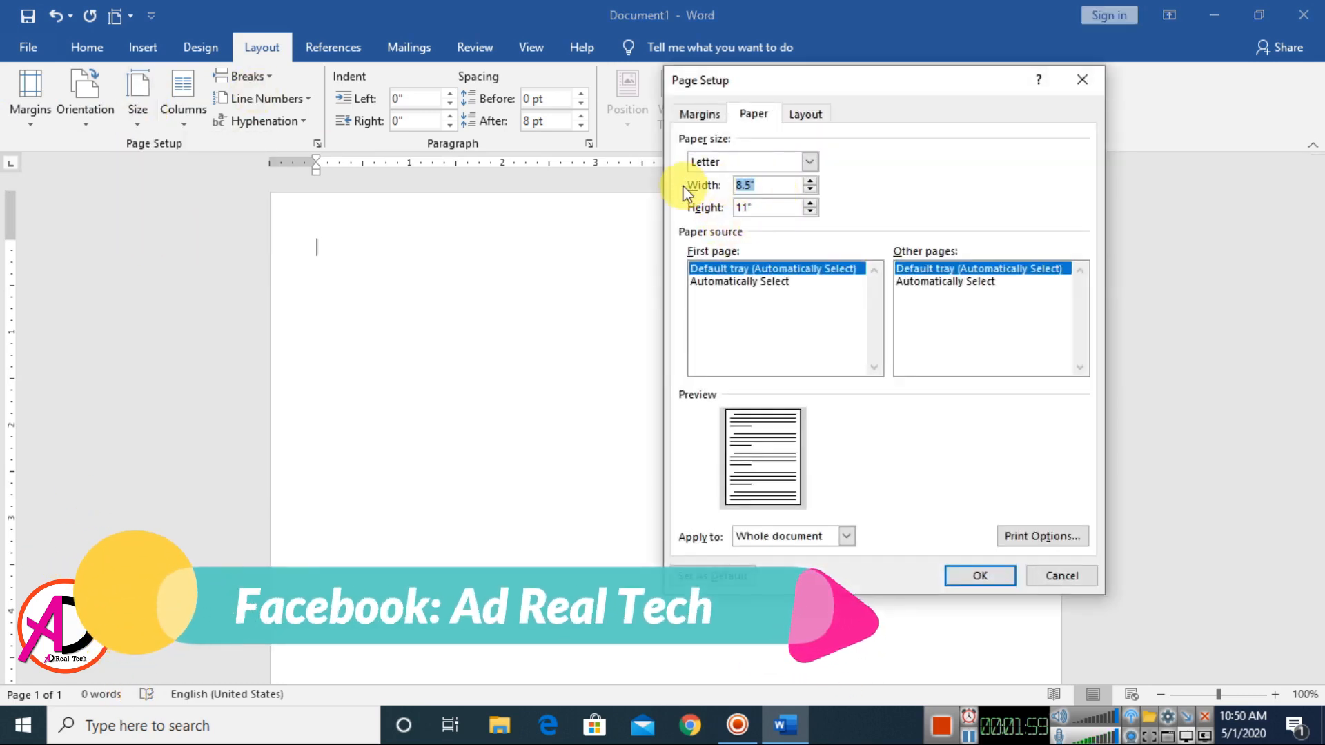
text(5.5)
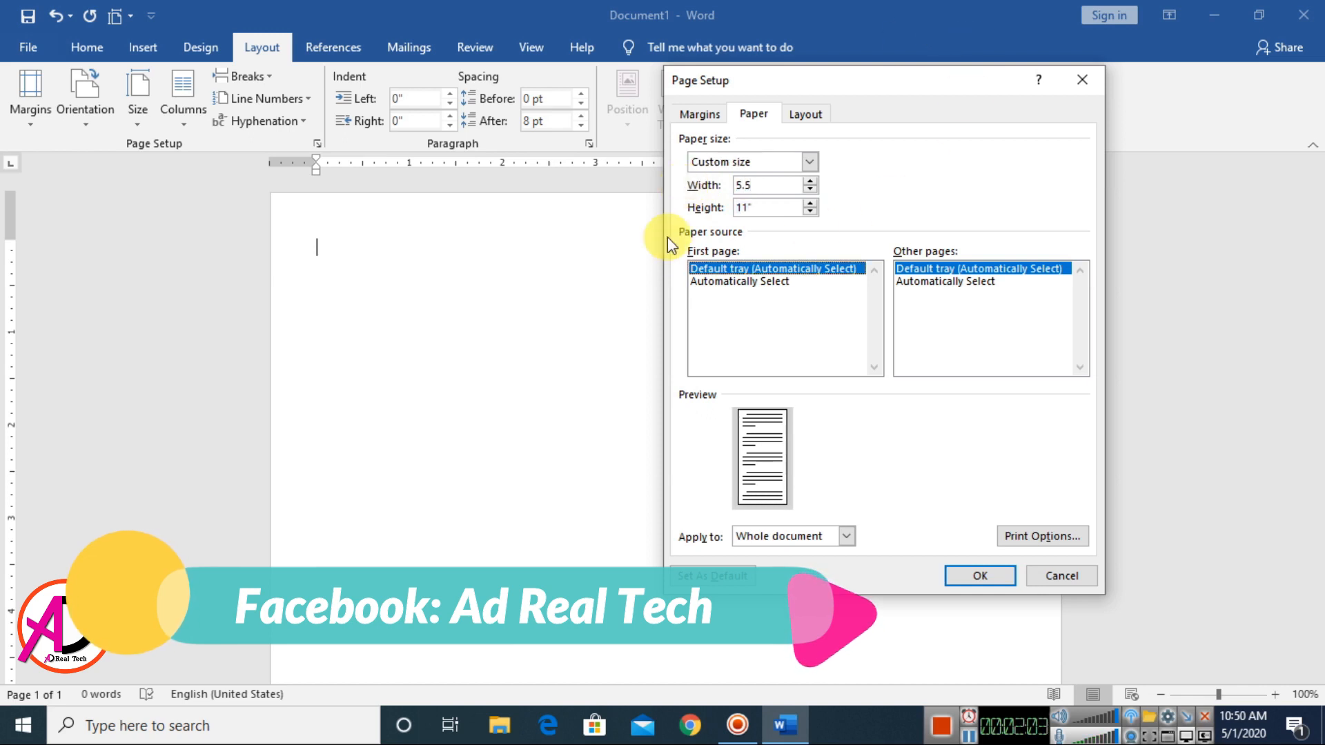
double_click(759, 206)
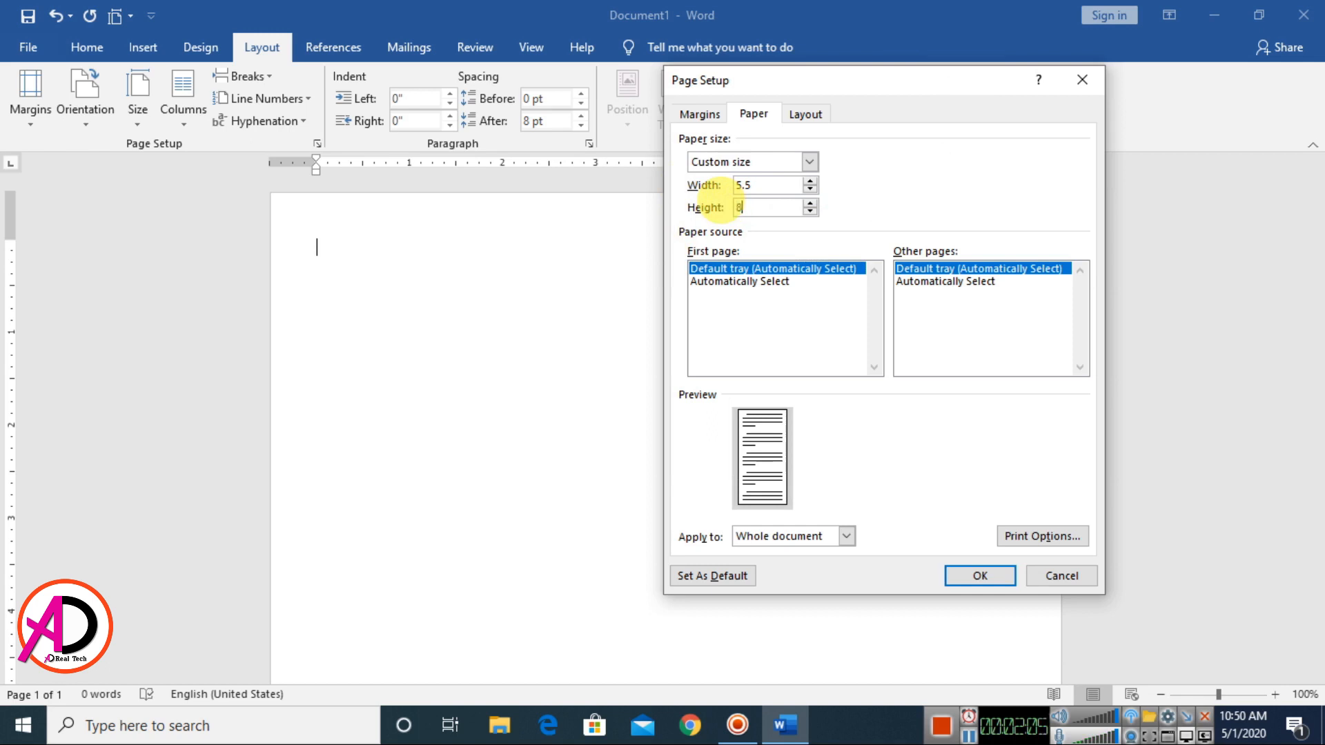
click(762, 185)
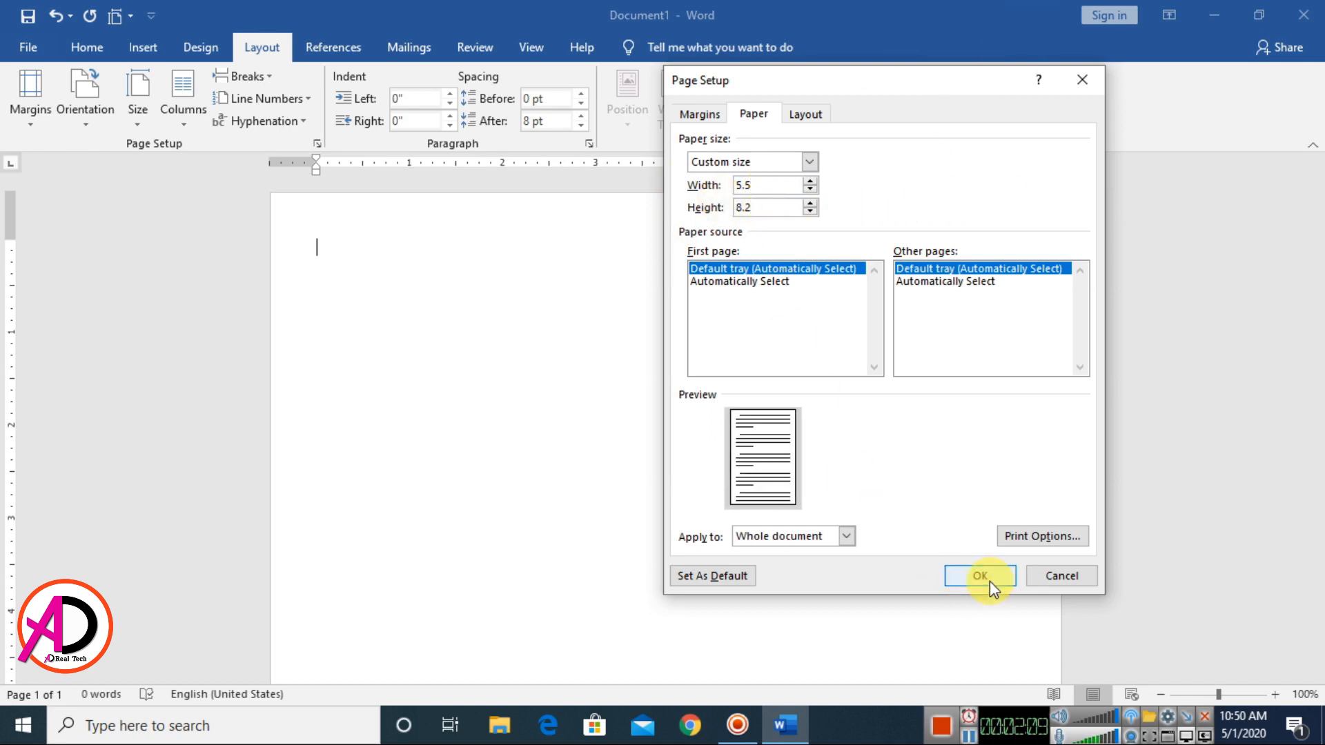
click(966, 573)
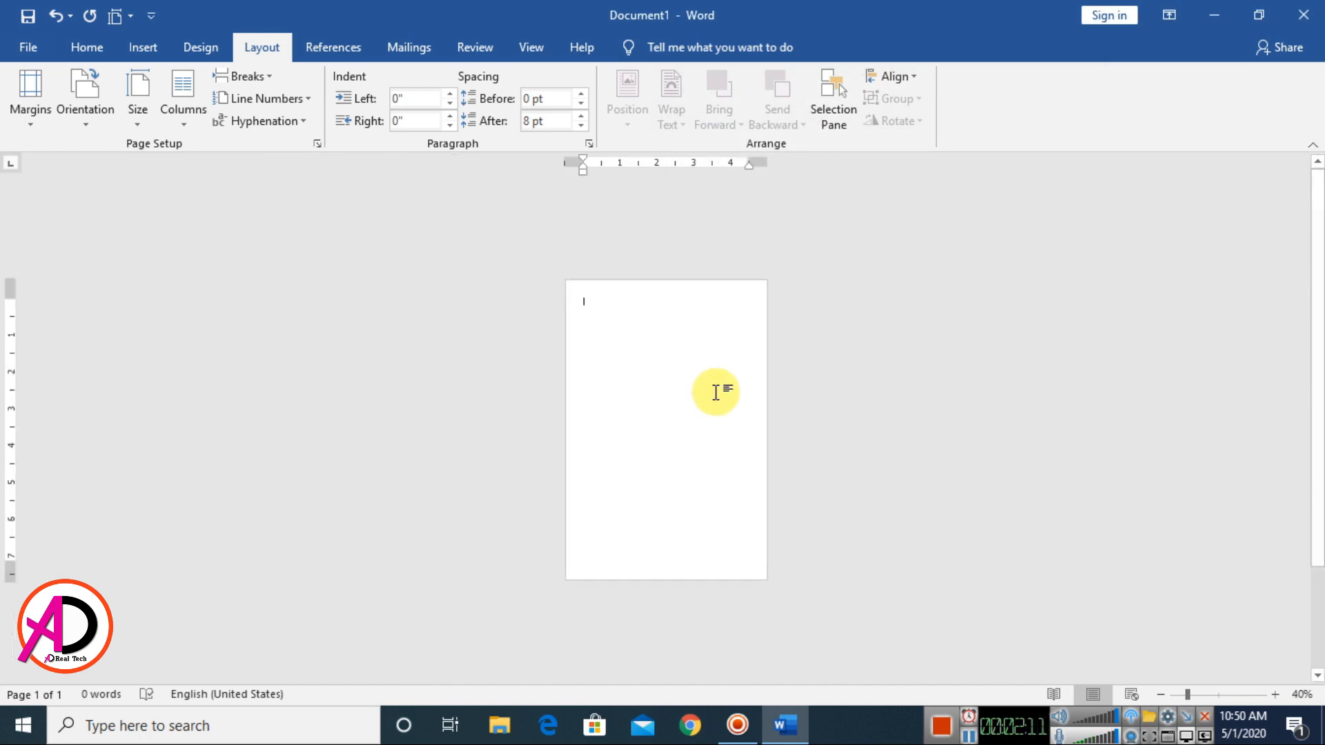
Step: Draw a rectangle about 5.31 inches wide and 2.76 inches high across the upper part of the page
click(83, 48)
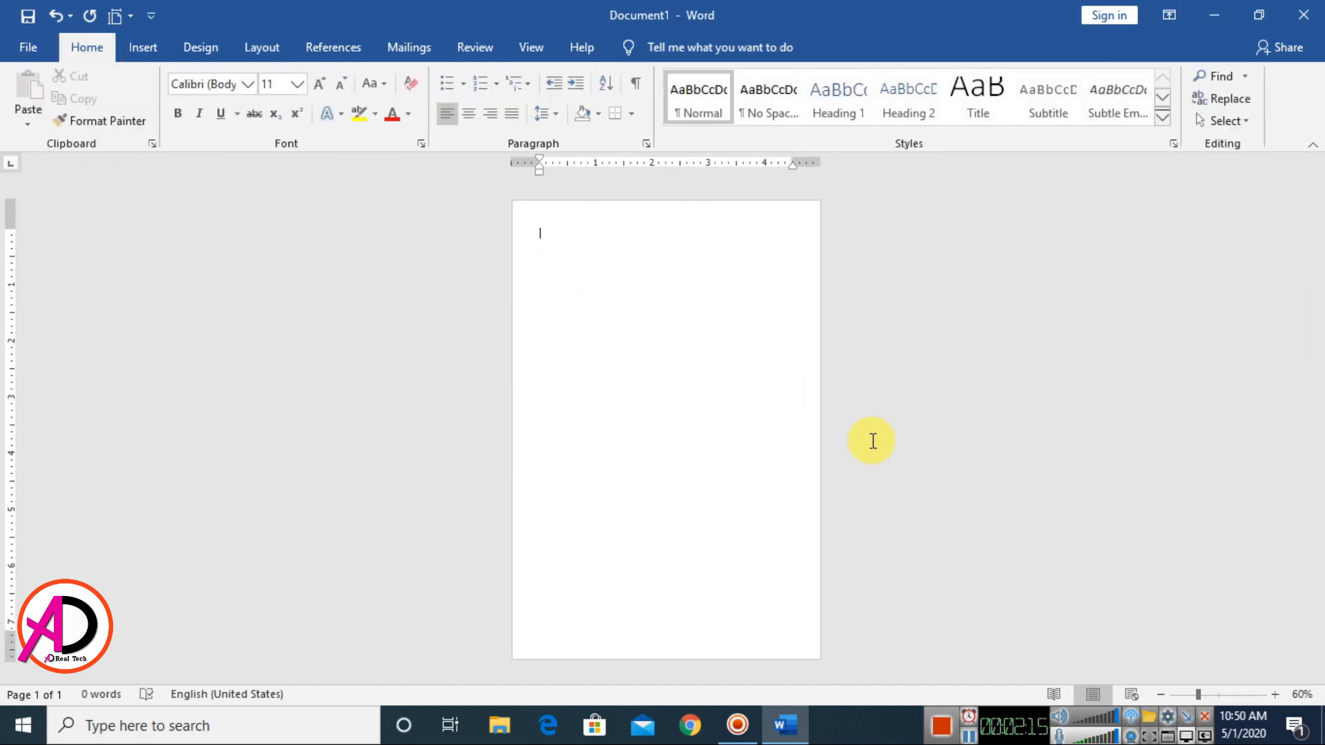
scroll(714, 383, up, 4)
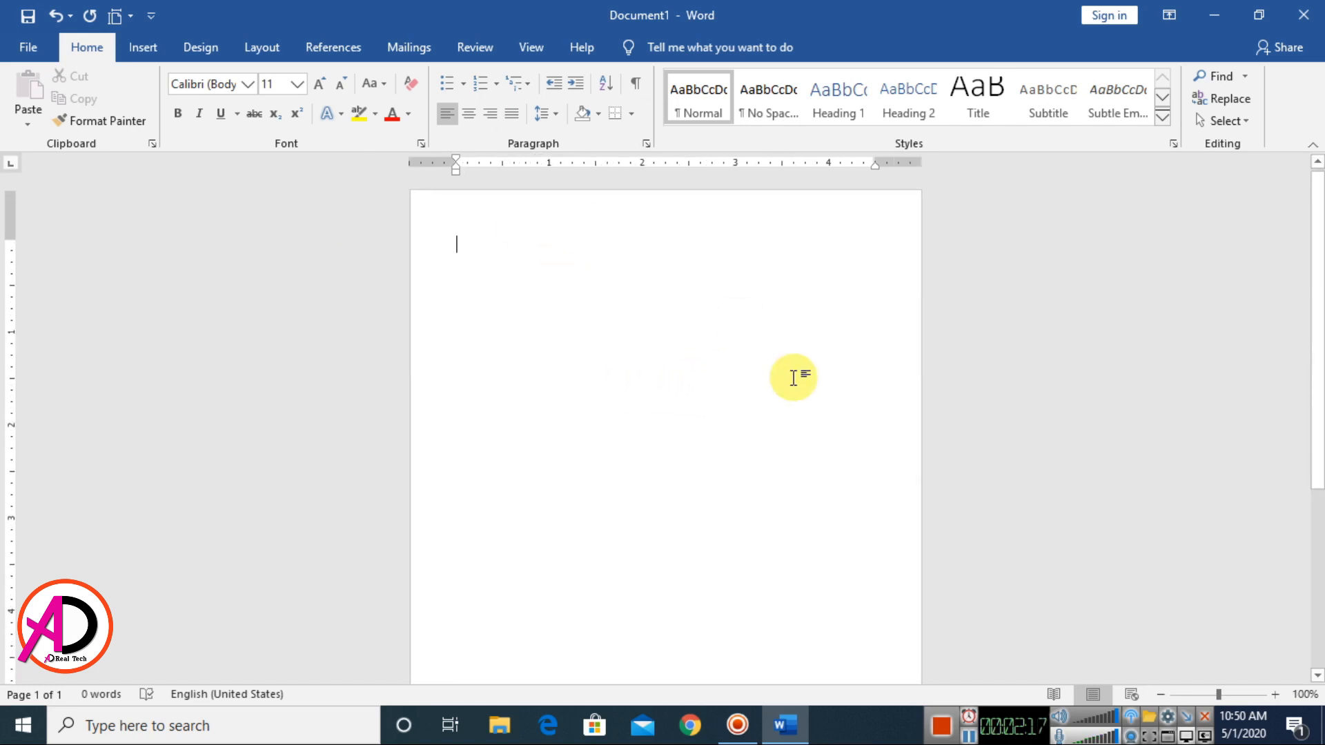
scroll(698, 423, down, 4)
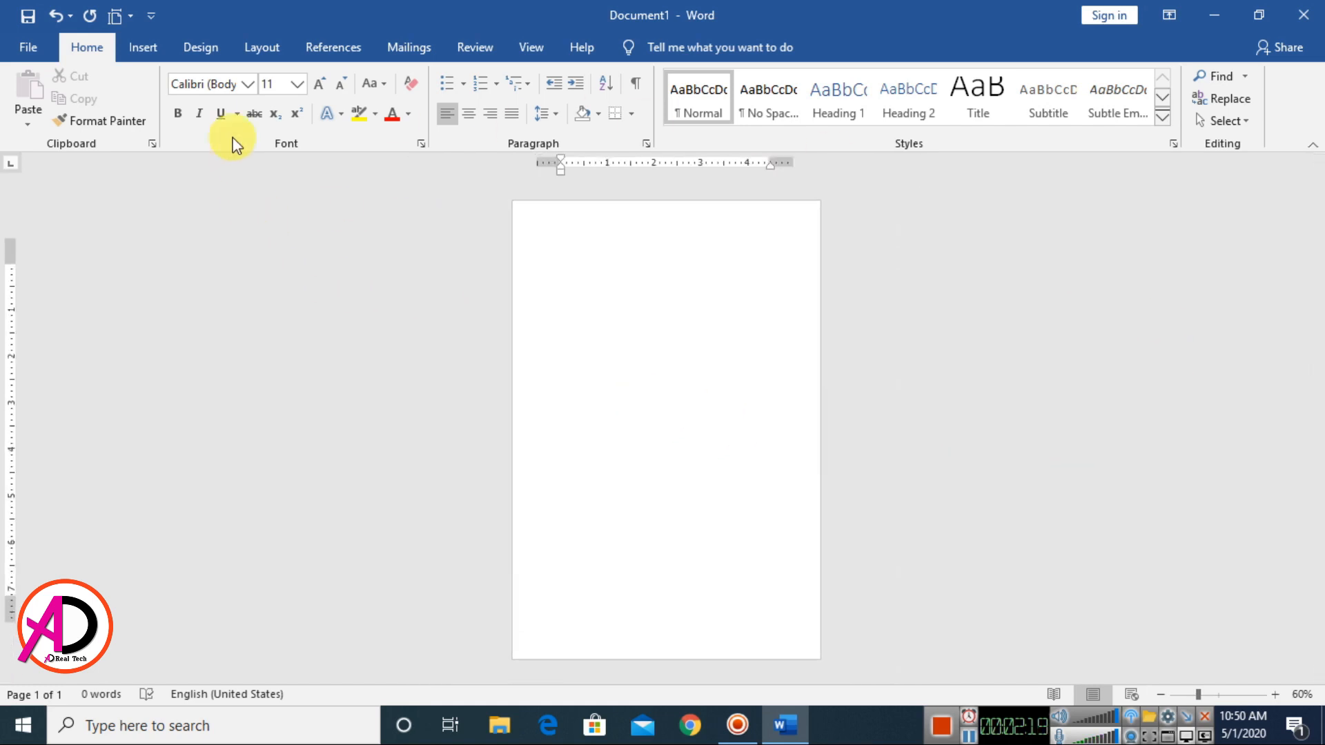
click(142, 56)
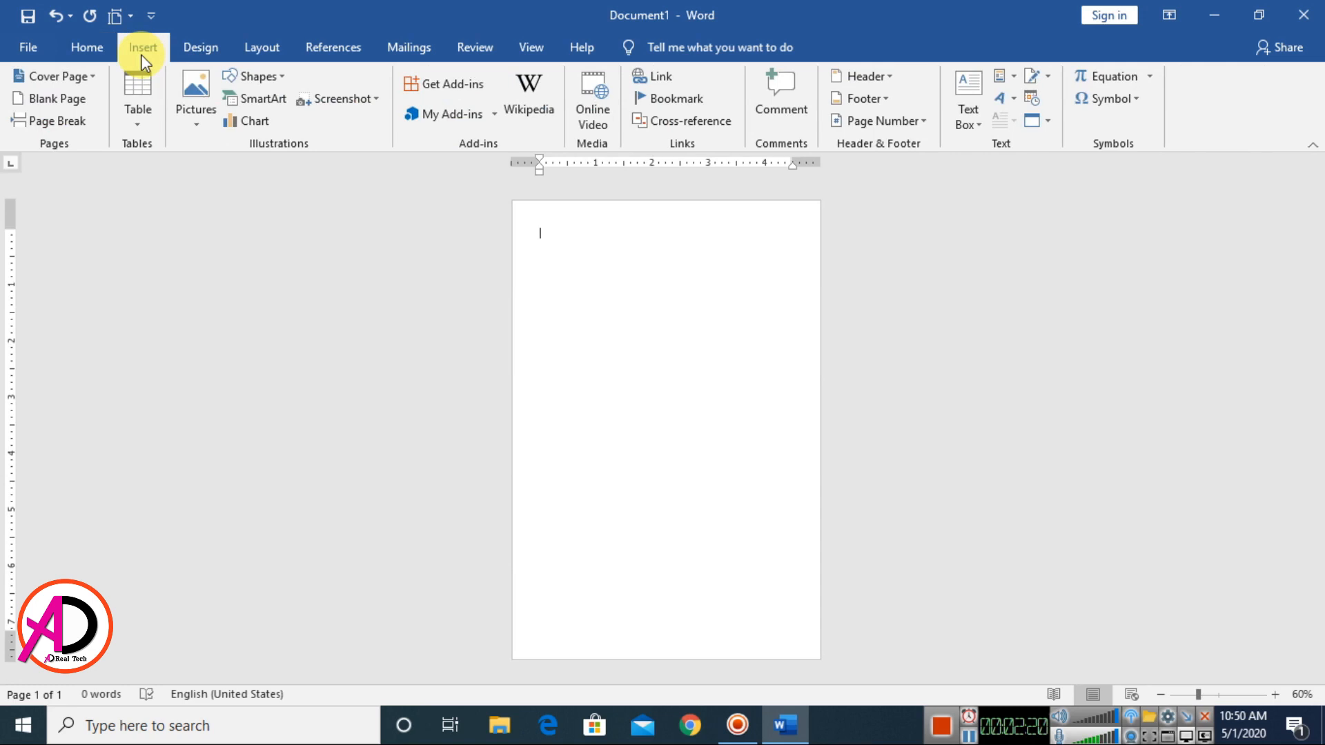
click(281, 79)
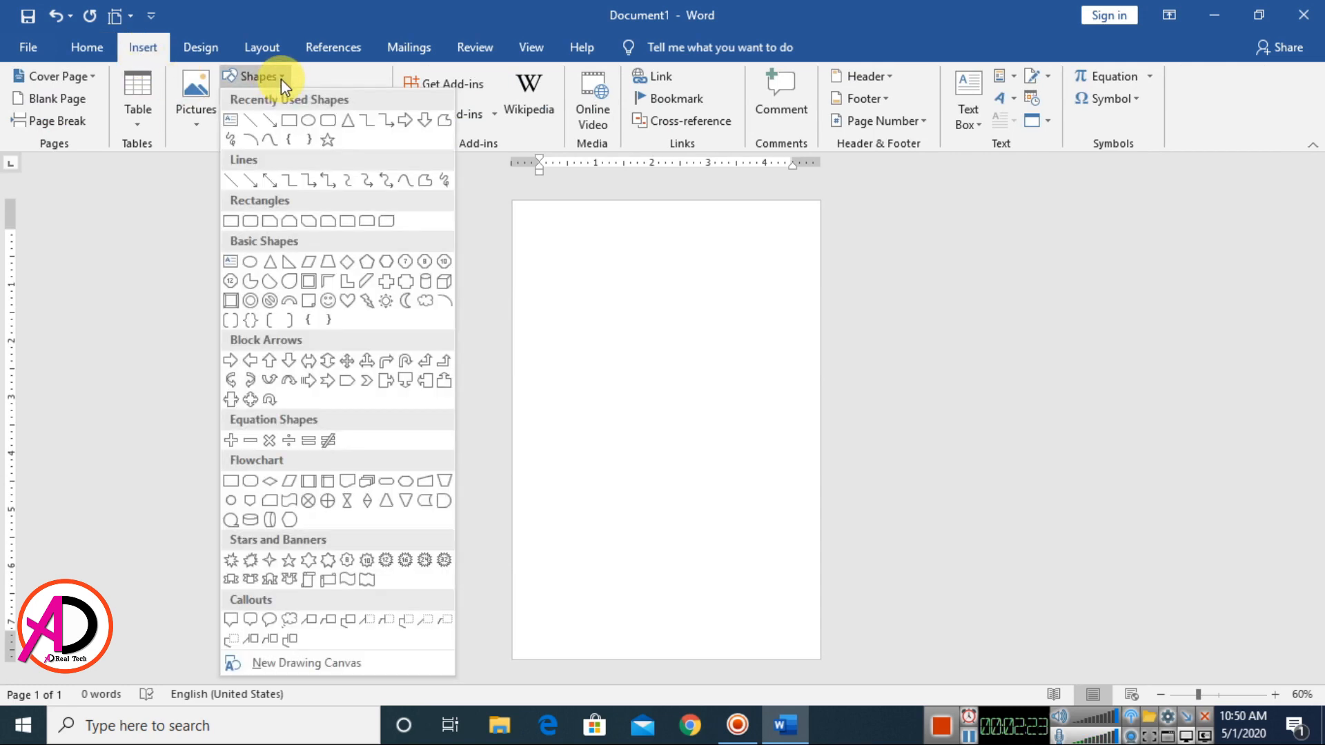
click(289, 125)
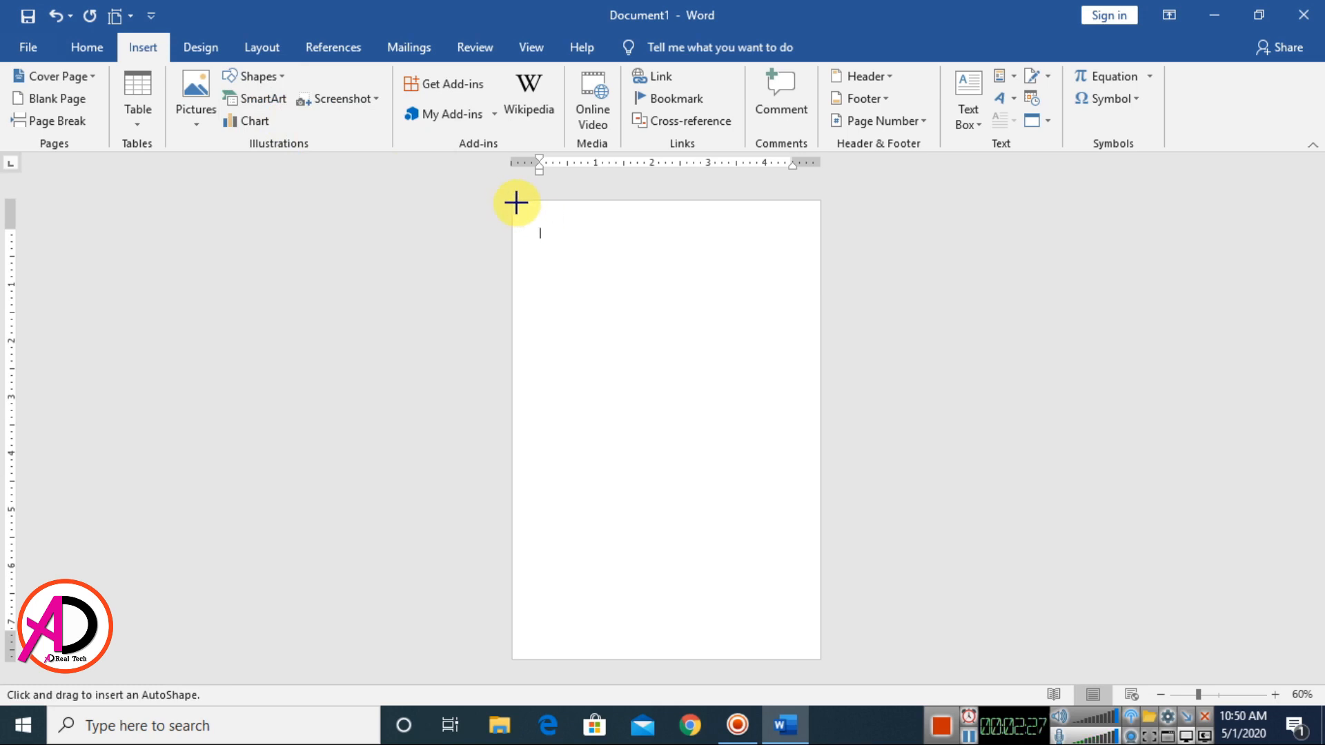
drag(516, 203, 815, 358)
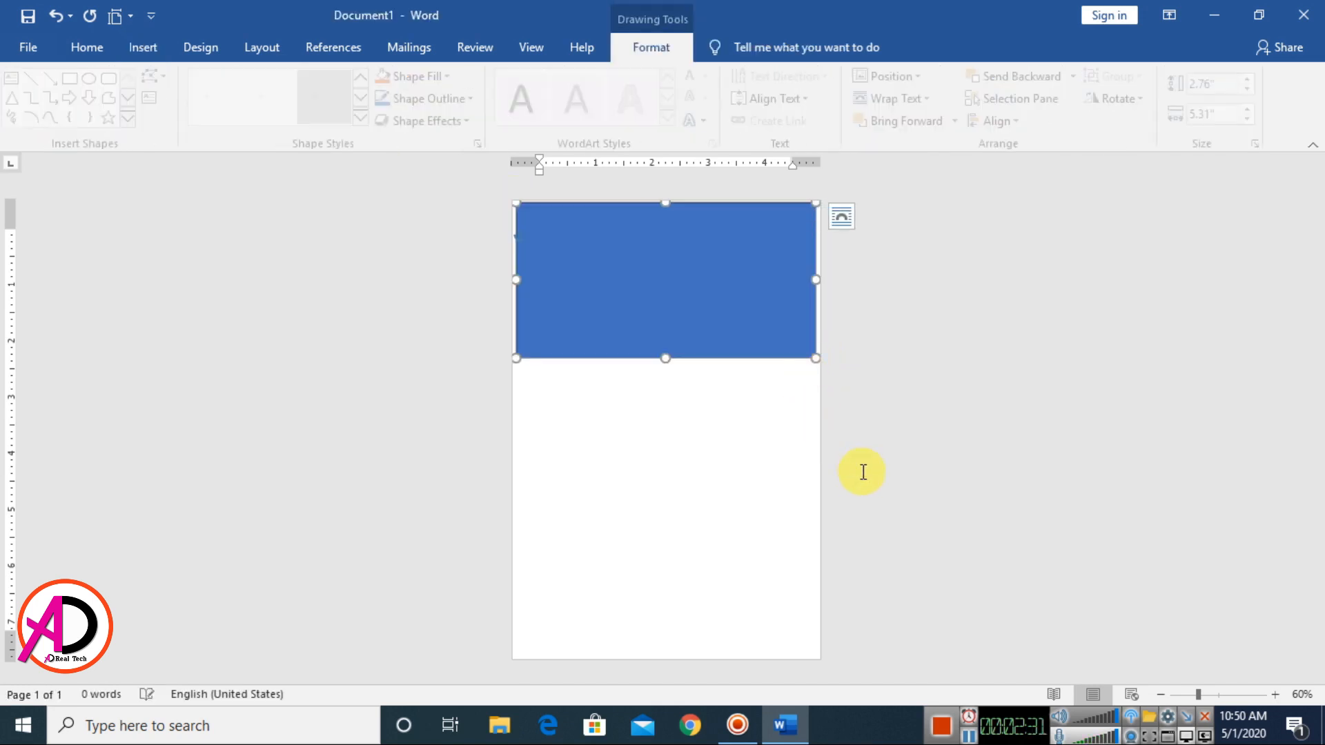
Step: Widen the rectangle to both side edges of the page, about 5.49 inches, and nudge it up to the page's top edge
scroll(862, 474, up, 5)
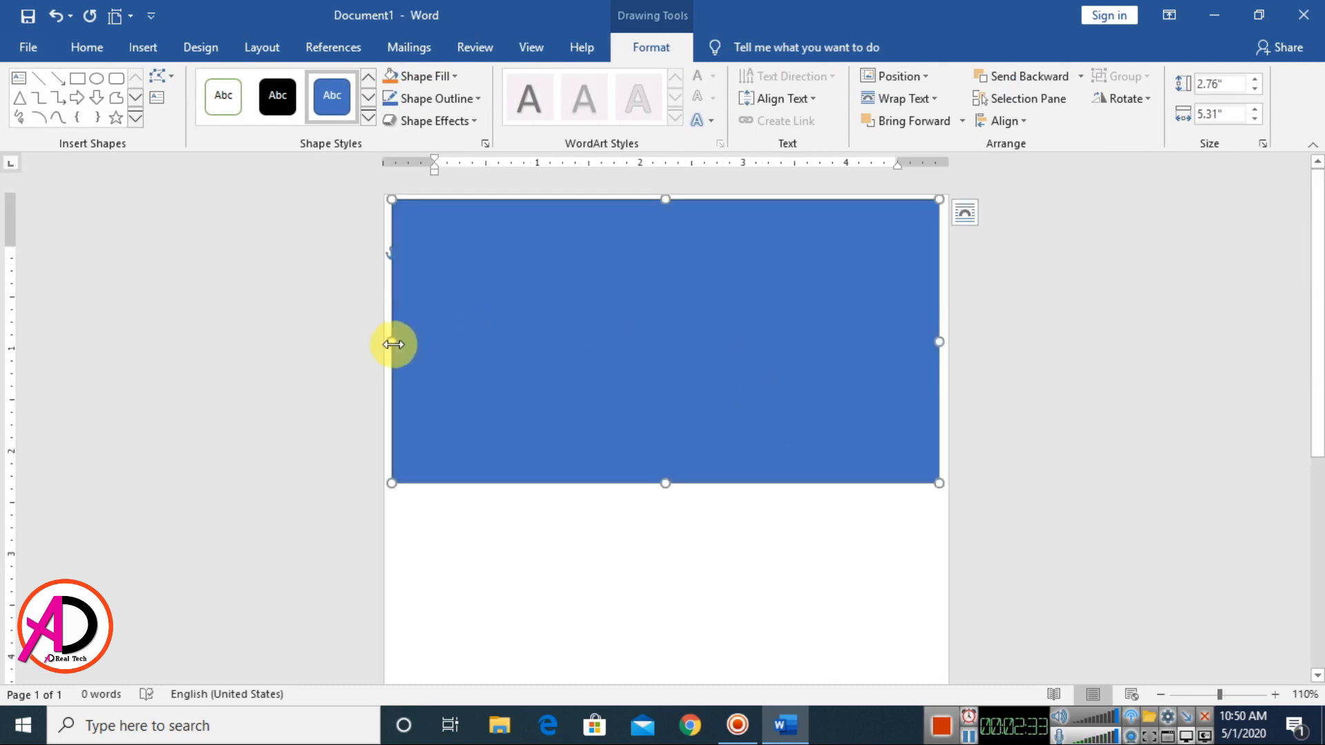
drag(386, 344, 380, 343)
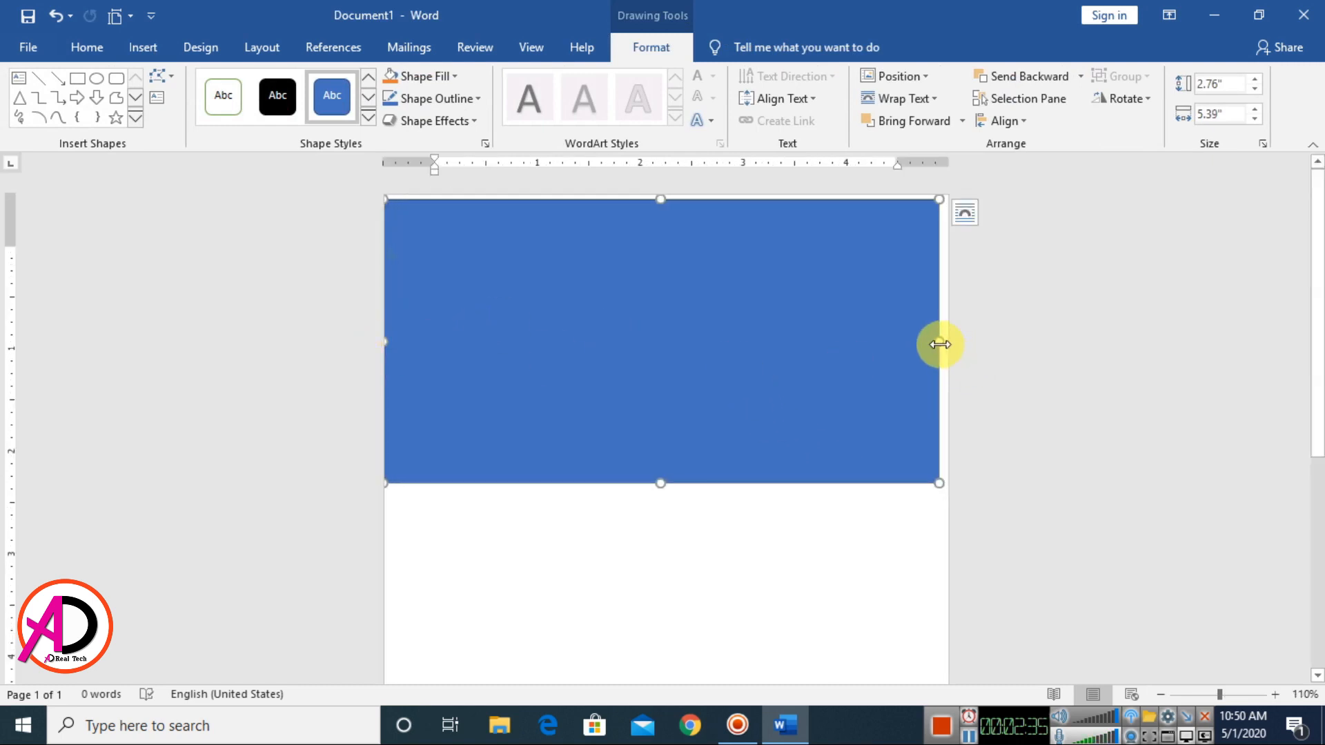
drag(940, 344, 950, 342)
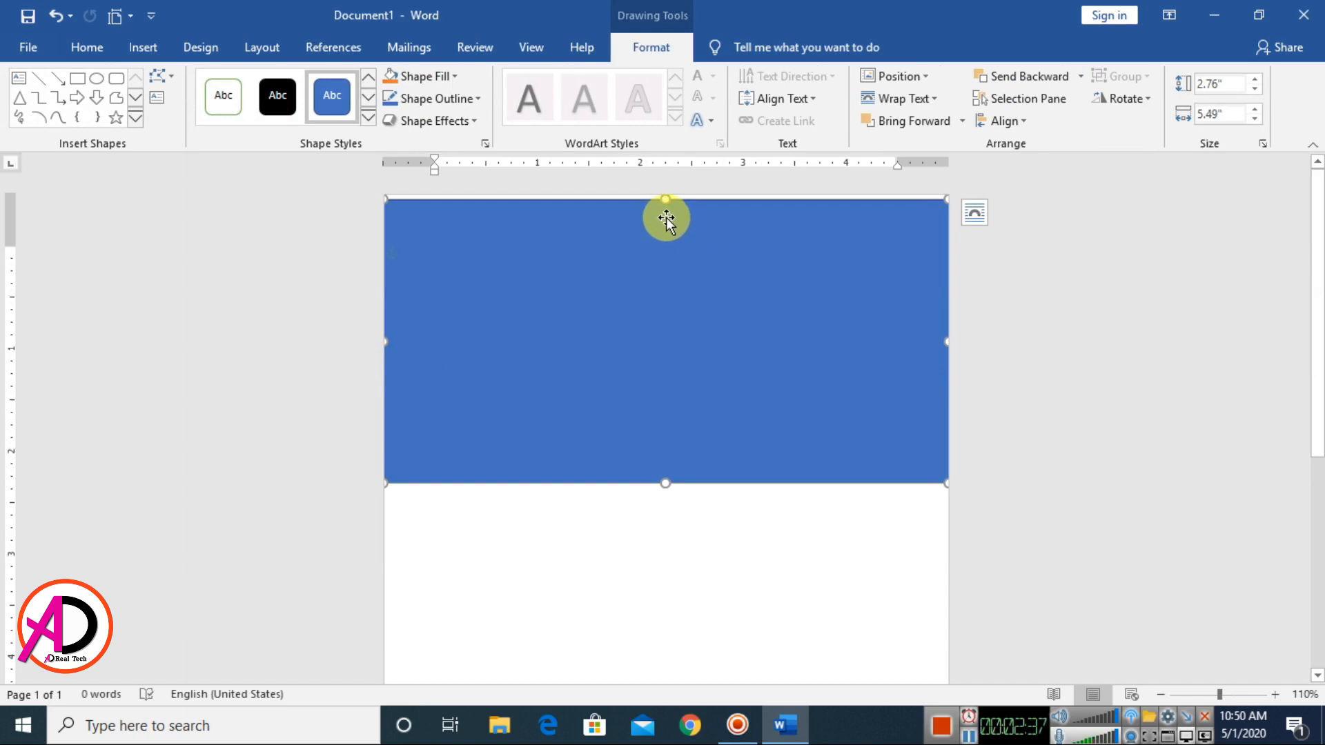
key(Up)
key(Up)
key(Up)
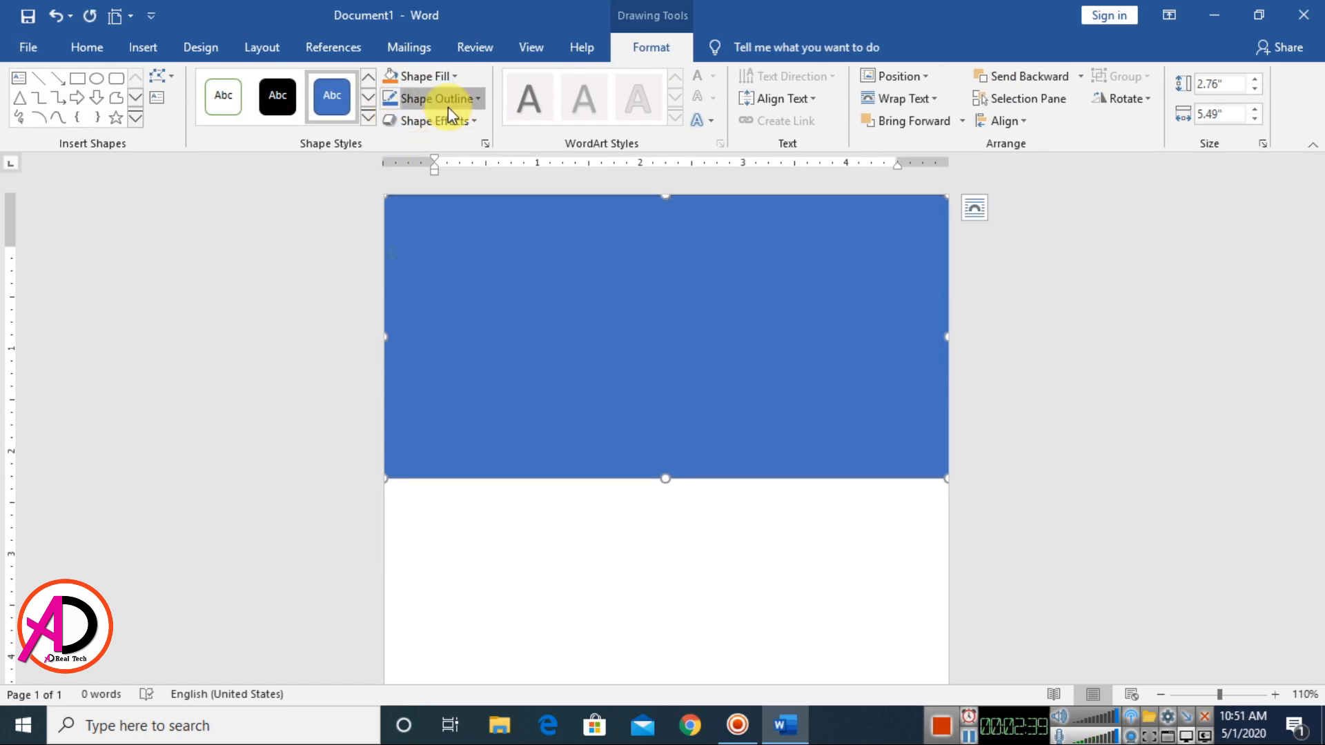
Step: Remove the rectangle's outline and raise its lower-left corner by editing its points, so the lower edge slopes
click(449, 104)
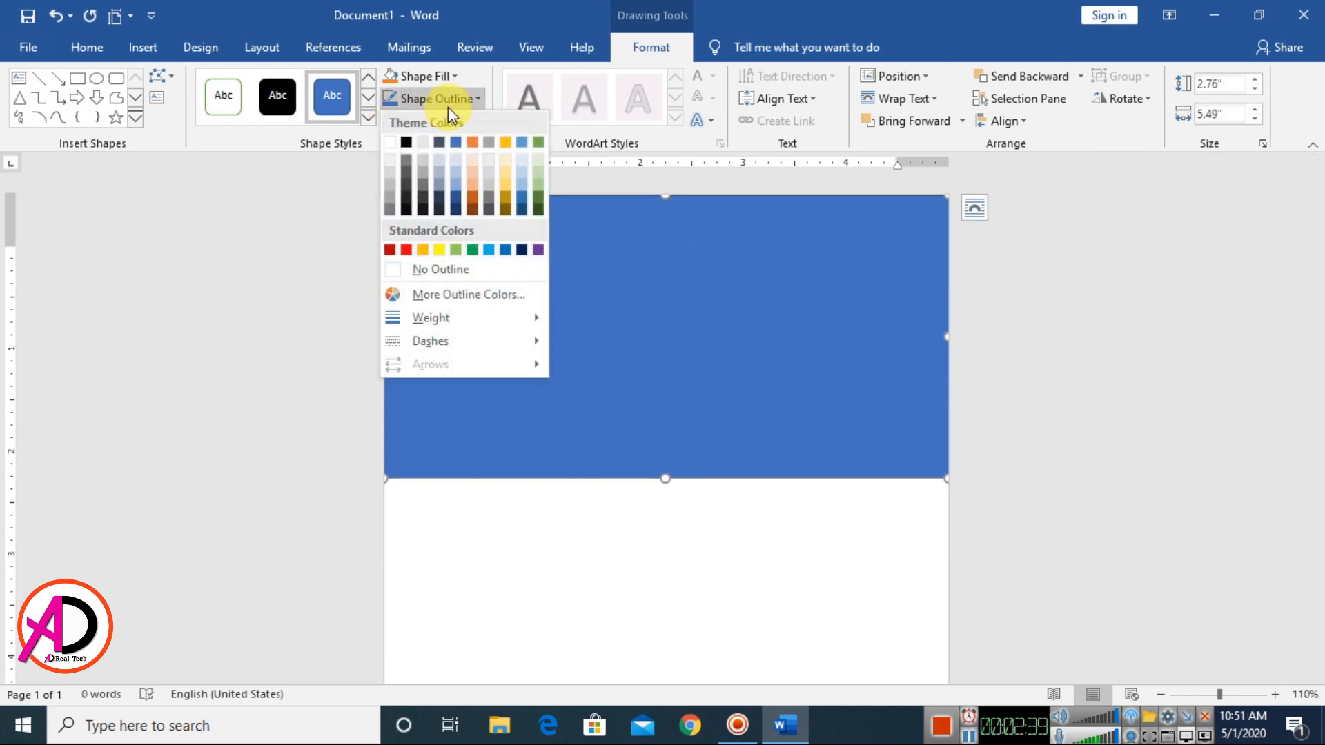
click(422, 276)
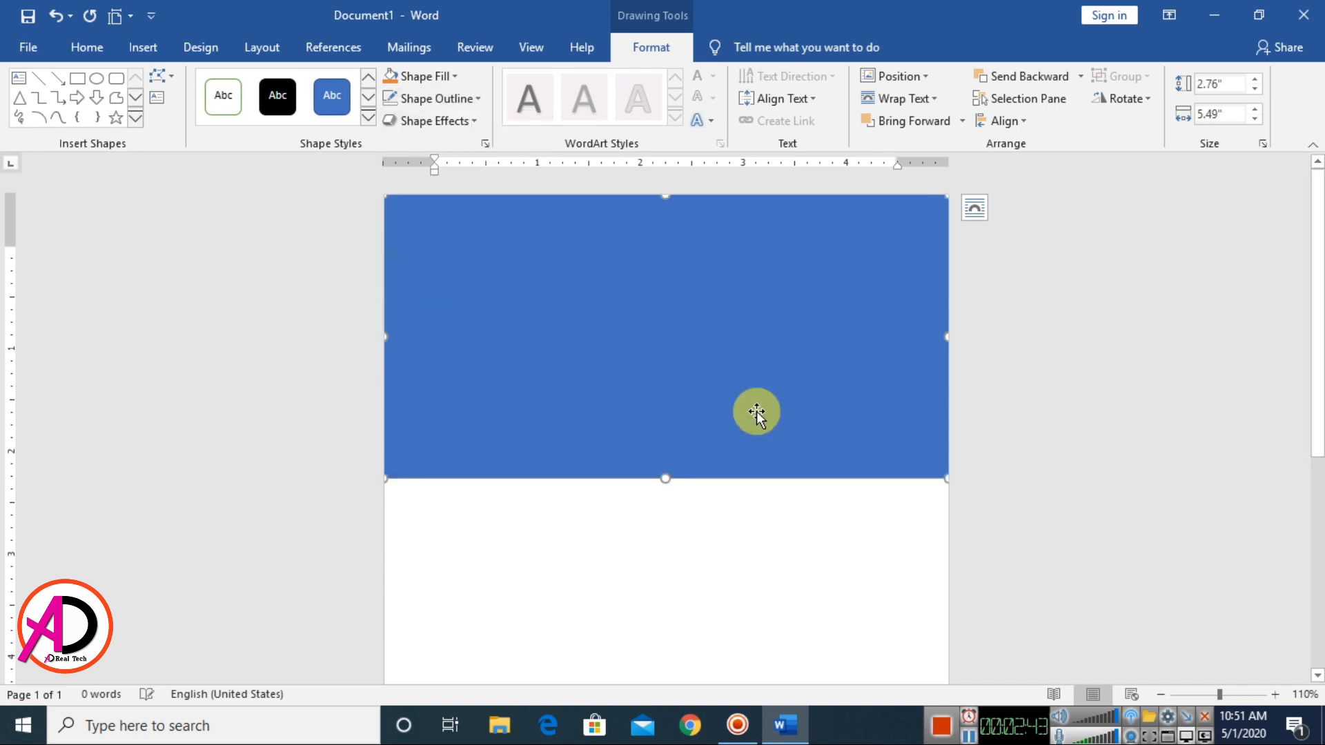
click(160, 77)
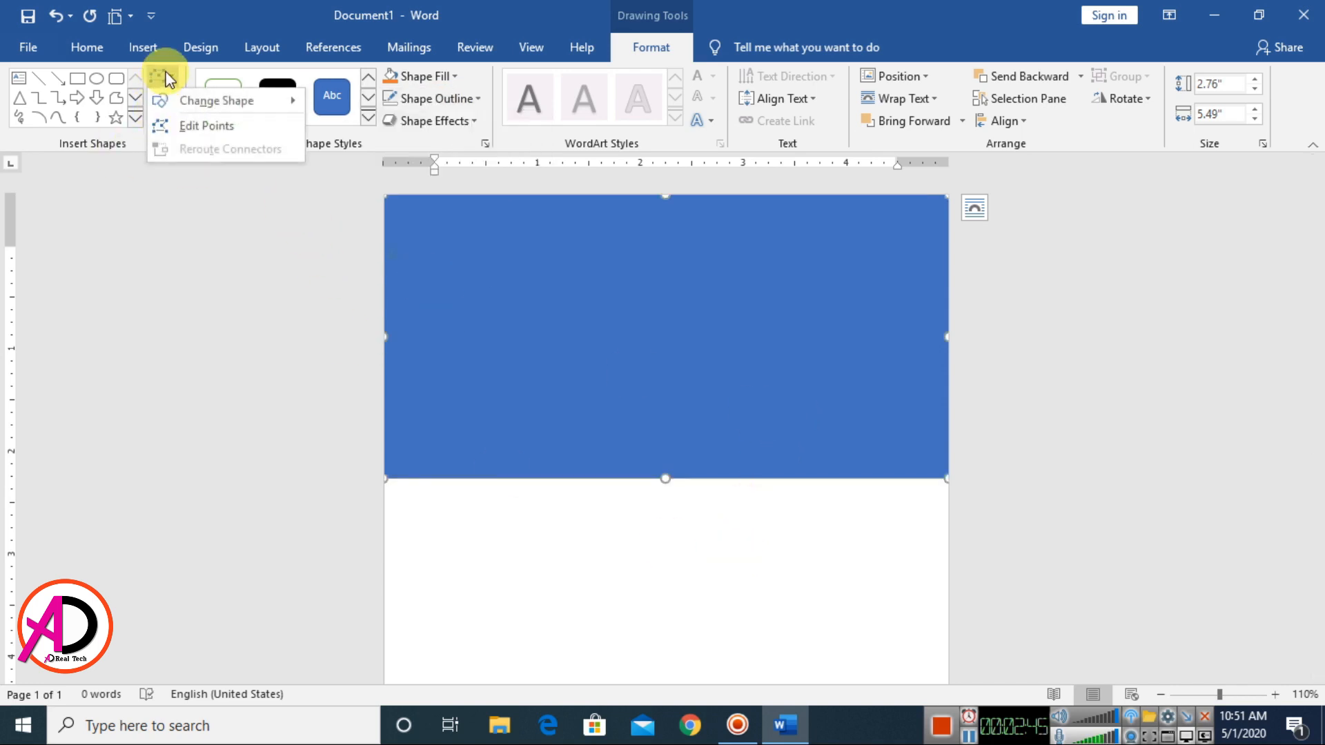
click(187, 126)
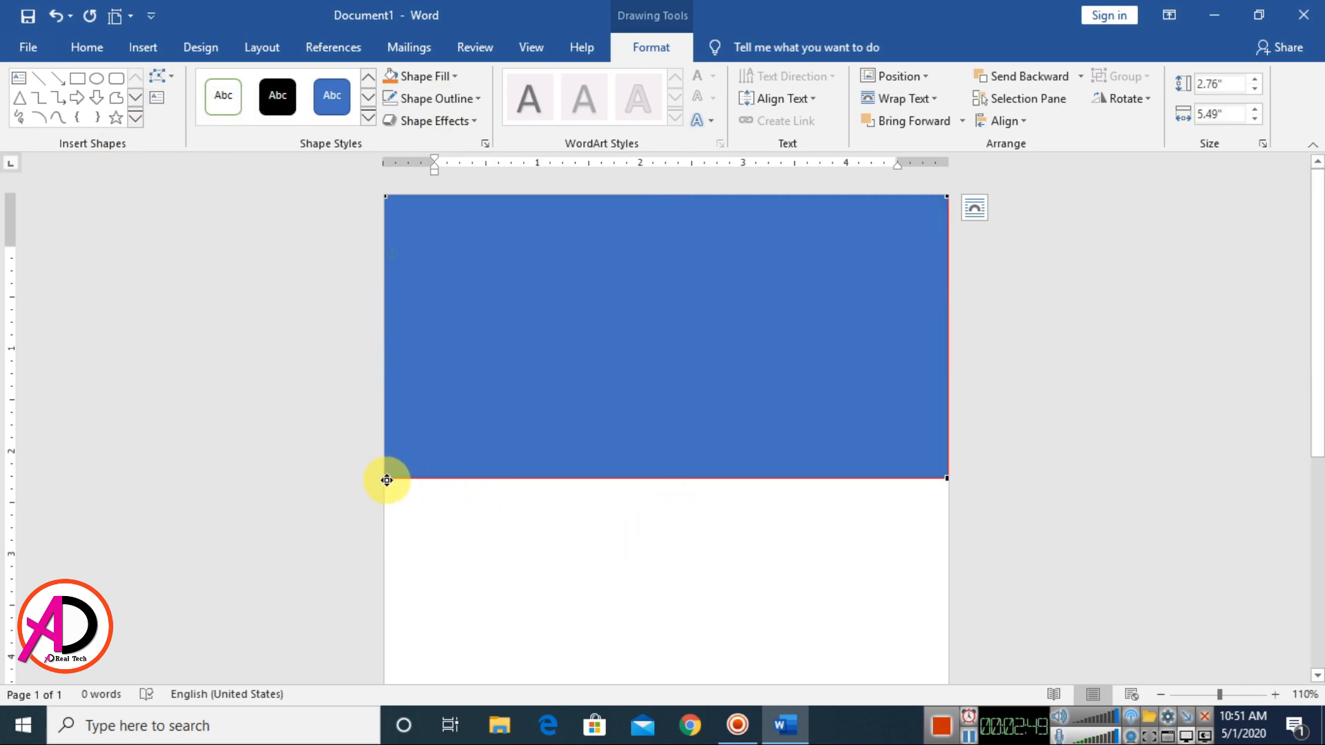
drag(388, 474, 389, 383)
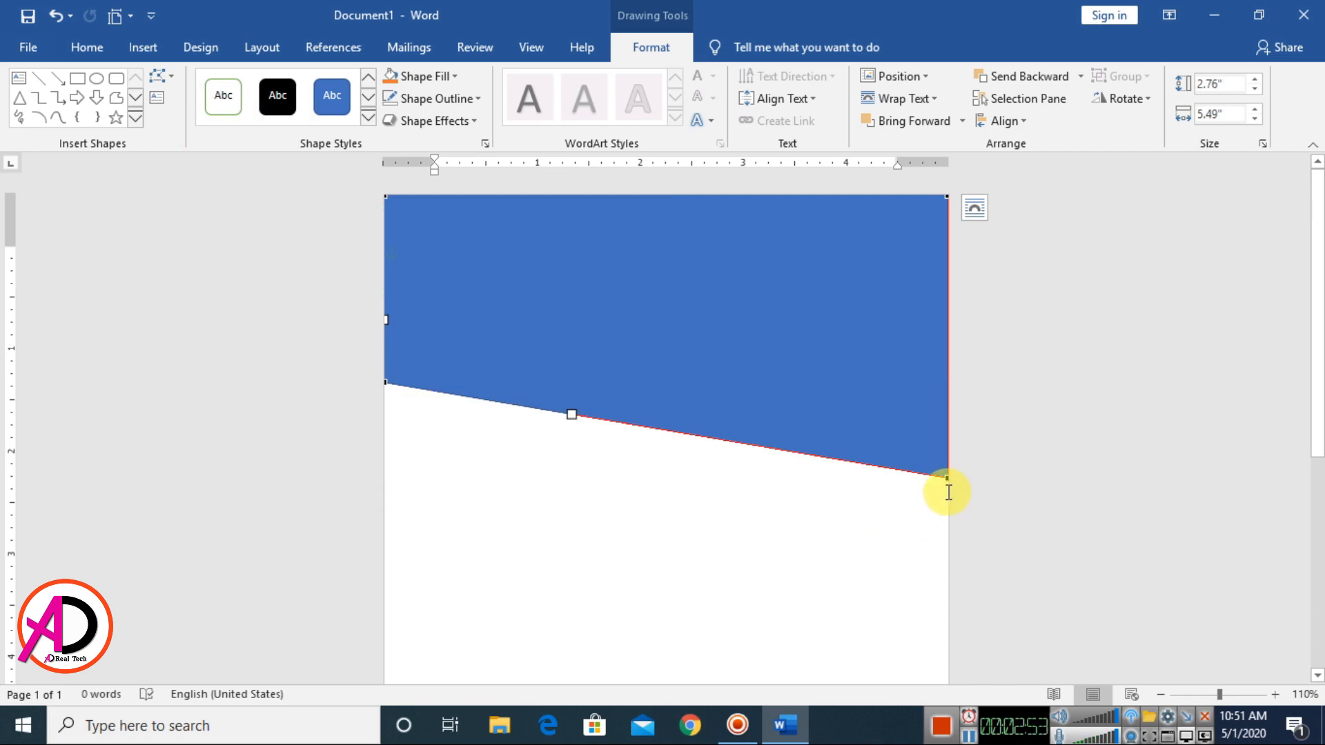
Step: Bend the shape's lower edge into a smooth upward arch with its curve handles and raise the lower-left corner slightly
click(949, 481)
drag(758, 447, 742, 282)
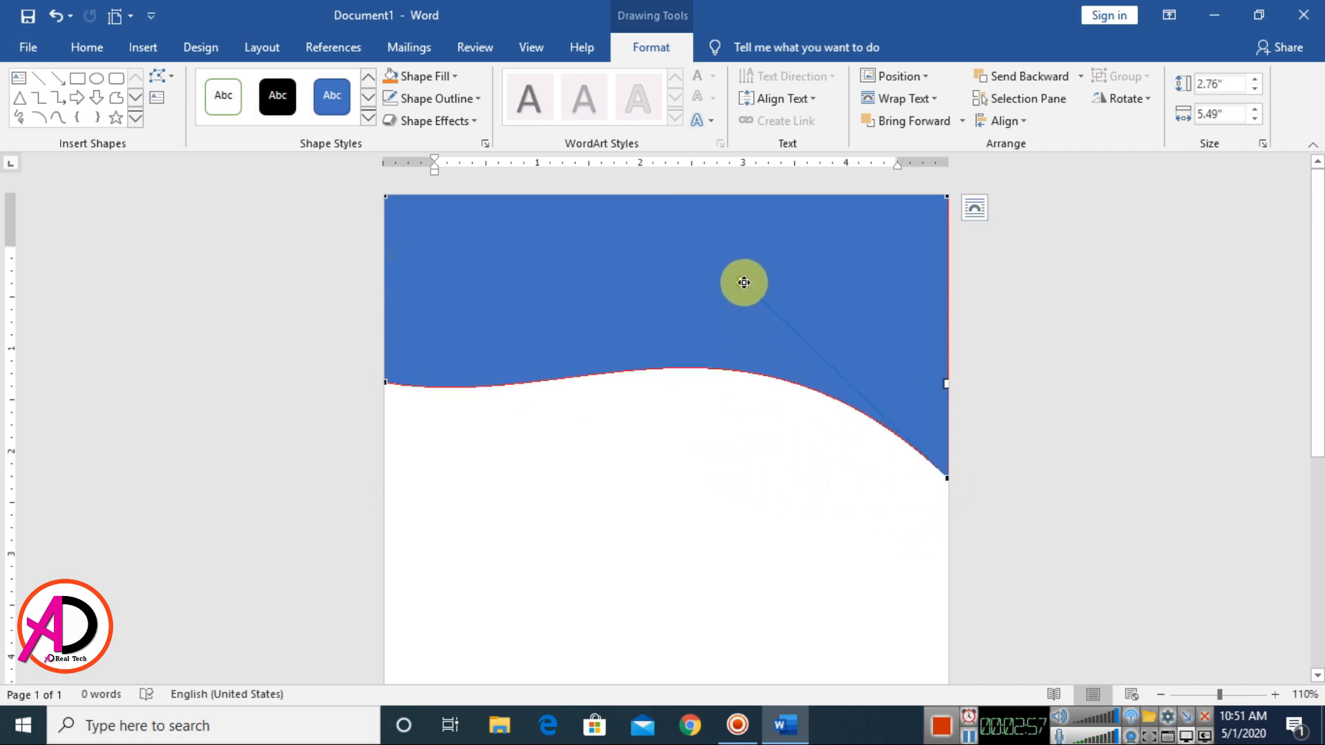
click(385, 381)
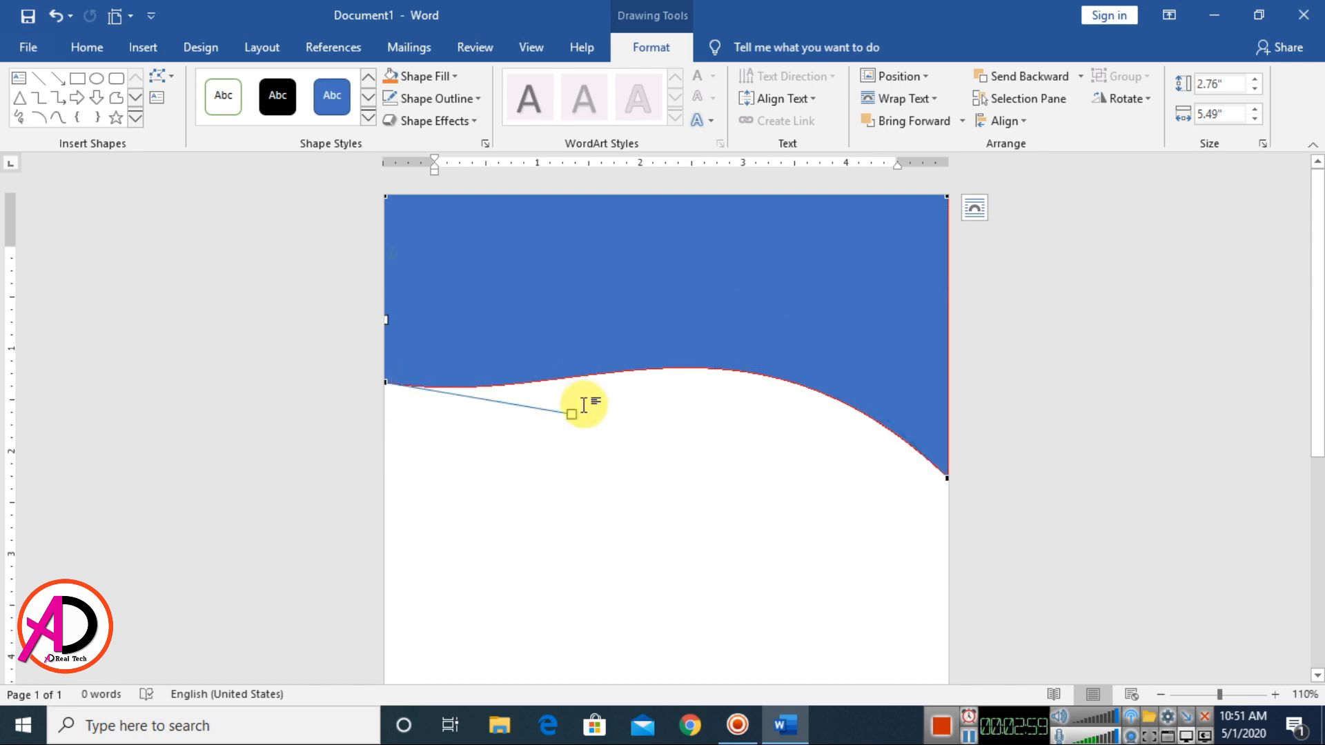
drag(572, 414, 508, 318)
click(947, 476)
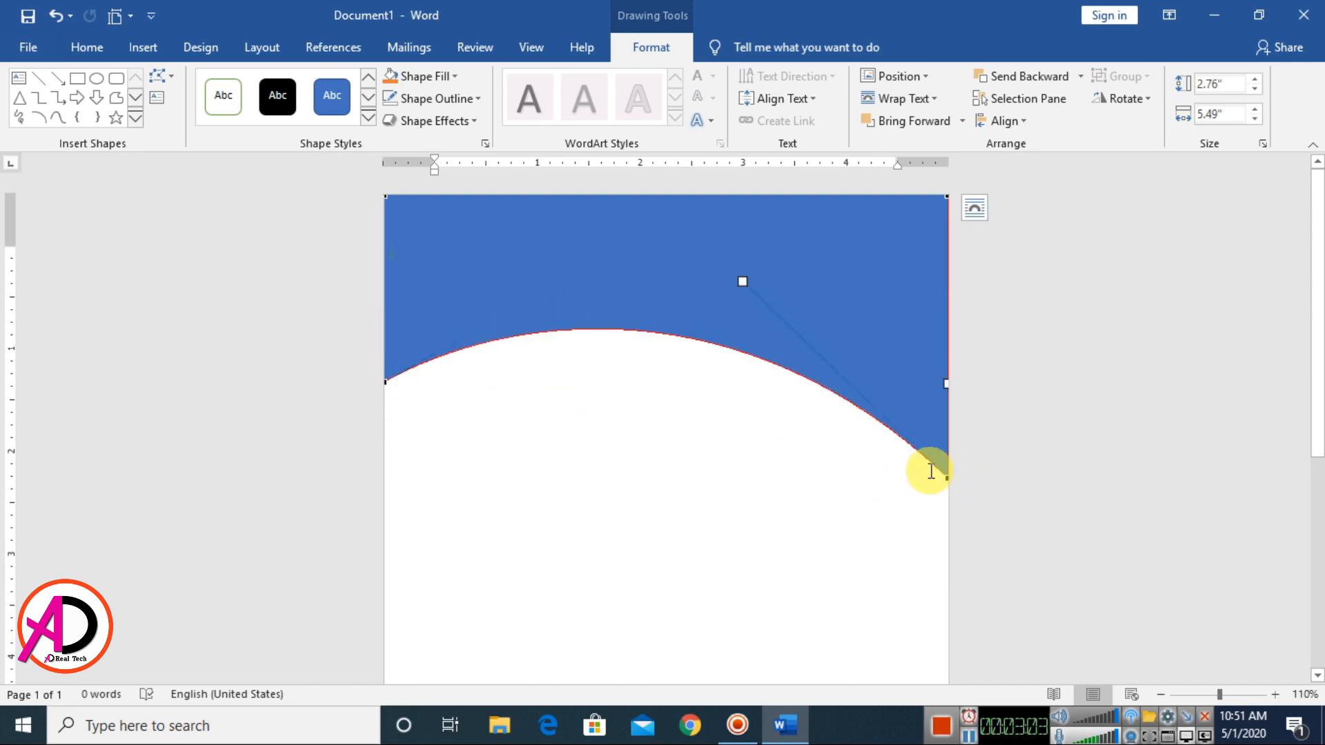
drag(743, 285, 756, 267)
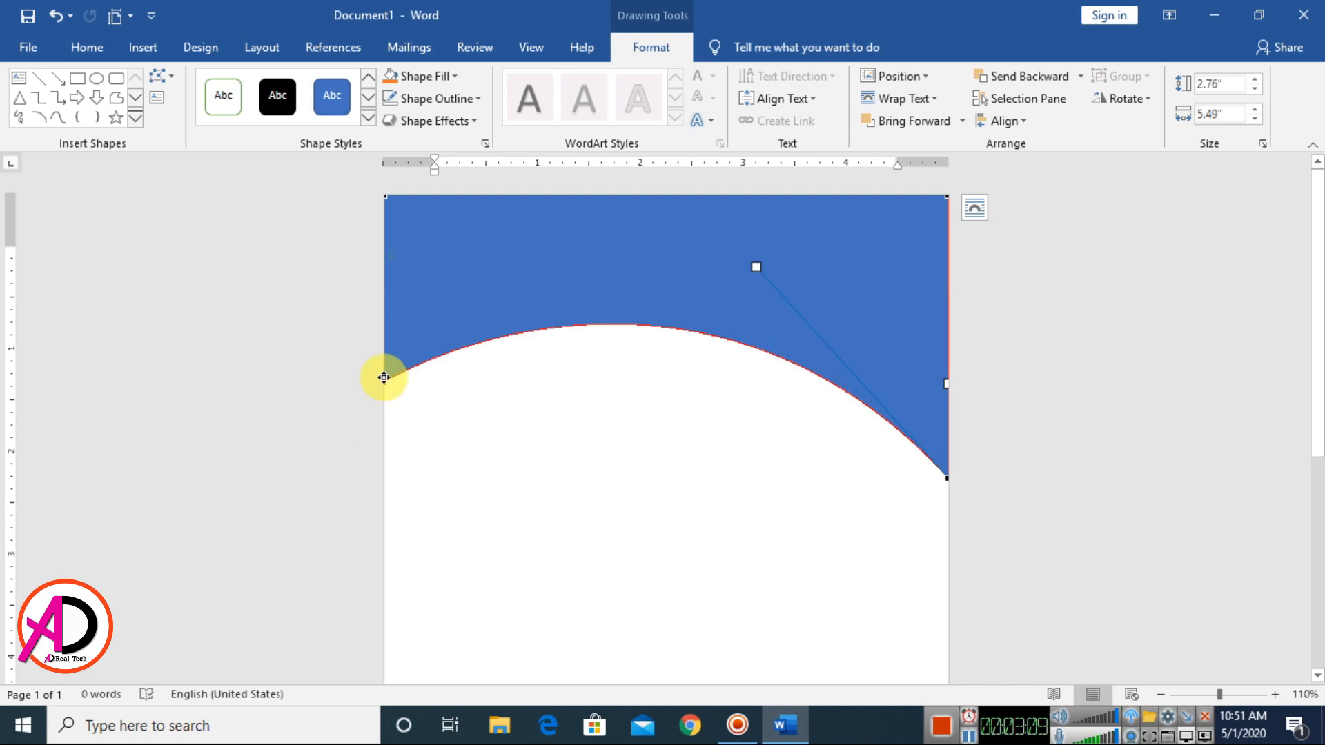
mouse_move(385, 384)
mouse_down()
mouse_move(385, 340)
mouse_move(389, 370)
mouse_up()
click(677, 503)
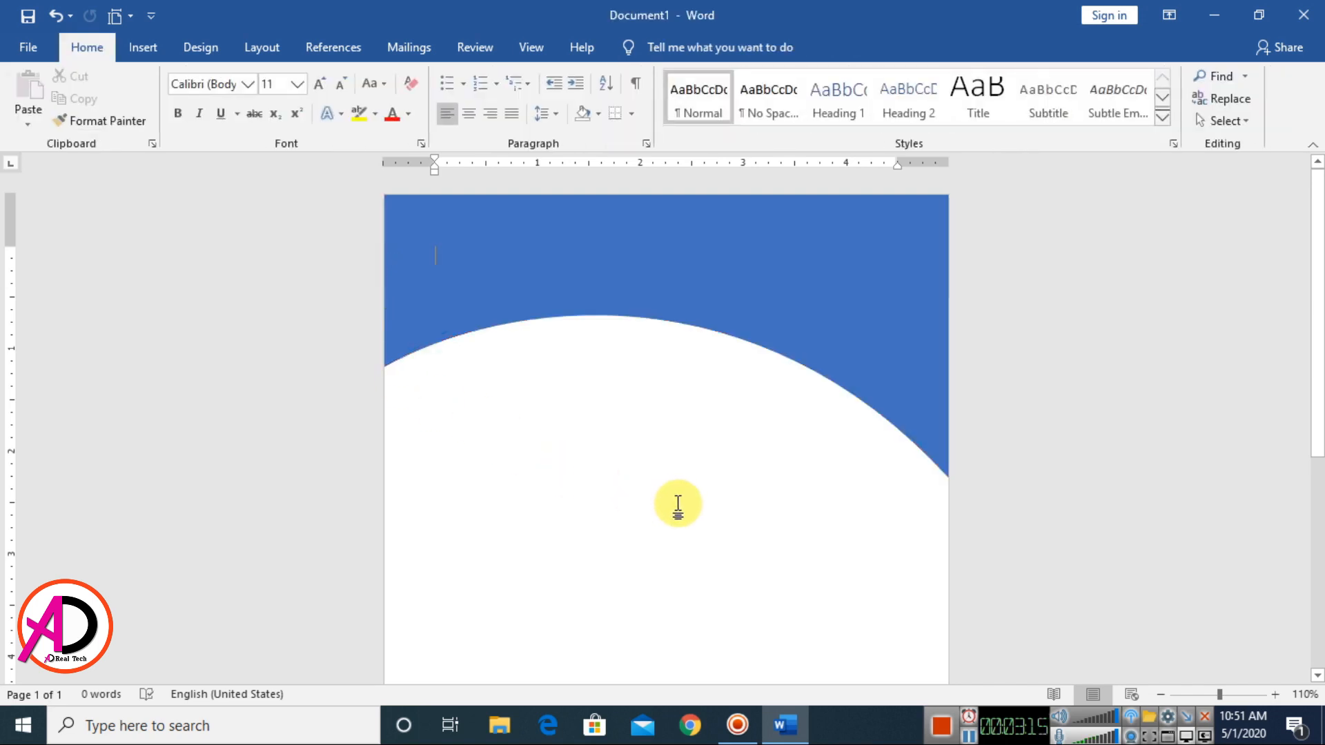
Step: Duplicate the arched blue shape and place the copy across the page, just below the original
scroll(701, 541, down, 9)
scroll(720, 552, up, 5)
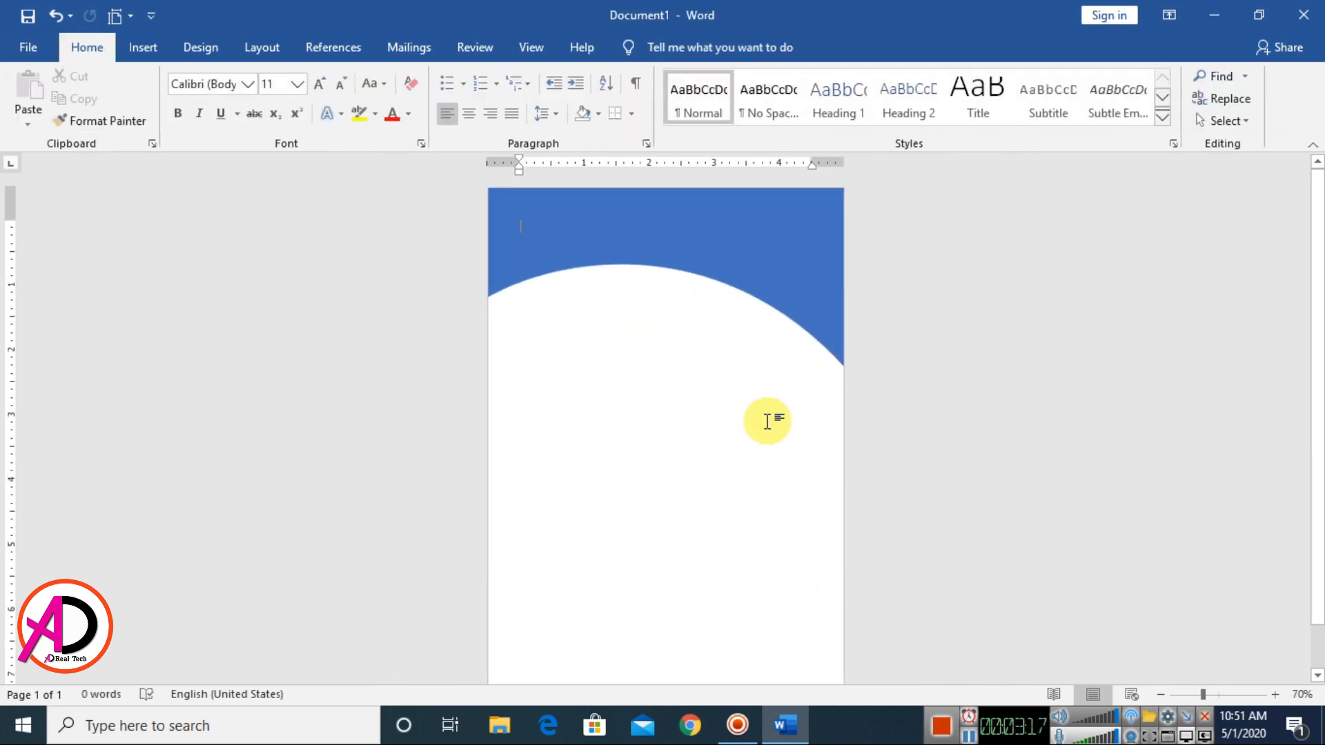
click(724, 256)
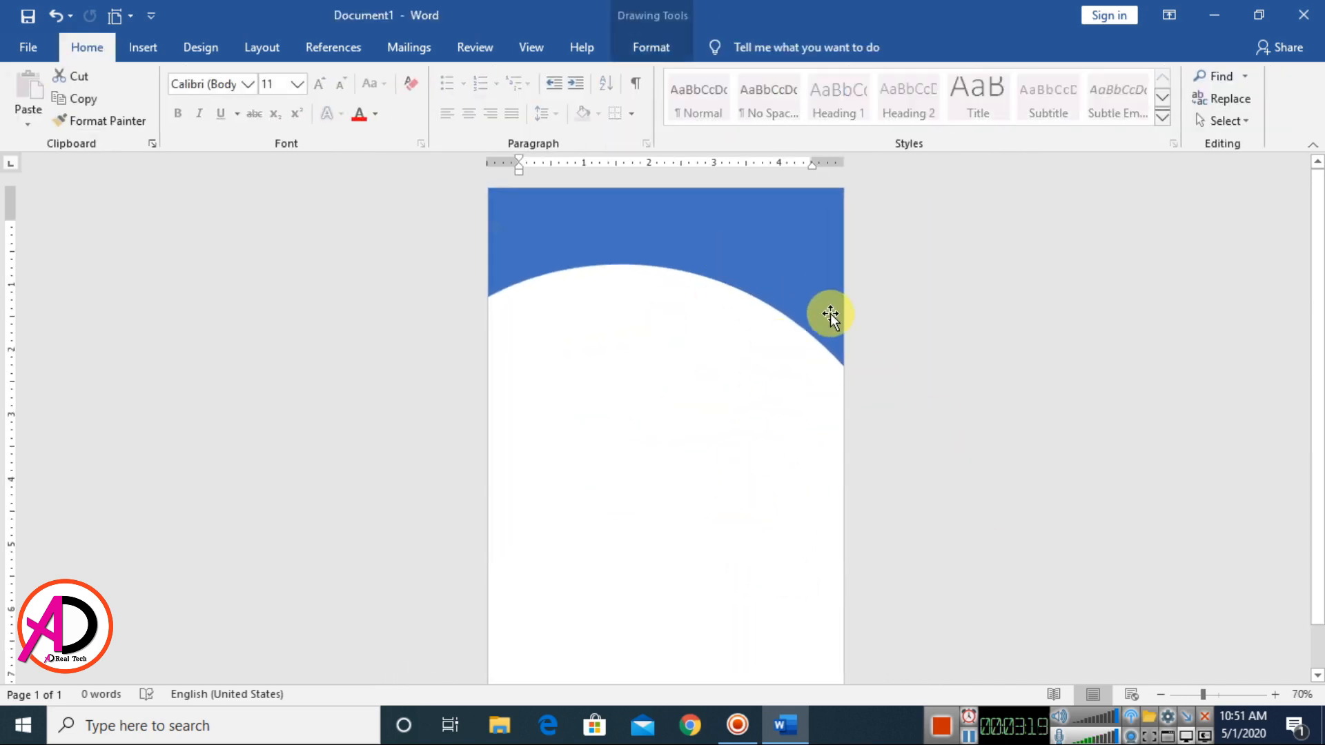
key(ctrl+d)
drag(808, 336, 749, 417)
Step: Flip the copied arched shape both horizontally and vertically so its curved edge faces upward
click(656, 47)
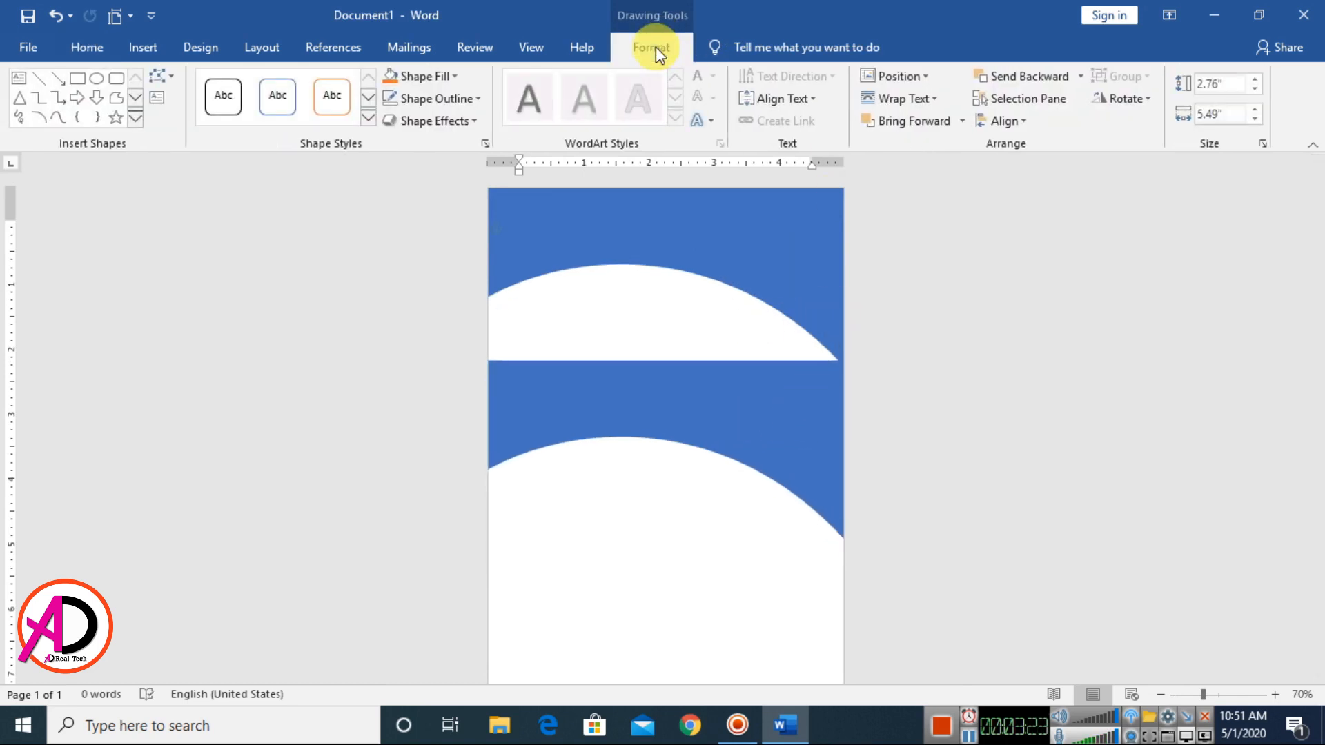
click(1150, 100)
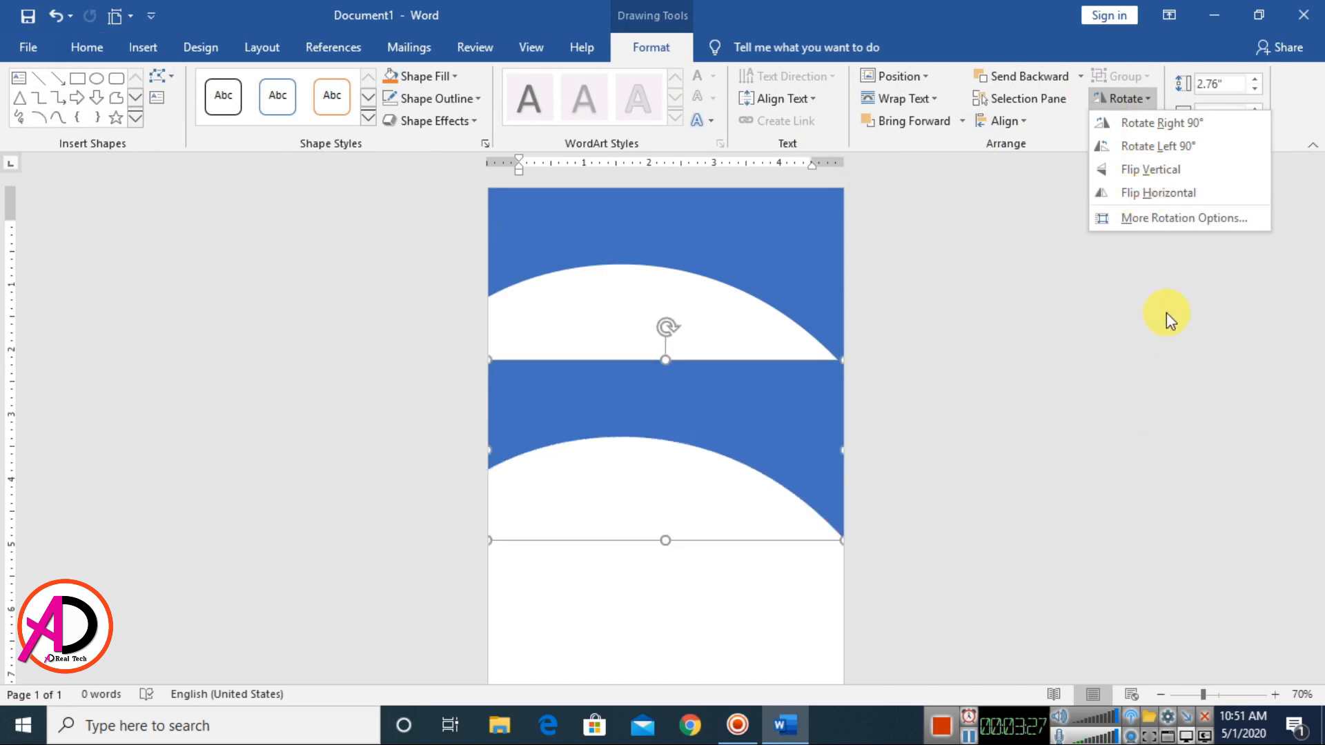
click(1155, 200)
click(1145, 100)
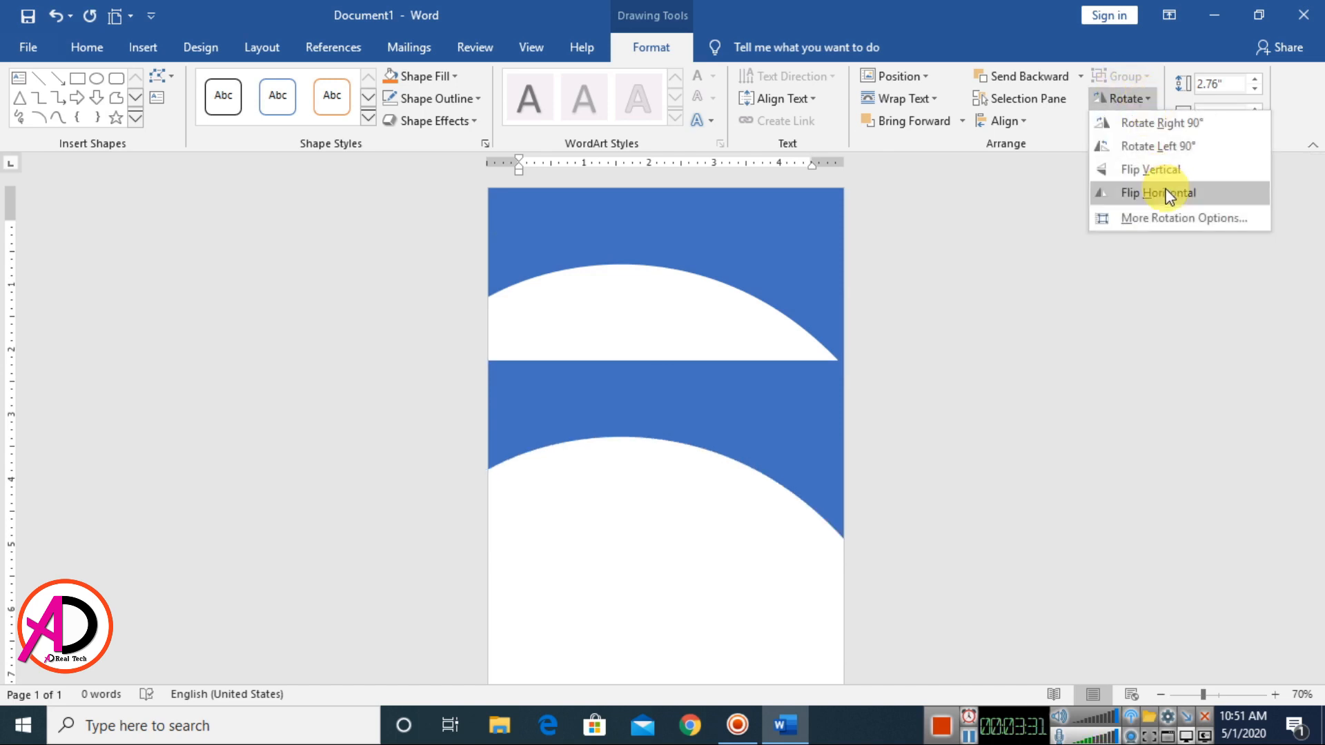
click(1166, 170)
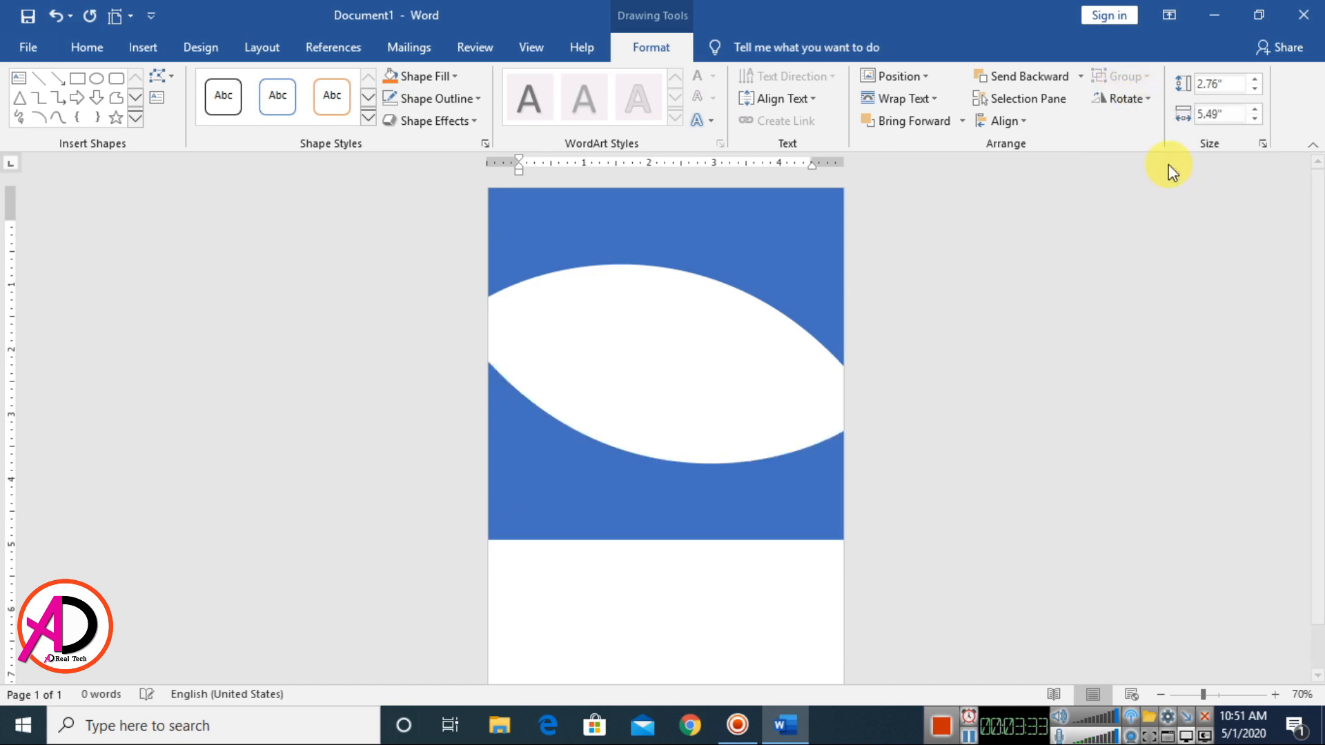
Step: Move the flipped blue shape down near the page's bottom, leaving a narrow white strip beneath it
drag(826, 510, 759, 683)
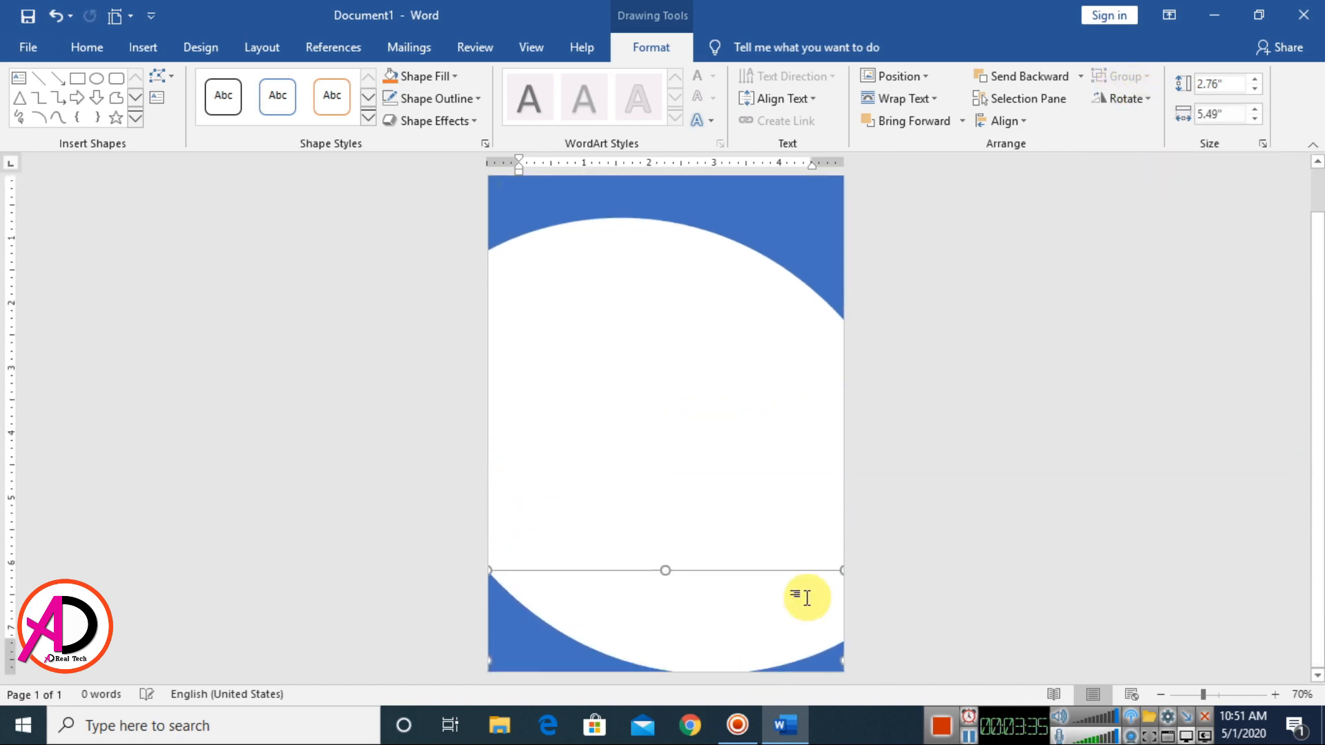
scroll(993, 532, up, 2)
scroll(994, 531, down, 2)
drag(564, 667, 560, 548)
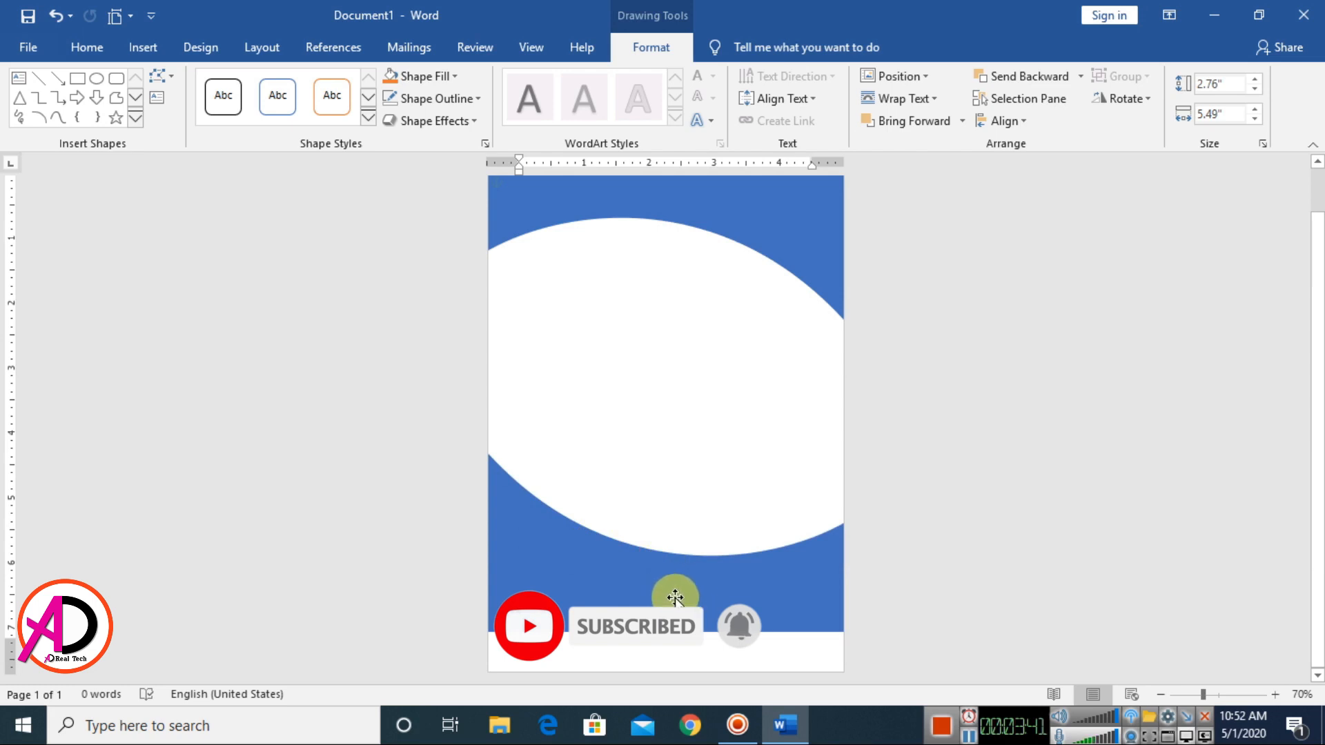
scroll(705, 611, down, 3)
scroll(663, 573, up, 4)
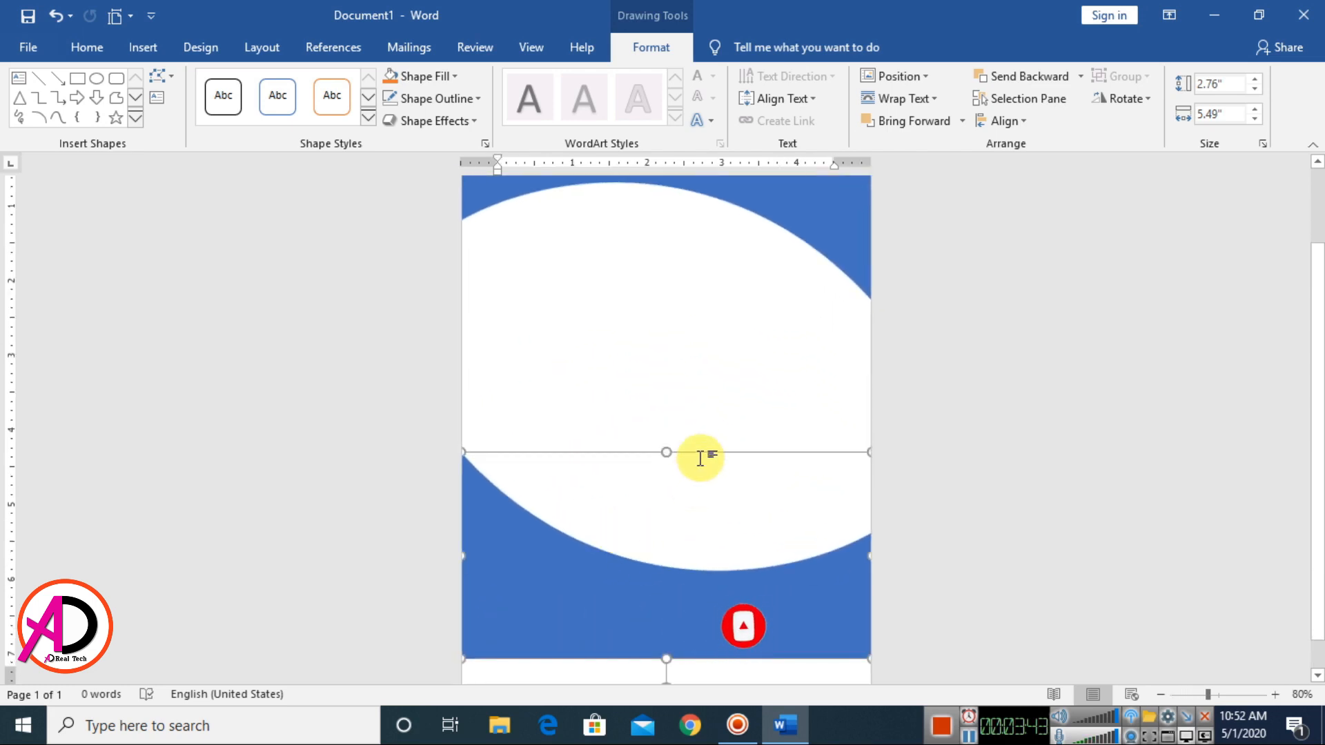
Step: Lower the flipped blue shape's top edge to reduce its height to about 2.36 inches, then deselect it
drag(666, 450, 661, 473)
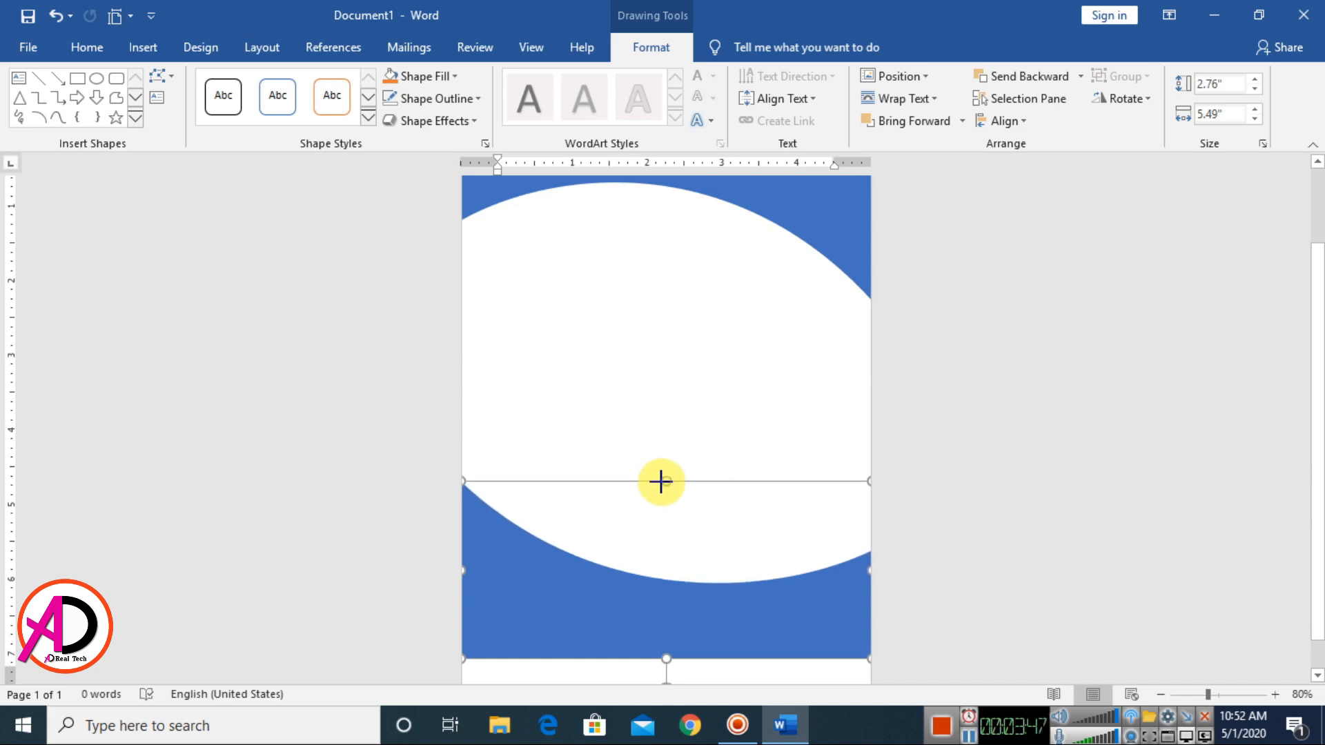
scroll(1026, 561, up, 1)
click(922, 565)
scroll(921, 564, down, 3)
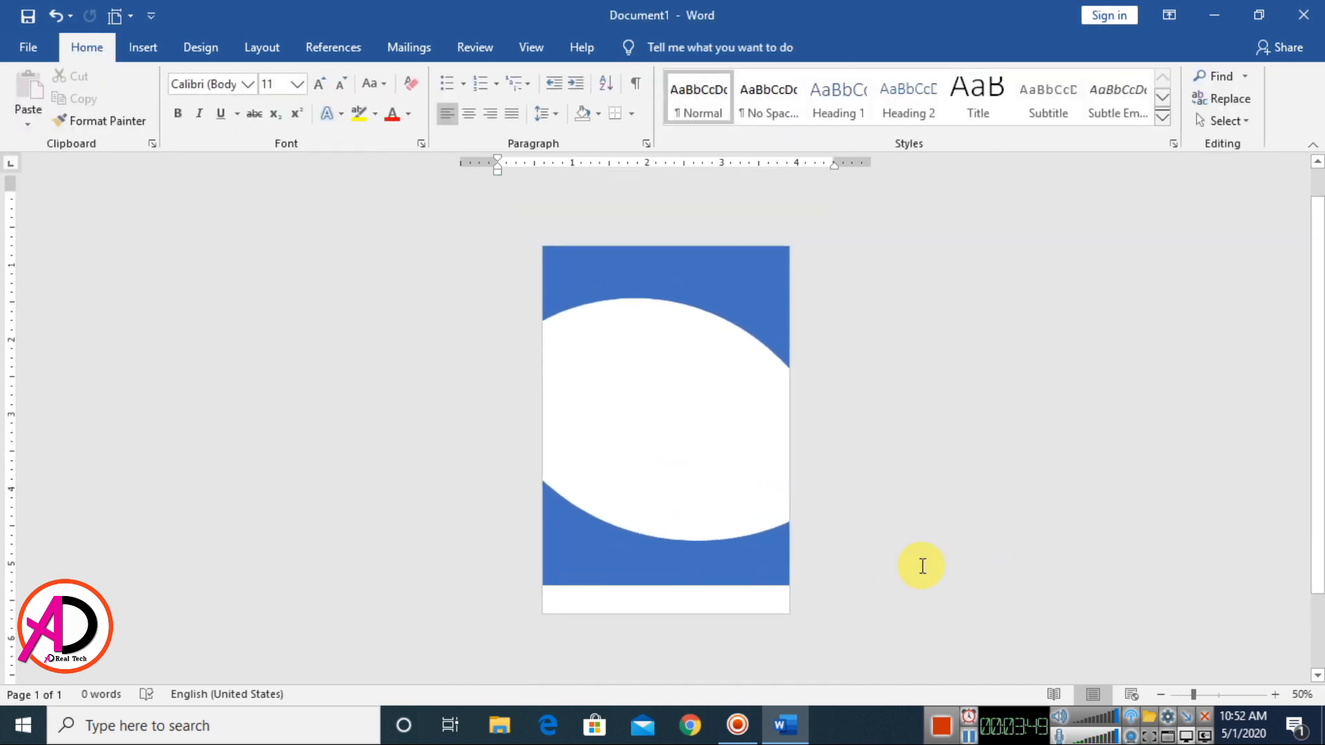
scroll(708, 419, up, 1)
Step: Fill the arched shape at the top of the page with the standard red color
click(516, 217)
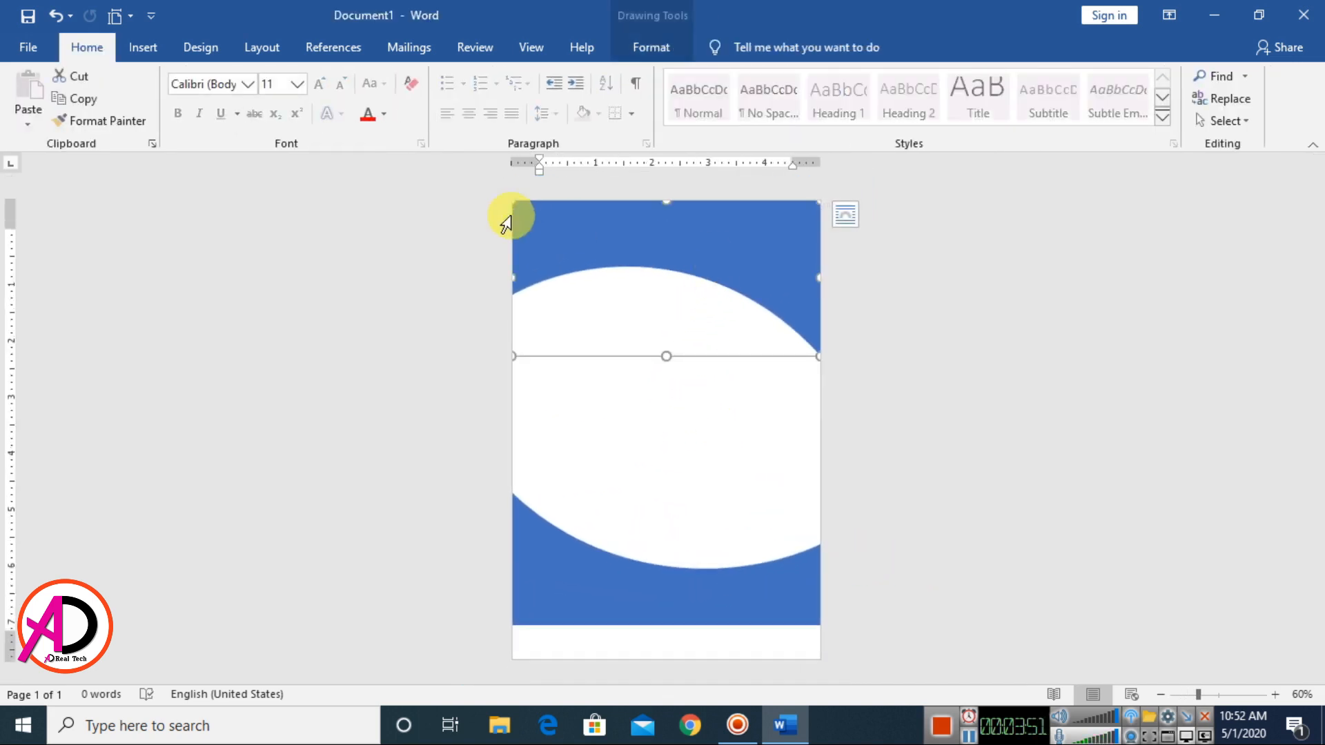
click(635, 49)
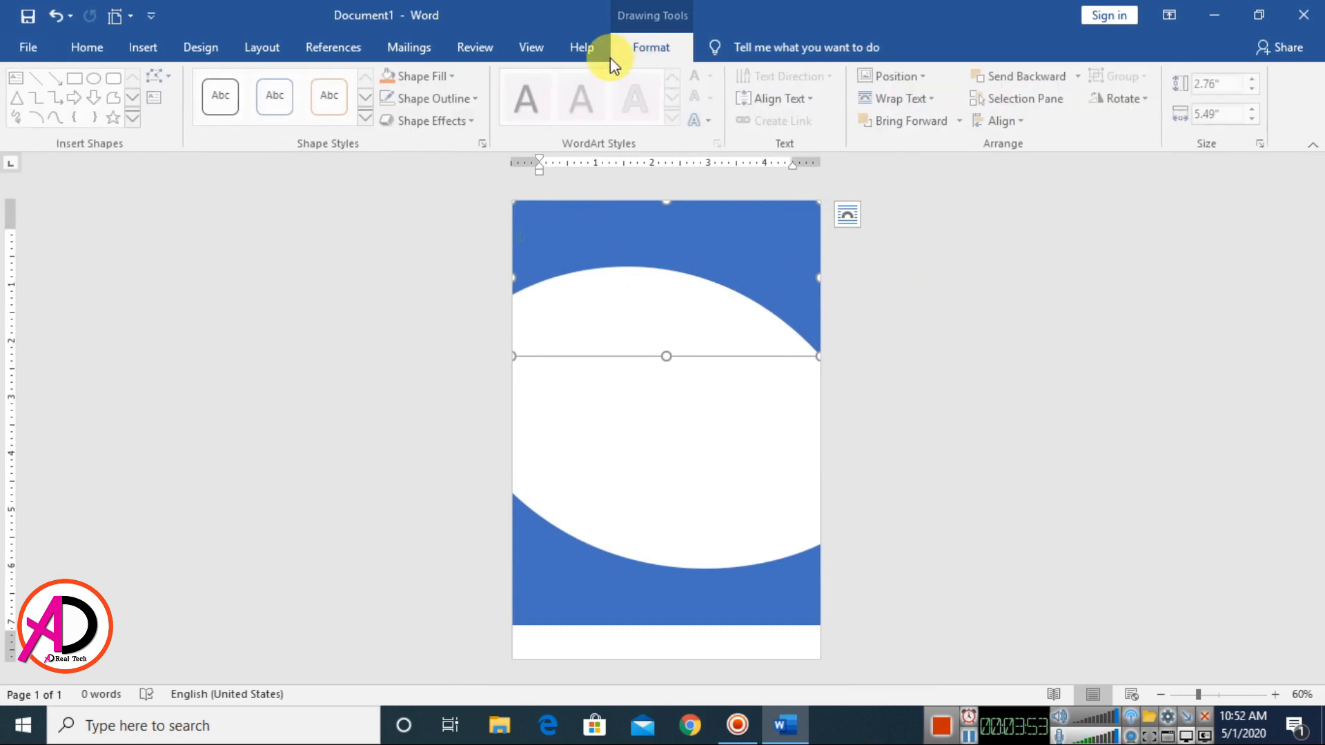
click(439, 77)
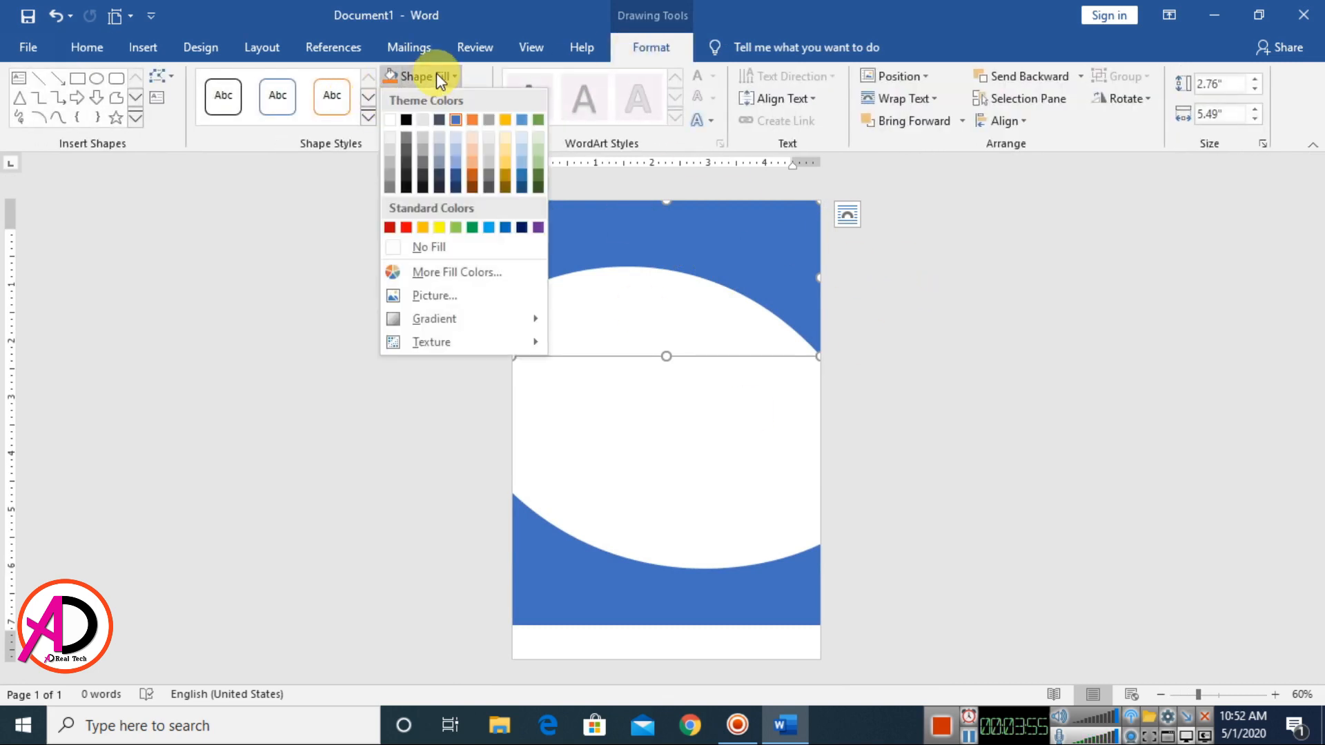
click(407, 229)
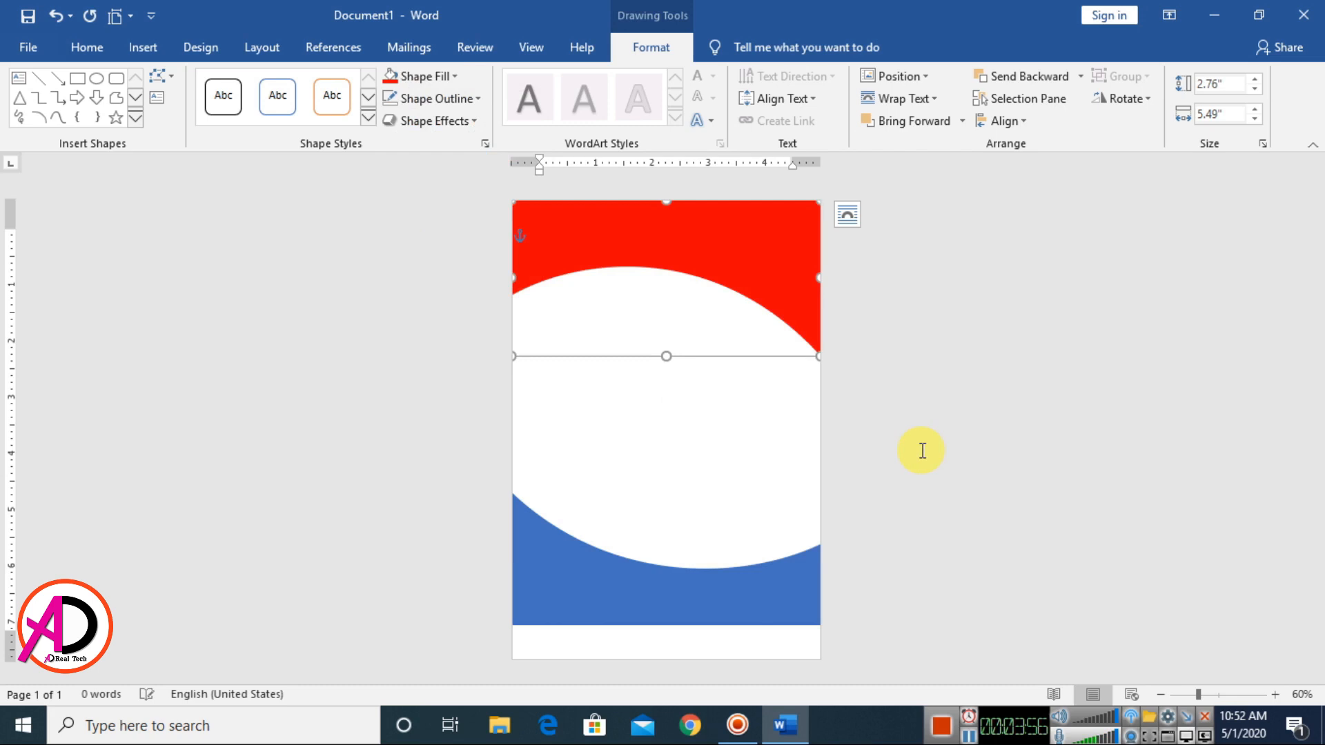
Step: Give the top arched shape a custom fill slightly lighter than its standard red
click(713, 593)
click(759, 255)
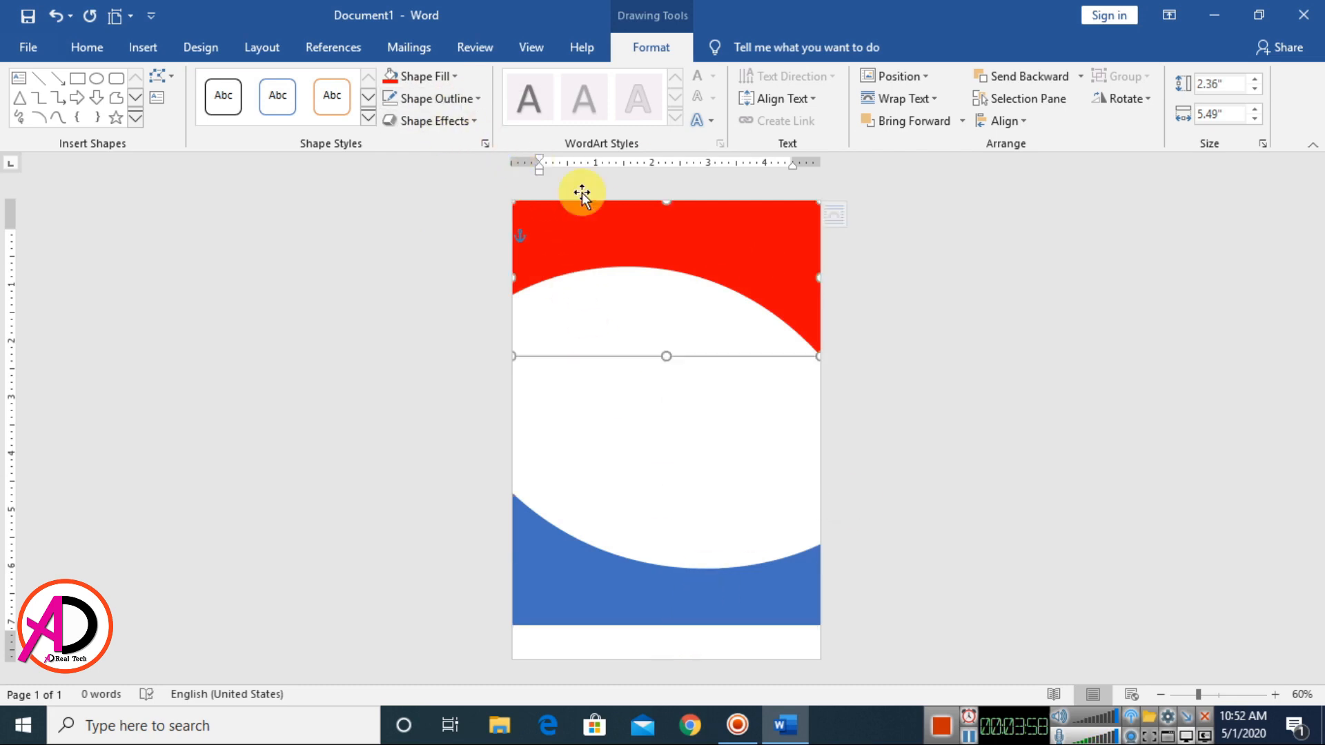
click(421, 73)
click(467, 279)
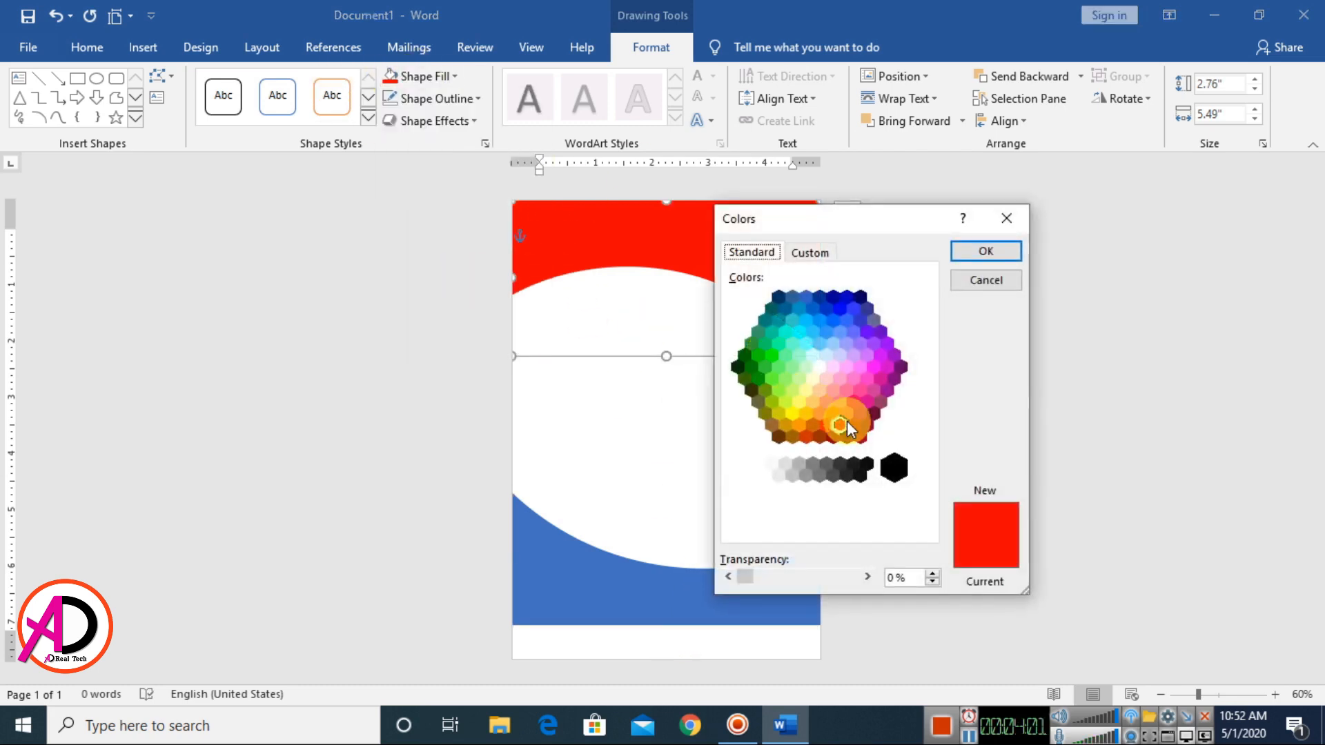
click(854, 401)
click(842, 420)
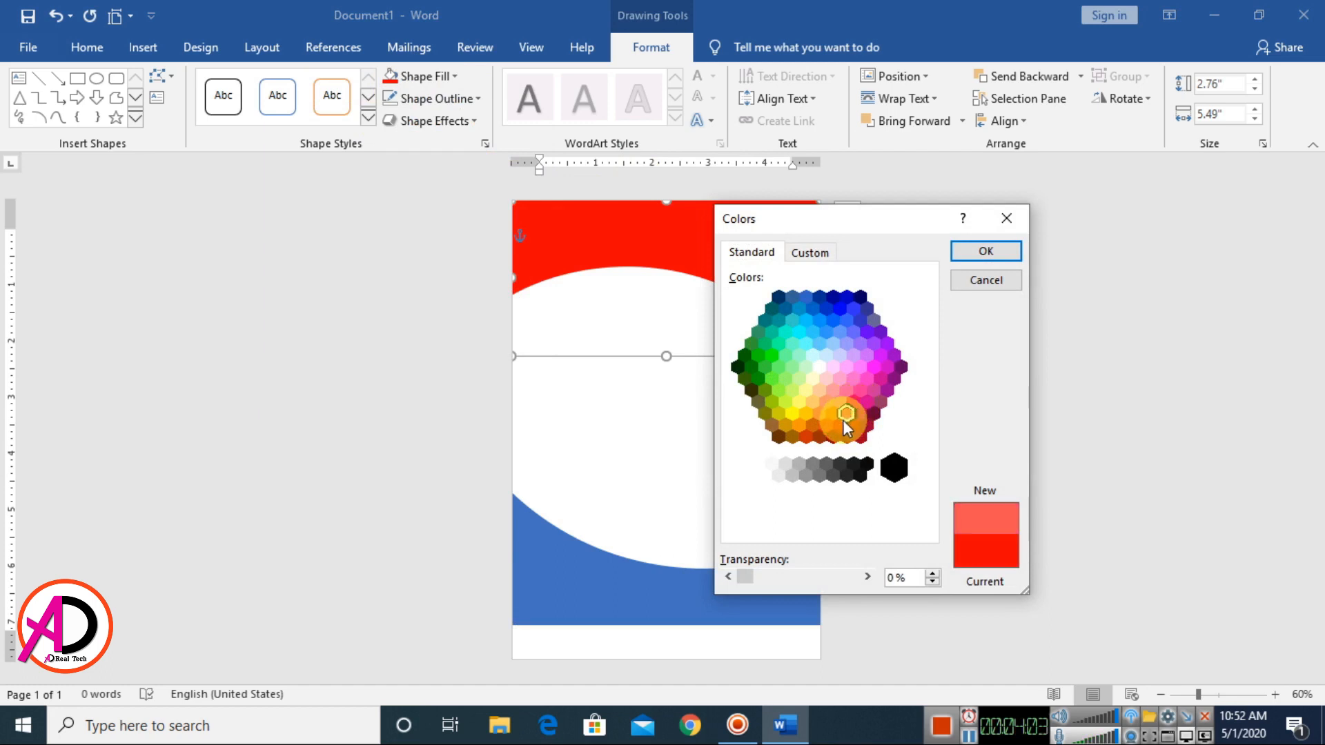
click(843, 422)
click(808, 252)
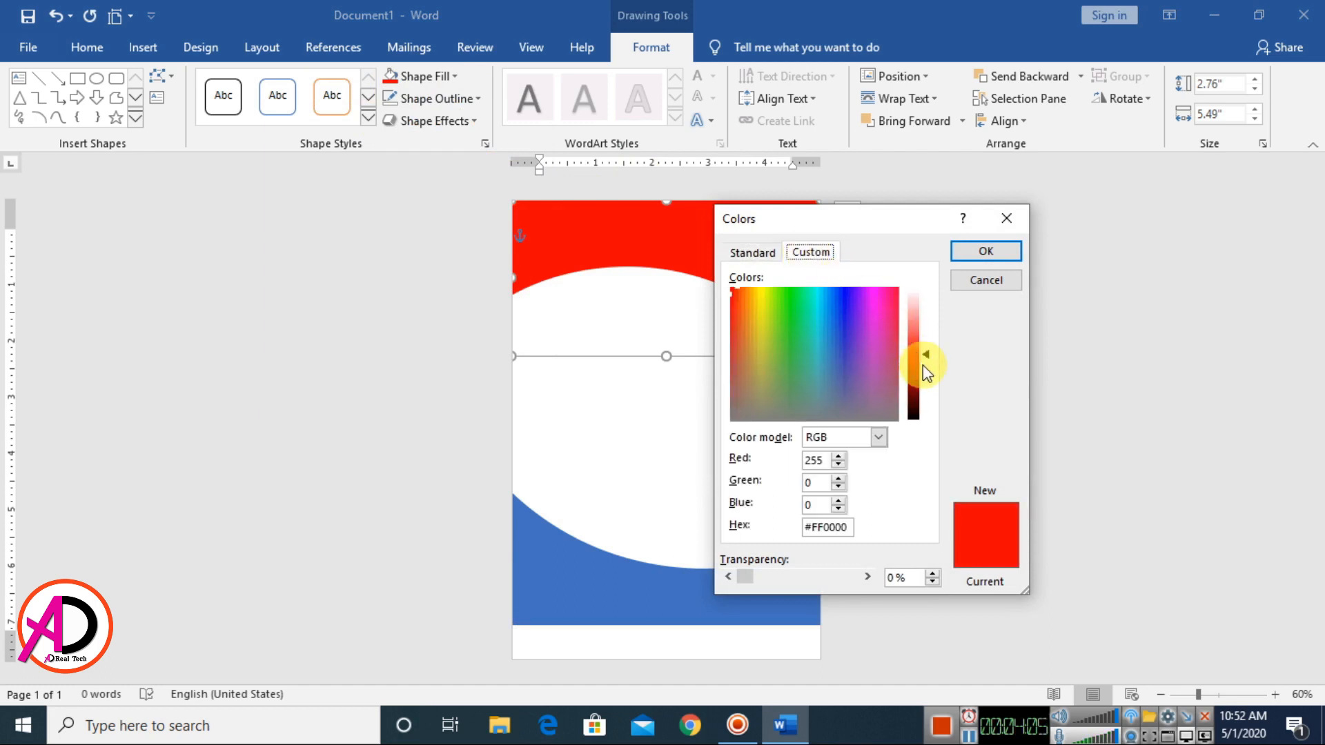
drag(925, 354, 925, 352)
click(994, 252)
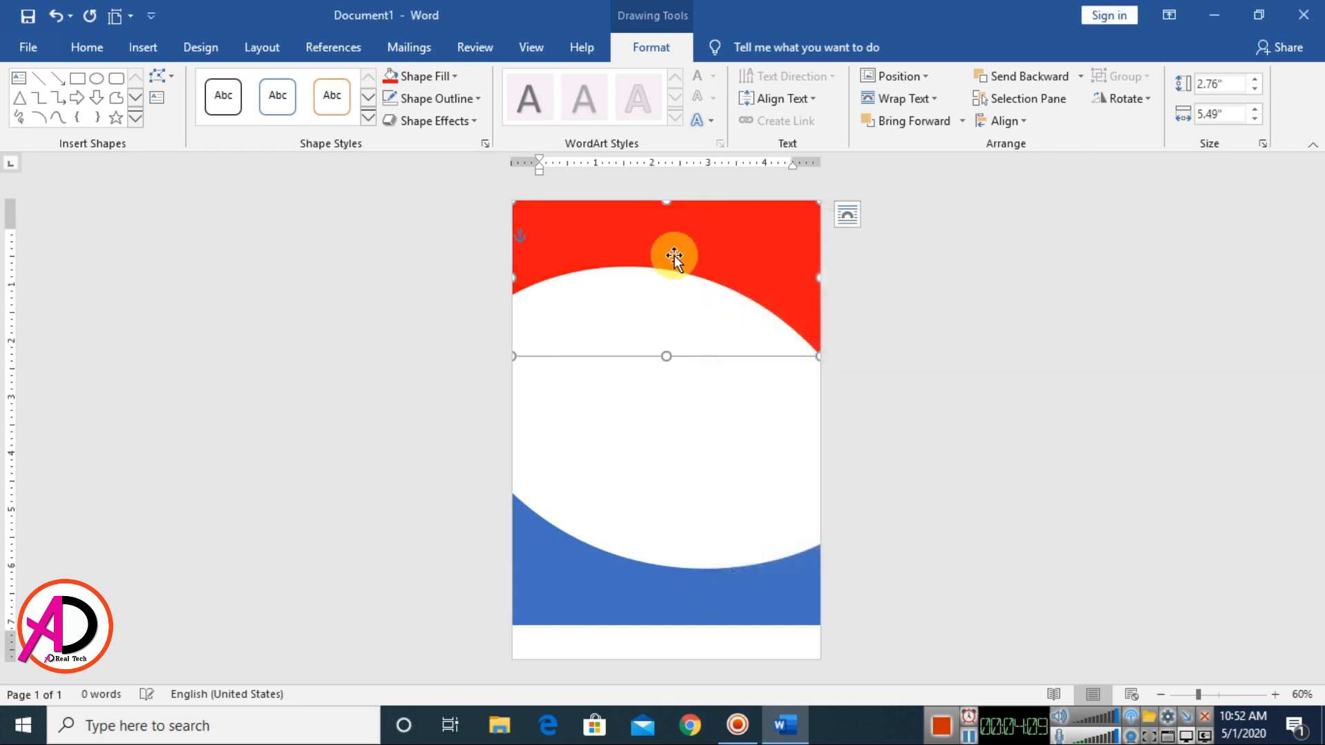
Step: Fill the lower blue shape with a lighter custom red, #F73737
click(623, 586)
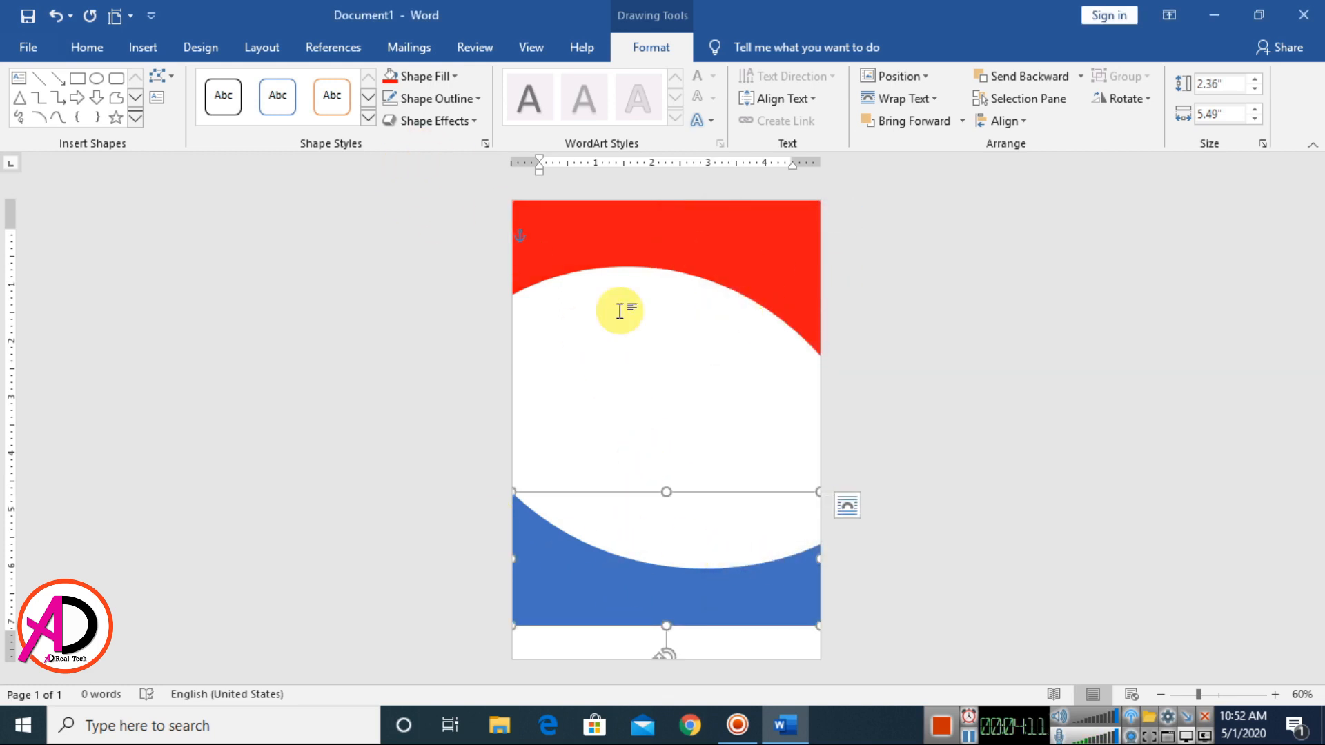
click(438, 77)
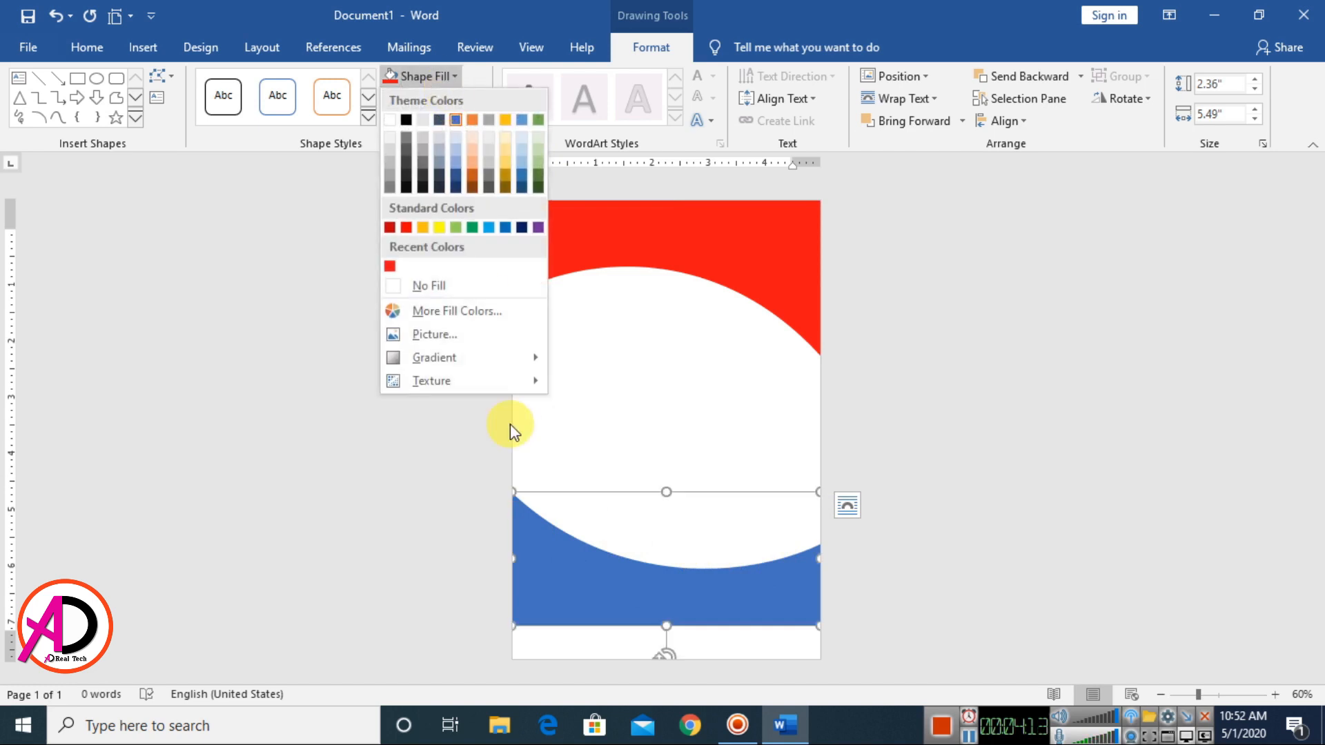
click(457, 310)
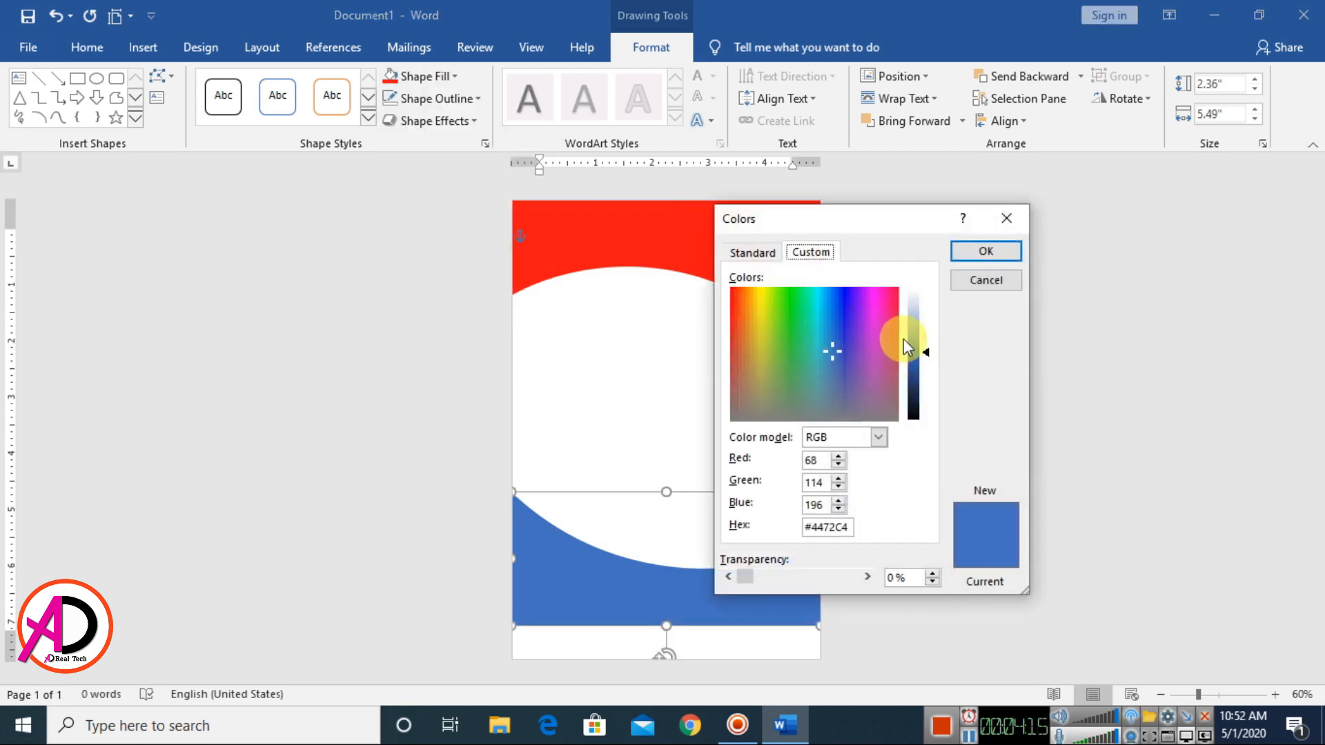
click(892, 297)
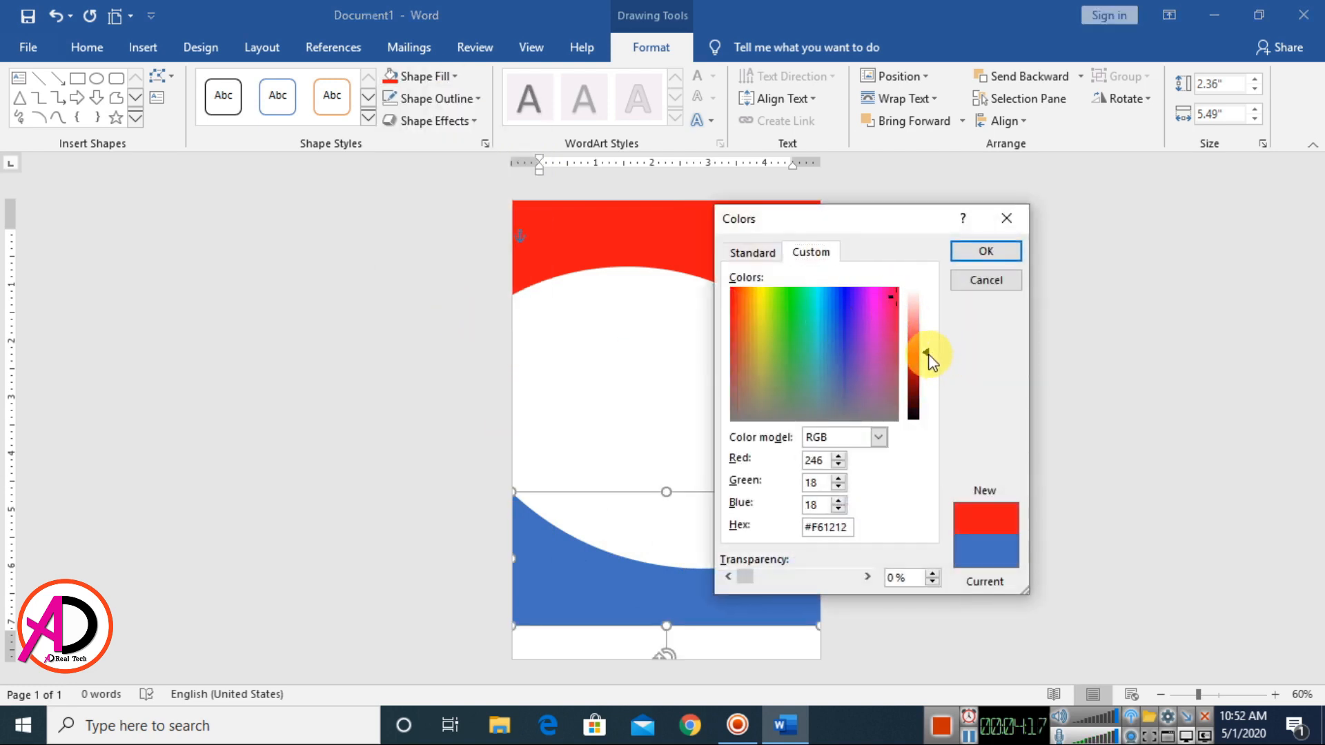
drag(929, 357, 929, 349)
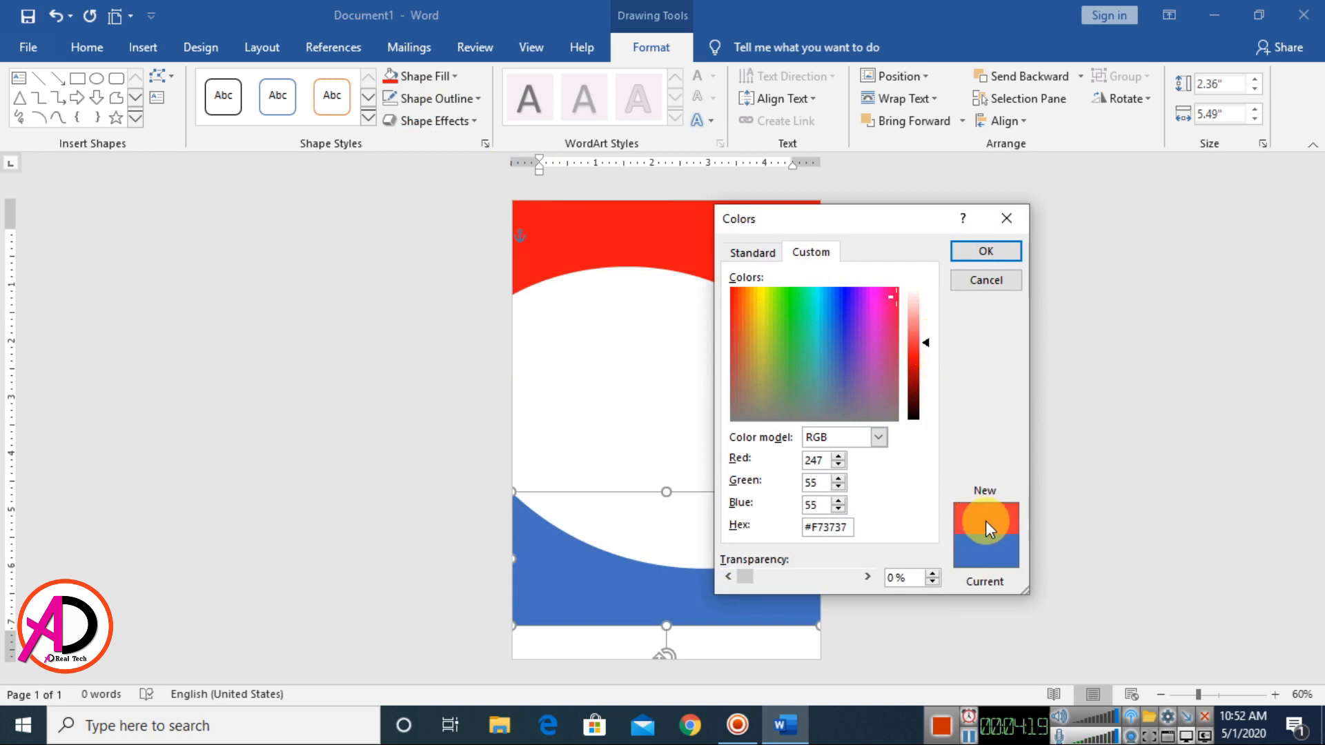
click(987, 251)
click(958, 523)
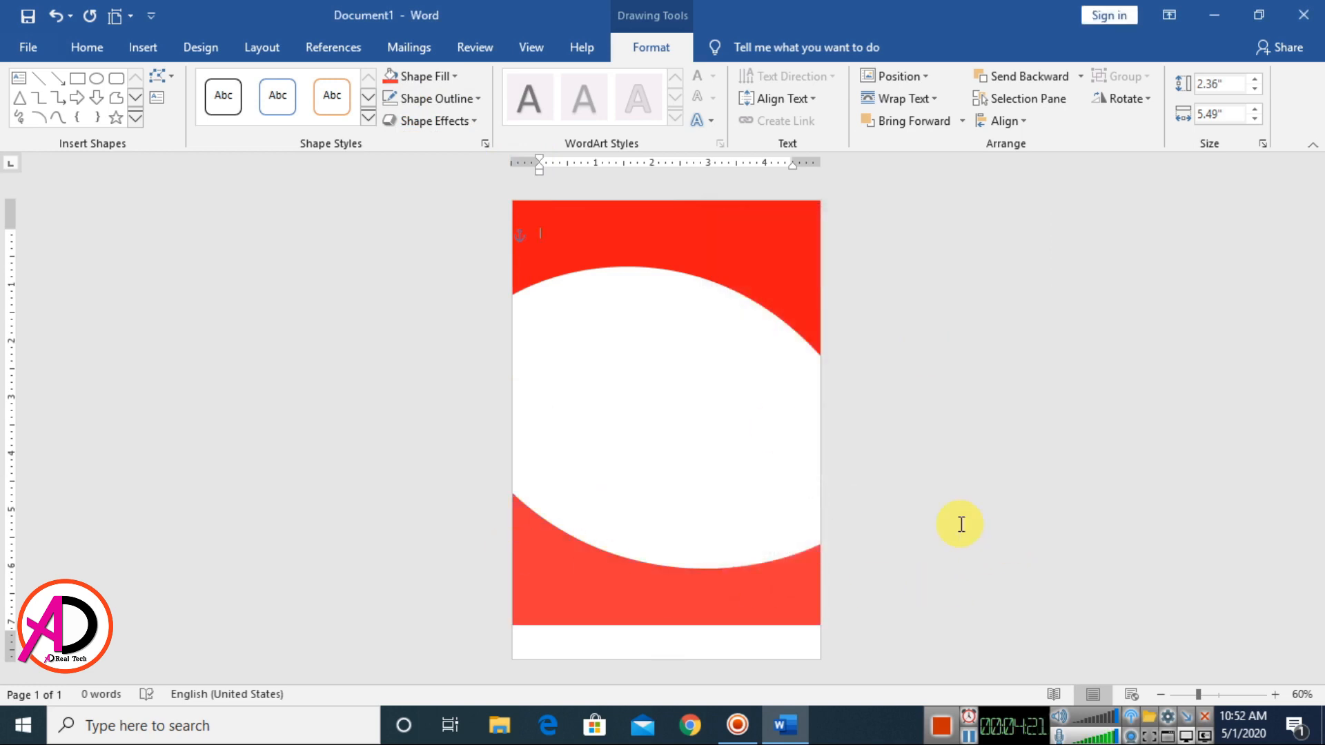
Step: Draw a rectangle over the white strip at the page's bottom, about 0.58 inches high and 5.49 inches wide
scroll(819, 521, down, 1)
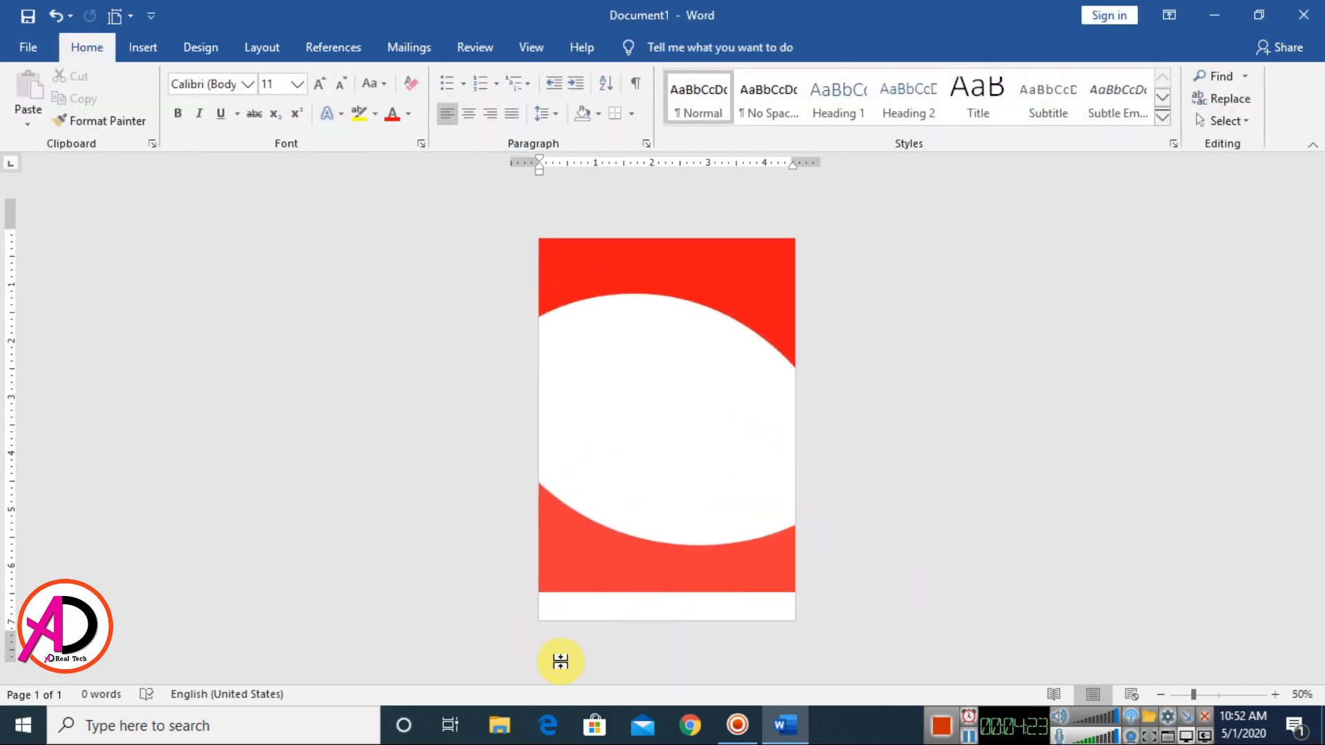
scroll(562, 665, up, 2)
scroll(562, 664, down, 3)
scroll(563, 664, up, 2)
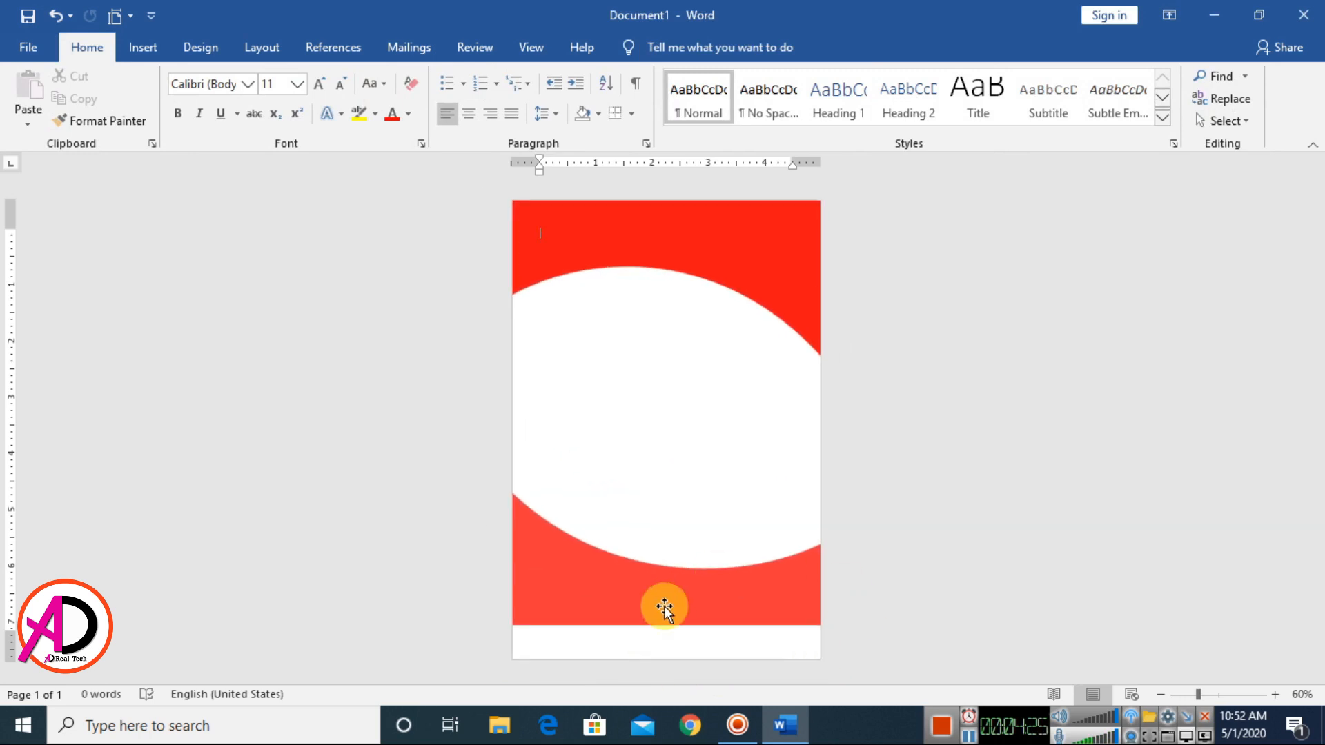
click(148, 50)
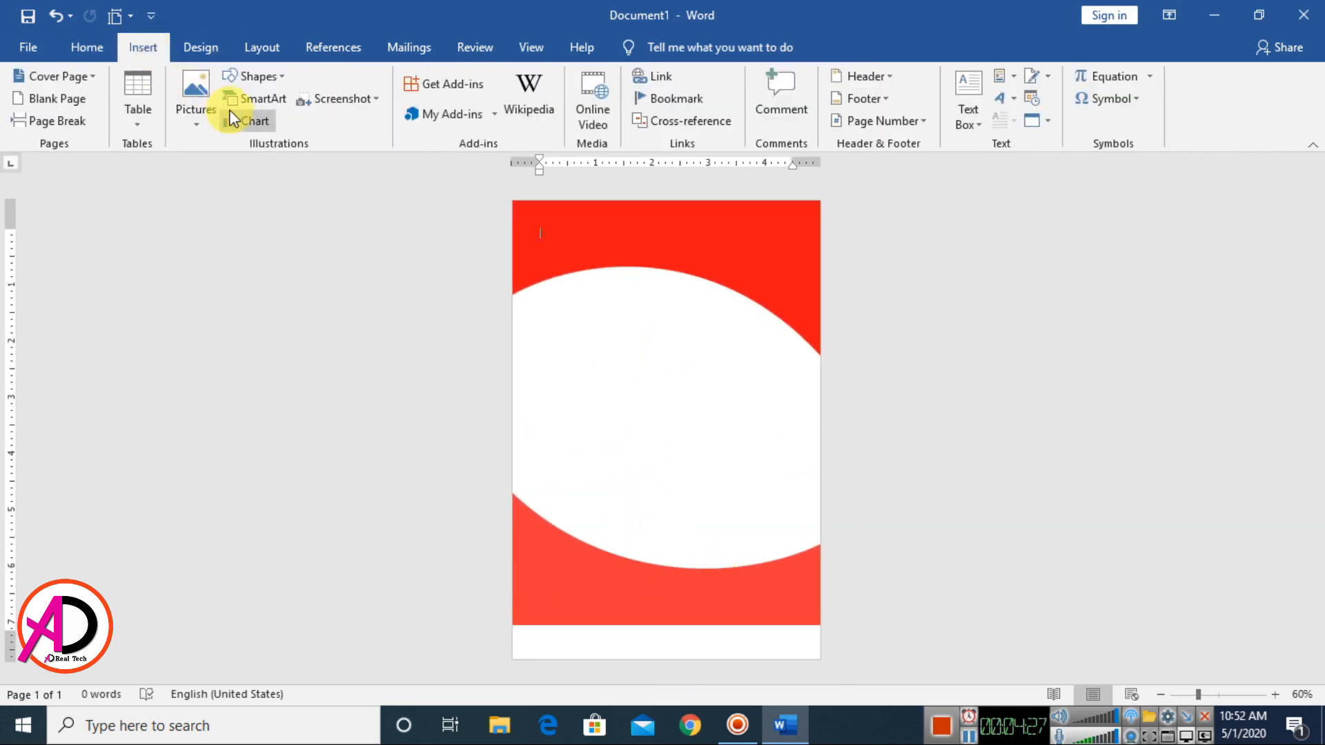
click(261, 76)
click(292, 123)
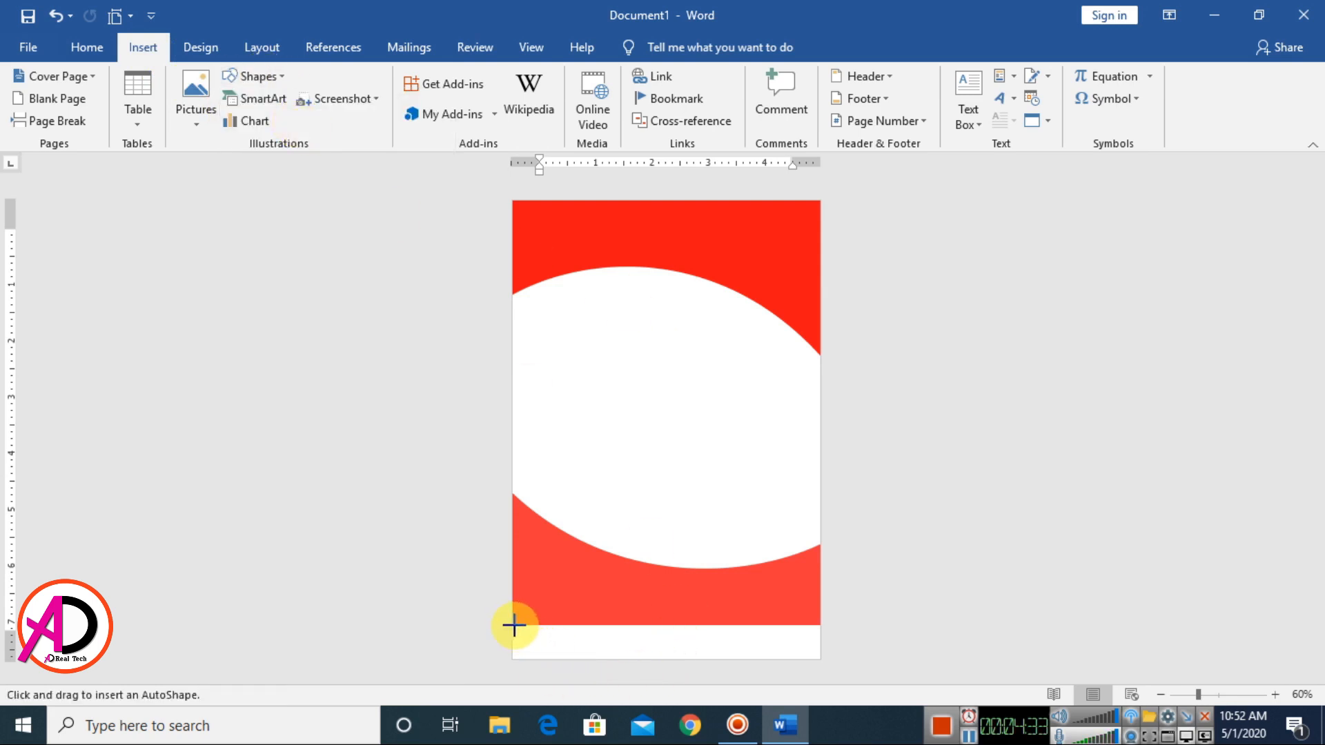
drag(514, 626, 820, 659)
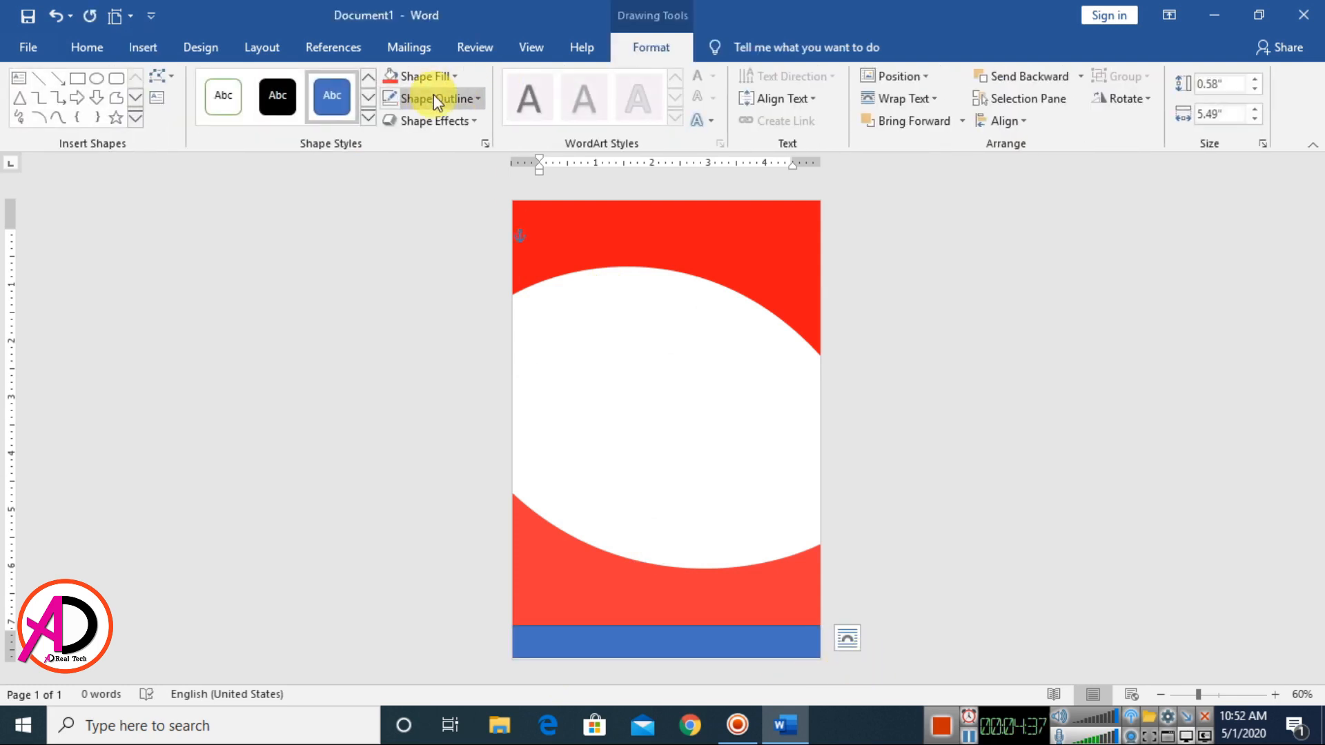
Step: Remove the bottom rectangle's outline and fill it with the standard orange color
click(434, 99)
click(453, 307)
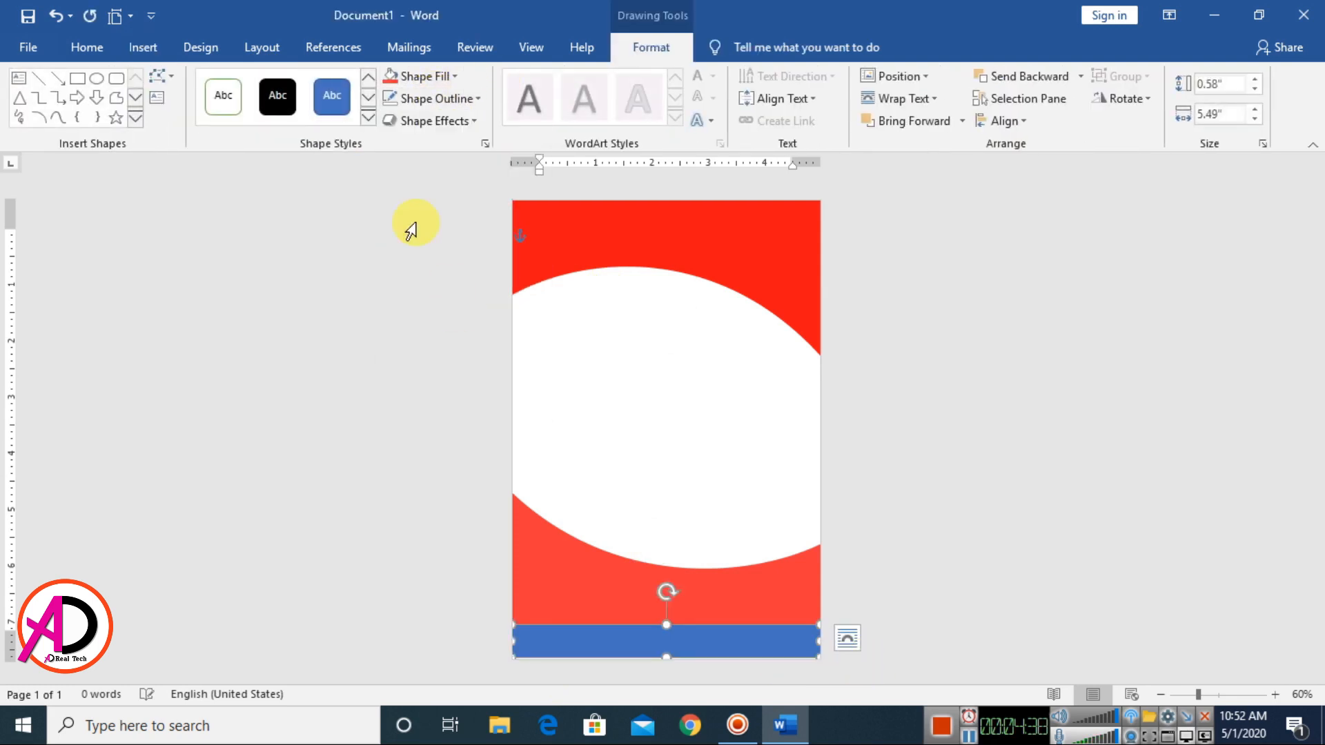
click(420, 82)
click(423, 228)
click(1022, 525)
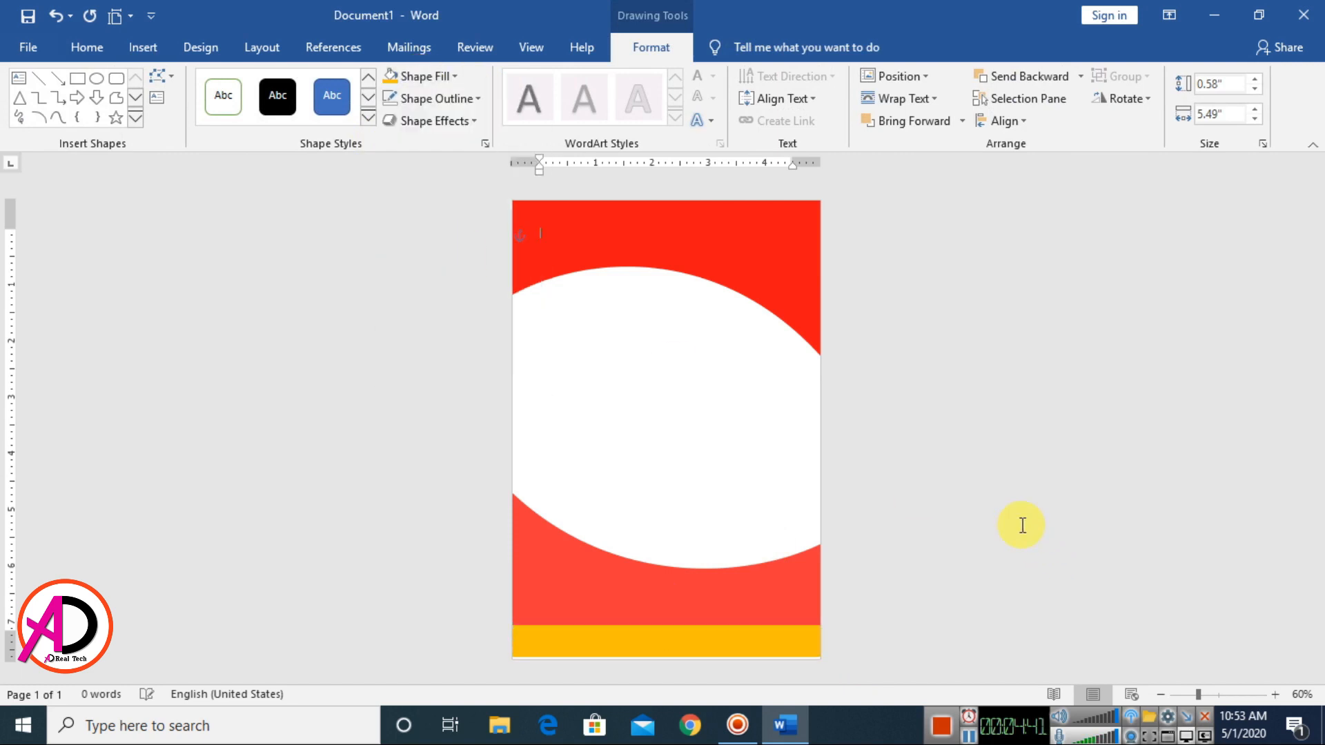
Step: Lower the top edge of the light red shape to reduce its height to about 2.09 inches
scroll(922, 538, down, 5)
scroll(635, 453, up, 6)
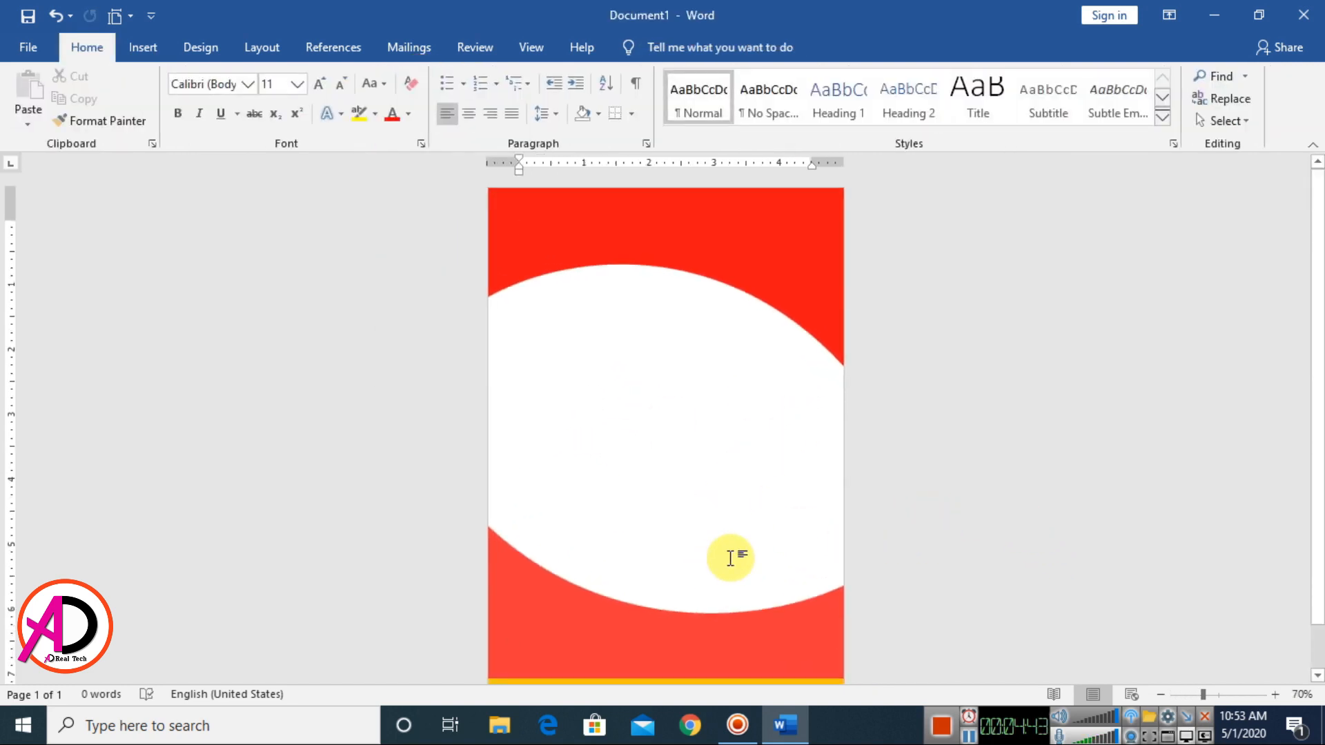
scroll(726, 557, down, 3)
scroll(717, 559, up, 1)
click(686, 572)
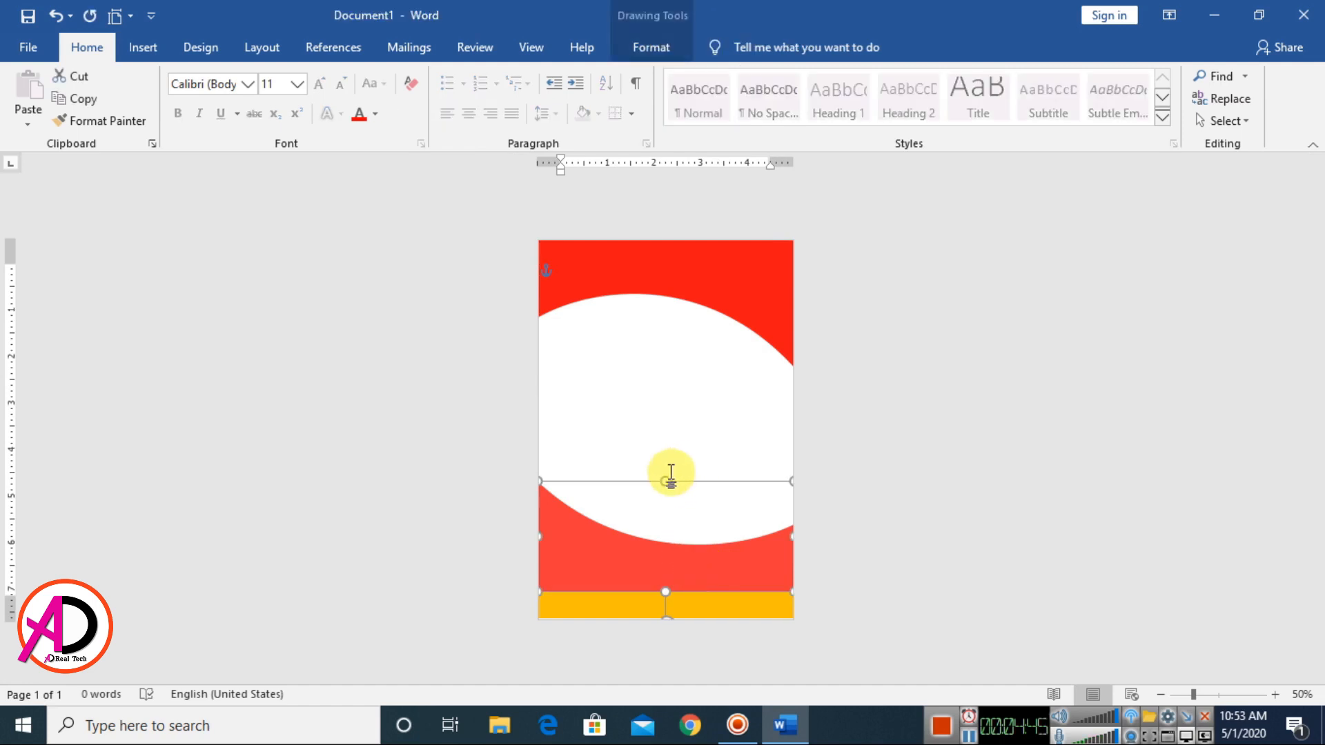
drag(668, 477, 668, 490)
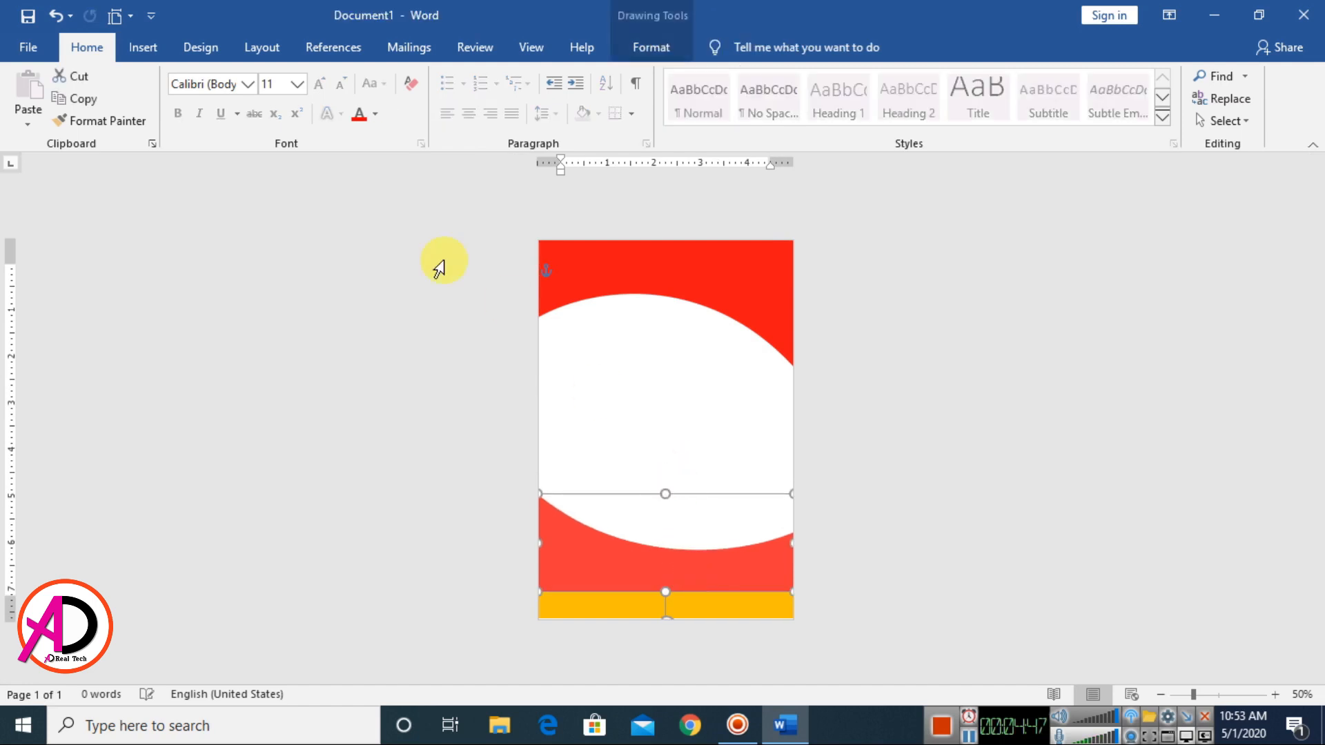
Step: Edit the light red shape's points to slightly lower the right end of its curved upper edge
scroll(438, 266, up, 4)
click(650, 47)
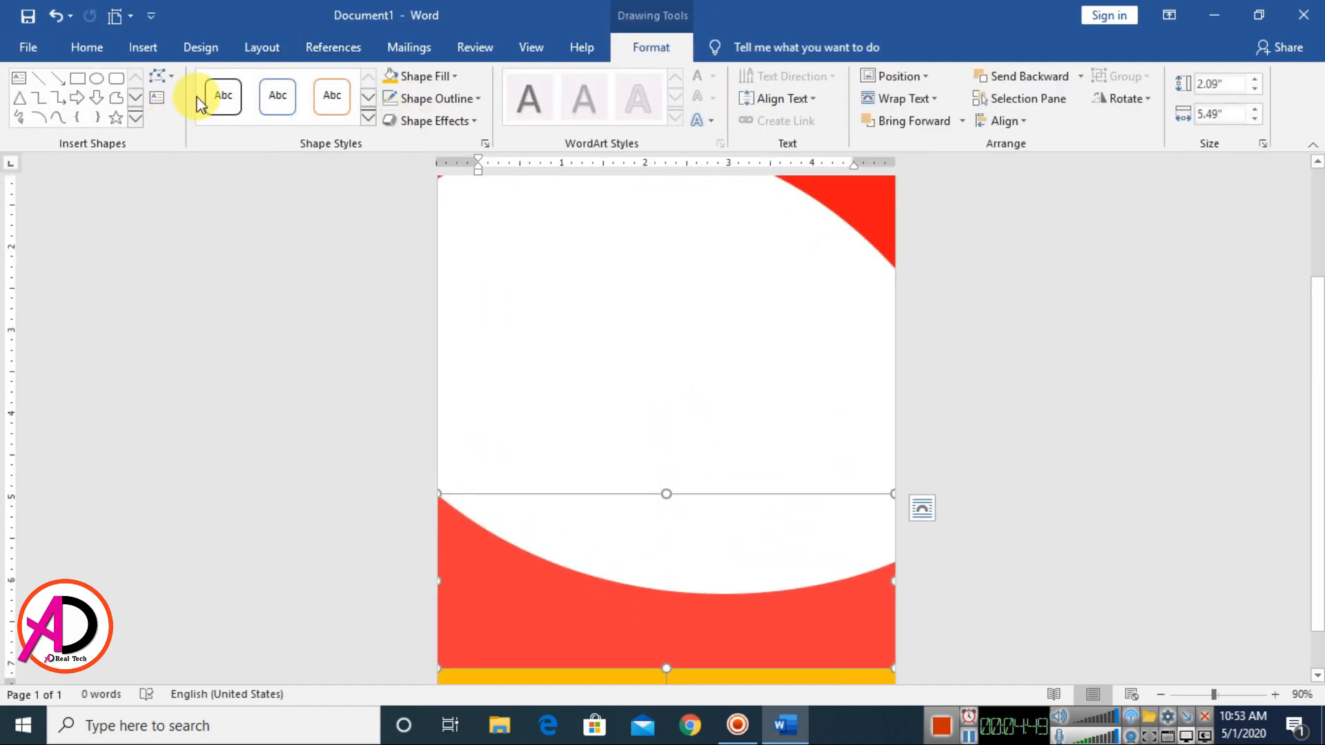
click(162, 76)
click(176, 126)
scroll(897, 504, down, 1)
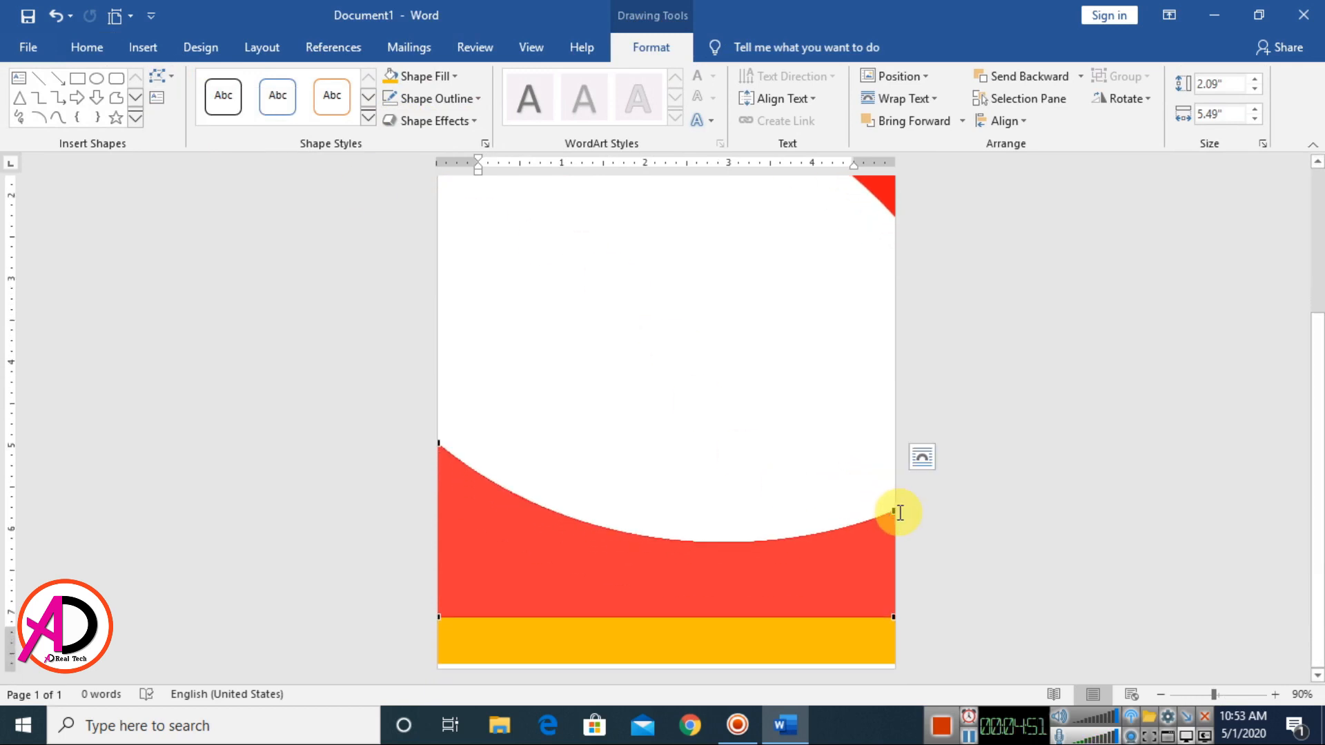
drag(892, 517, 893, 531)
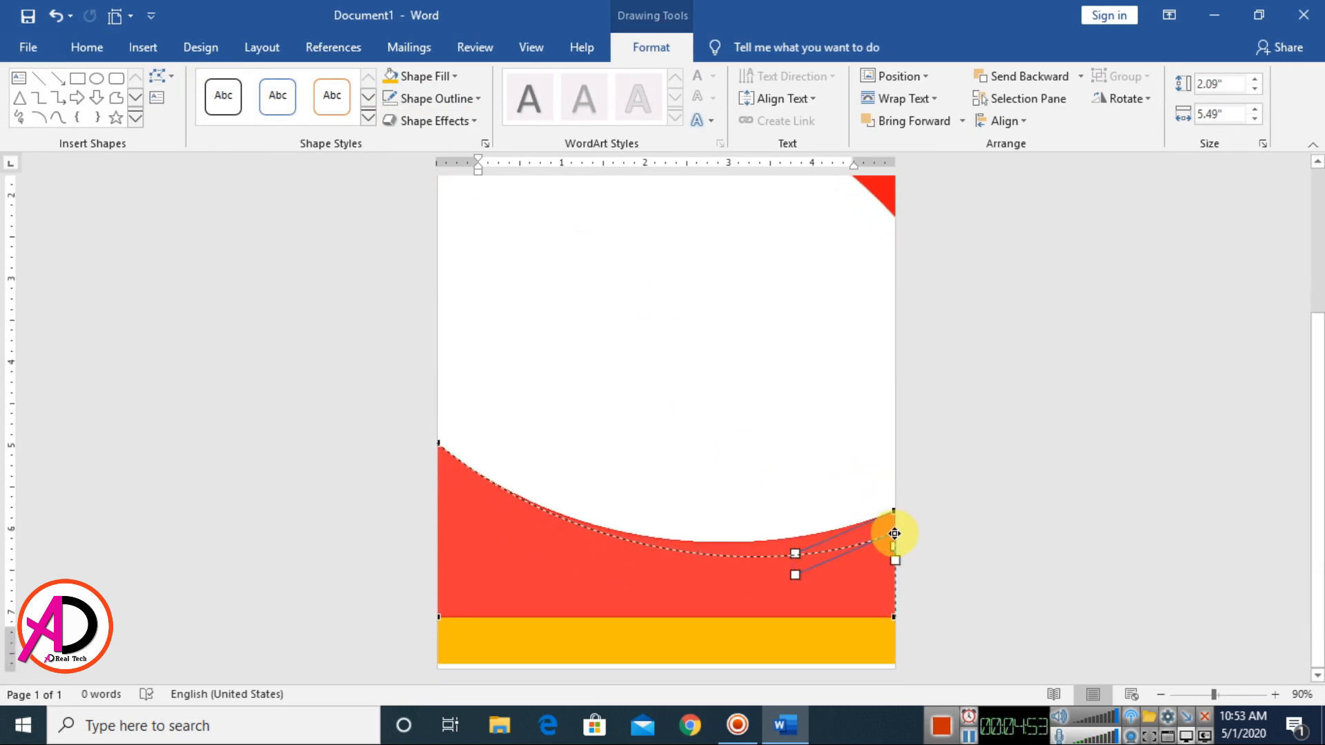
drag(894, 533, 894, 533)
click(998, 526)
scroll(954, 517, down, 5)
scroll(951, 517, up, 4)
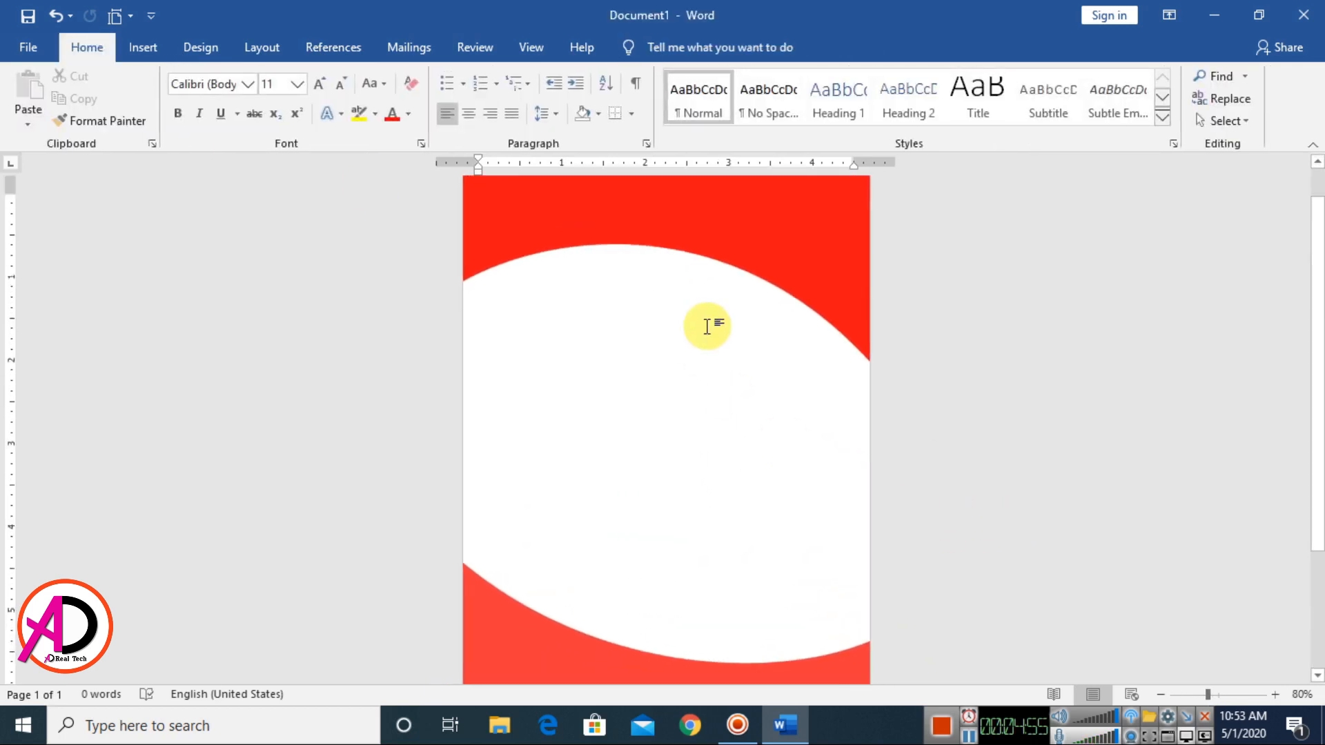
click(620, 232)
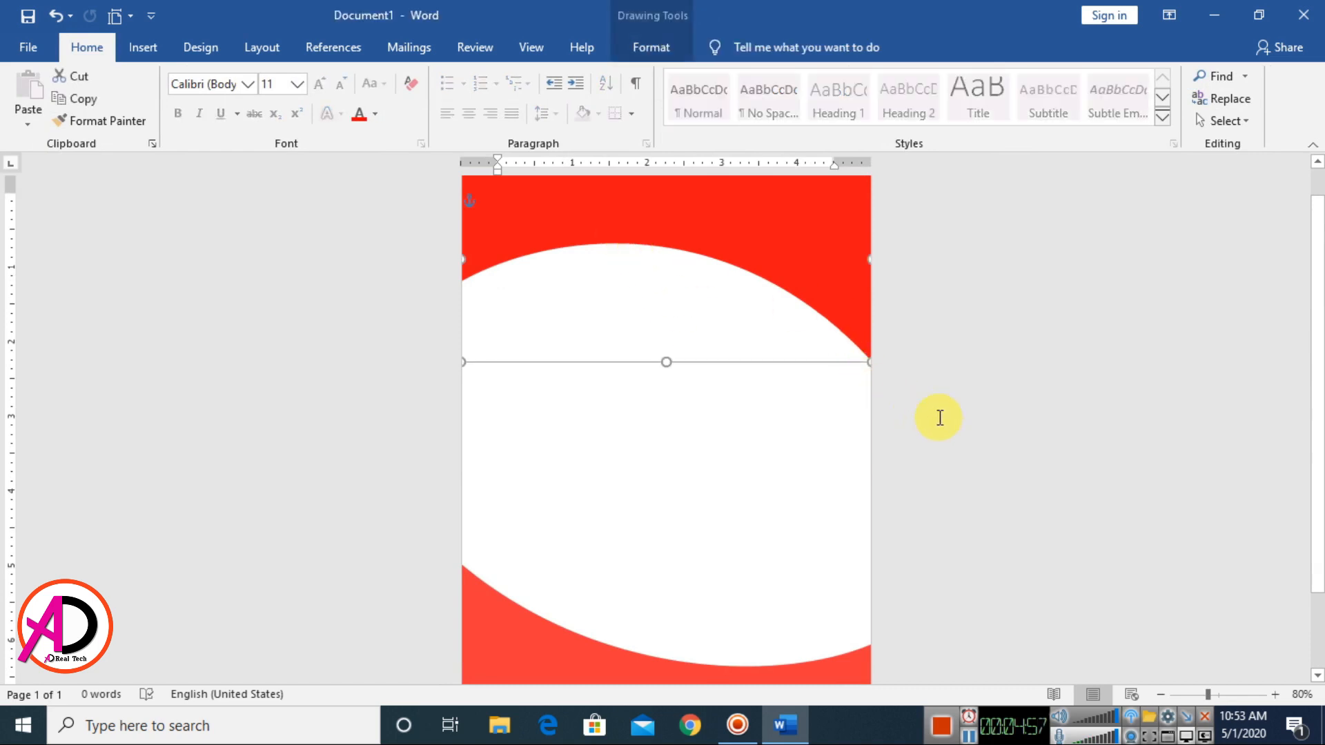
scroll(940, 417, up, 2)
click(651, 47)
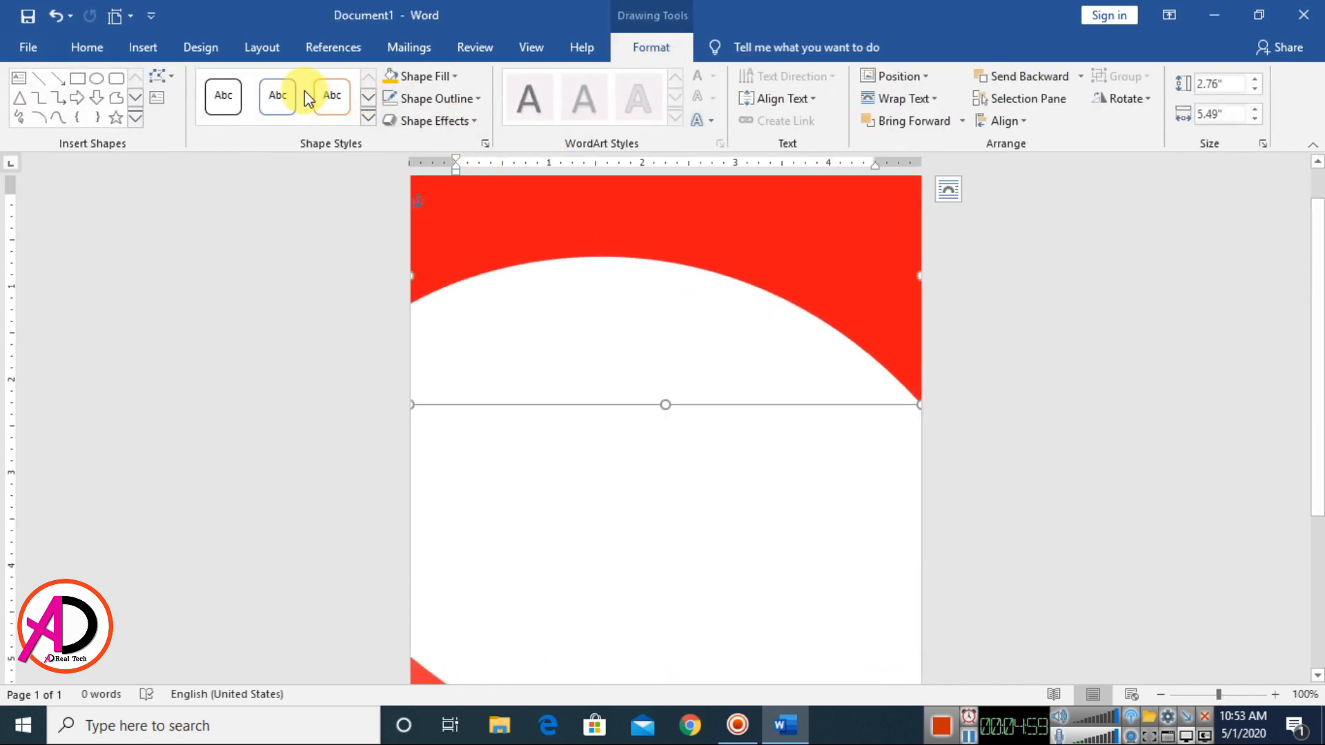
click(164, 84)
click(193, 124)
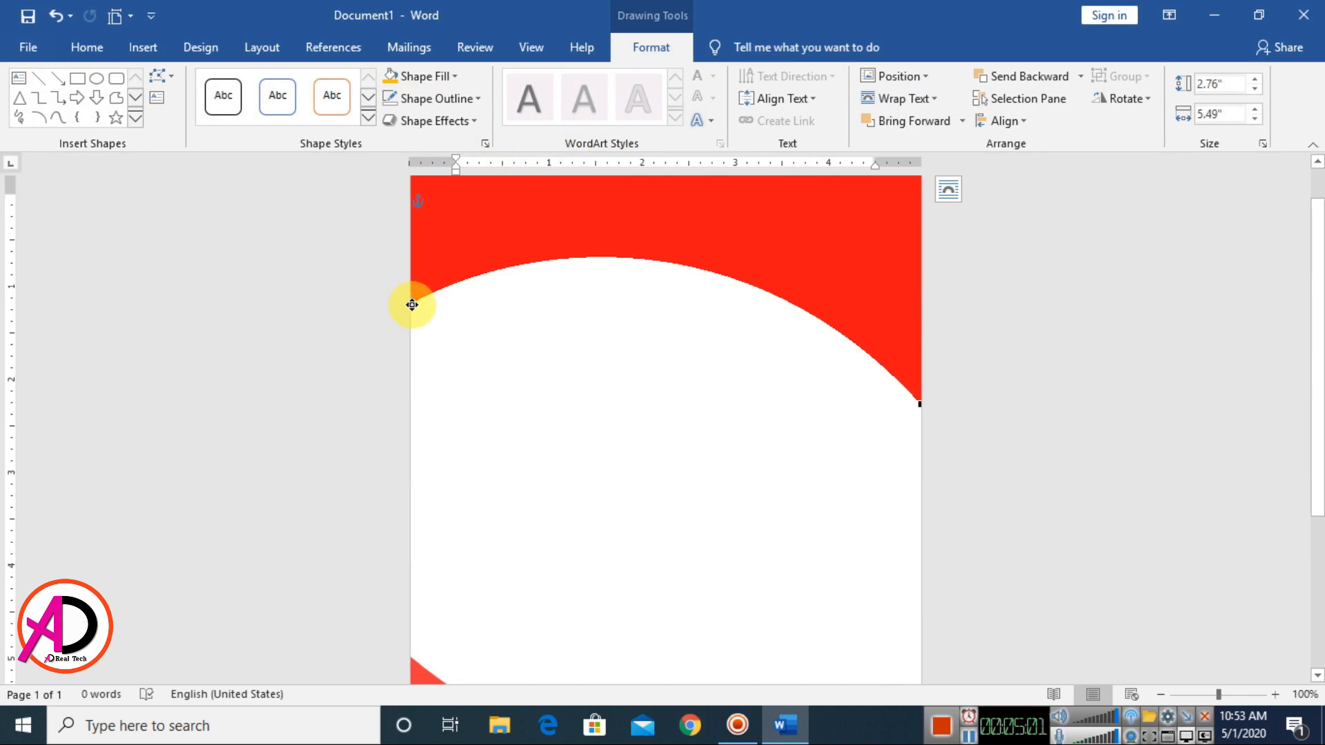
click(1006, 405)
scroll(966, 414, down, 6)
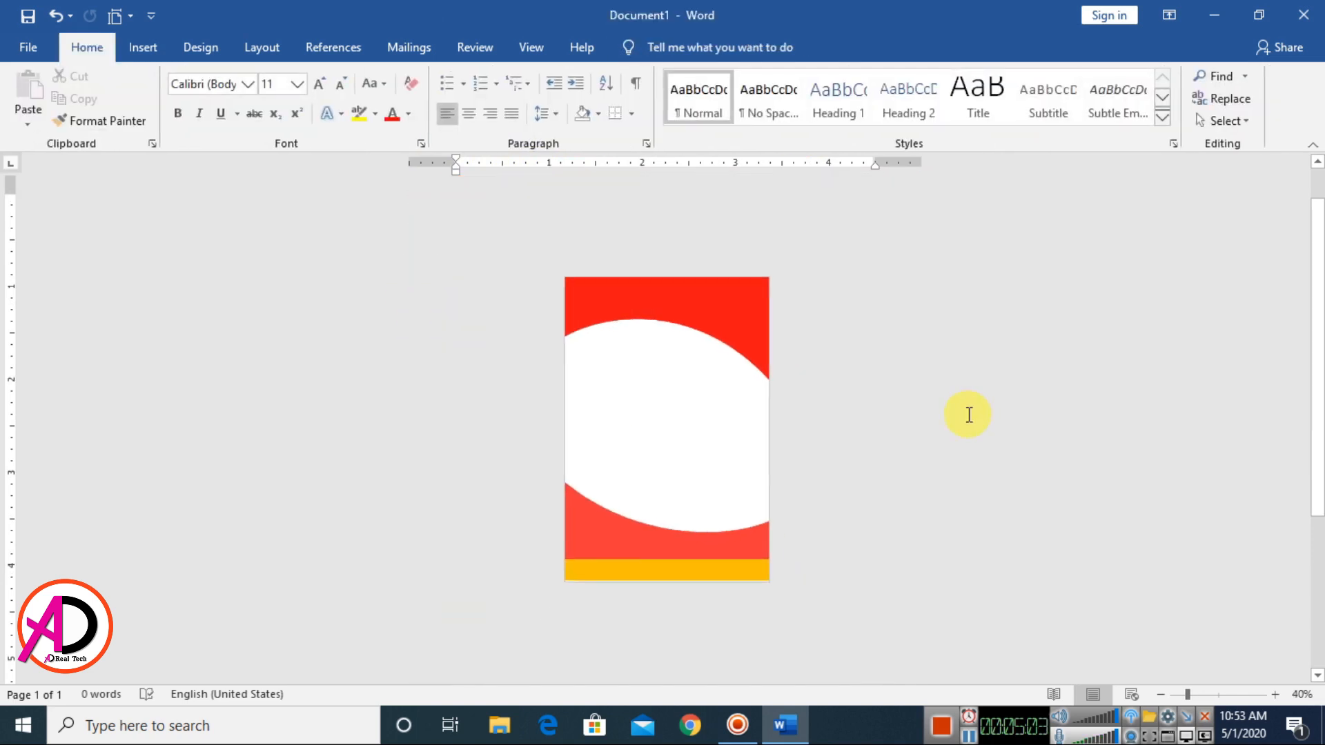
Step: Duplicate the curved red shape at the page's top and move the copy down toward the middle of the page
scroll(715, 298, up, 2)
click(793, 307)
key(ctrl+c)
key(ctrl+v)
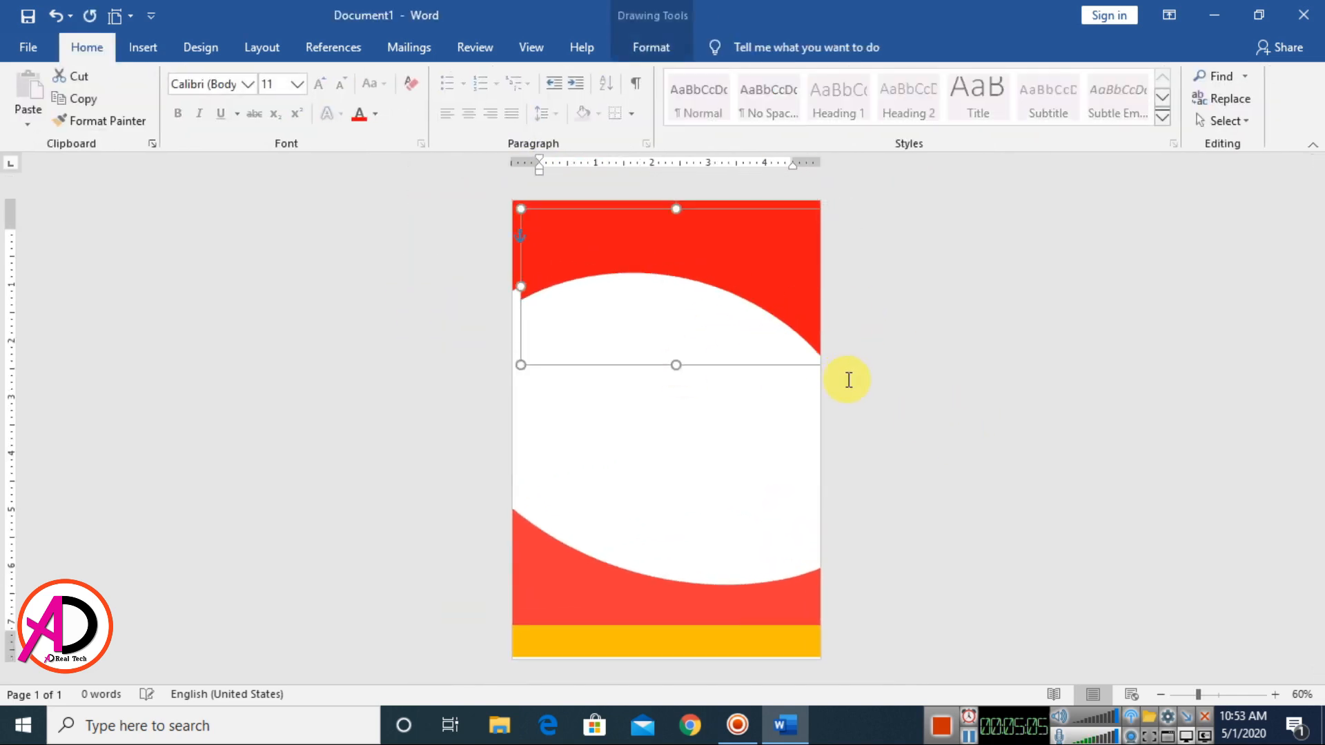
drag(746, 260, 739, 386)
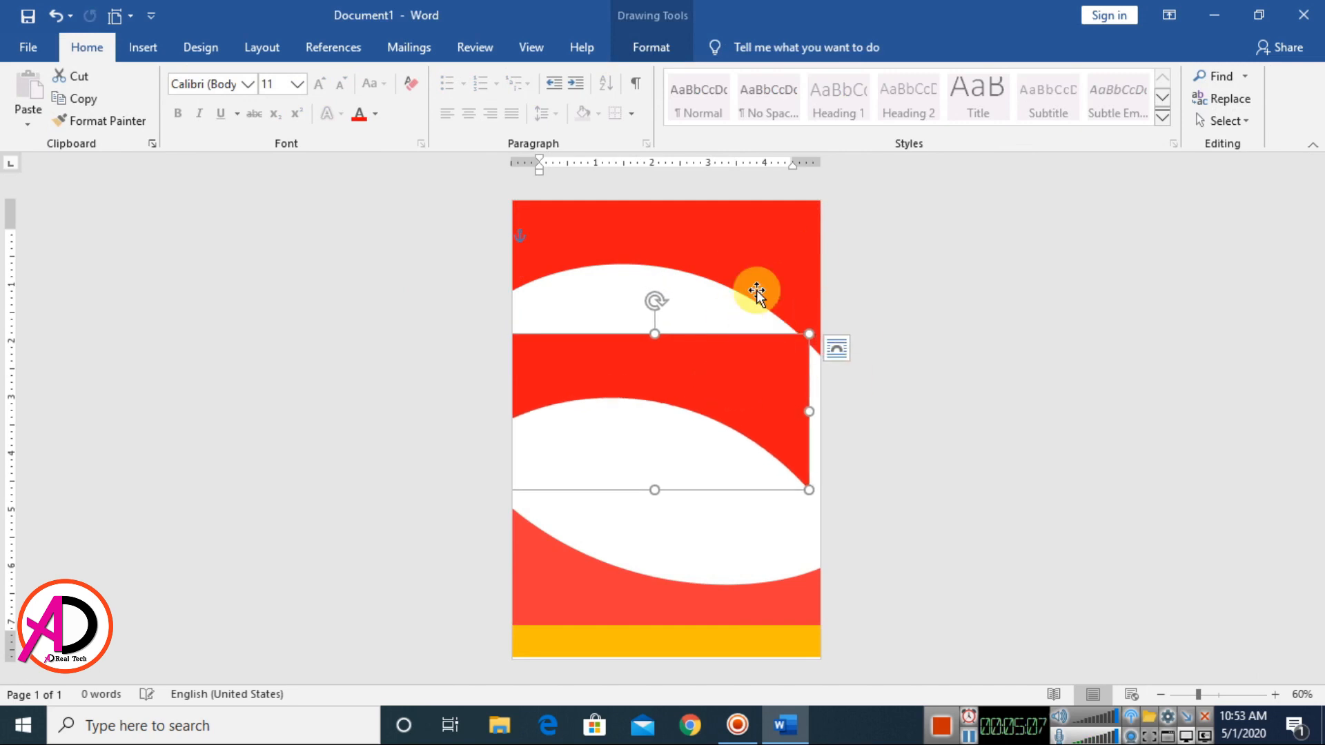
Step: Fill the copied shape with standard orange and place it behind the top red shape as a band along its curve
click(661, 51)
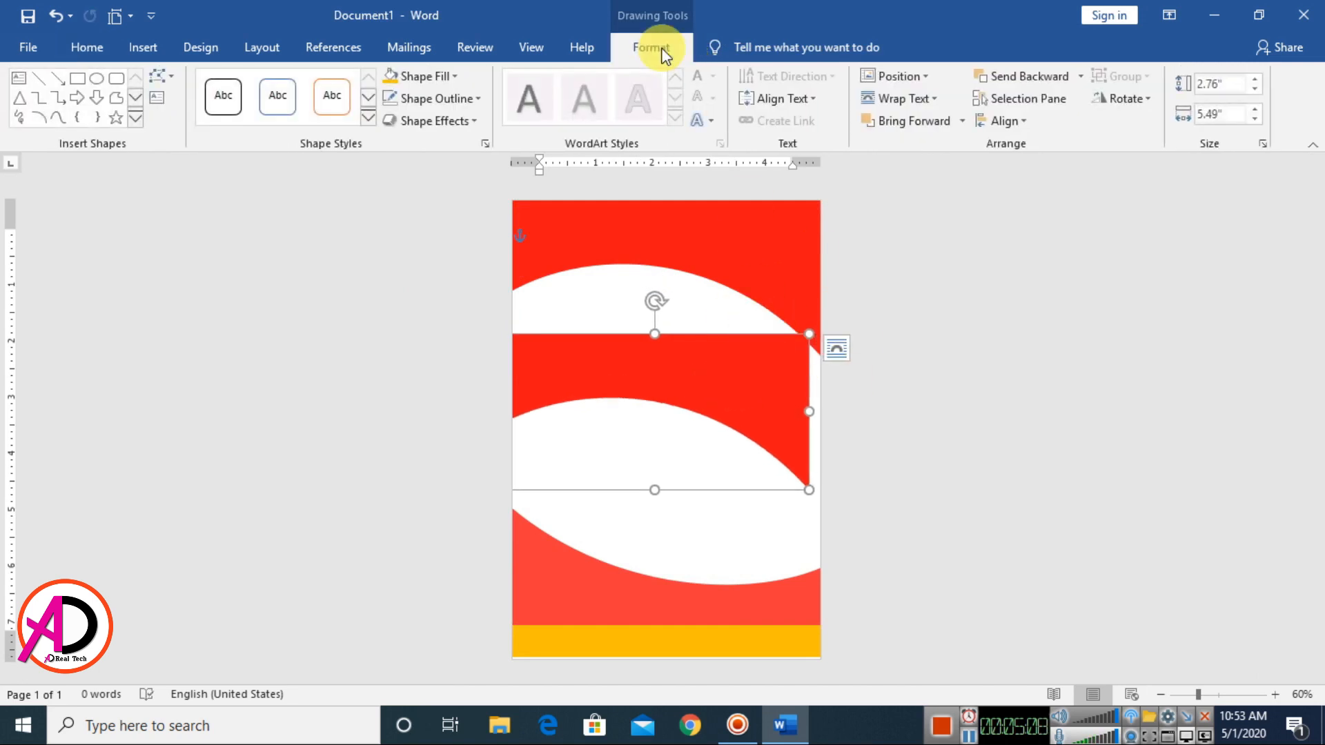
click(441, 78)
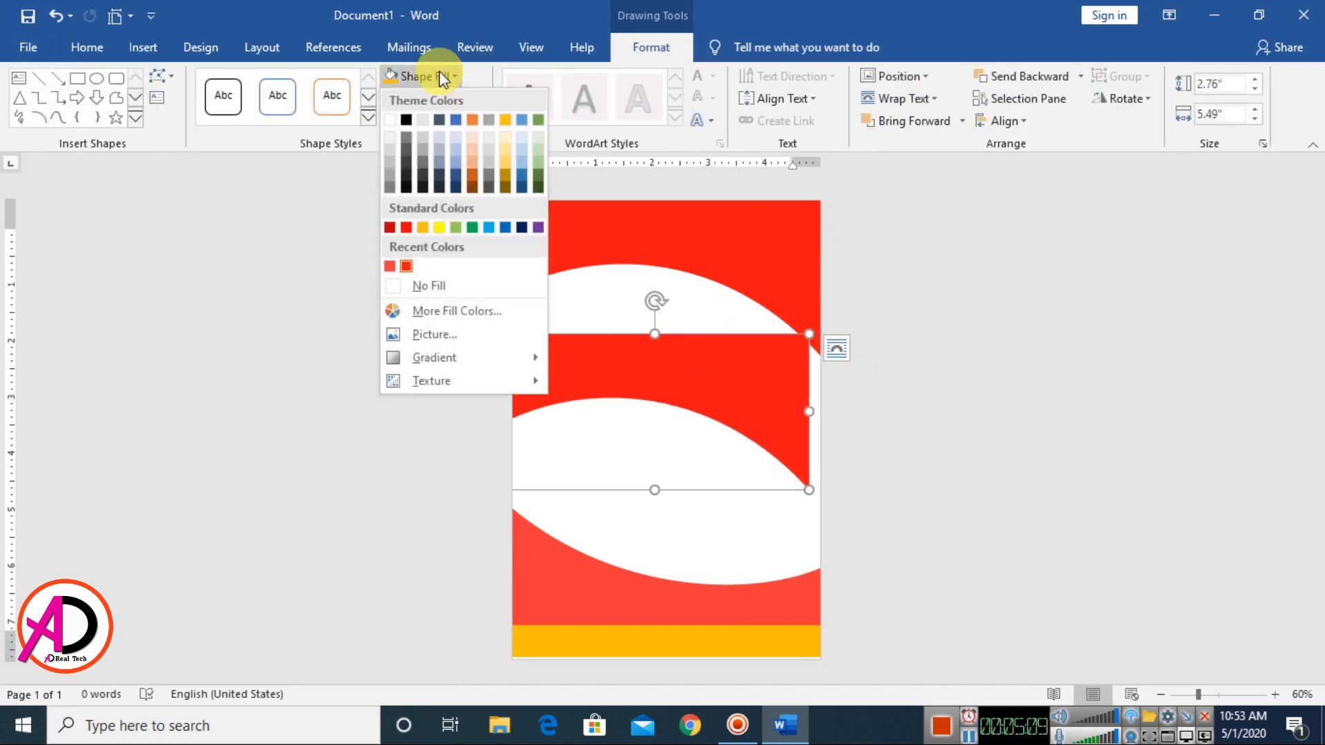
click(438, 227)
click(1081, 77)
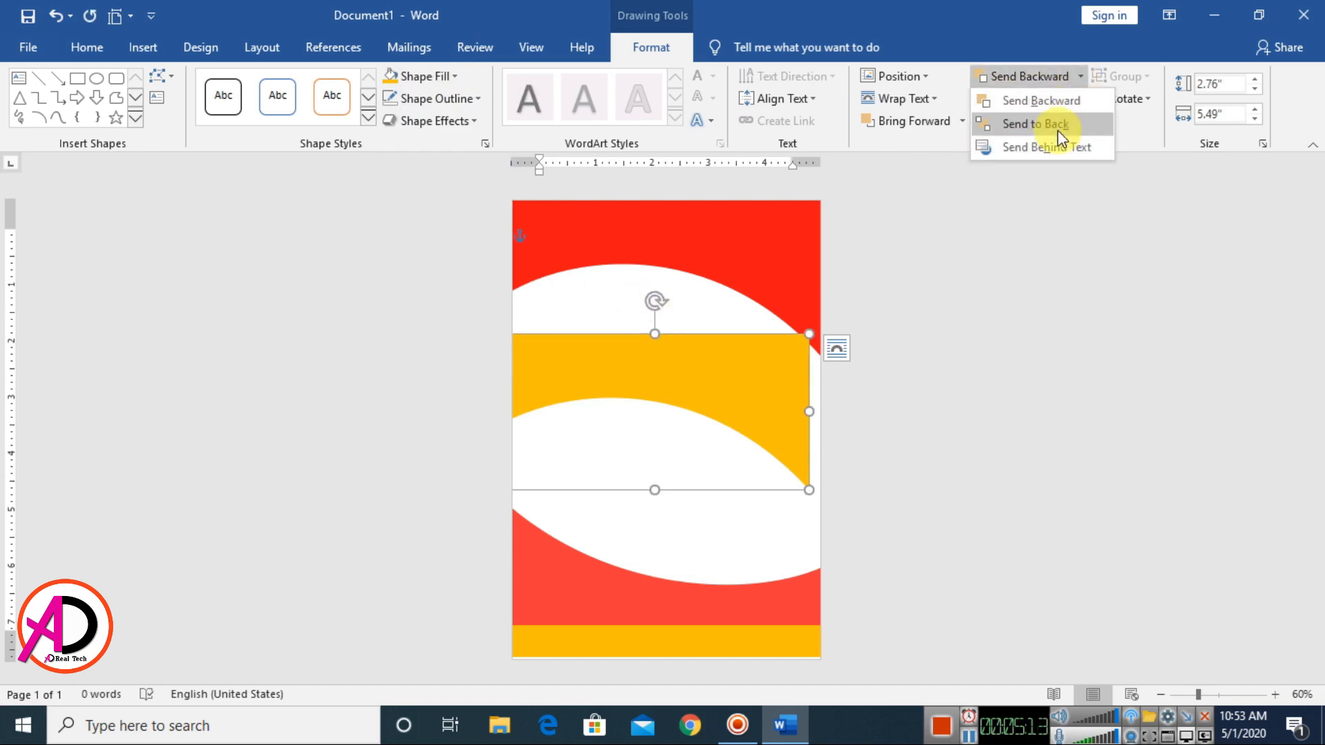
click(1059, 138)
drag(630, 405, 686, 286)
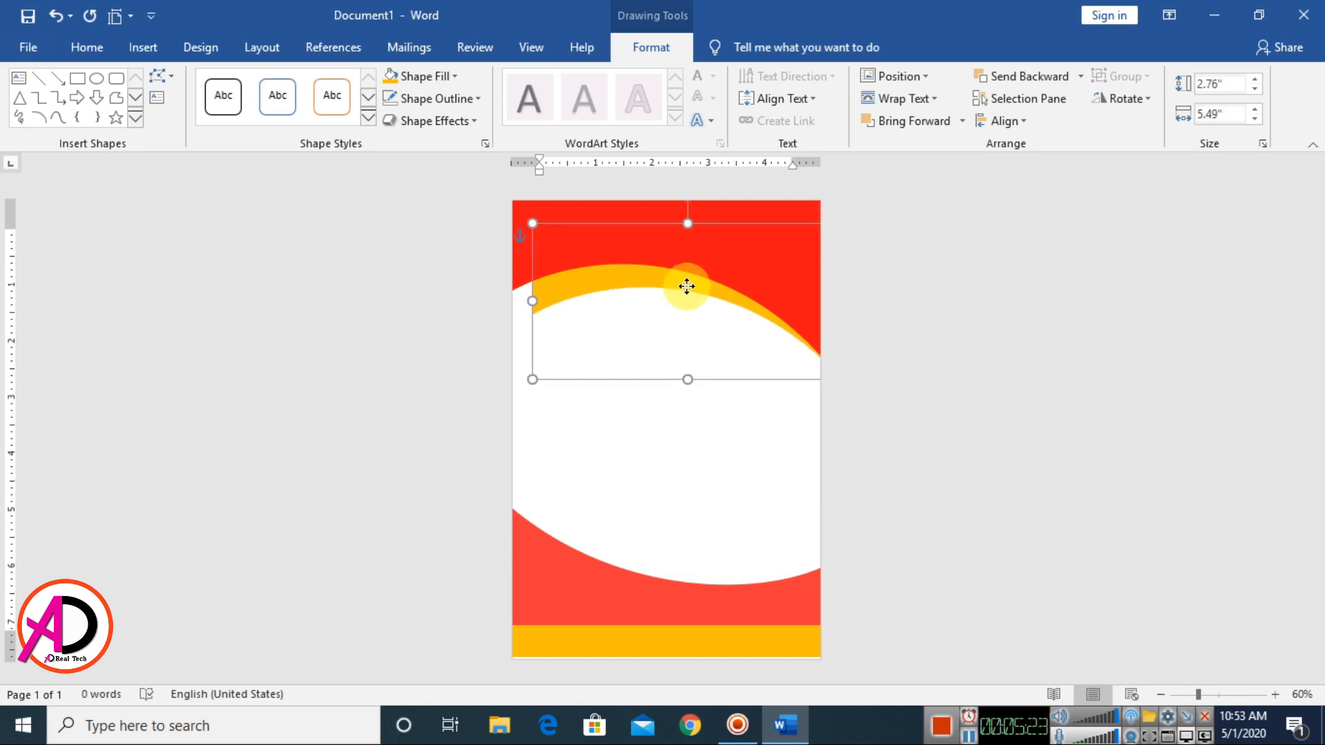
Step: Duplicate the orange curved shape, placing the copy slightly lower, and fill the copy with gray
ctrl+scroll(763, 453, up, 2)
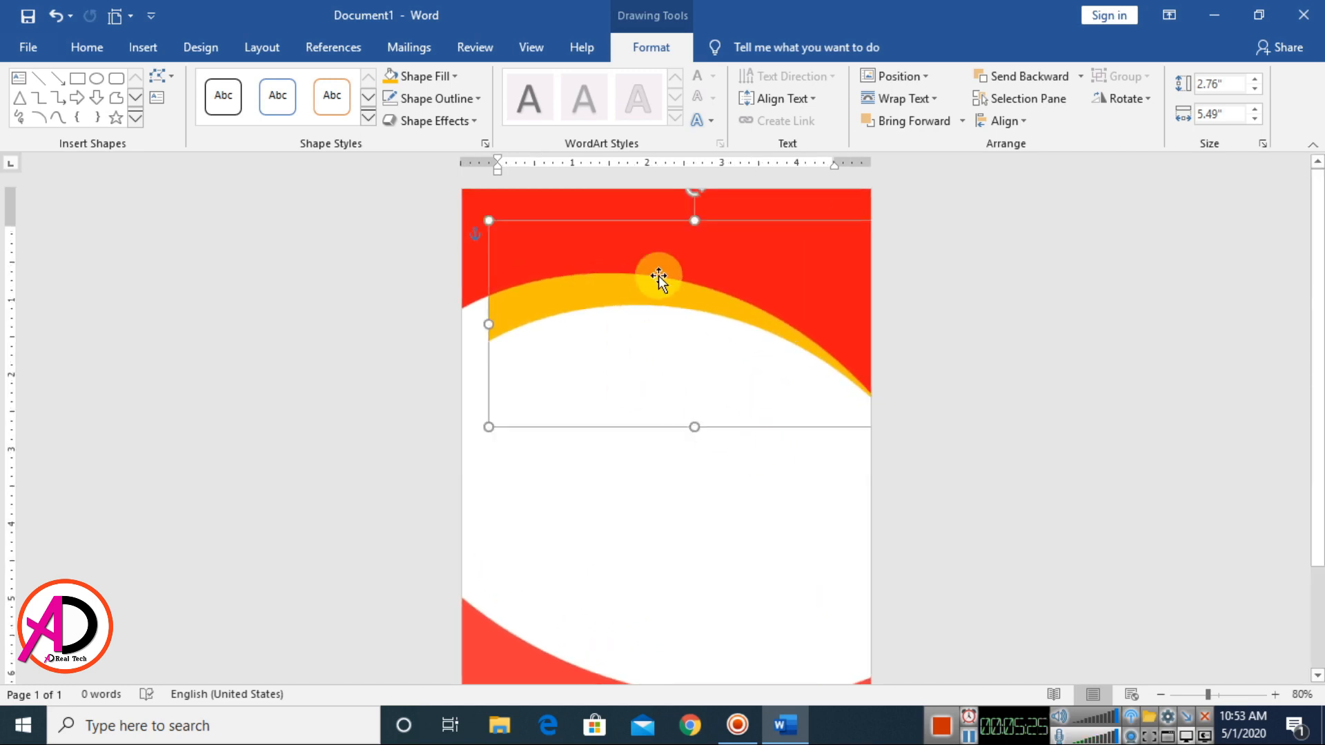
drag(660, 307, 672, 318)
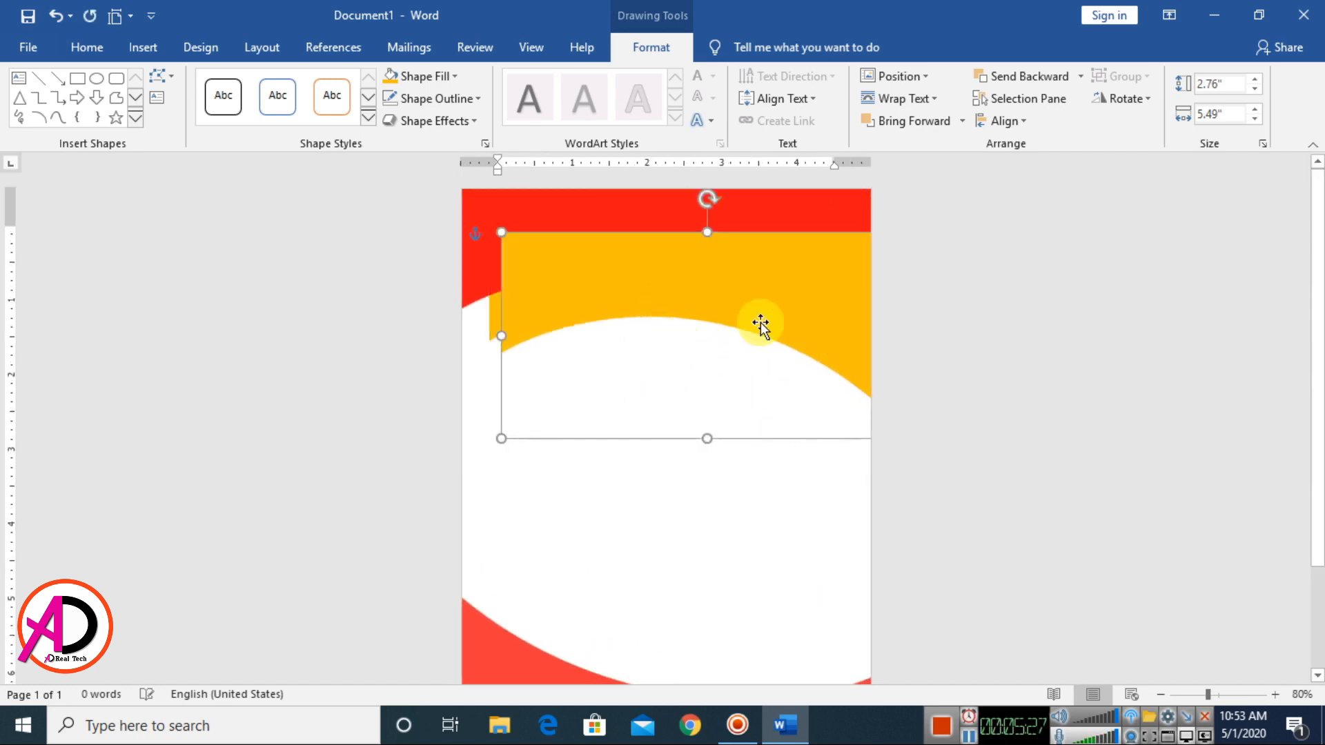
click(428, 76)
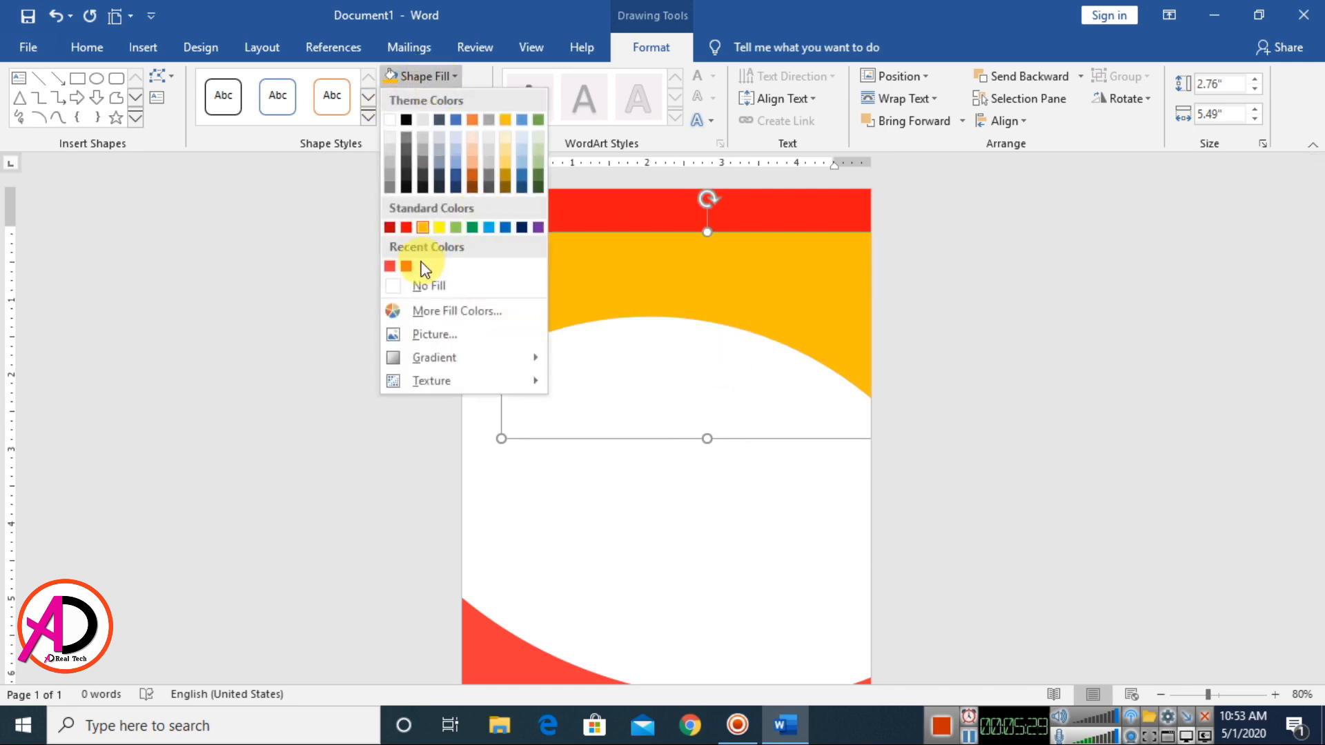
click(390, 180)
drag(780, 319, 752, 317)
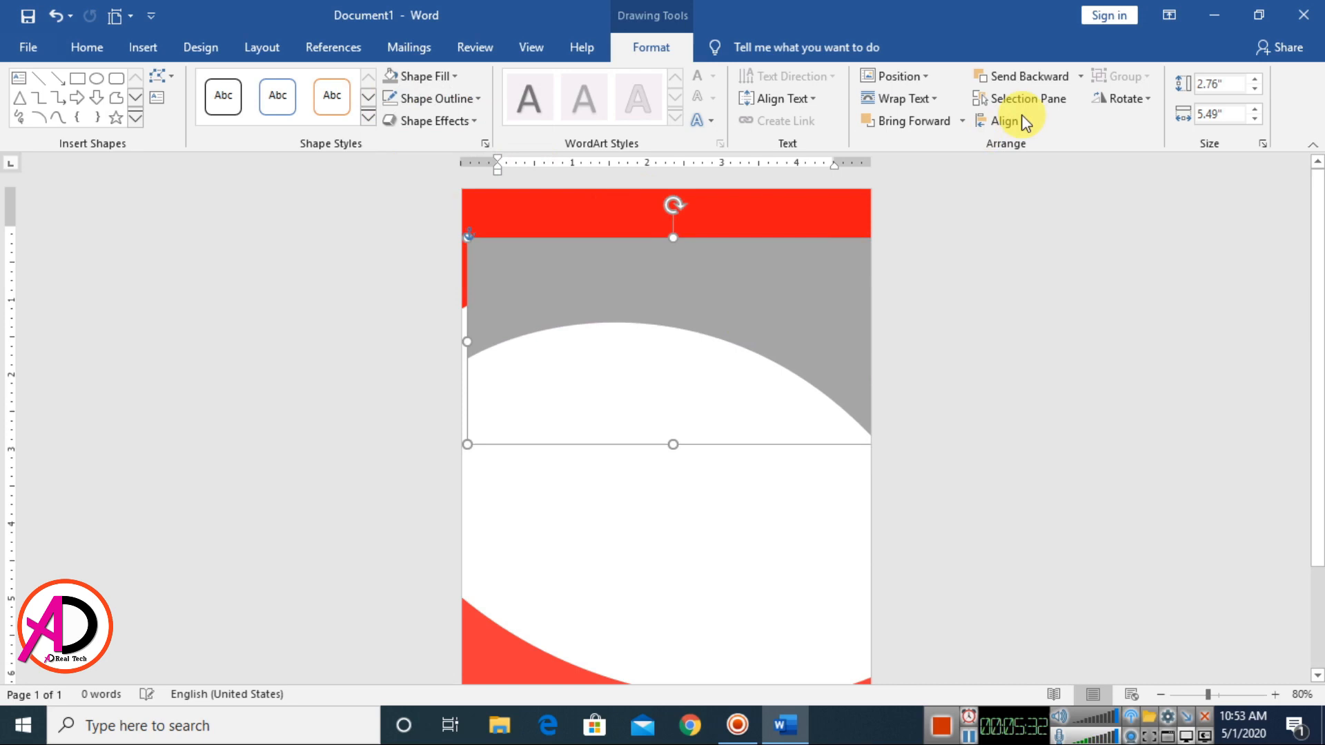
Step: Send the gray shape behind the orange one and shift it up to leave a thin gray band under the curve
click(1081, 76)
click(1062, 145)
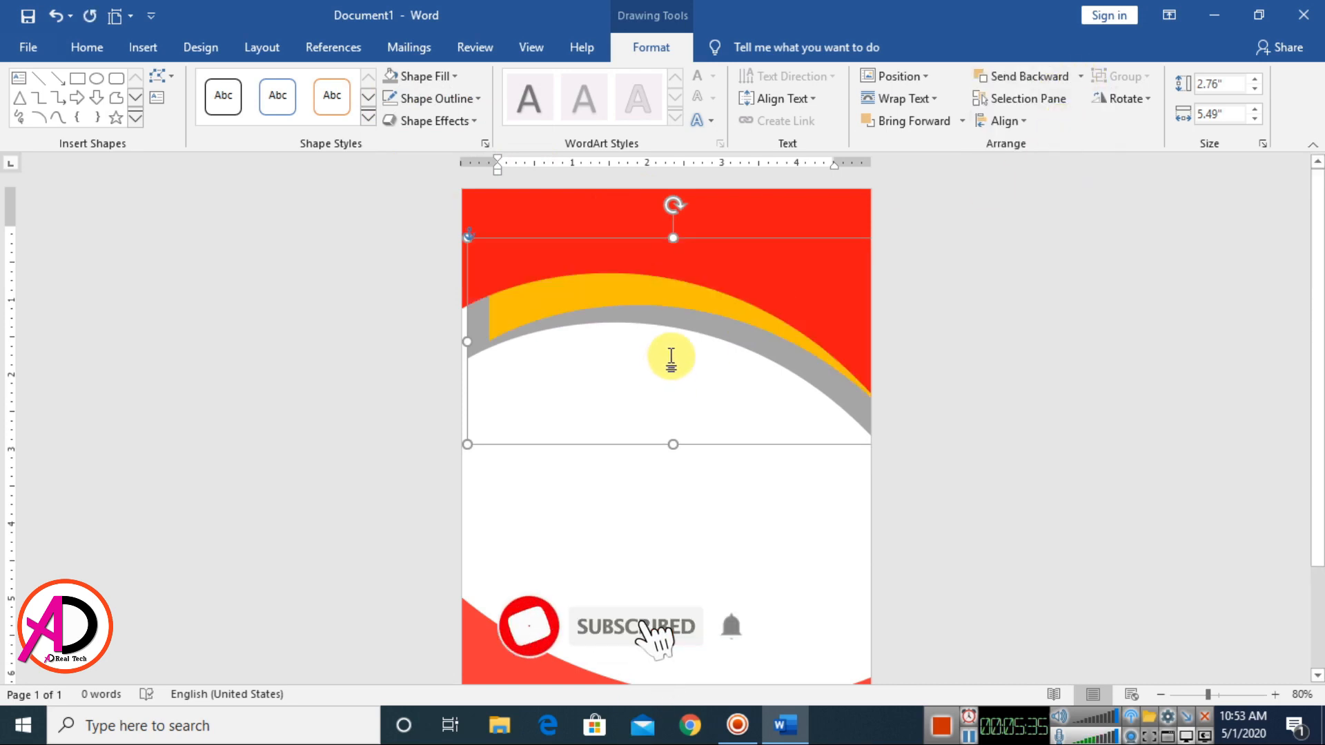
mouse_move(724, 337)
mouse_down()
mouse_move(681, 313)
mouse_move(710, 323)
mouse_up()
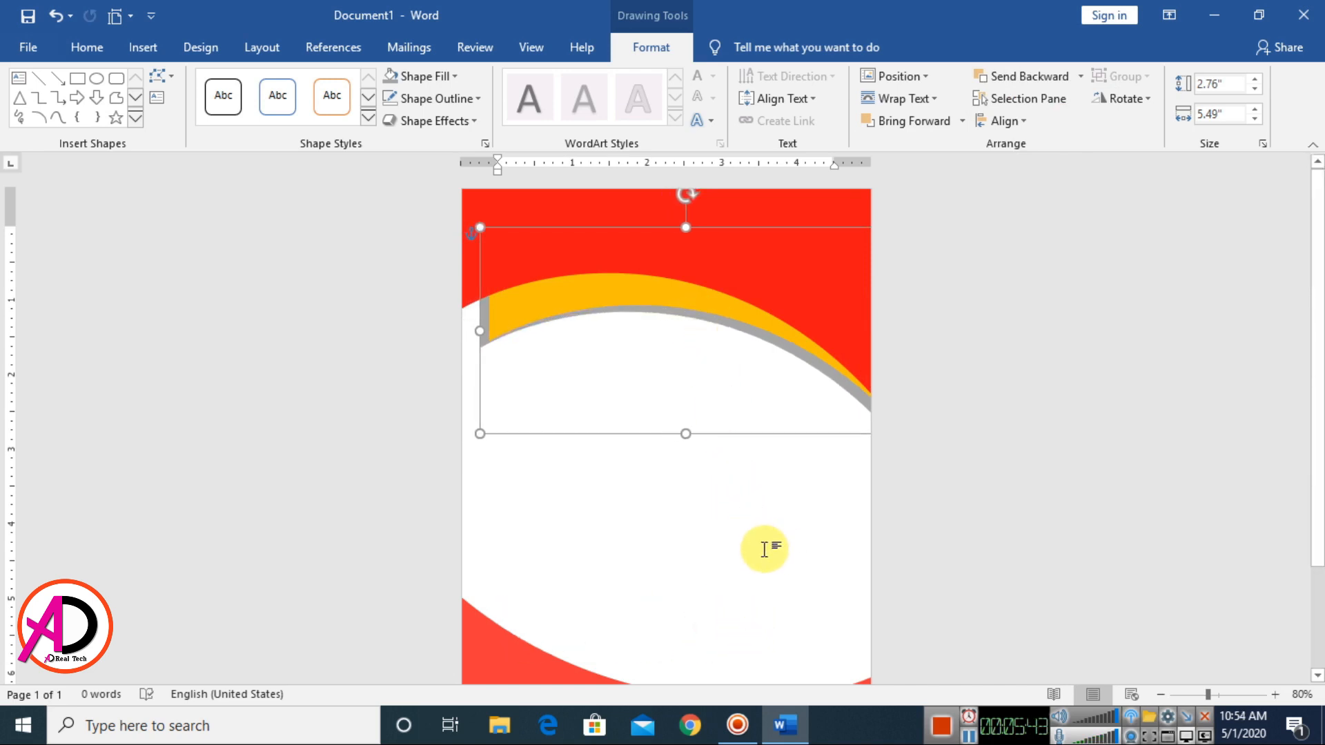
click(715, 446)
scroll(705, 455, down, 1)
scroll(706, 455, down, 1)
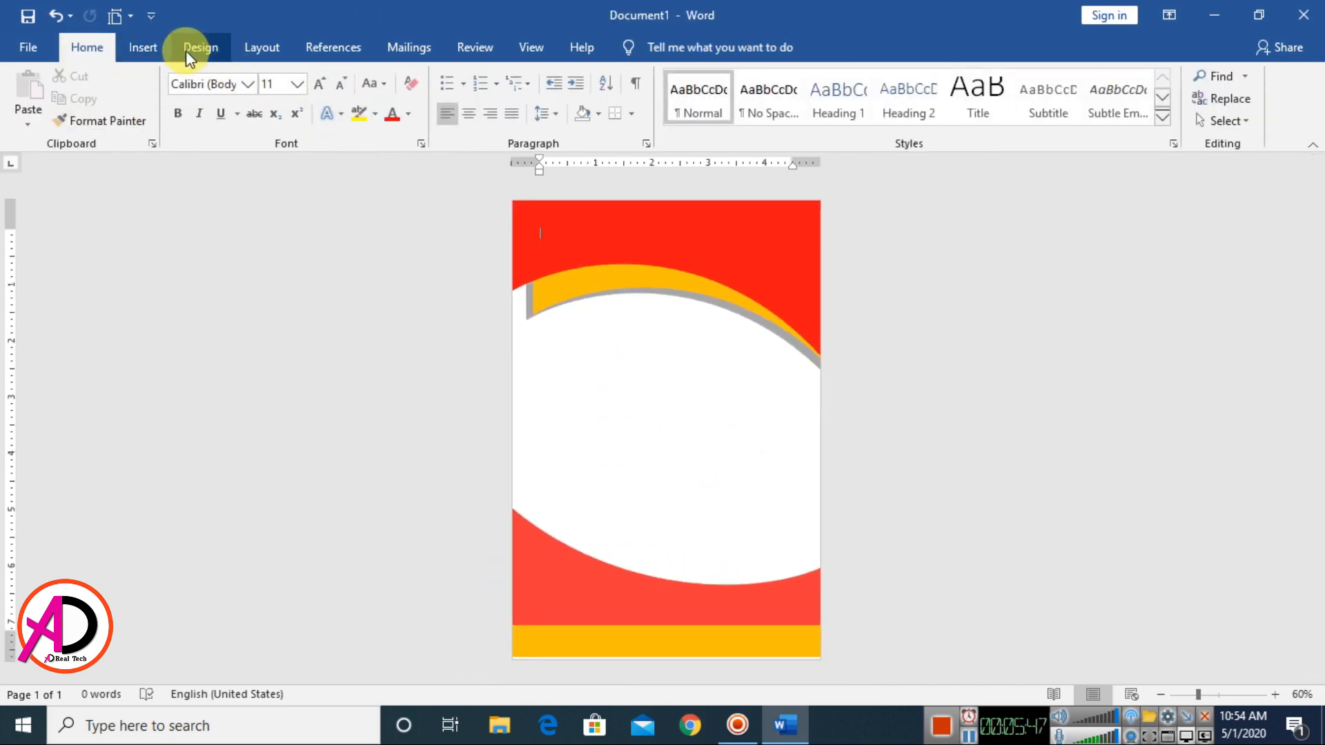
Step: Draw a circle about 3.67 inches in diameter and move it partly over the page's upper-left corner
click(145, 48)
click(278, 77)
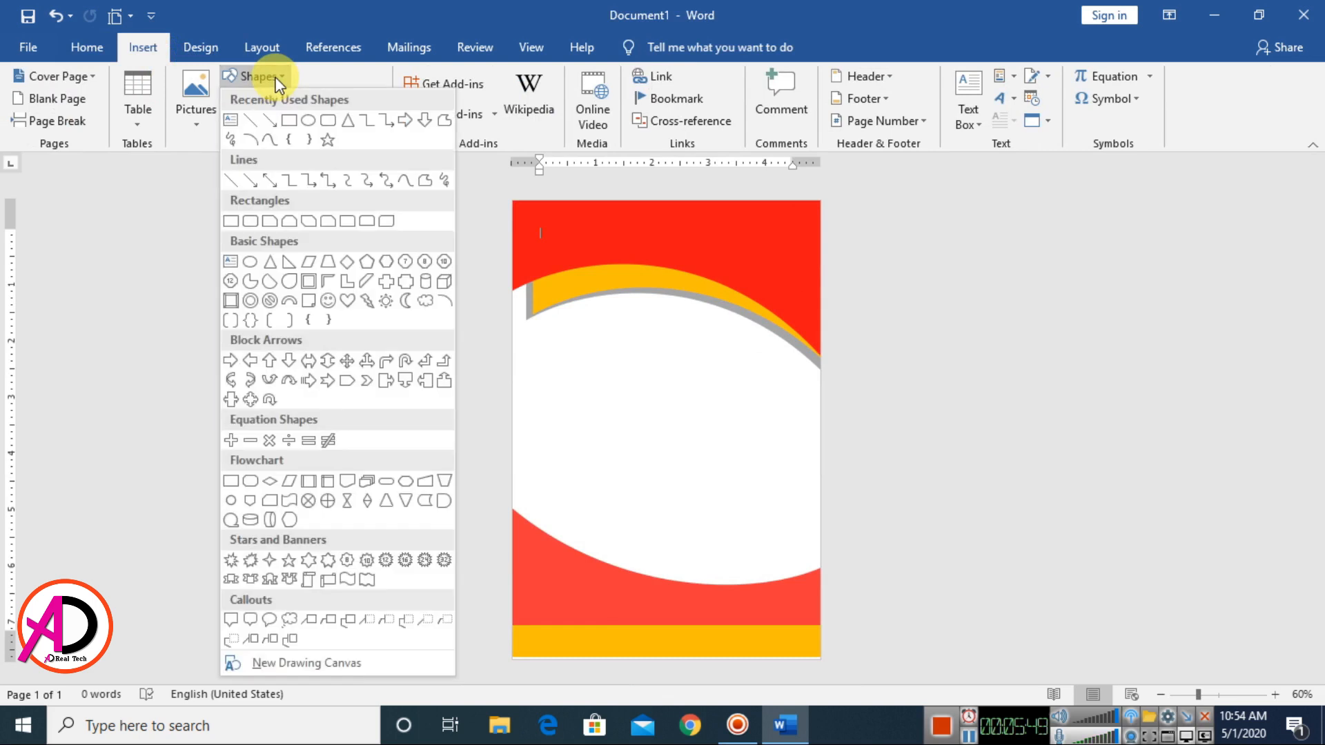
click(307, 121)
drag(561, 284, 766, 466)
drag(677, 402, 611, 255)
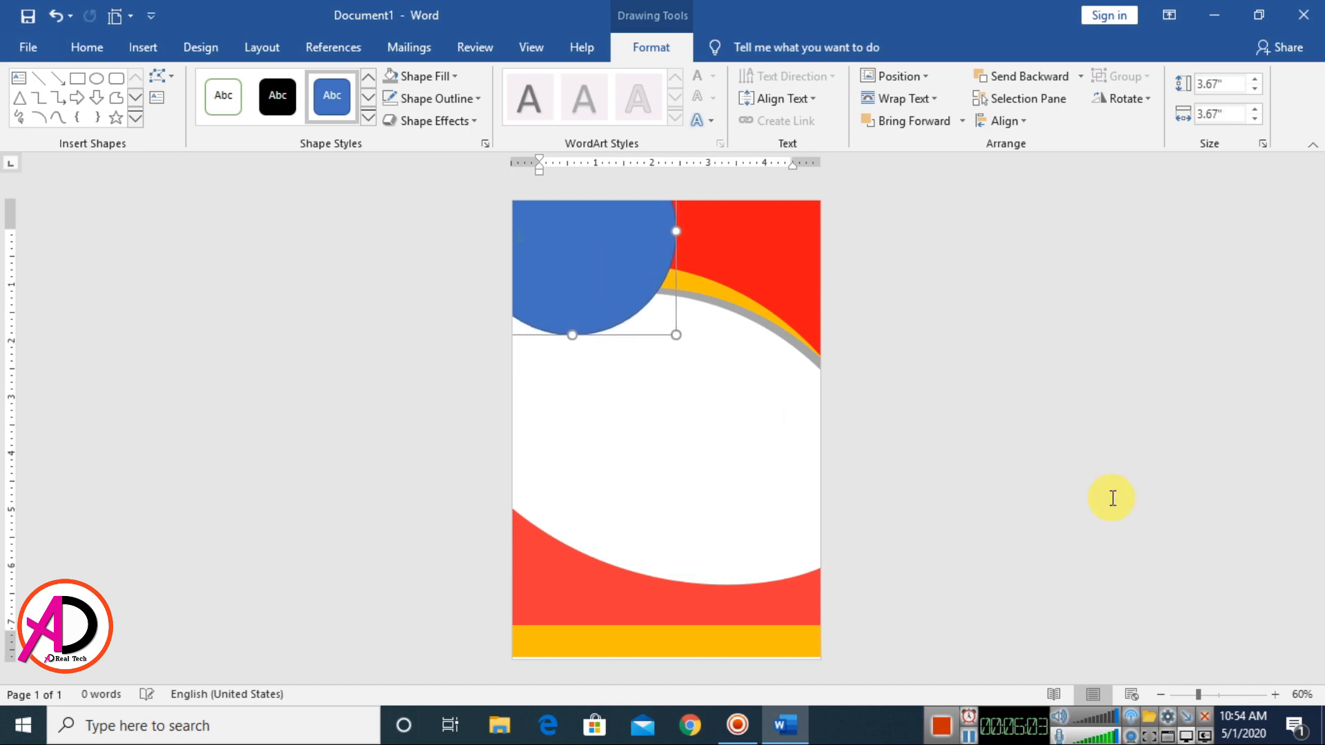
Step: Fill the circle with standard orange and remove its outline
click(1111, 446)
scroll(607, 316, up, 4)
click(606, 283)
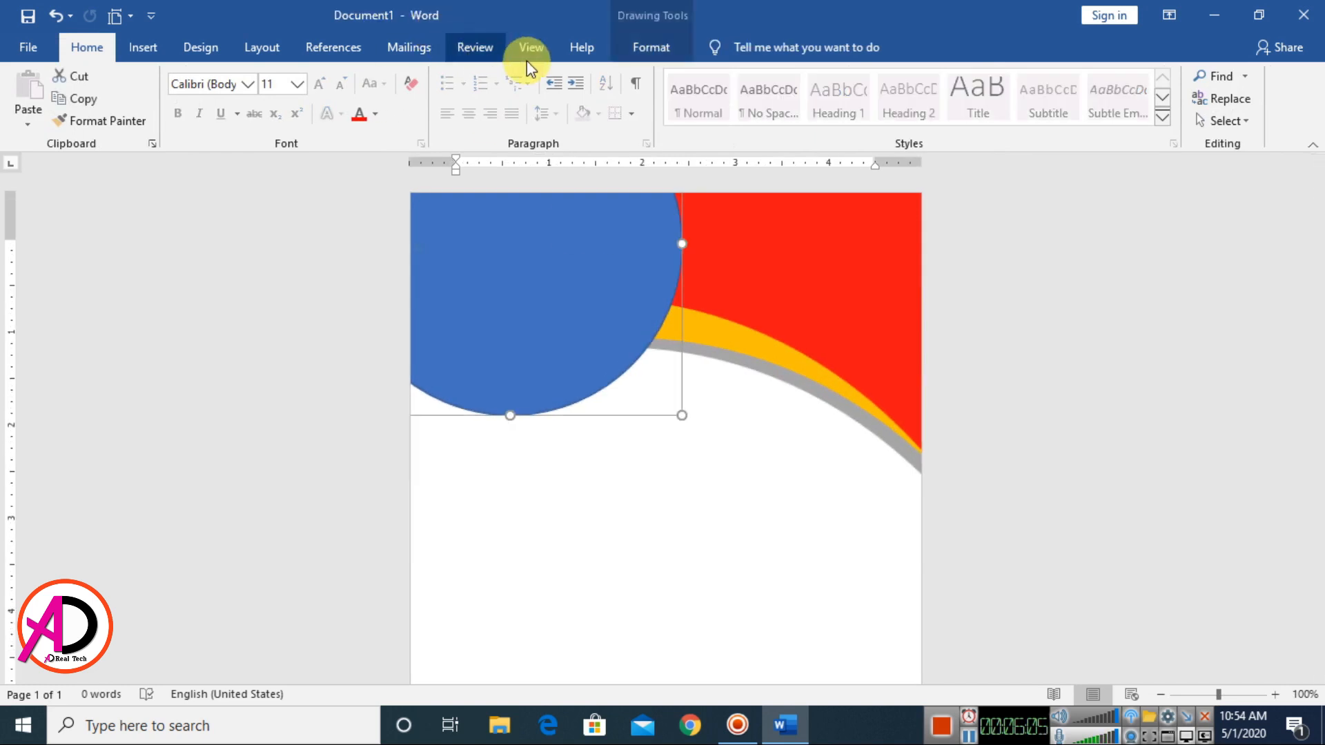
click(673, 48)
click(432, 76)
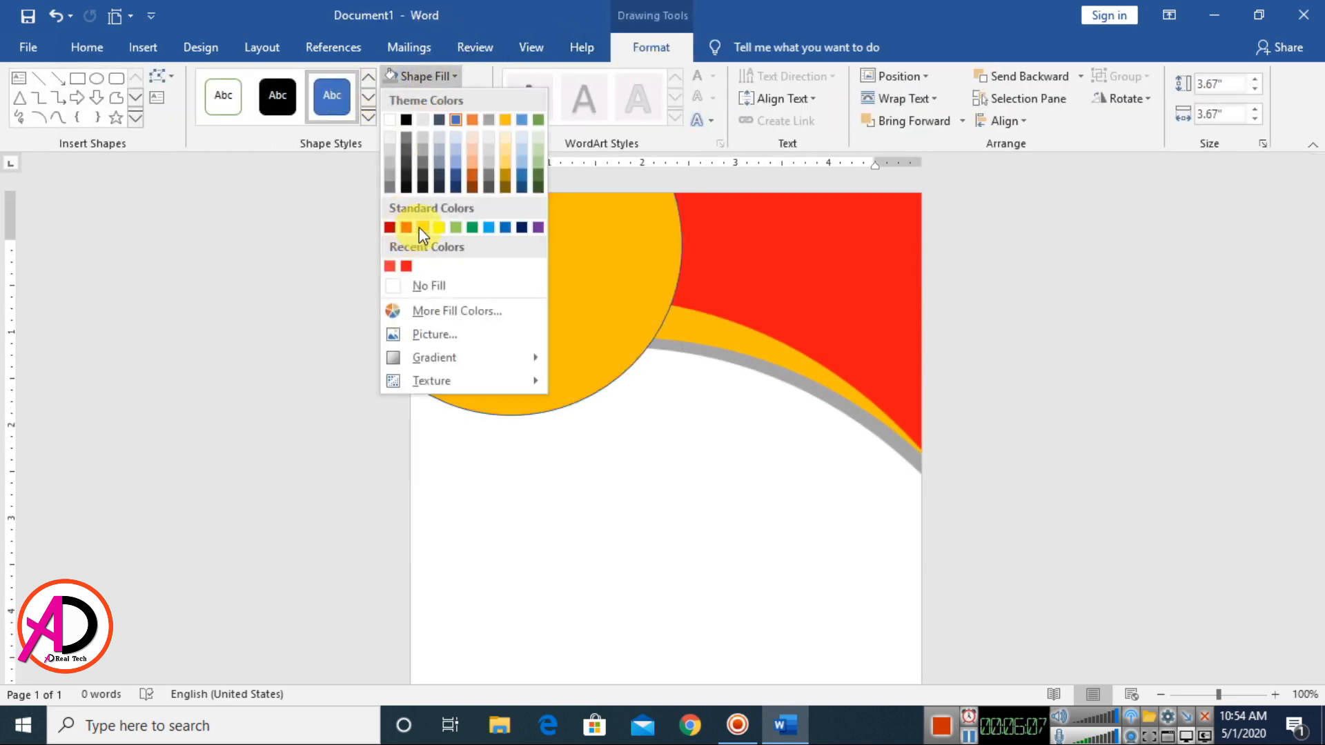
click(420, 225)
click(448, 99)
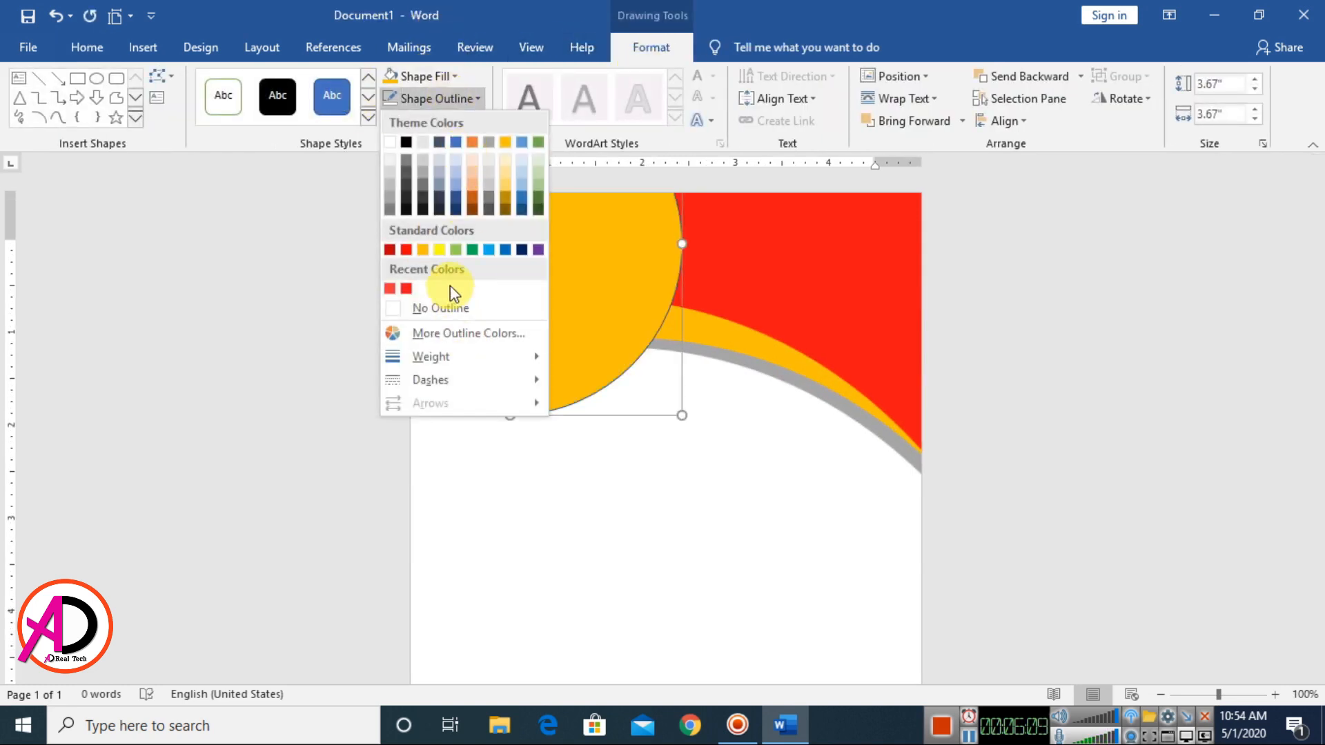
click(449, 305)
click(987, 429)
scroll(875, 458, down, 5)
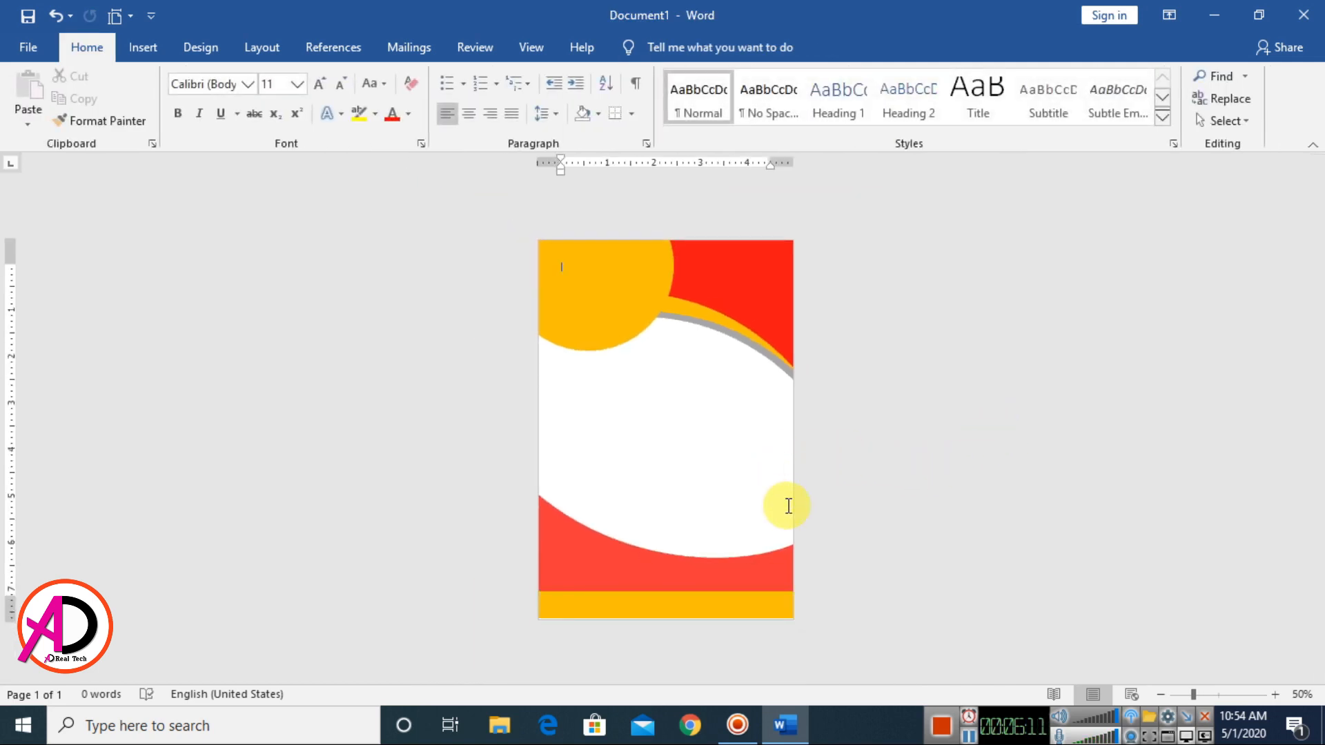
Step: Duplicate the orange circle into the page's lower-right corner and fill the copy with the recent light red
click(620, 293)
key(ctrl+d)
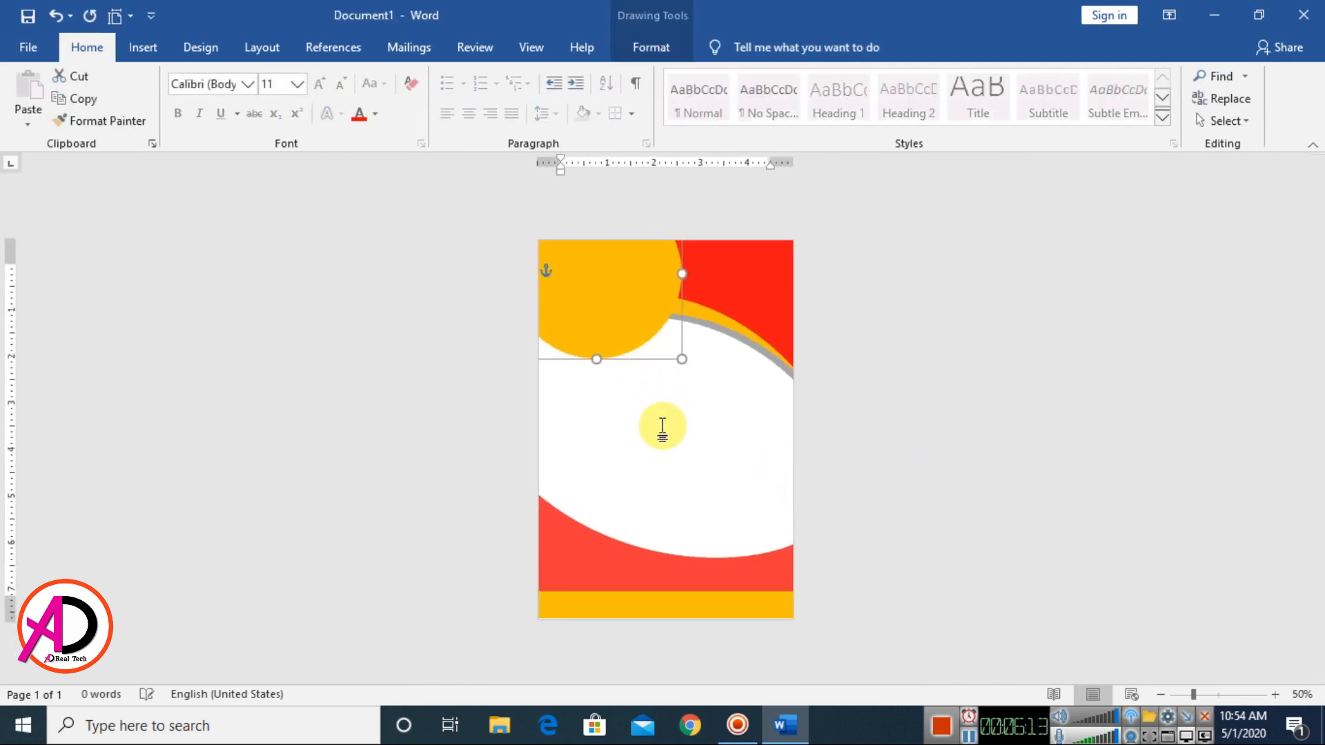
drag(649, 333, 787, 583)
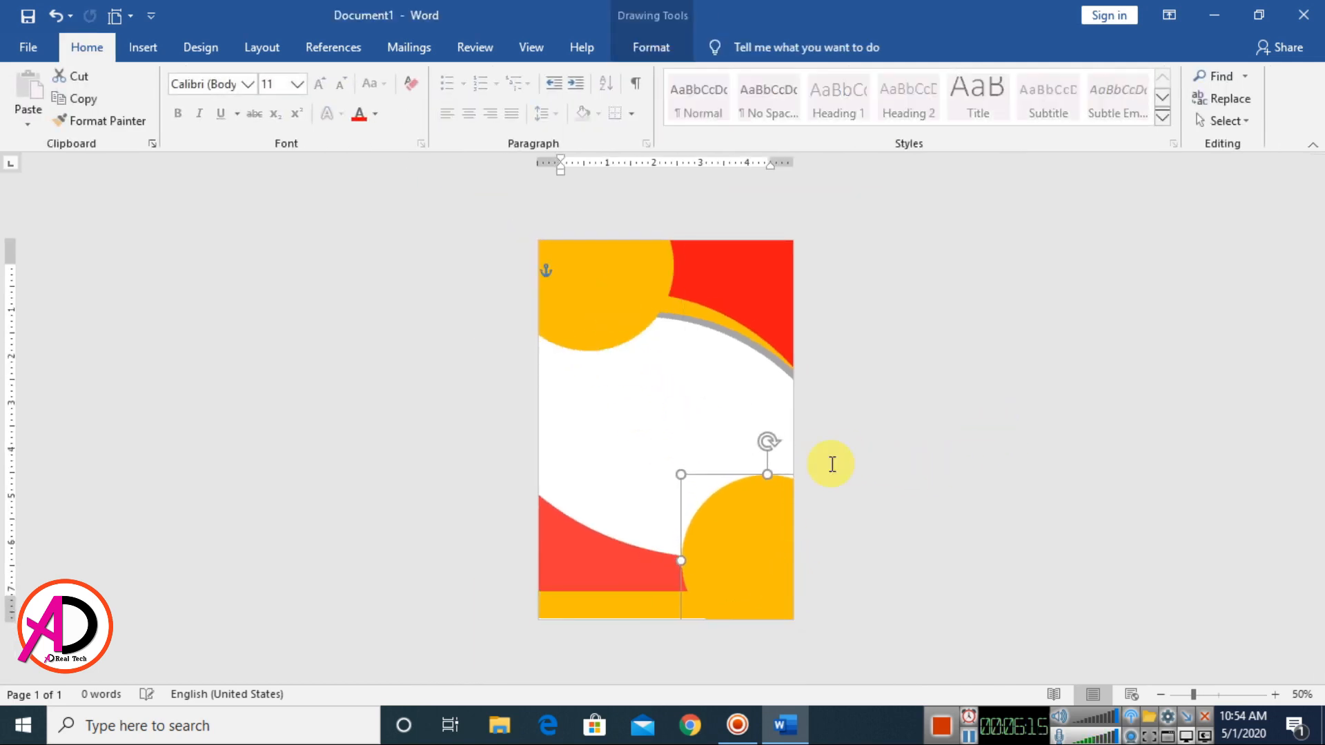
click(673, 52)
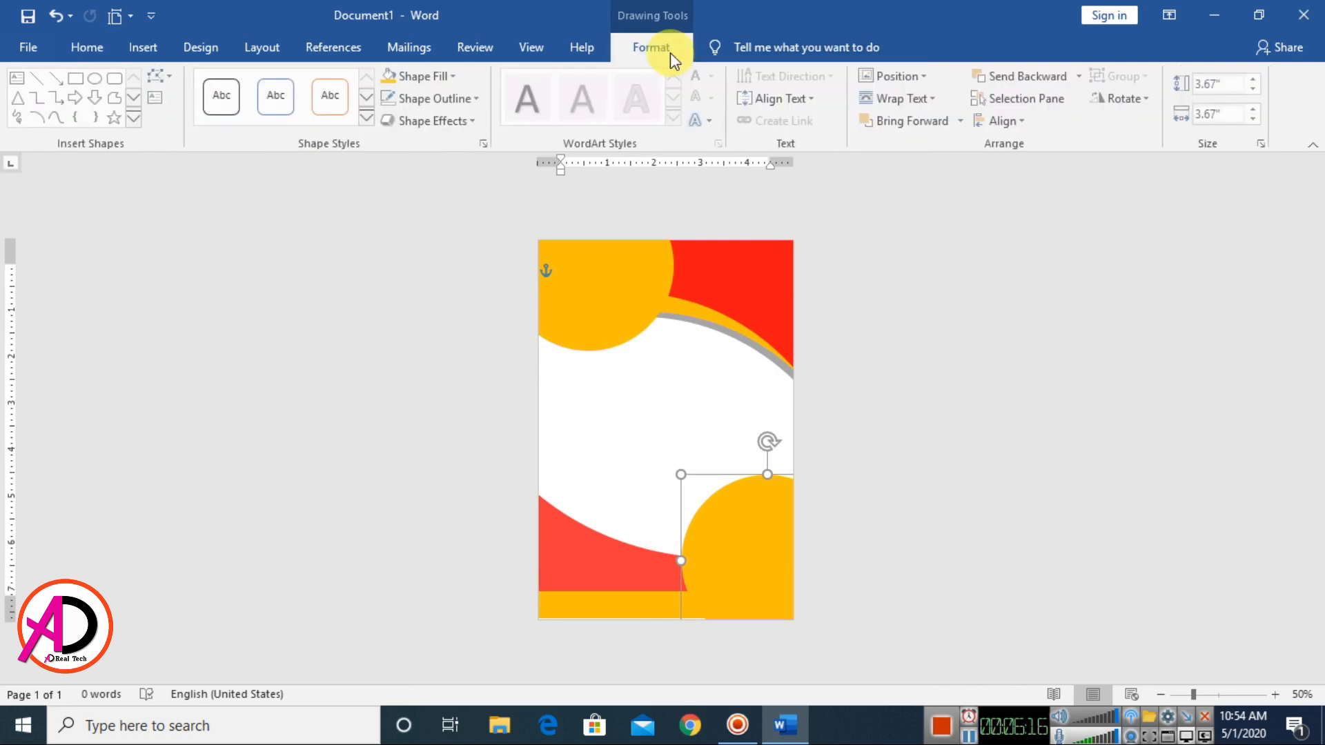
click(449, 79)
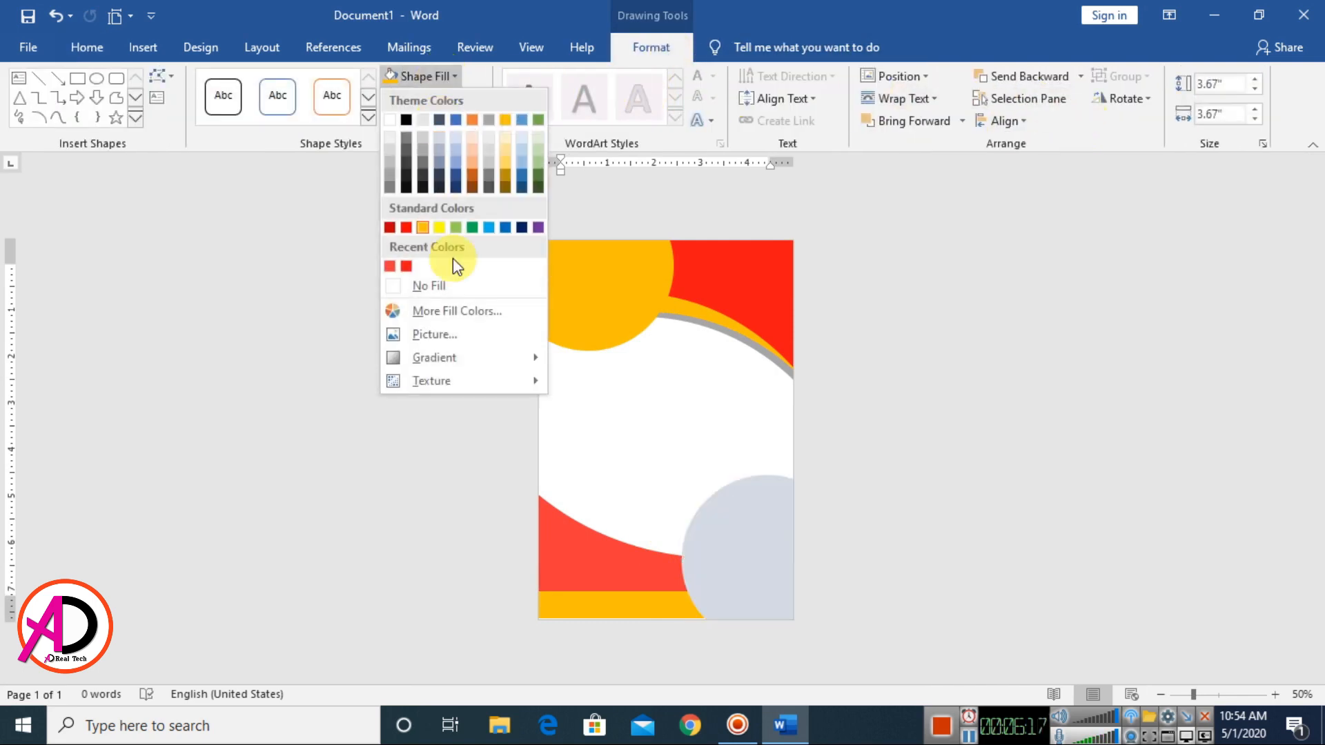
click(391, 267)
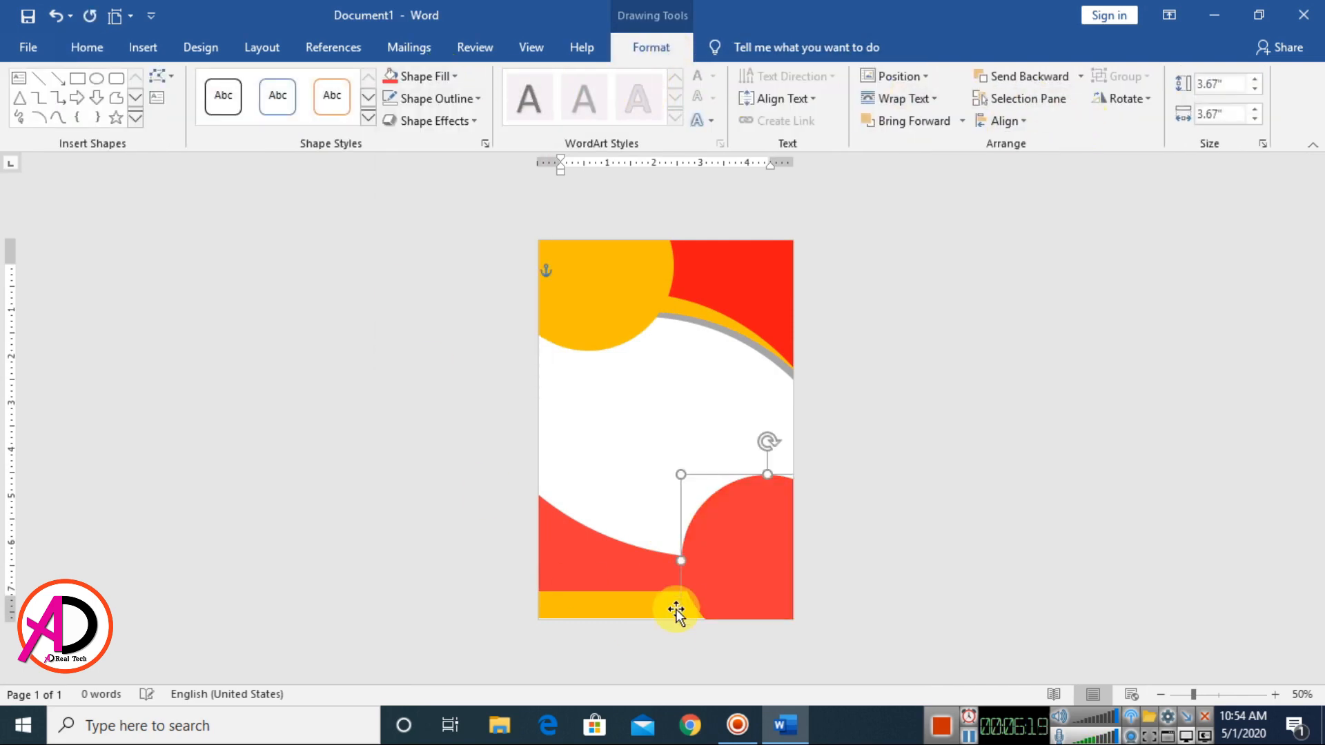
Step: Bring the bottom orange strip in front of the light red circle and nudge the circle slightly up and left
click(631, 612)
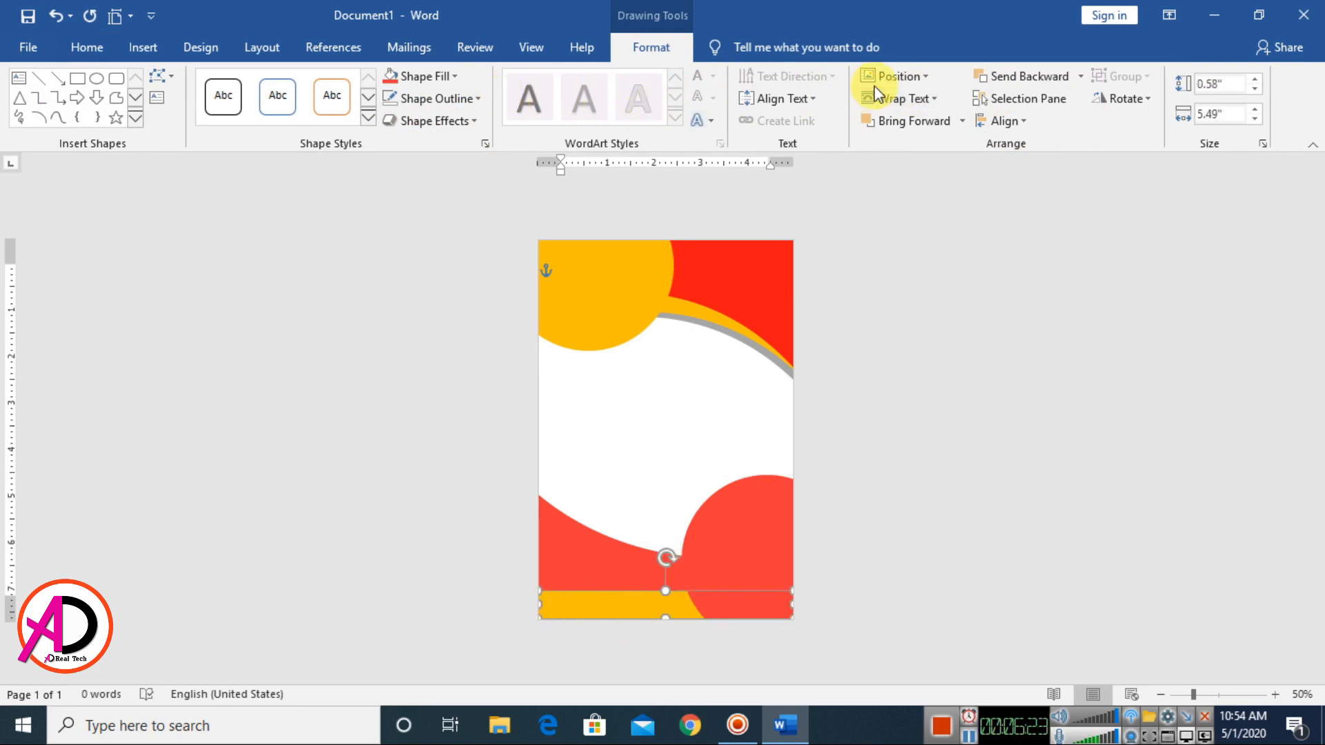
click(930, 120)
click(772, 575)
drag(773, 560, 757, 542)
click(936, 514)
Step: Insert the "burger 1" picture from the Desktop folder and set its text wrapping to In Front of Text
scroll(897, 511, up, 2)
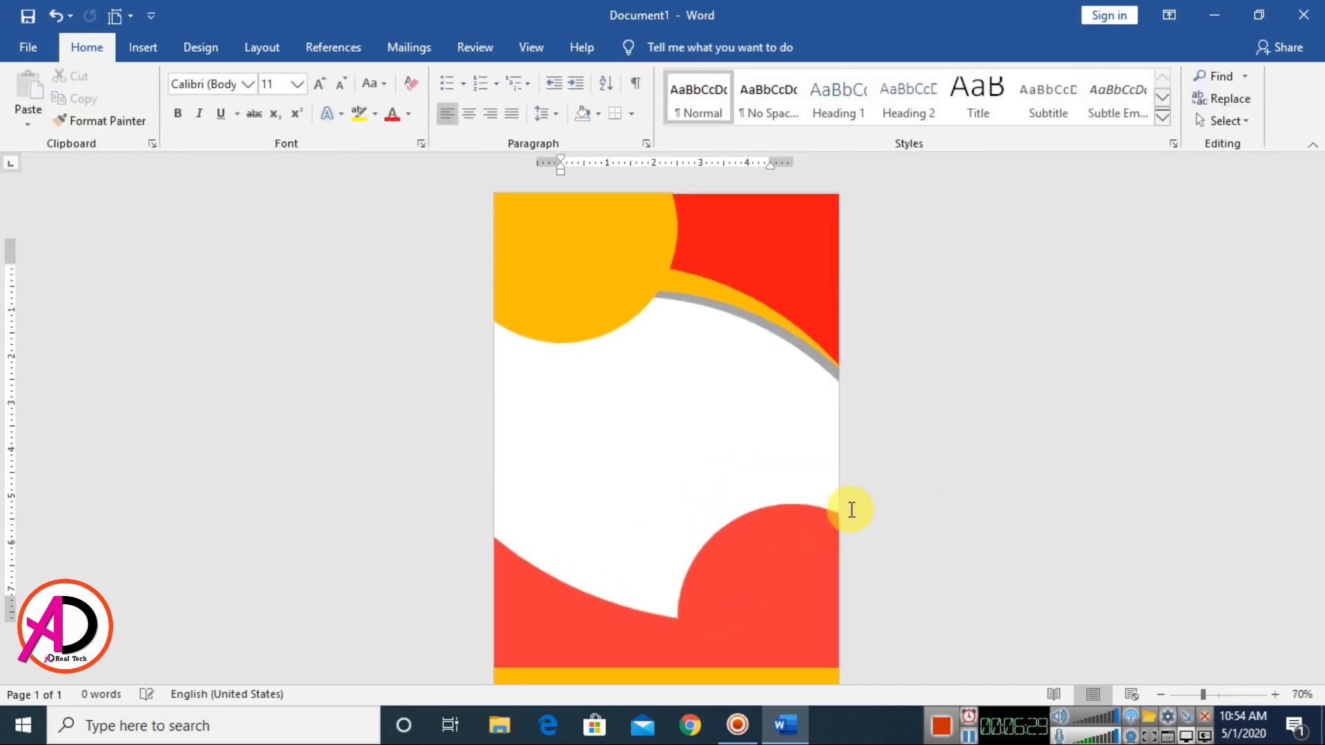
click(159, 54)
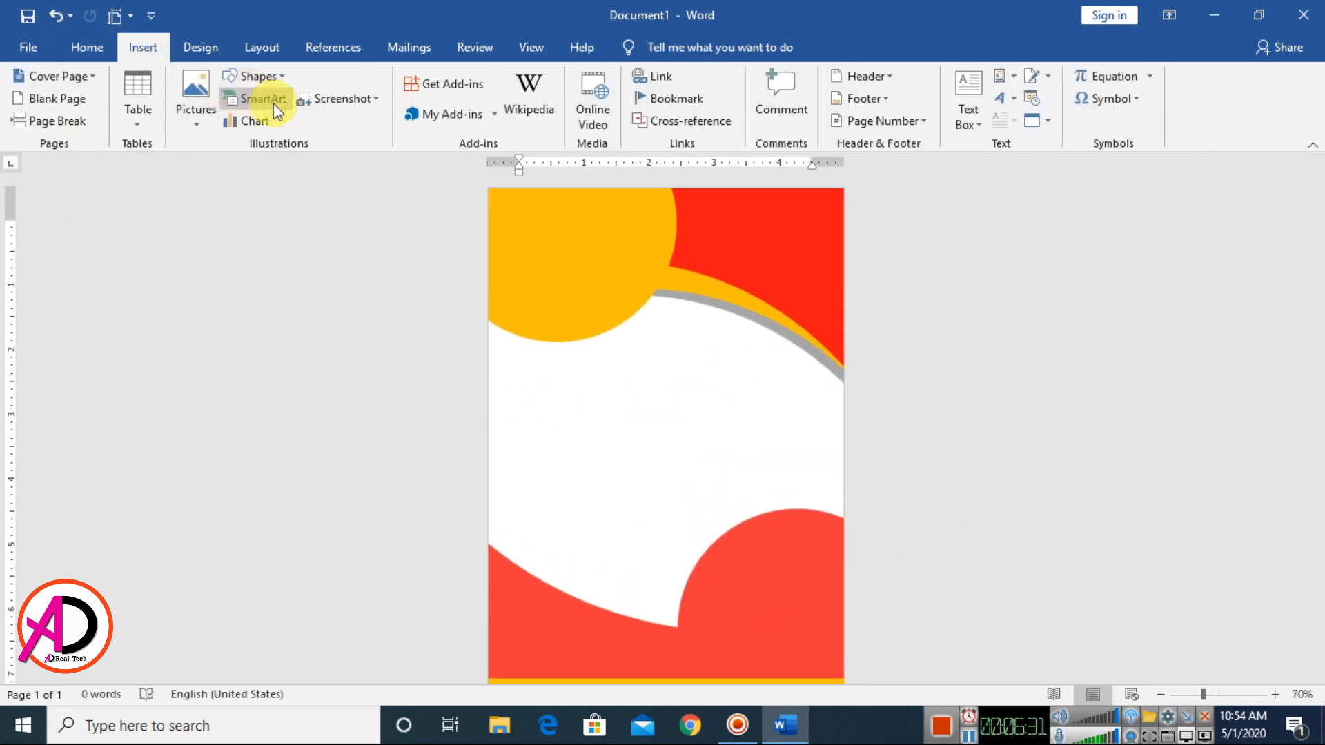
click(196, 103)
click(252, 176)
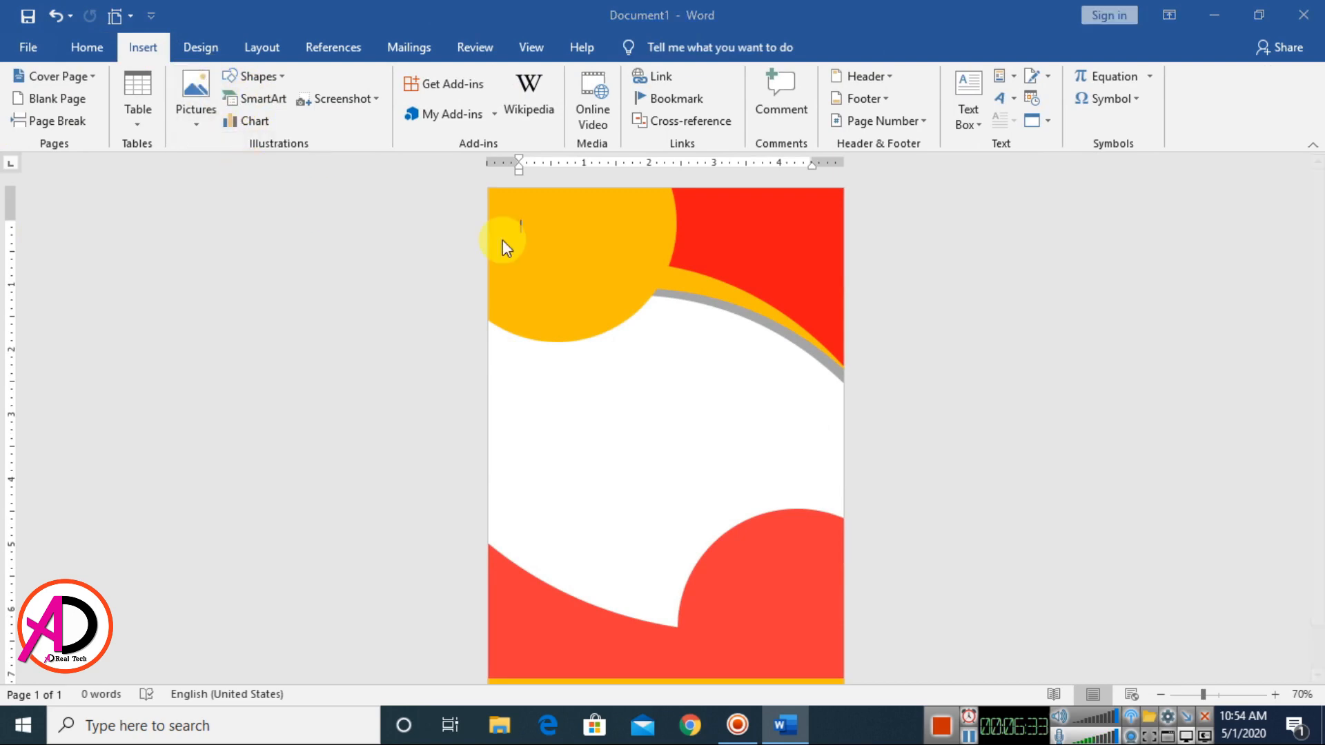
click(176, 304)
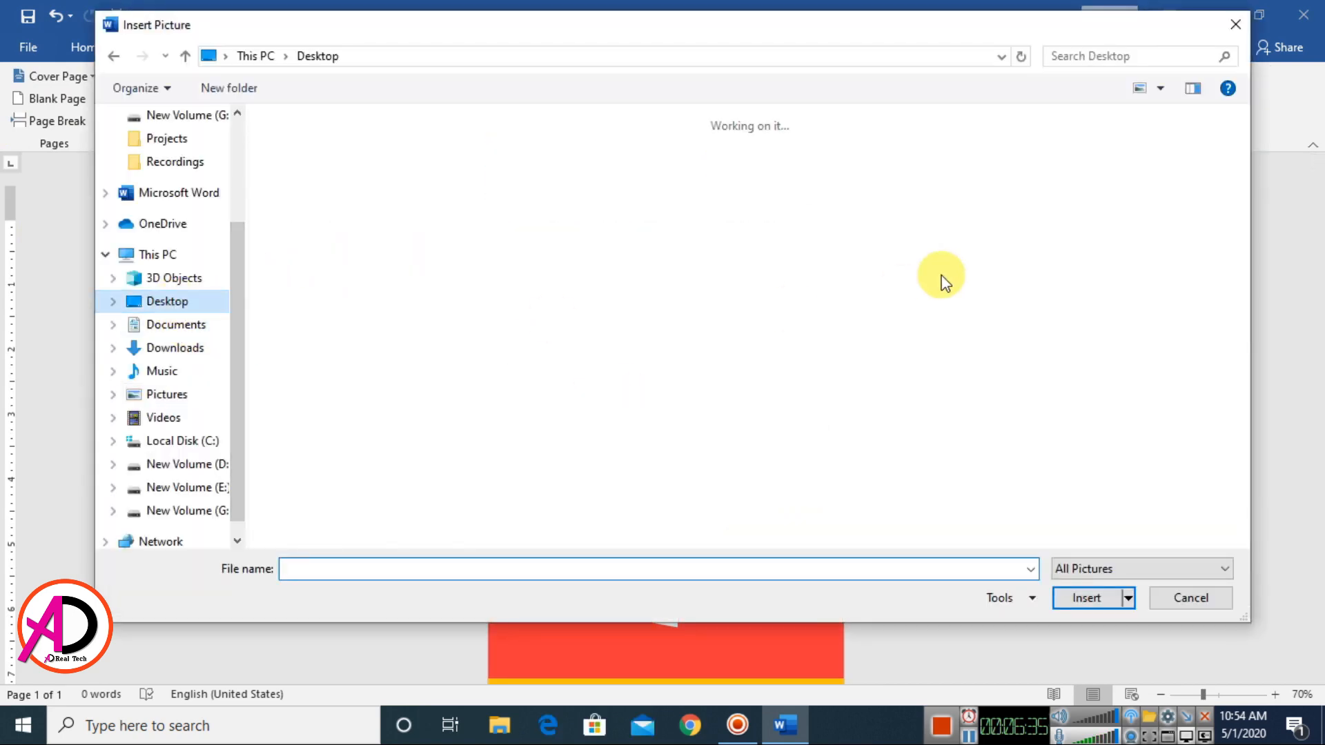
mouse_move(1242, 251)
mouse_down()
mouse_move(1247, 363)
mouse_move(1254, 234)
mouse_up()
click(420, 304)
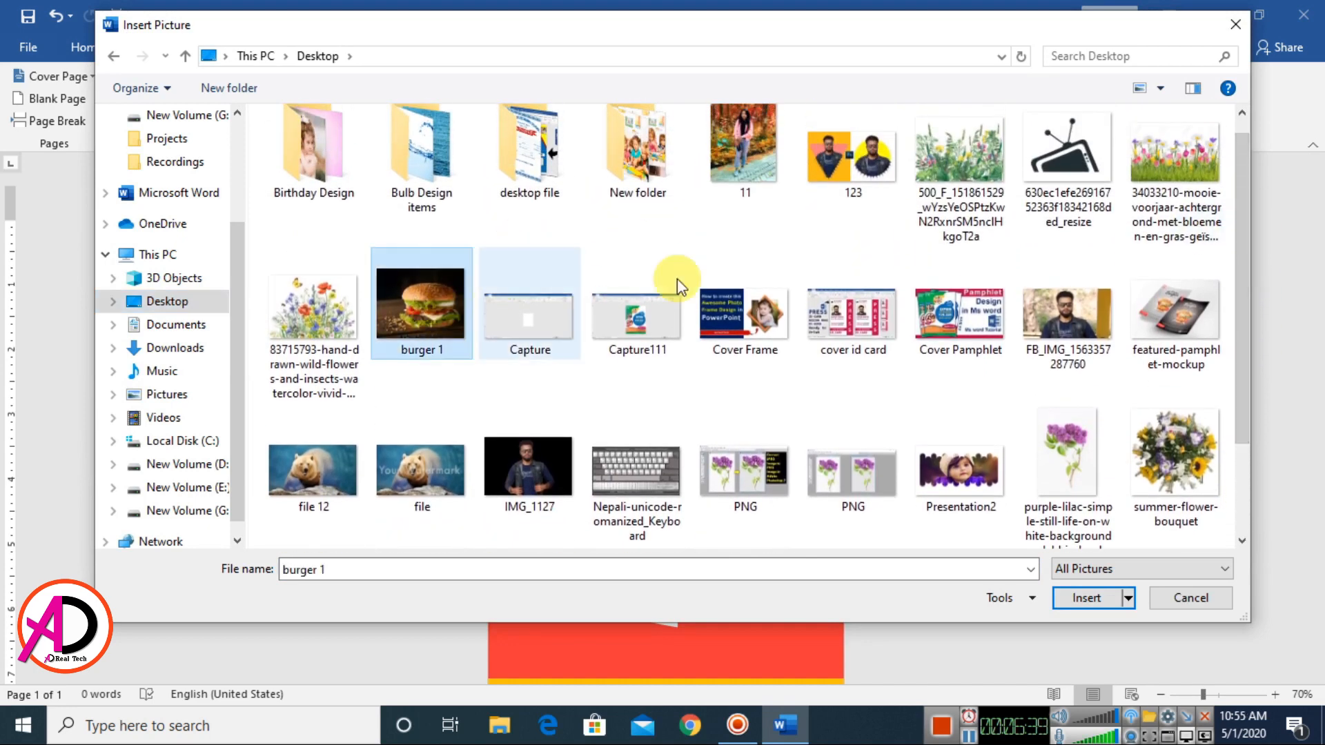
click(1090, 598)
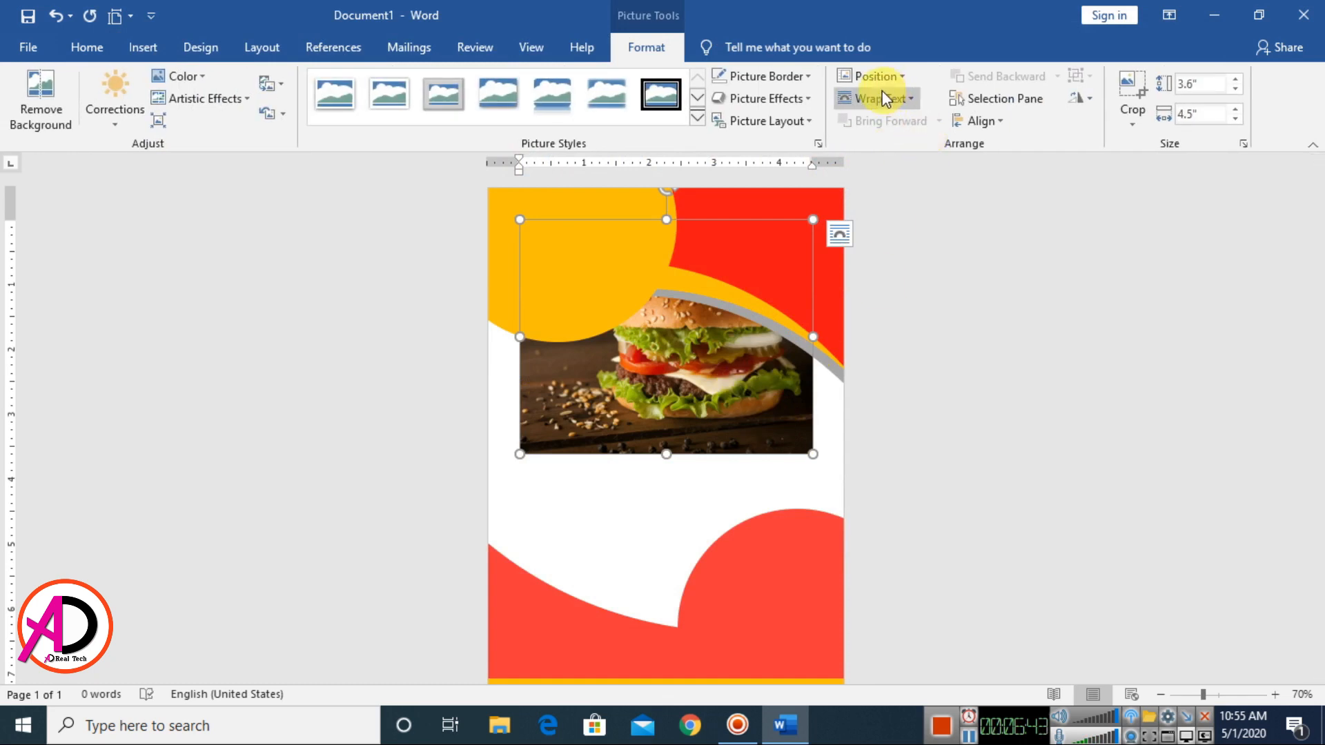
click(882, 98)
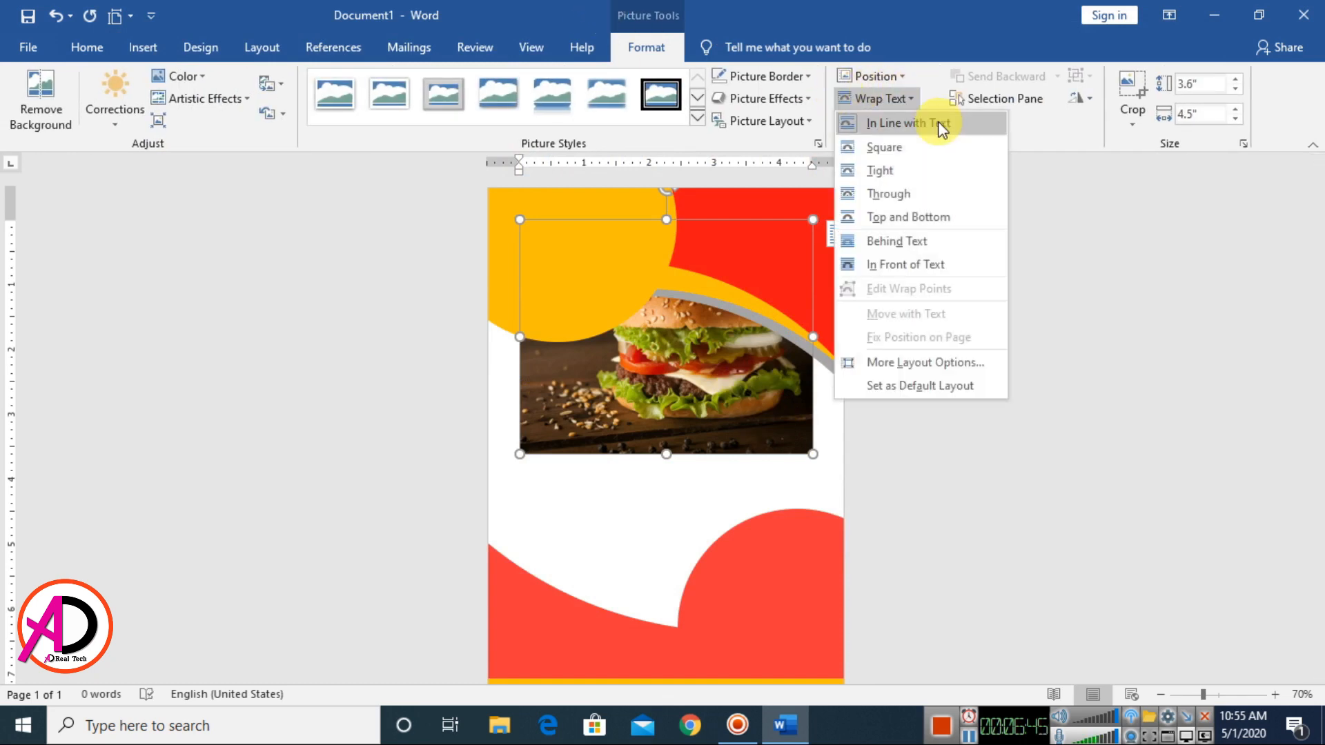
click(917, 265)
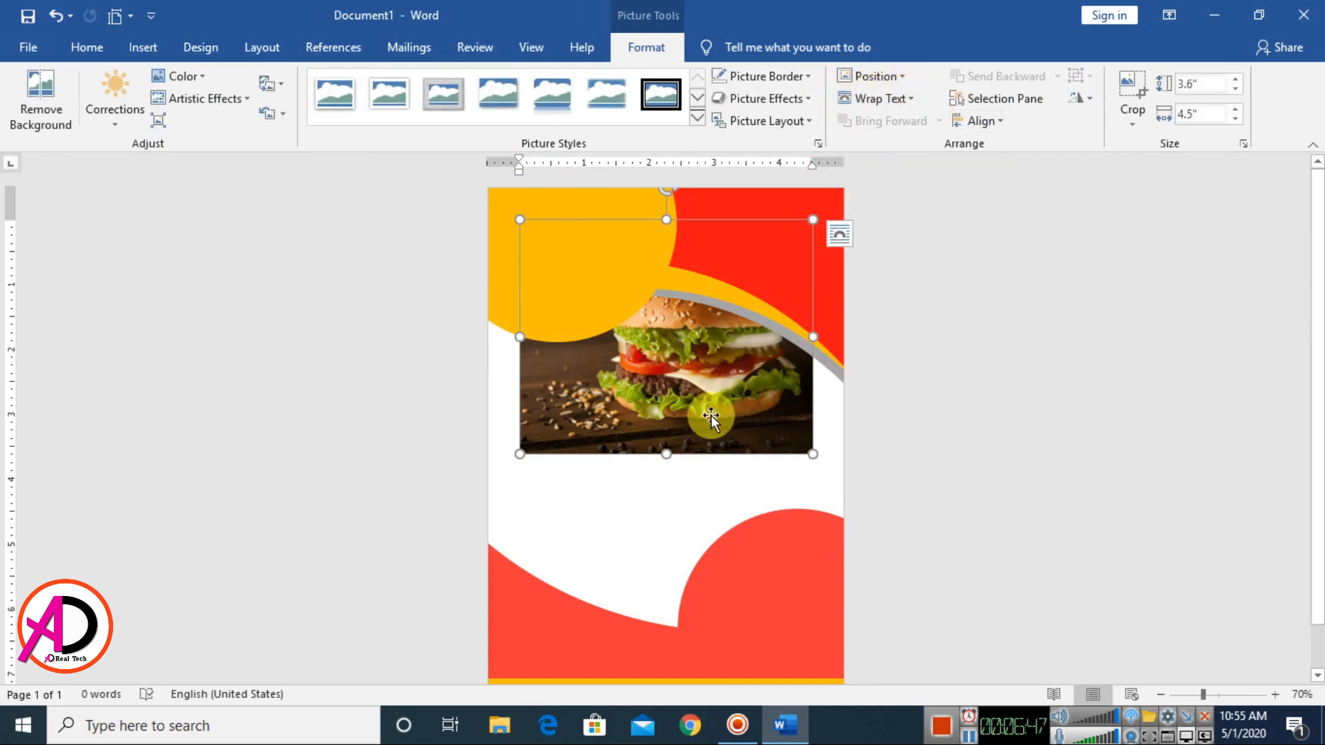
Step: Enlarge the burger picture to about 5.46 by 6.82 inches across the middle of the page and flip it horizontally
drag(711, 415, 676, 458)
drag(768, 530, 923, 633)
drag(799, 552, 773, 528)
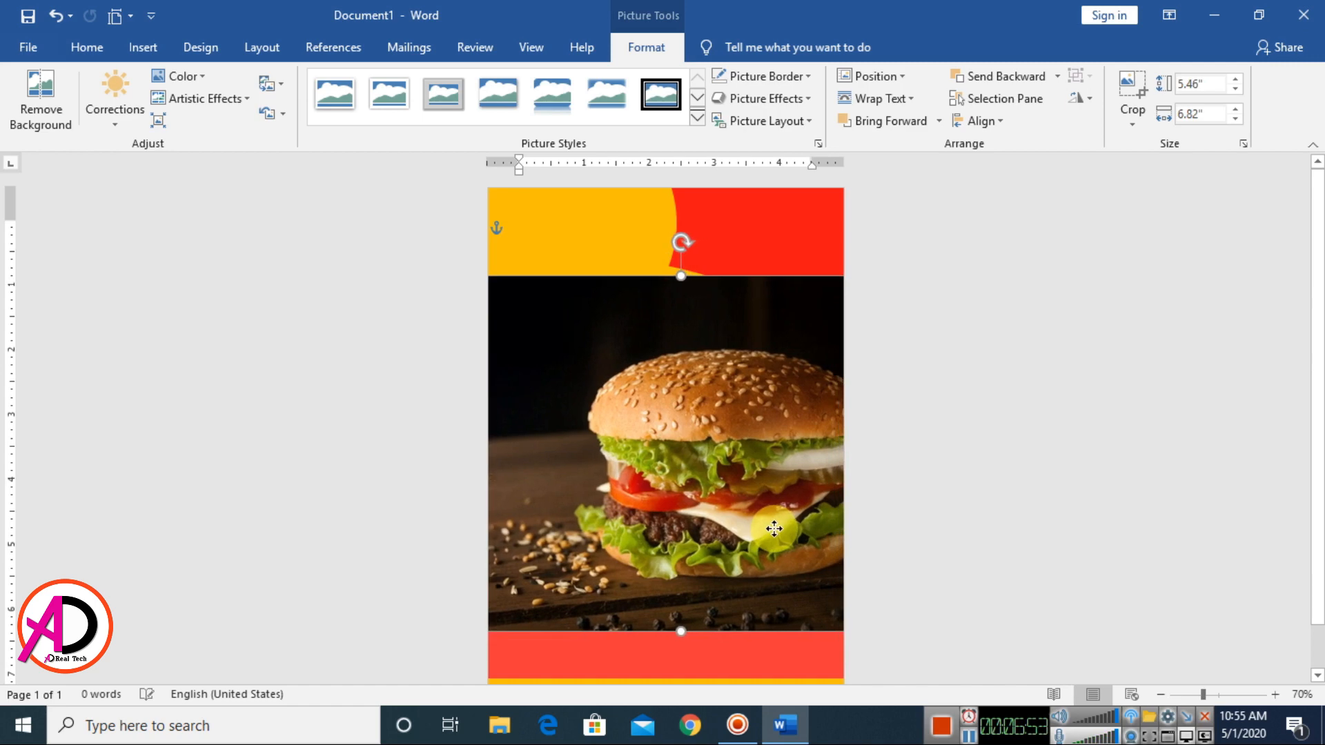
click(1087, 107)
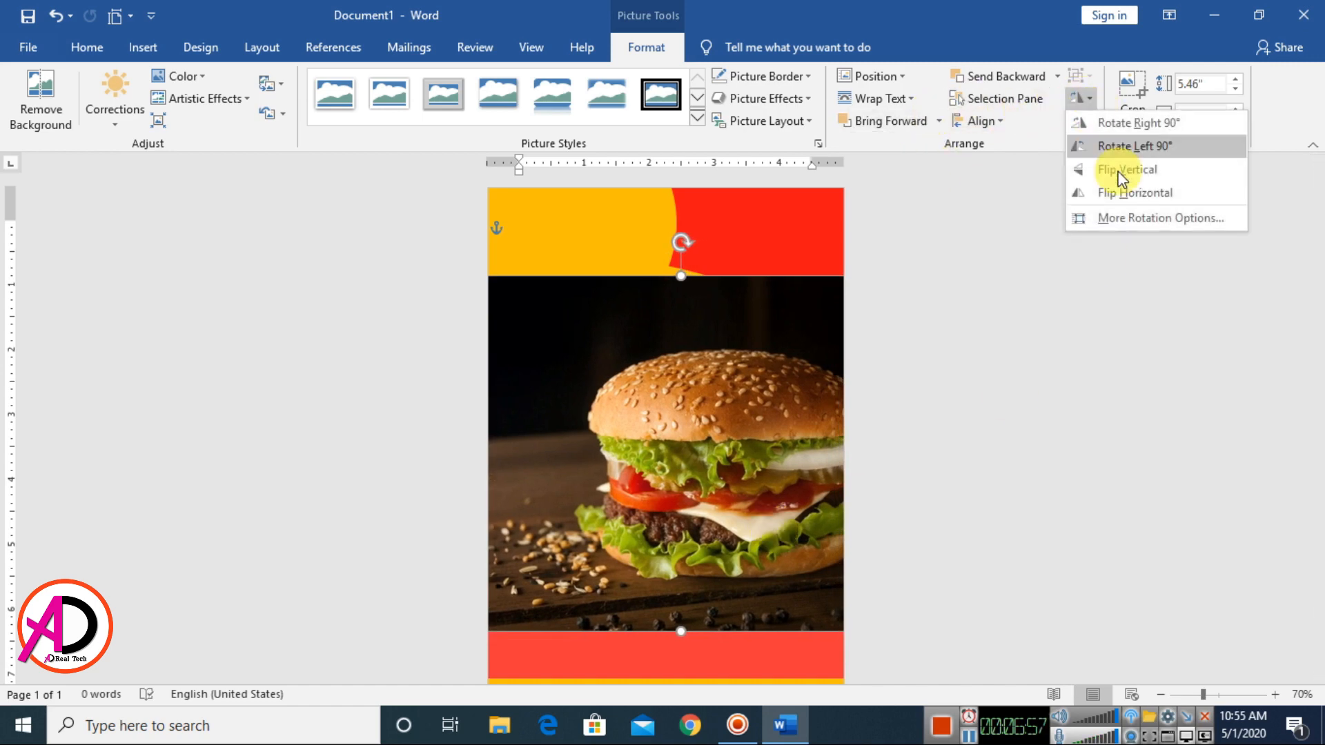
click(1133, 192)
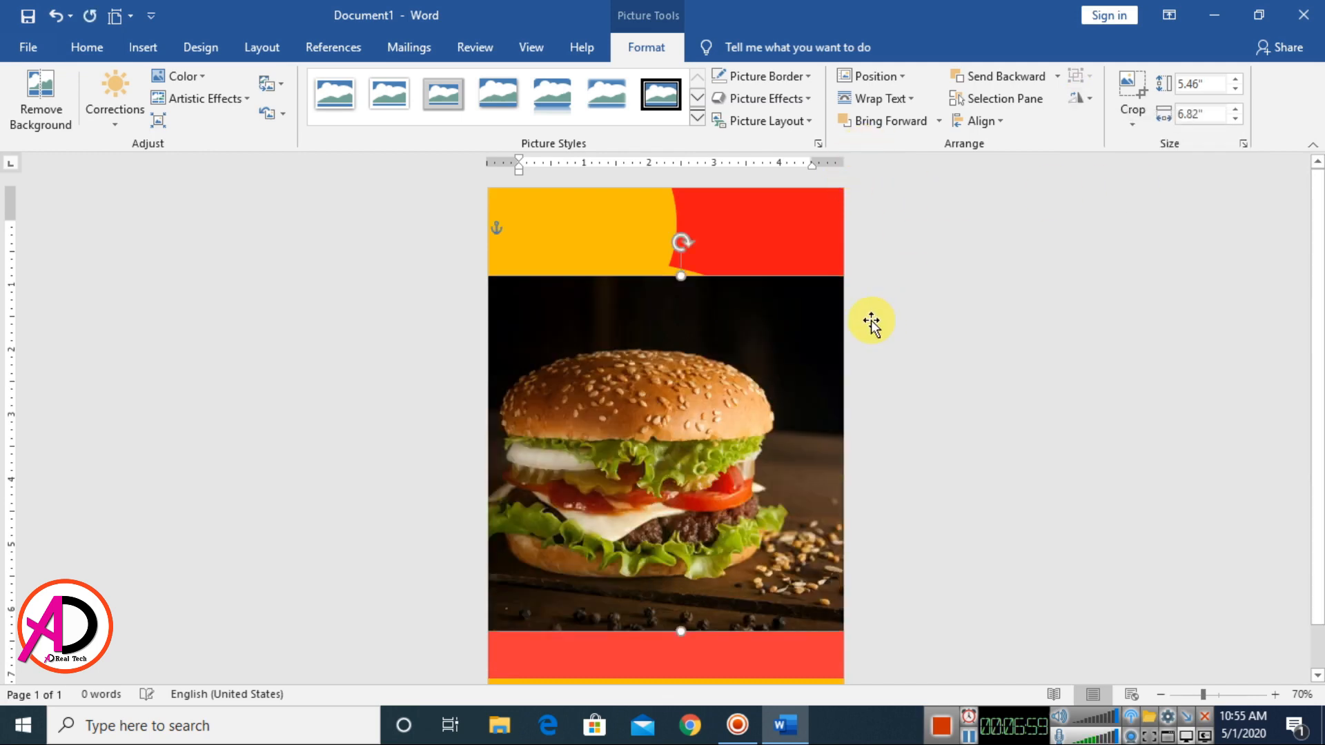
Step: Send the burger picture to the back behind the decorative shapes and shift it slightly right
click(1057, 77)
click(1021, 123)
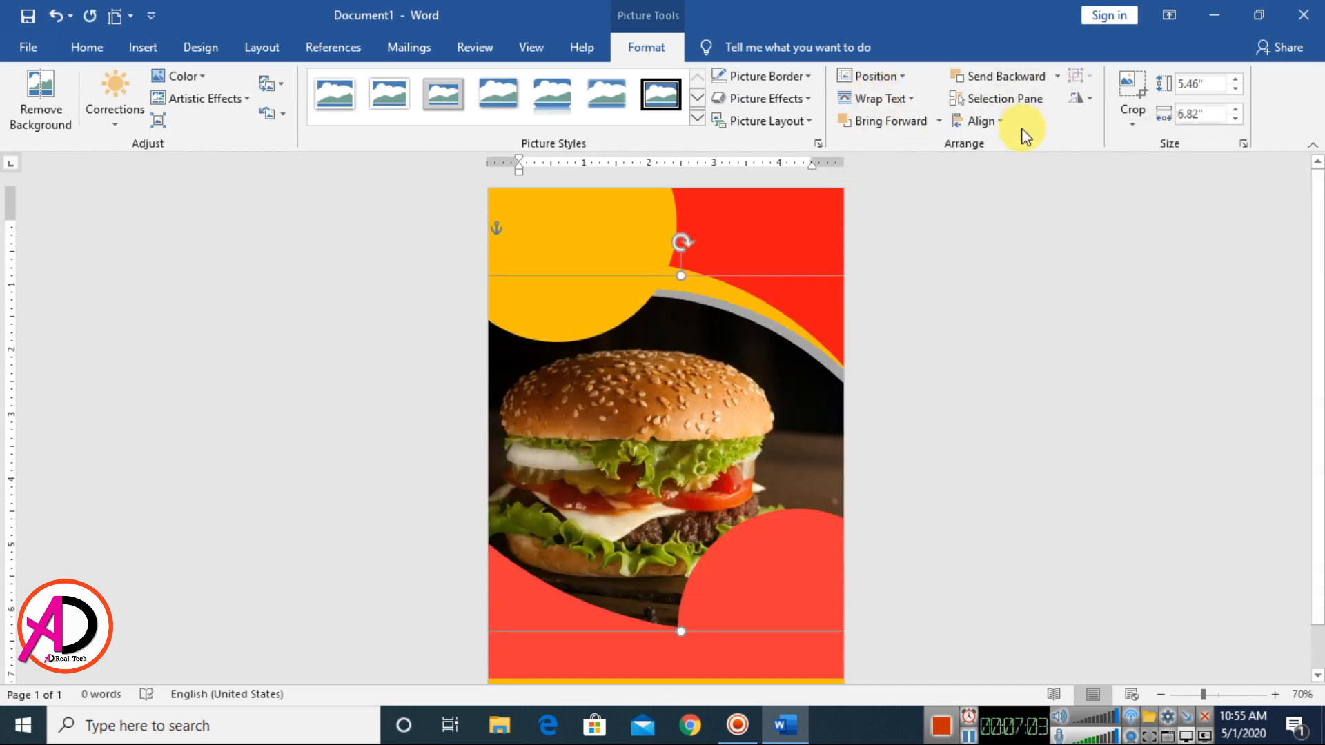
click(935, 356)
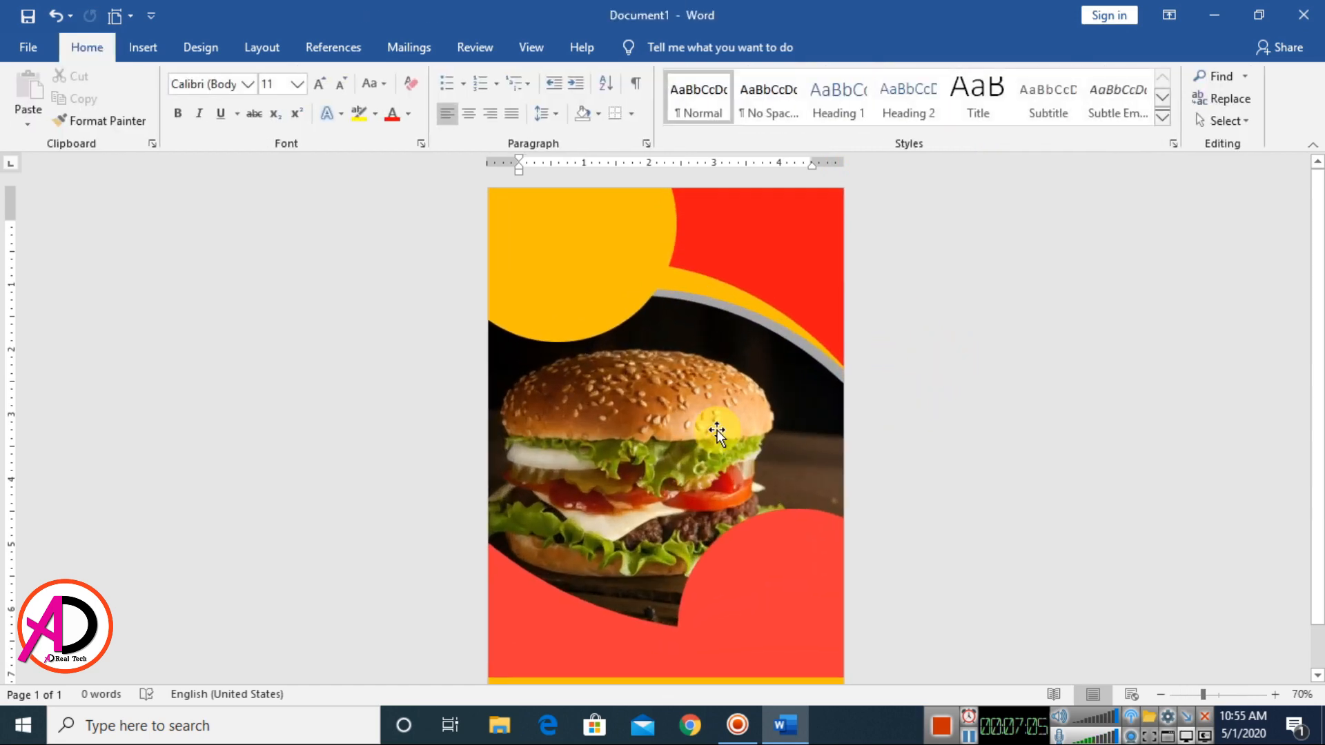
drag(713, 427, 724, 427)
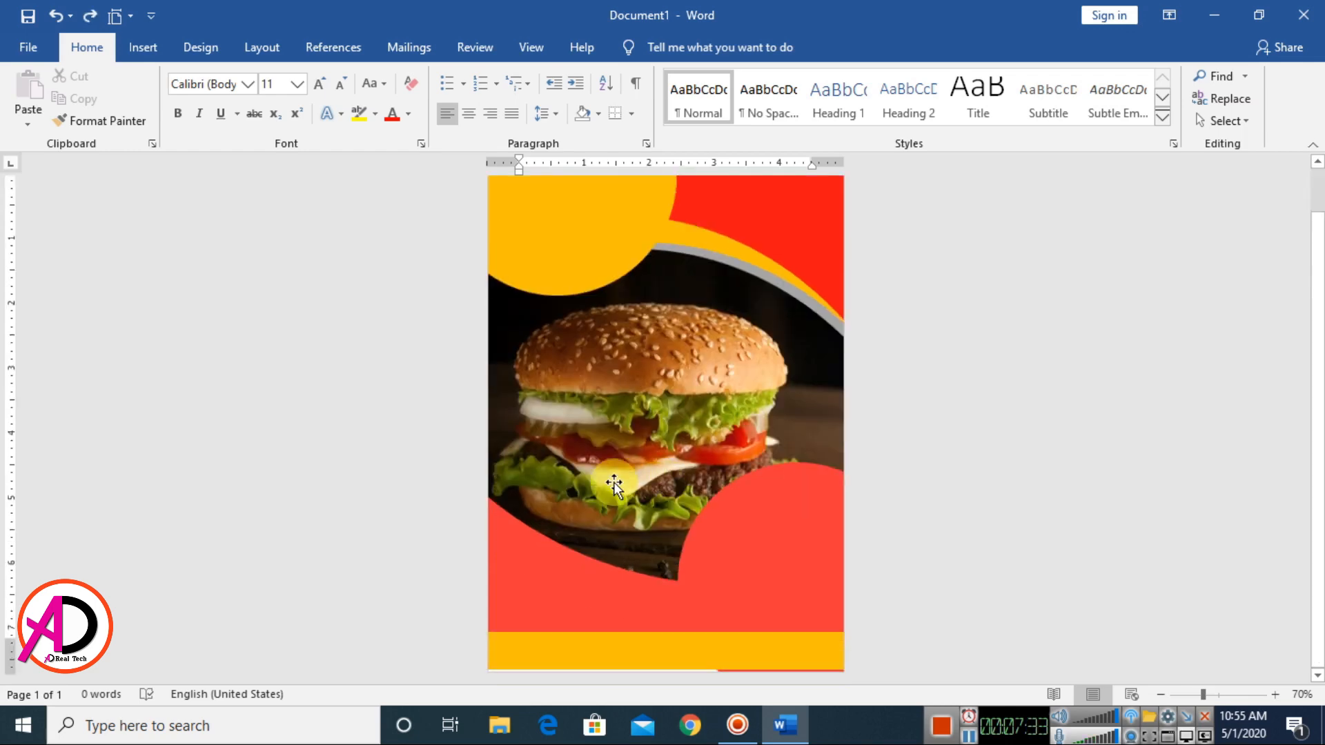
Step: Duplicate the lower light red curved shape and move the copy up over the burger
click(673, 569)
drag(657, 584, 659, 577)
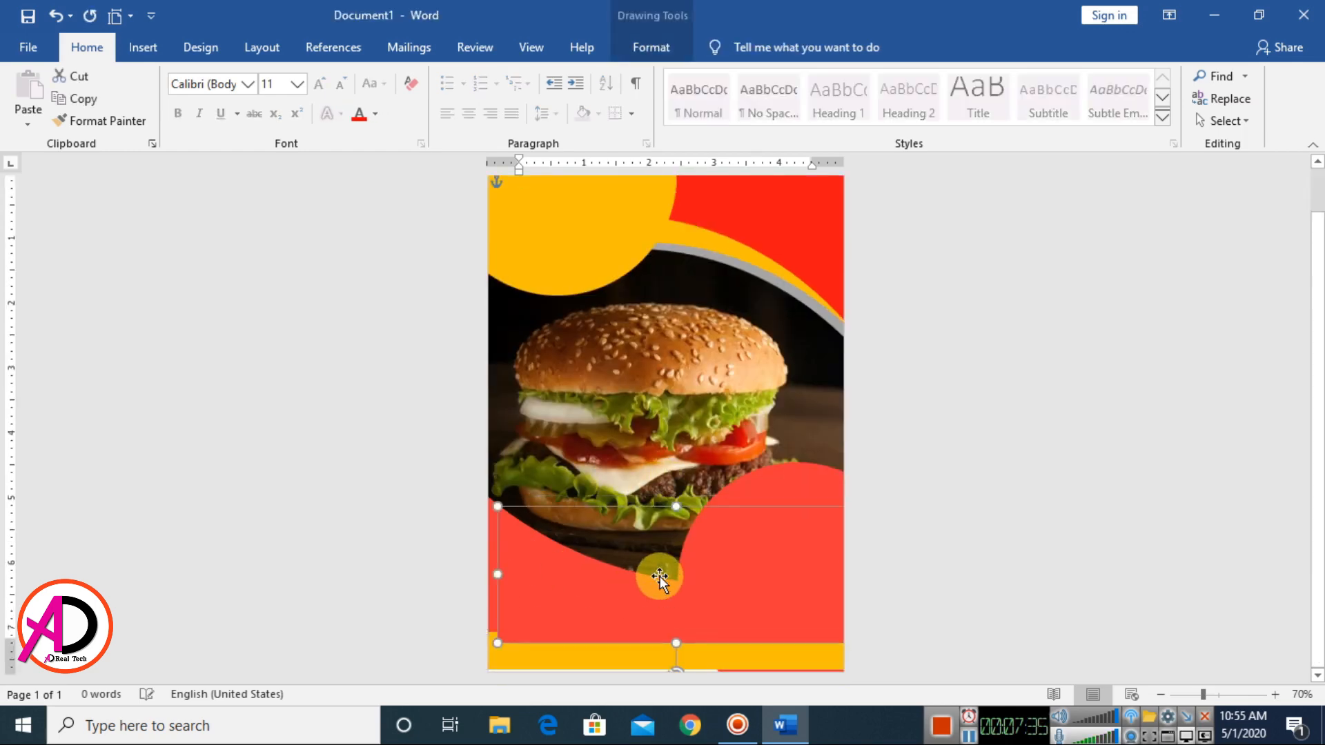
drag(618, 505, 641, 370)
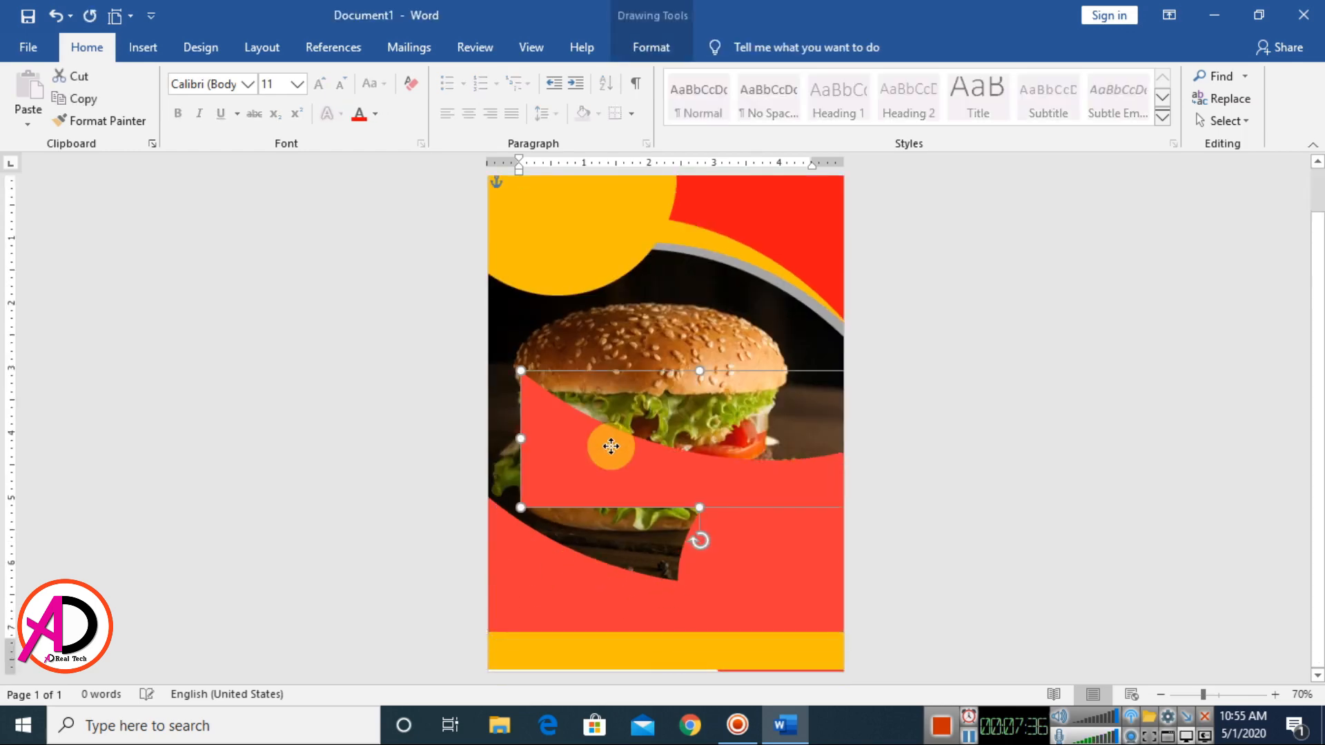
Step: Try to send the duplicated light red curved shape to the back, undo it, and try sending it behind the text
click(652, 50)
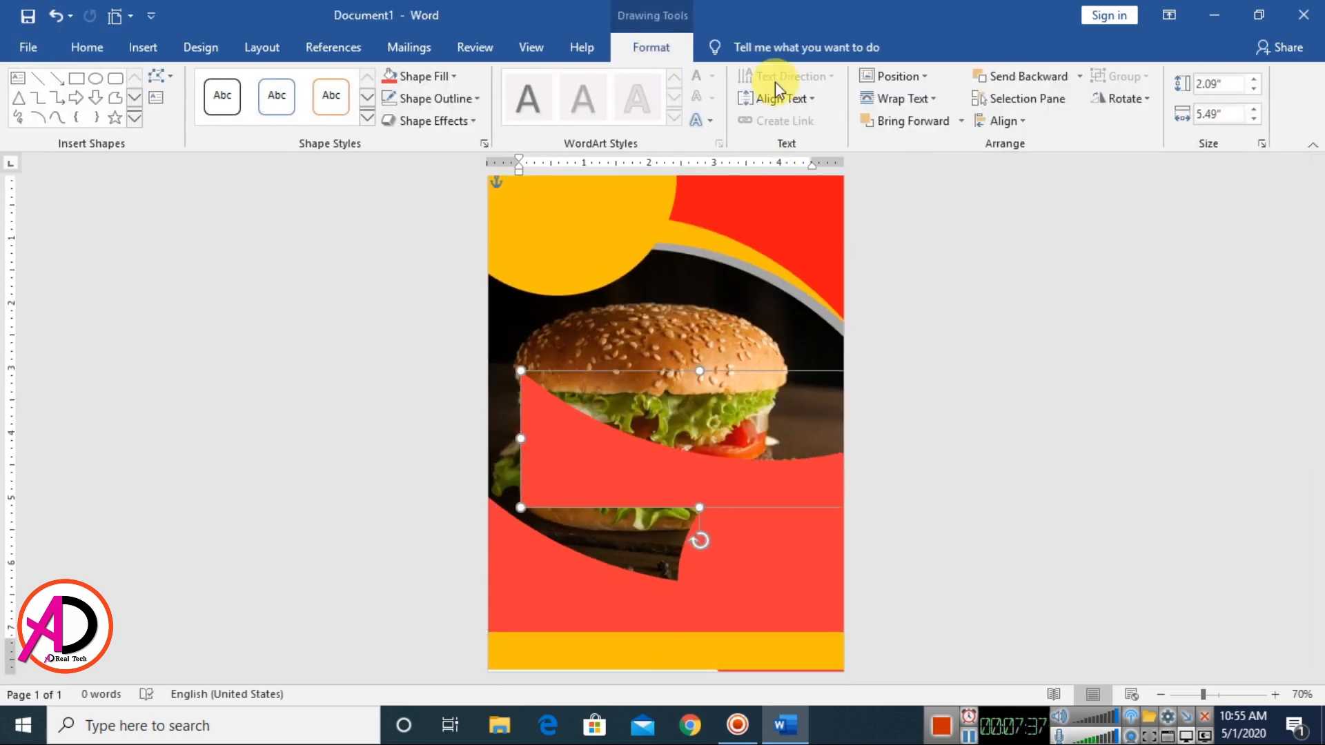
click(1081, 77)
click(1068, 120)
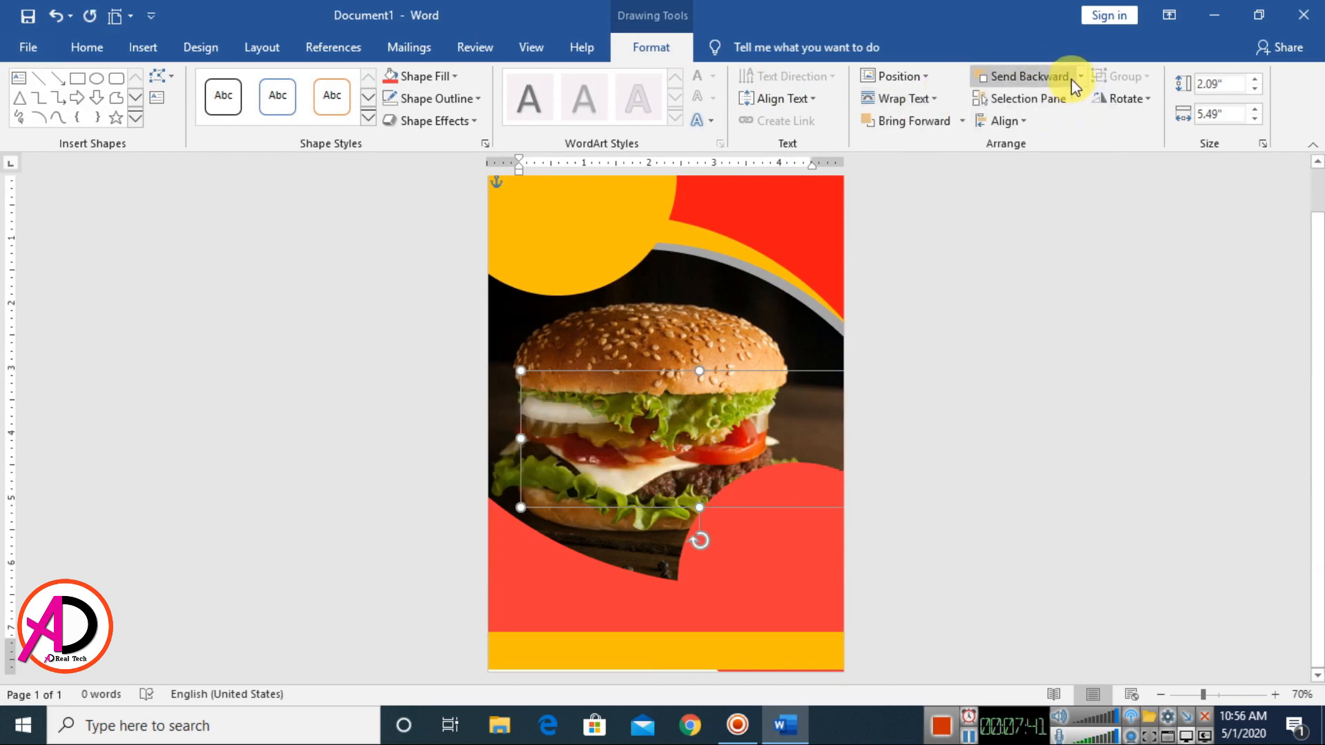
key(ctrl+z)
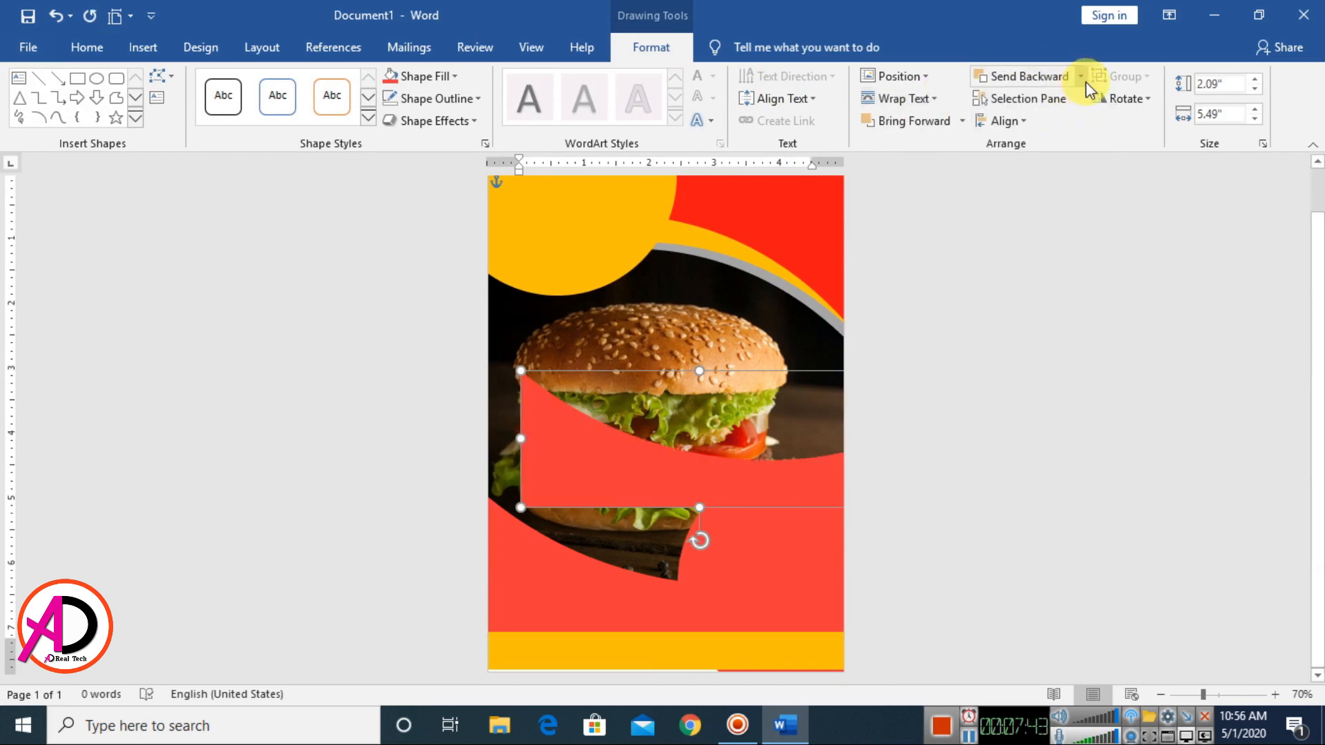
click(1082, 79)
click(1058, 145)
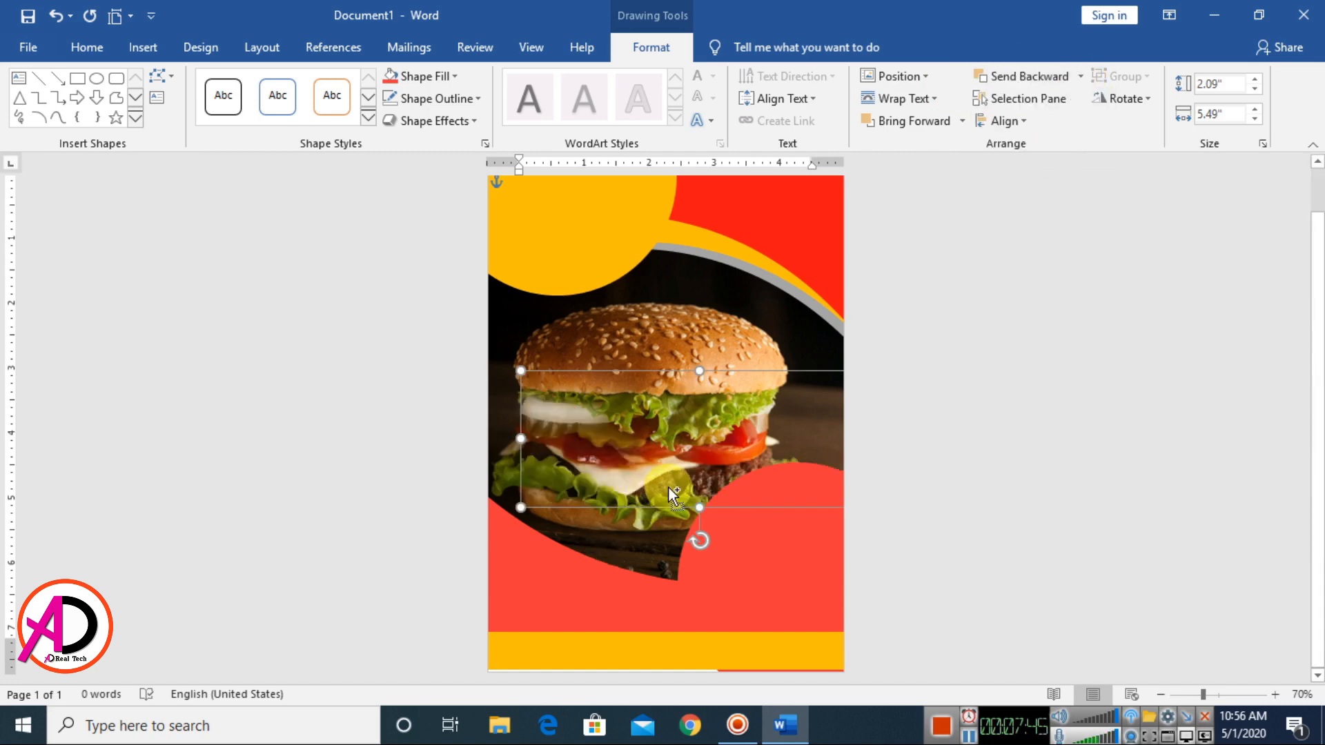
Step: Move the duplicated curved shape down just above the original curve and fill it with standard orange
drag(669, 487, 616, 565)
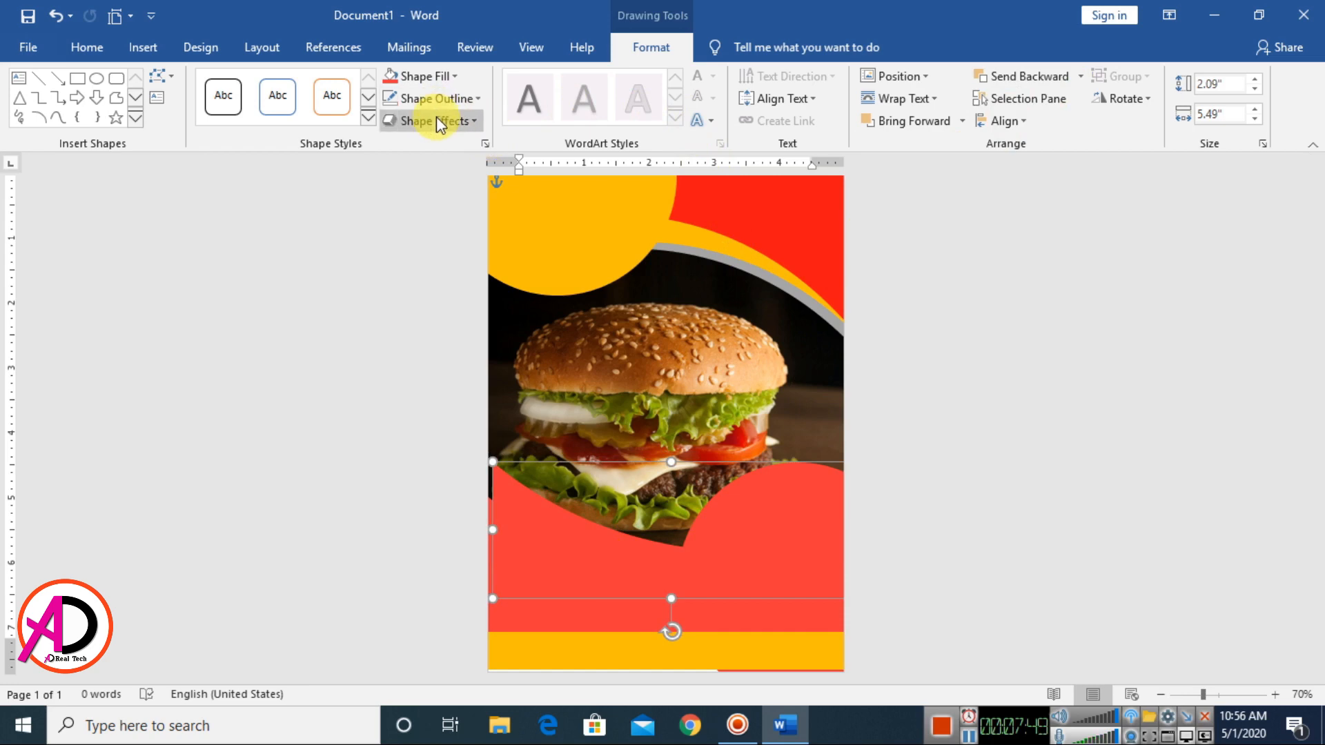
click(428, 77)
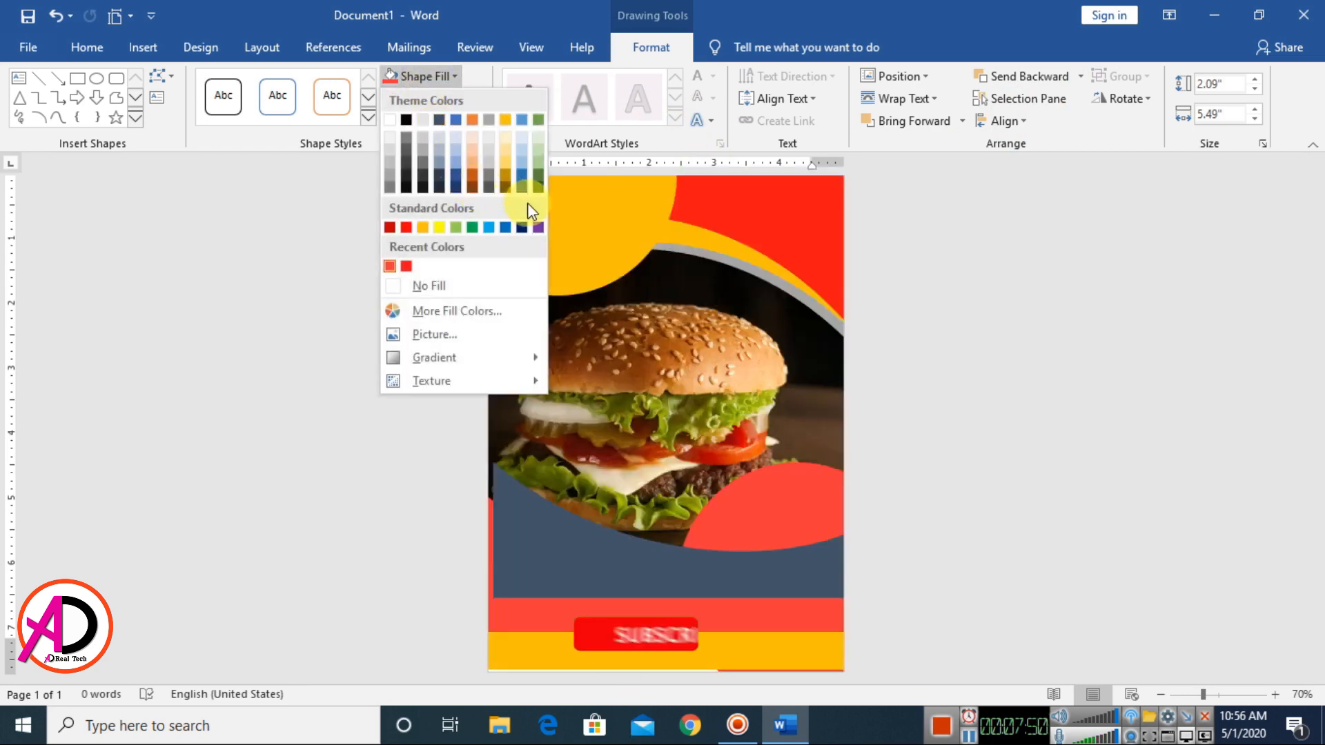
click(423, 227)
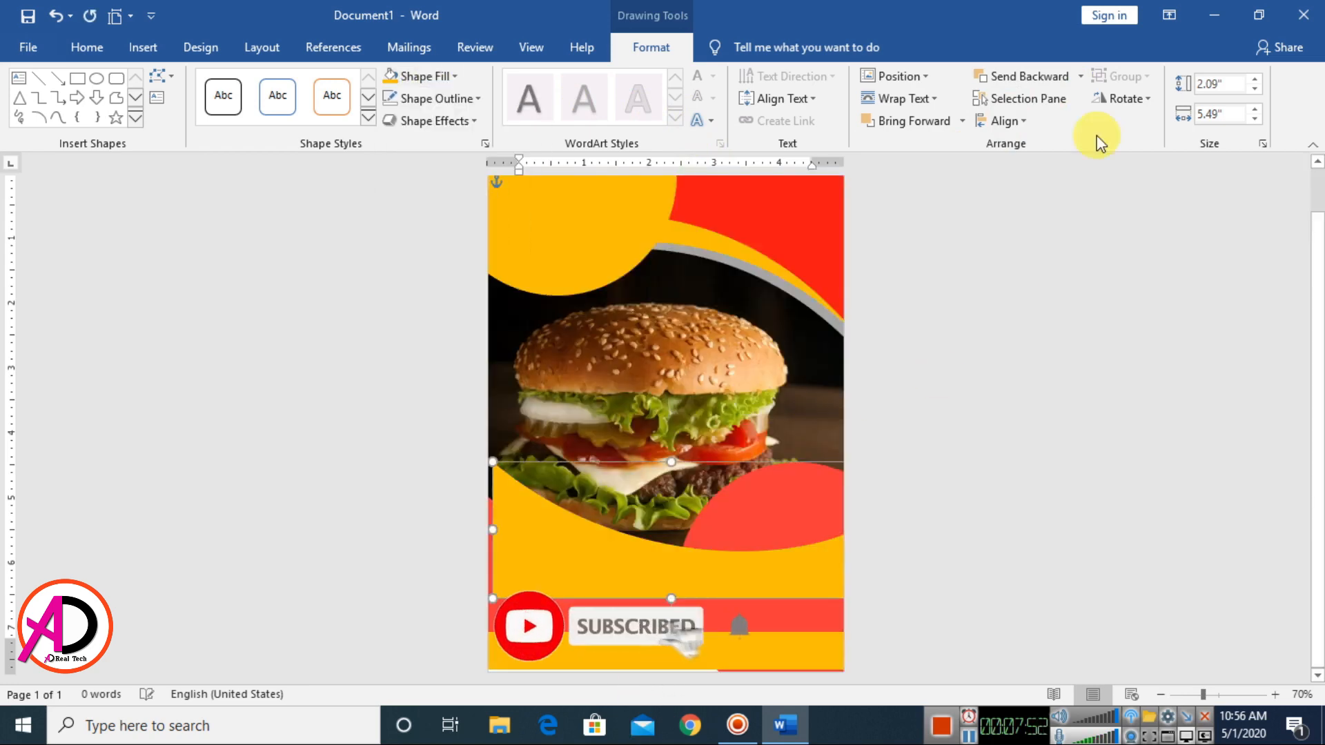
Step: Send the orange curved shape behind the light red shapes and align it as a thin band along the red curve
click(1024, 76)
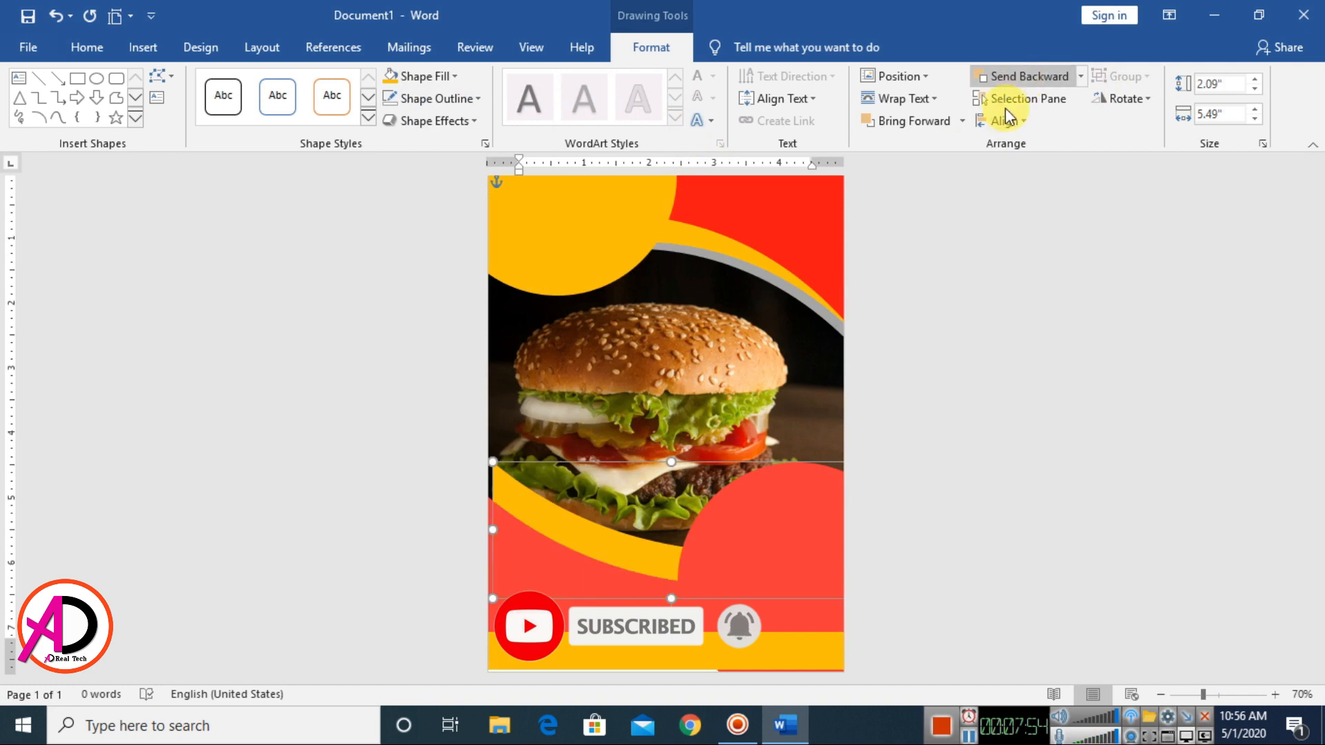
click(592, 552)
mouse_move(592, 552)
mouse_down()
mouse_move(615, 571)
mouse_move(615, 548)
mouse_move(594, 535)
mouse_move(615, 571)
mouse_move(603, 539)
mouse_move(579, 550)
mouse_move(573, 524)
mouse_move(621, 556)
mouse_move(604, 567)
mouse_up()
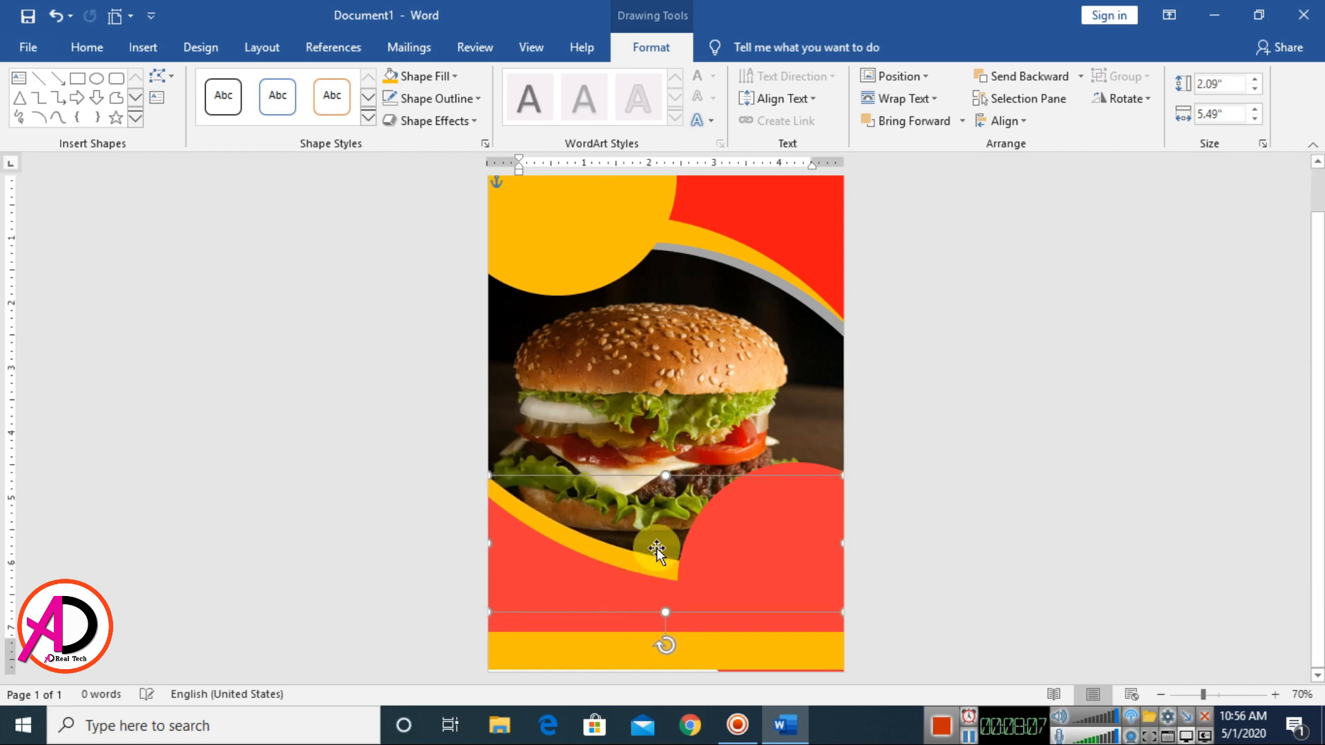
Step: Nudge the orange bottom strip down to the page's lower edge
ctrl+scroll(770, 542, up, 1)
scroll(772, 503, down, 1)
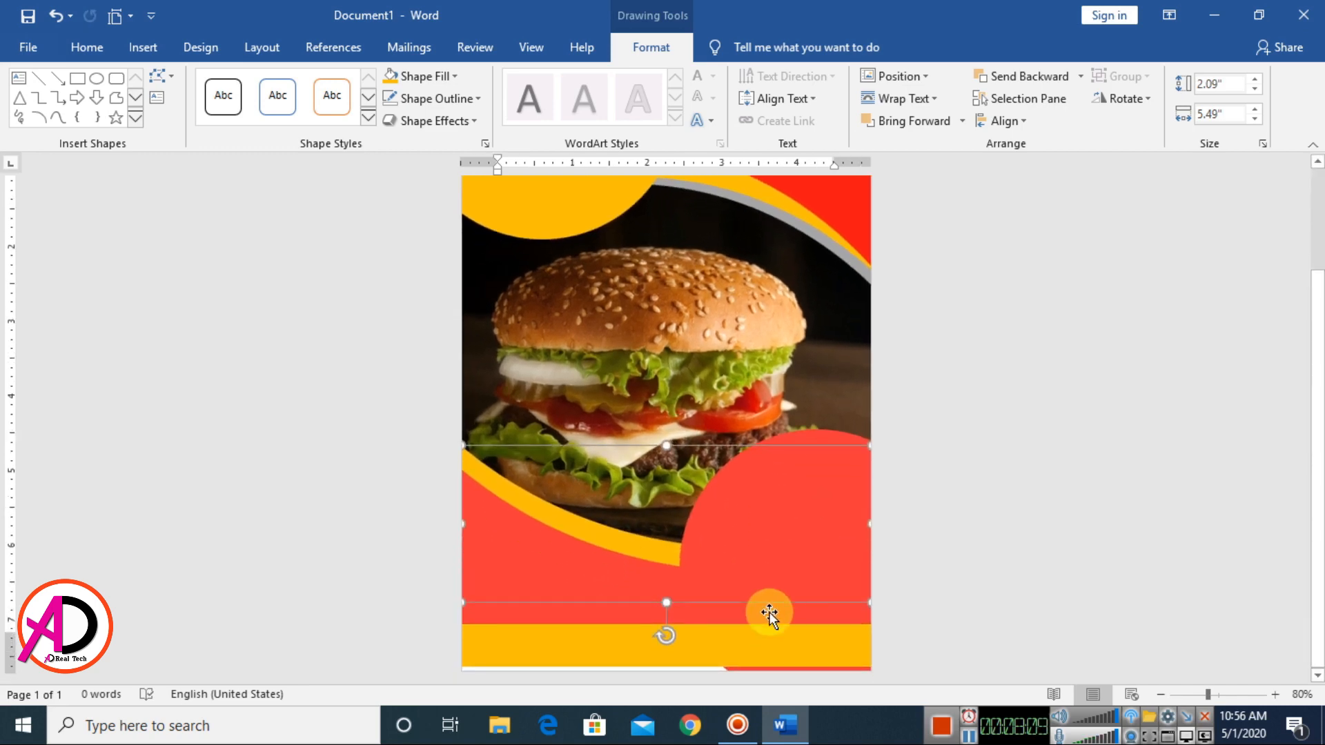
click(729, 642)
key(Down)
key(Down)
key(Down)
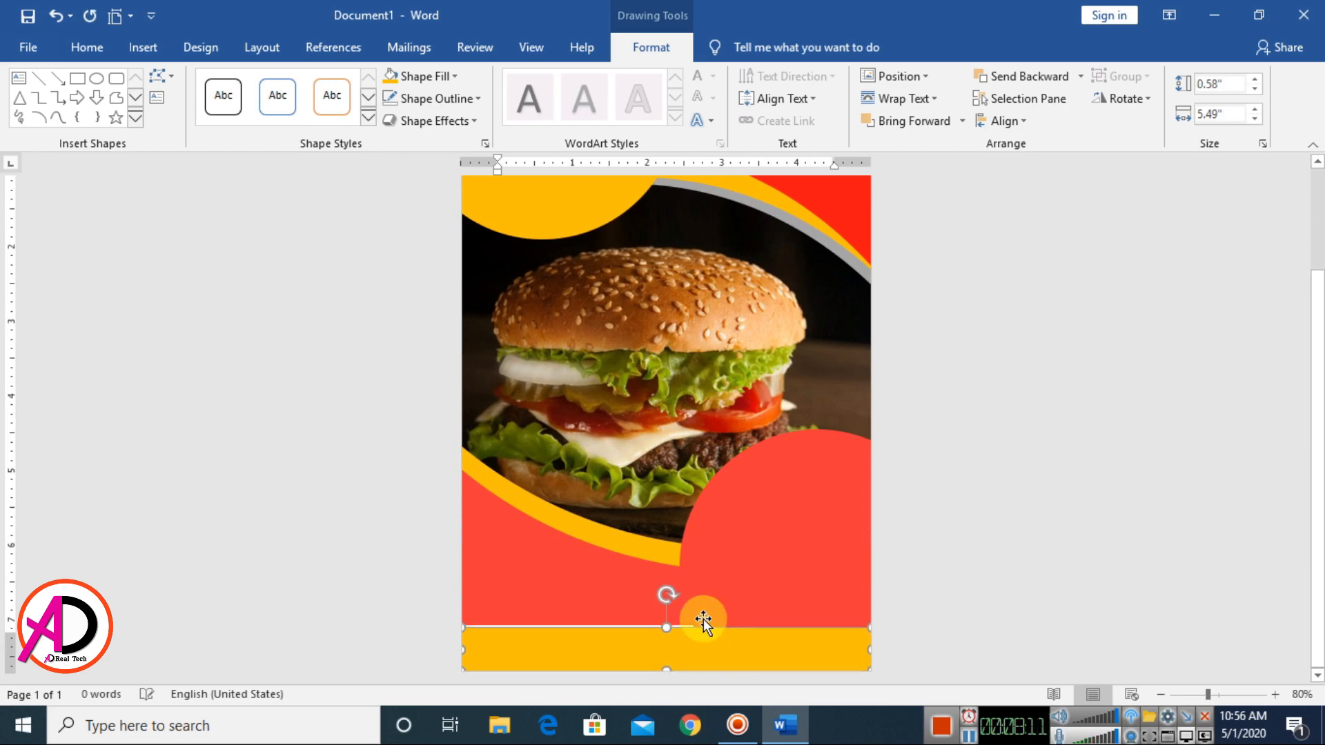
Step: Nudge the light red circle slightly down and shift the lower orange curved band down to make it thinner
click(755, 555)
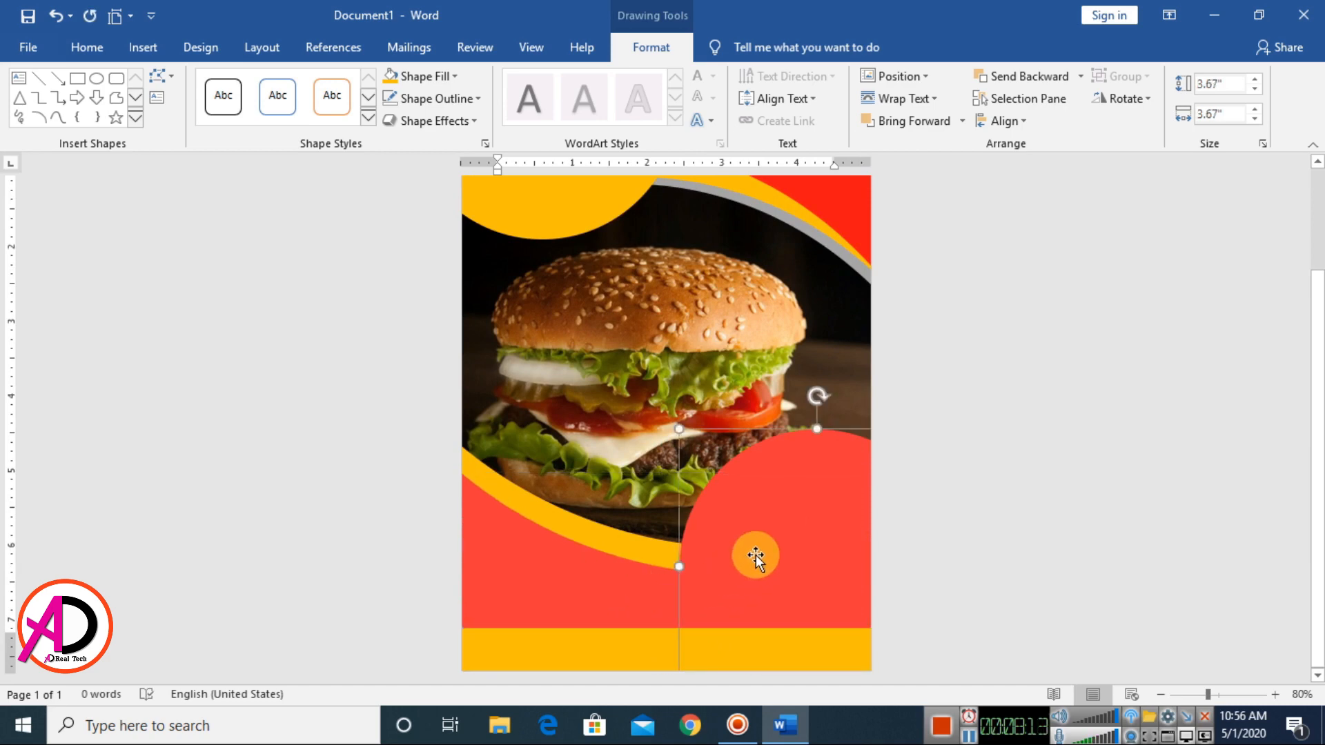
click(630, 563)
key(Down)
key(Down)
key(Down)
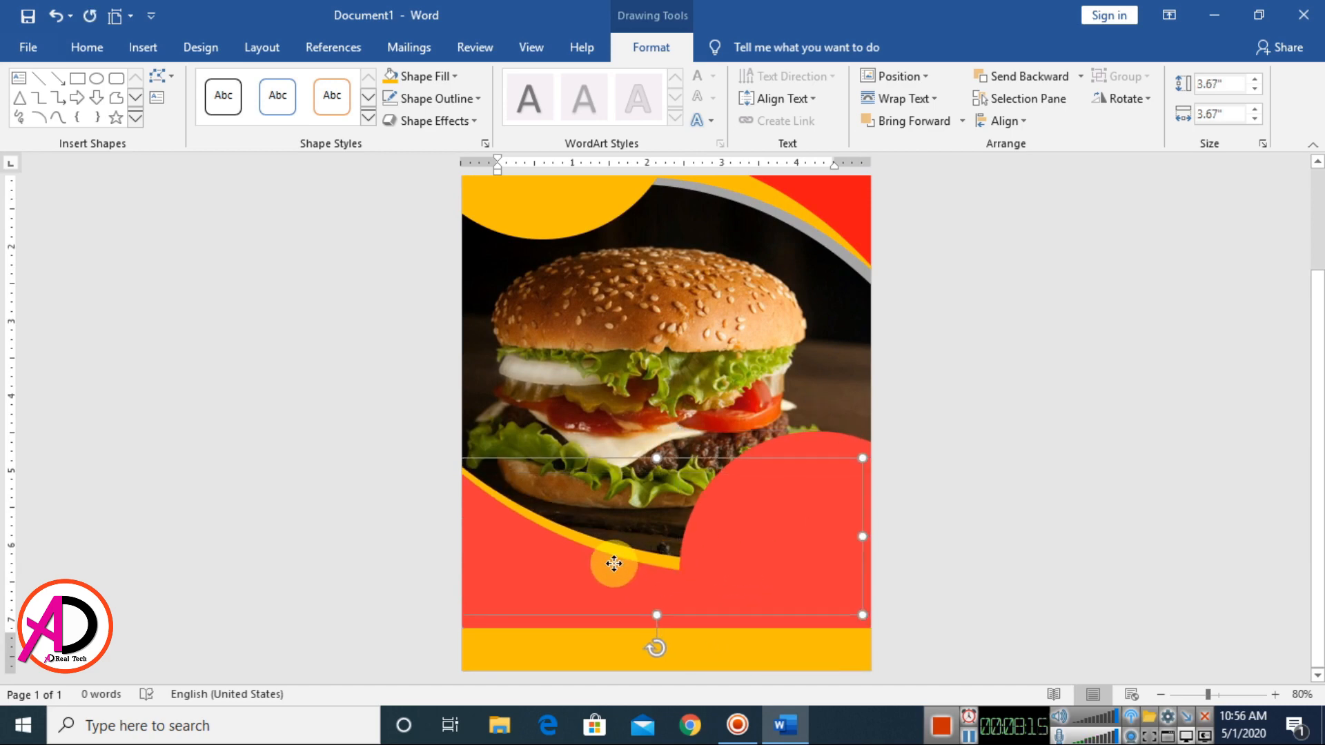
drag(613, 564, 601, 562)
Step: Duplicate the lower orange curved band, move the copy up over the burger and fill it with gray
drag(676, 544, 643, 508)
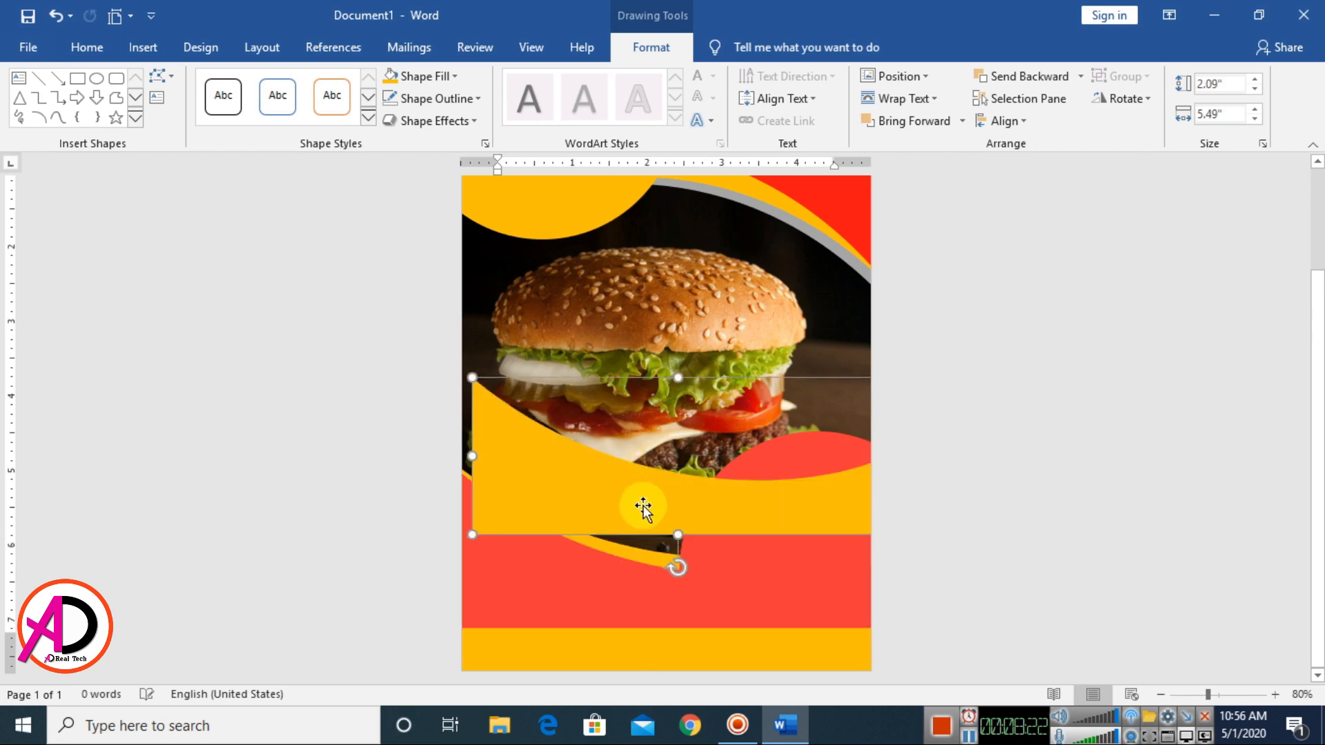
click(444, 73)
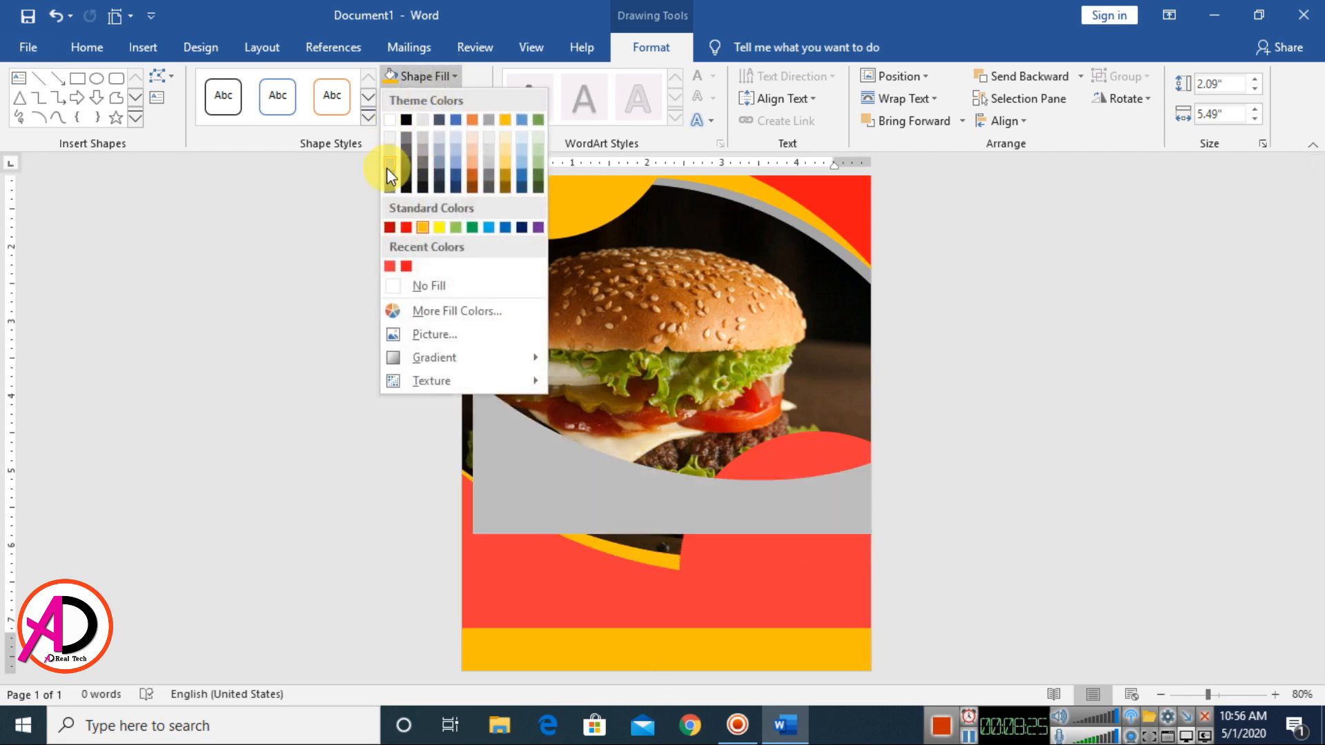
click(390, 181)
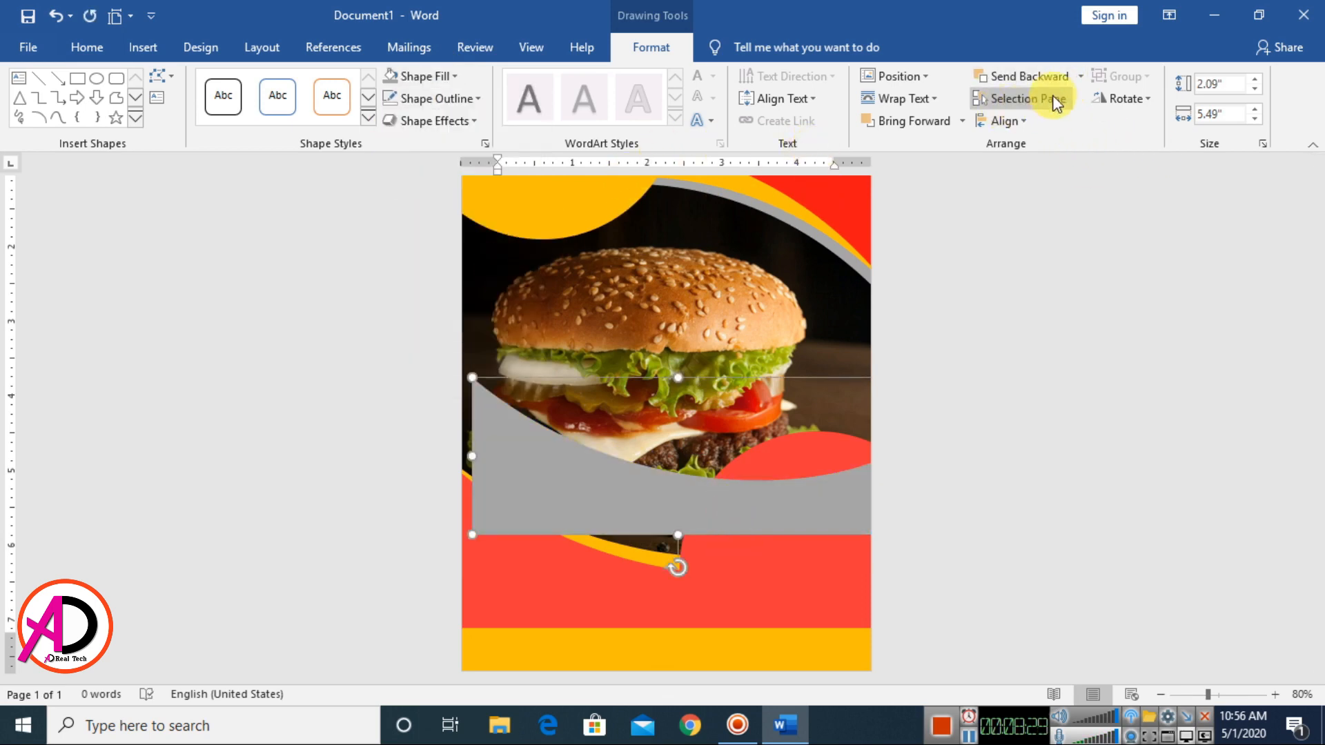
Step: Send the gray curved shape behind the red and orange shapes and move it down as a thin band along the orange curve
click(1037, 74)
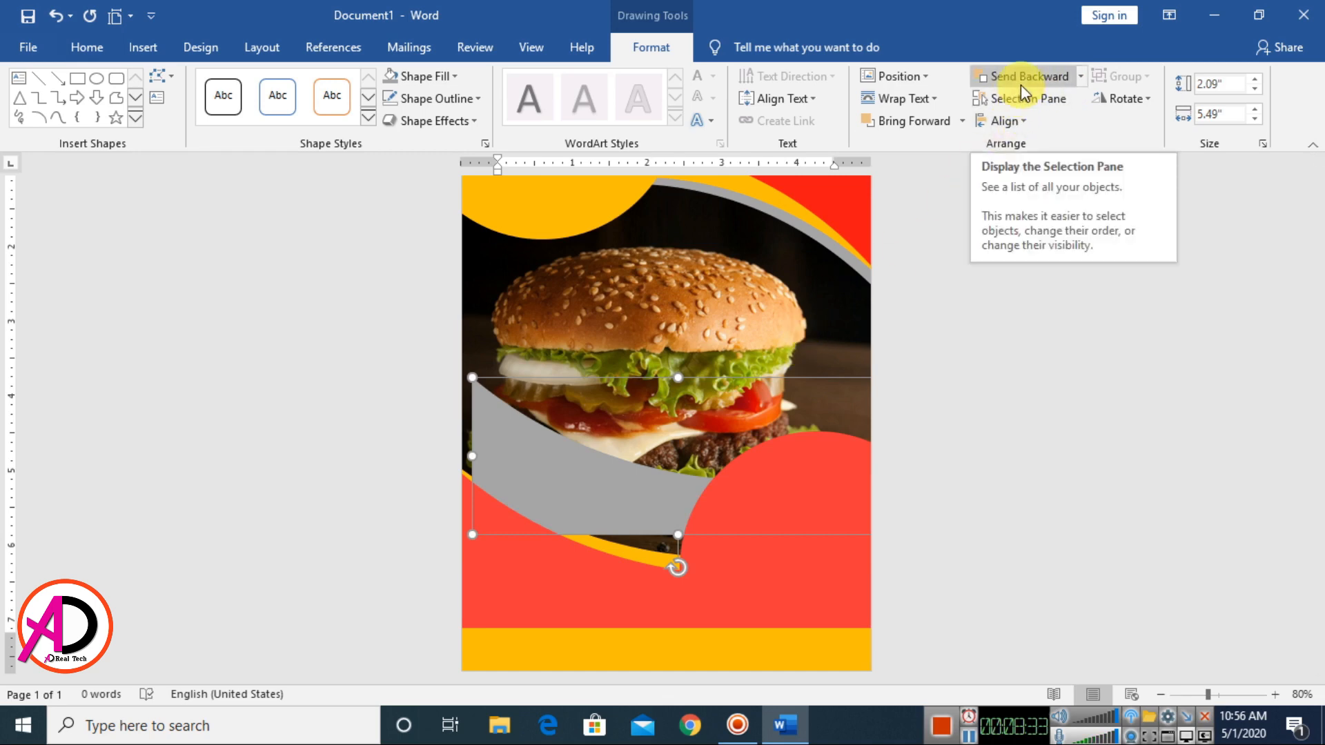
click(1011, 74)
click(612, 515)
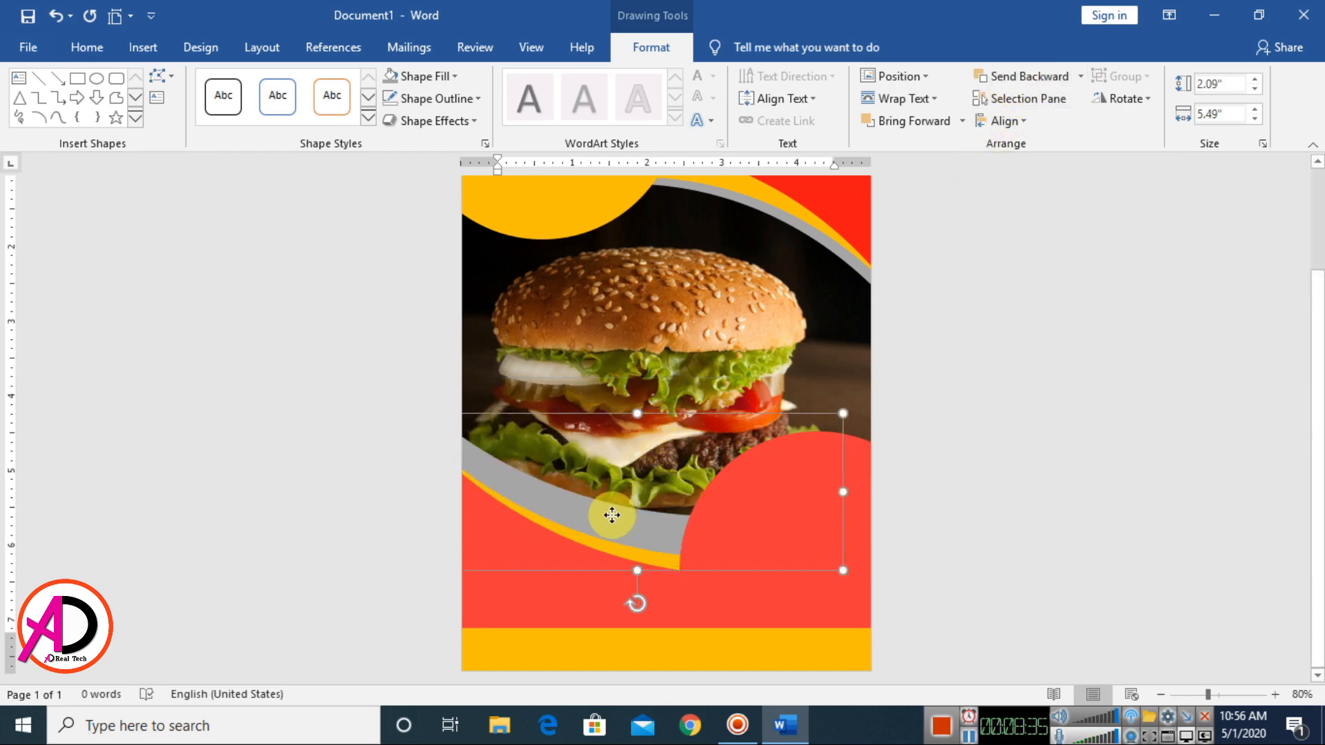
drag(612, 515, 615, 538)
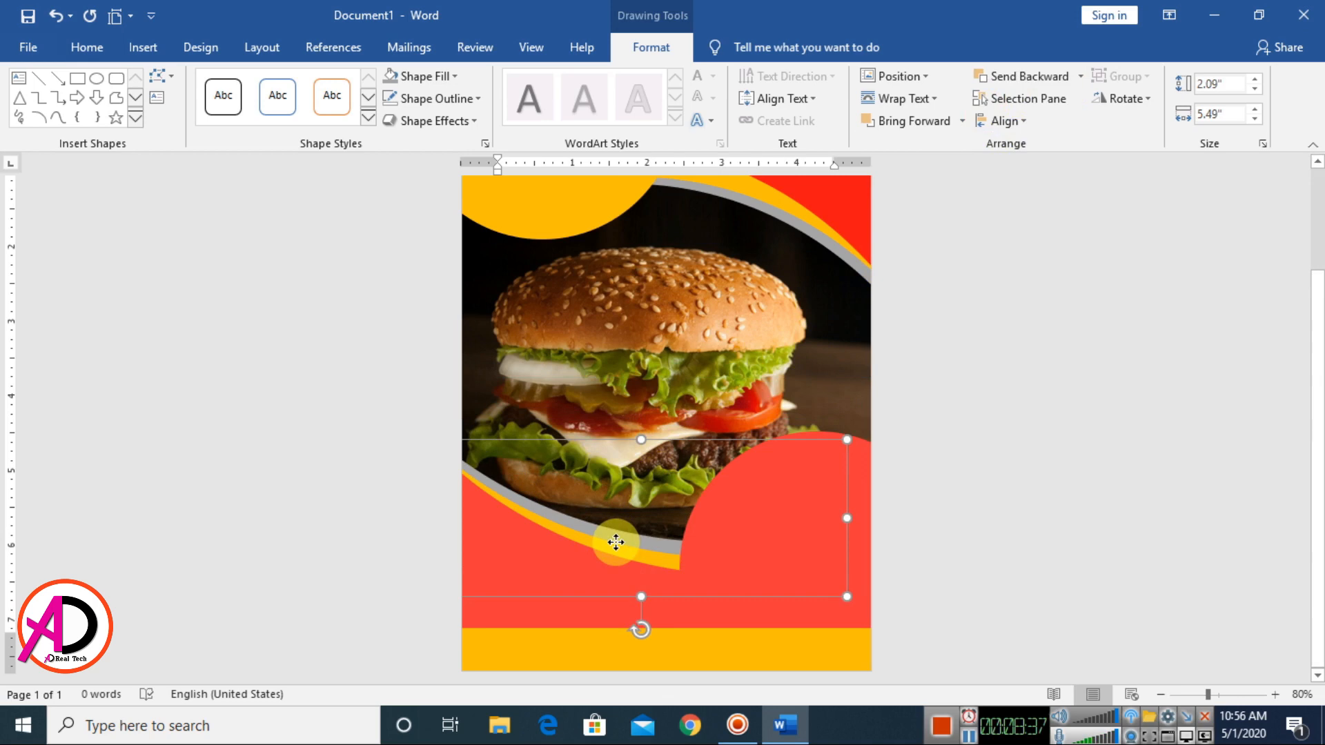
Step: Nudge the gray curved band slightly down along the lower orange curve and deselect it
drag(616, 542, 614, 544)
click(1003, 508)
scroll(991, 503, down, 3)
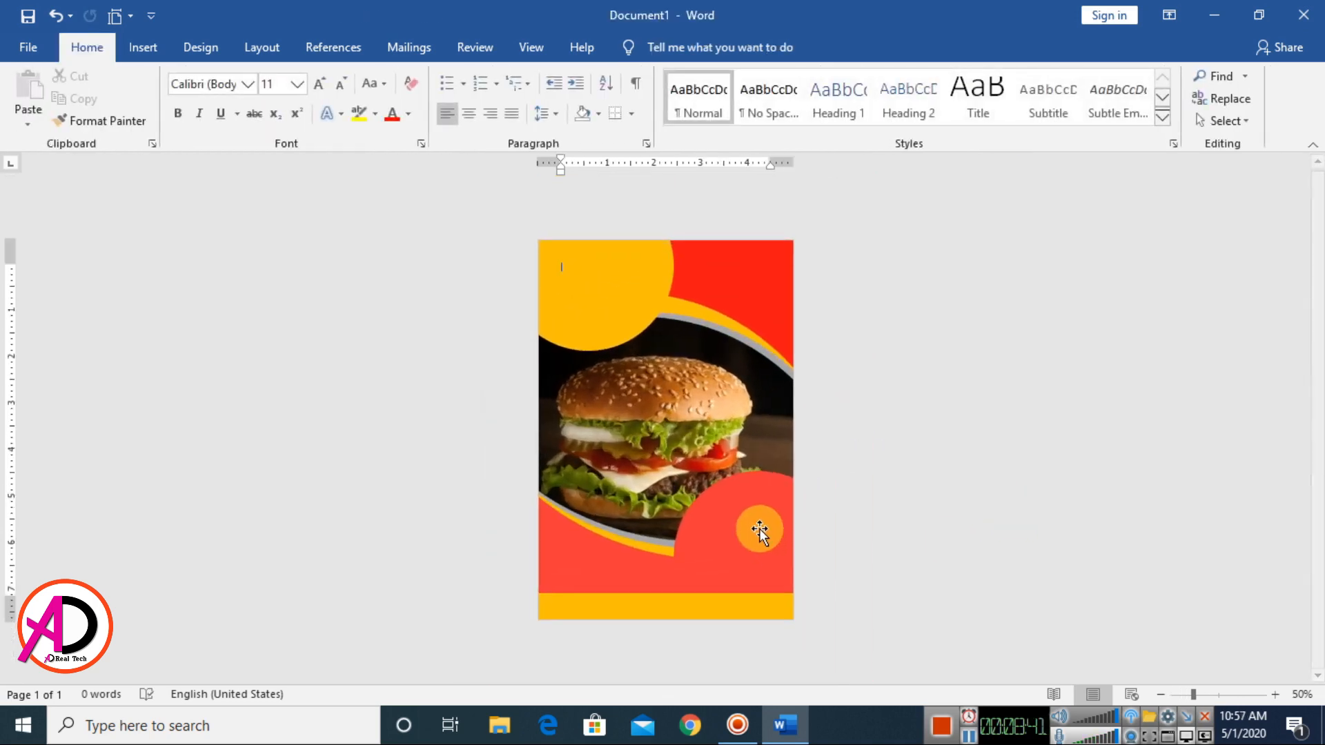
Step: Apply an outer shadow offset to the left to the light red circle in the page's lower corner
click(759, 529)
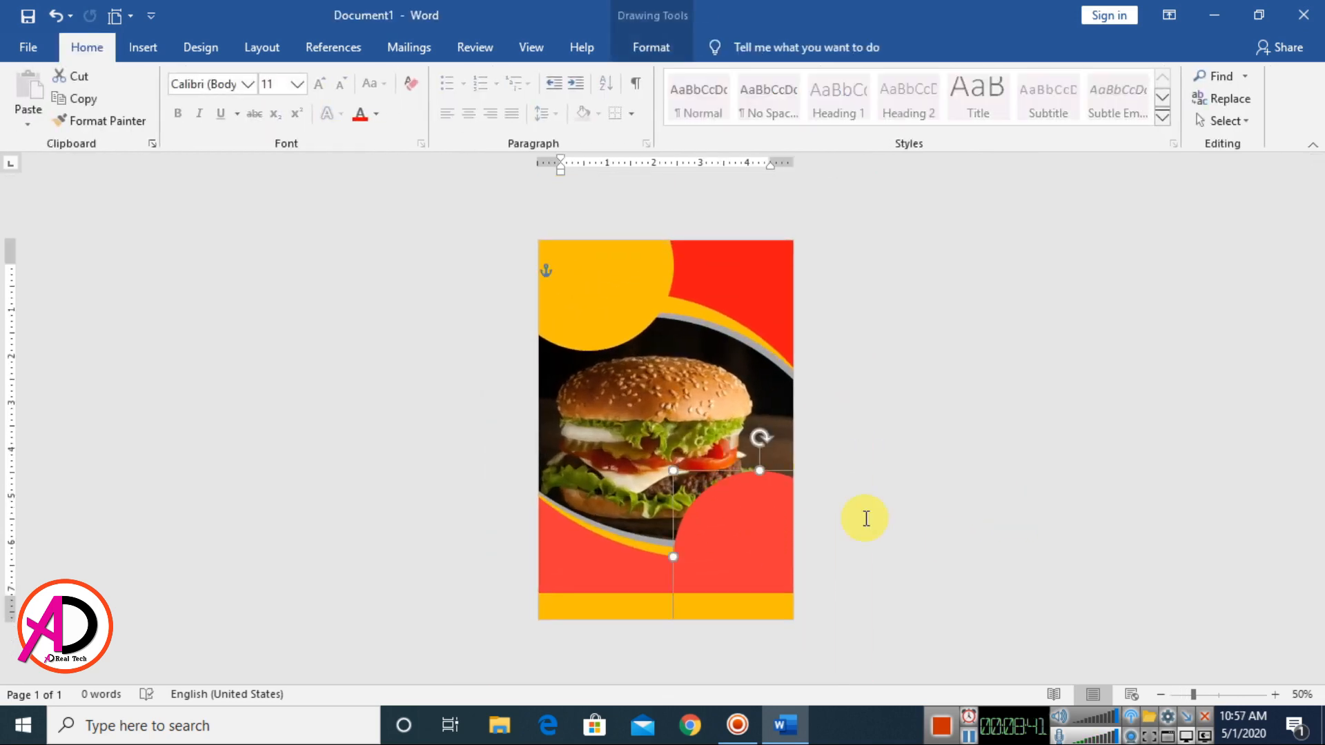
click(626, 46)
click(433, 123)
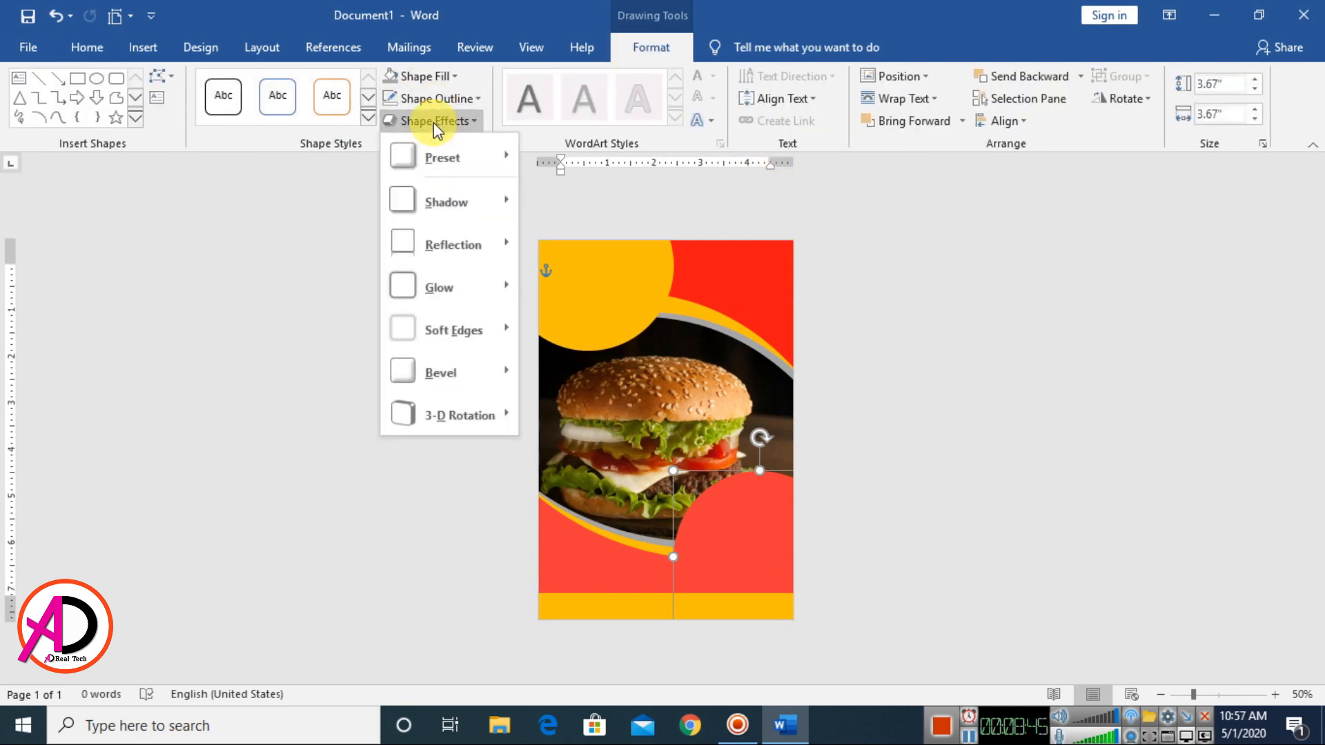
mouse_move(436, 210)
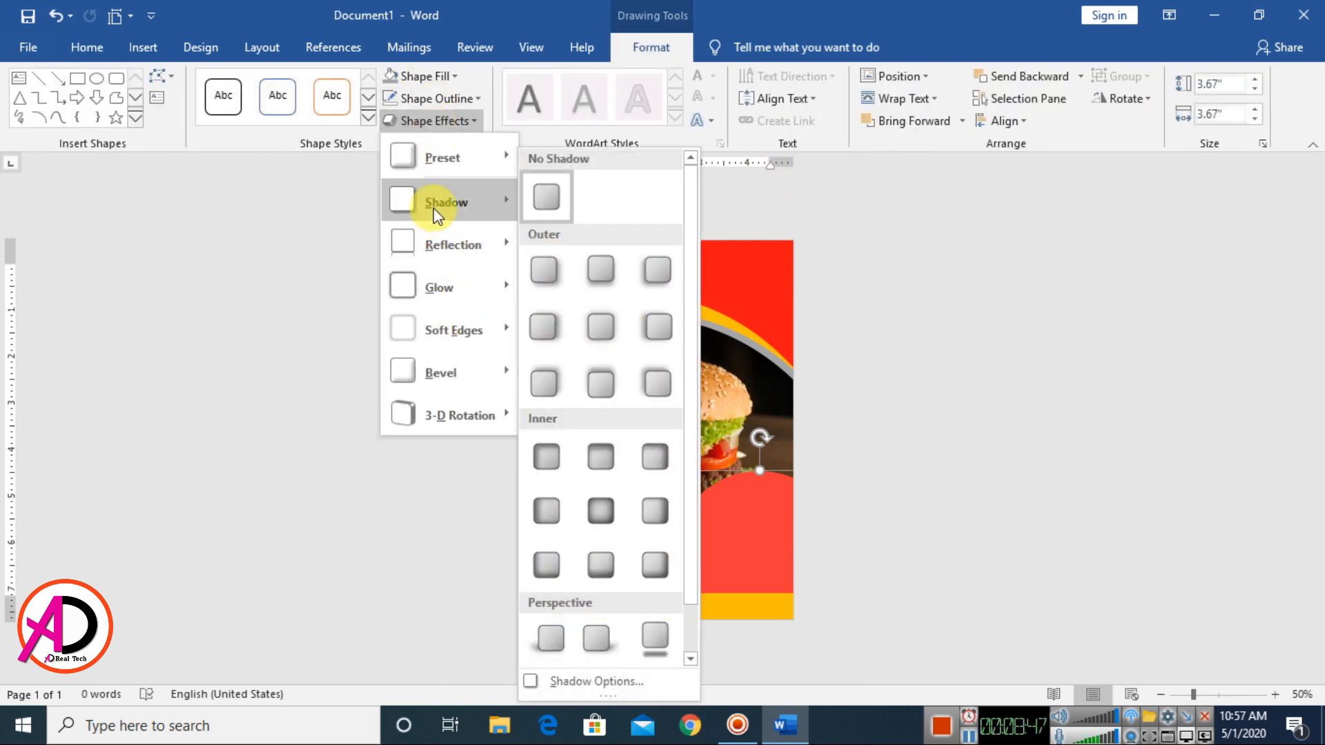
click(659, 329)
scroll(978, 542, up, 4)
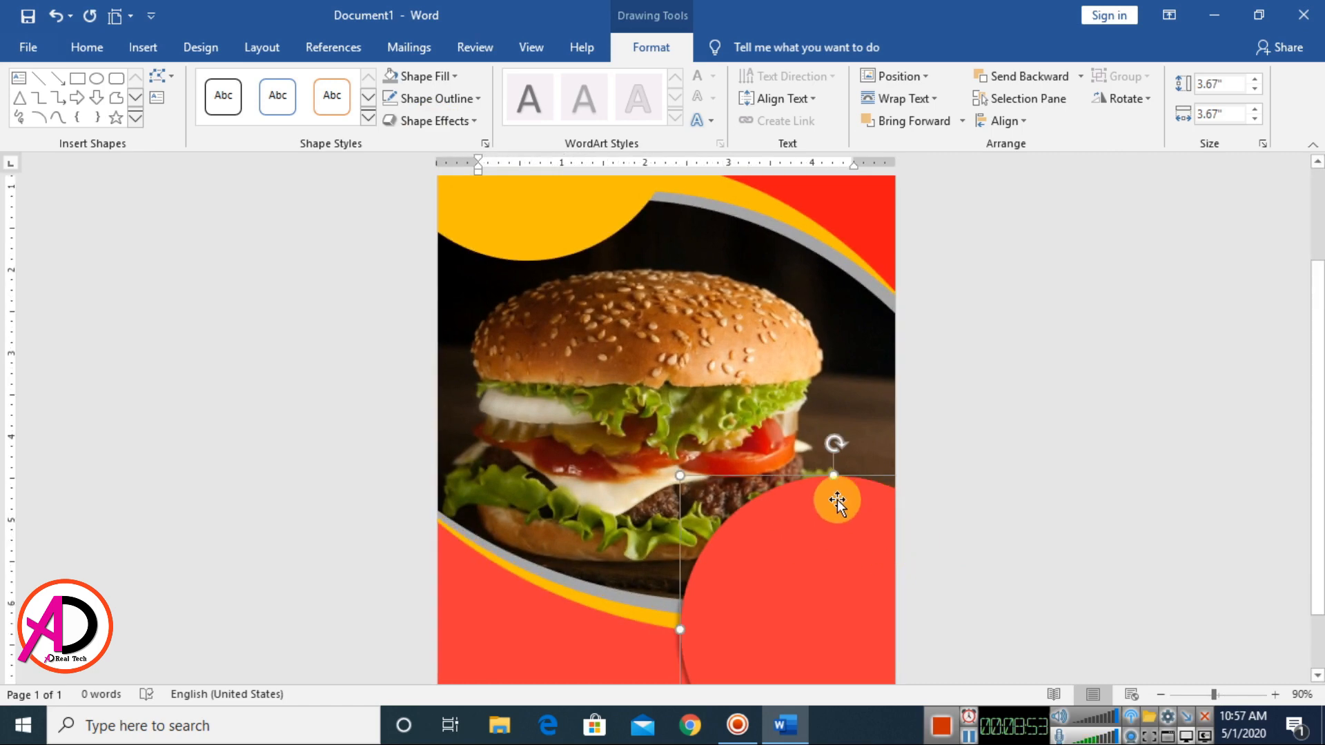
Step: Set the light red circle's shadow to 56% transparency, 106% size, 0 pt blur and a 19° angle
click(486, 143)
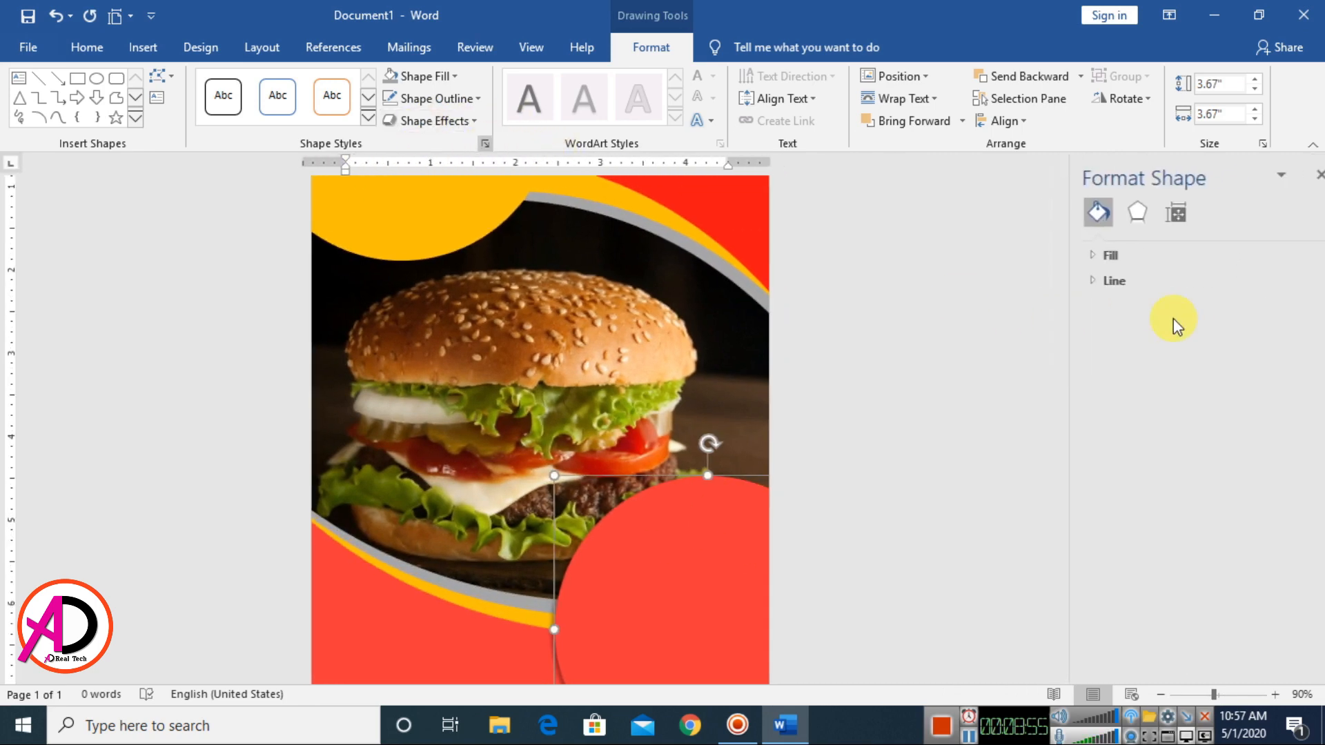
click(1074, 256)
click(1118, 213)
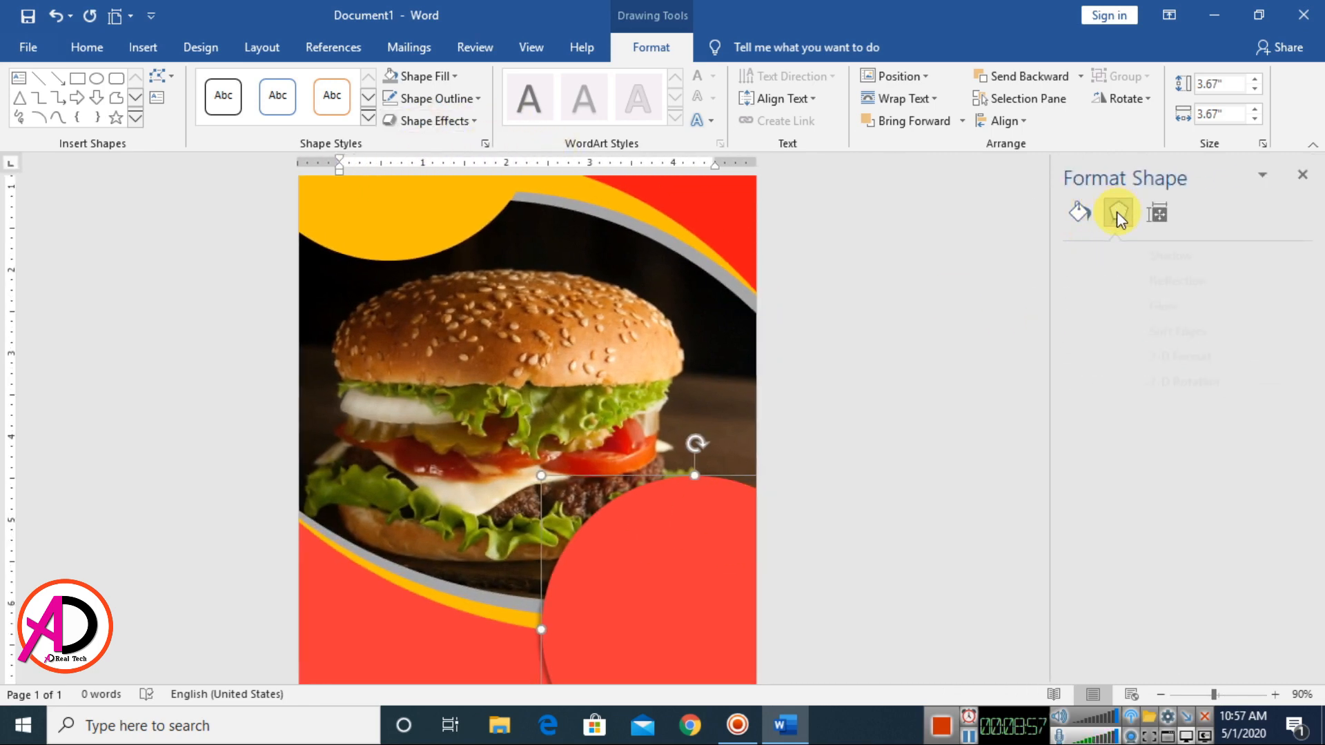
click(1094, 256)
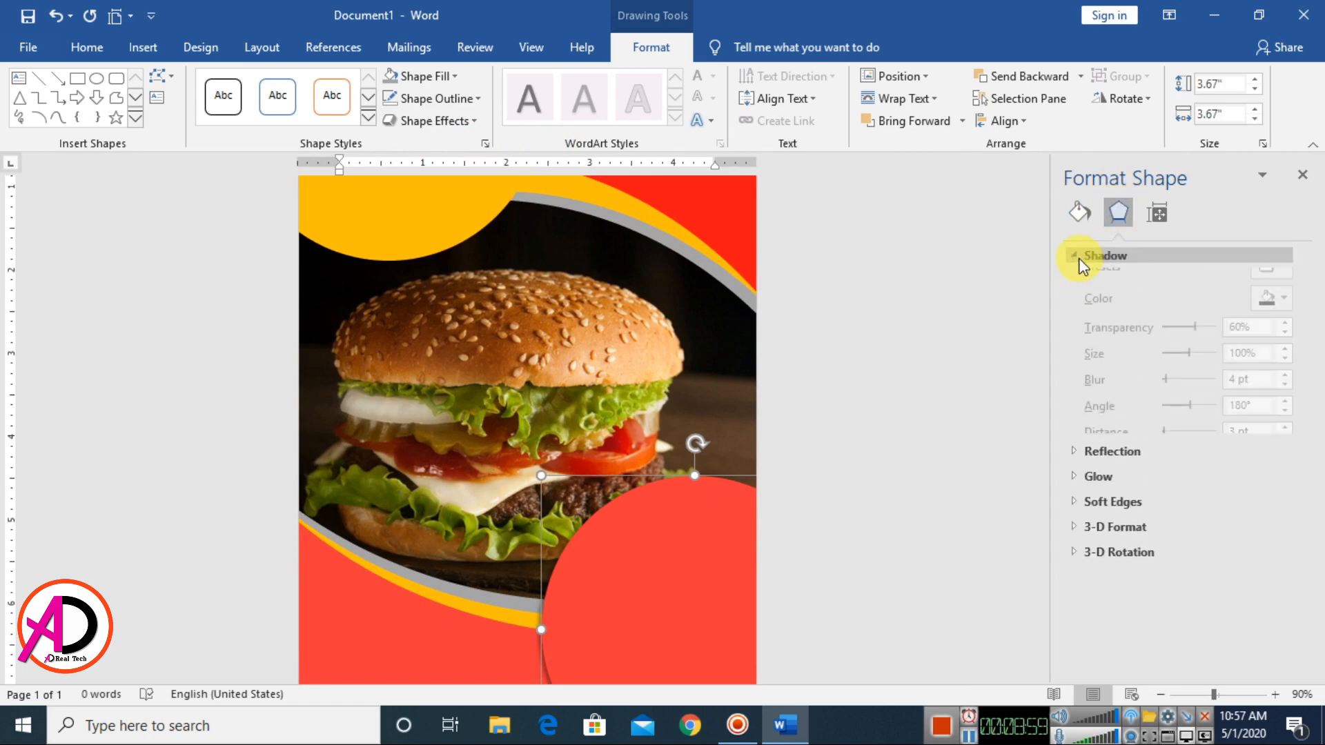
scroll(754, 490, down, 2)
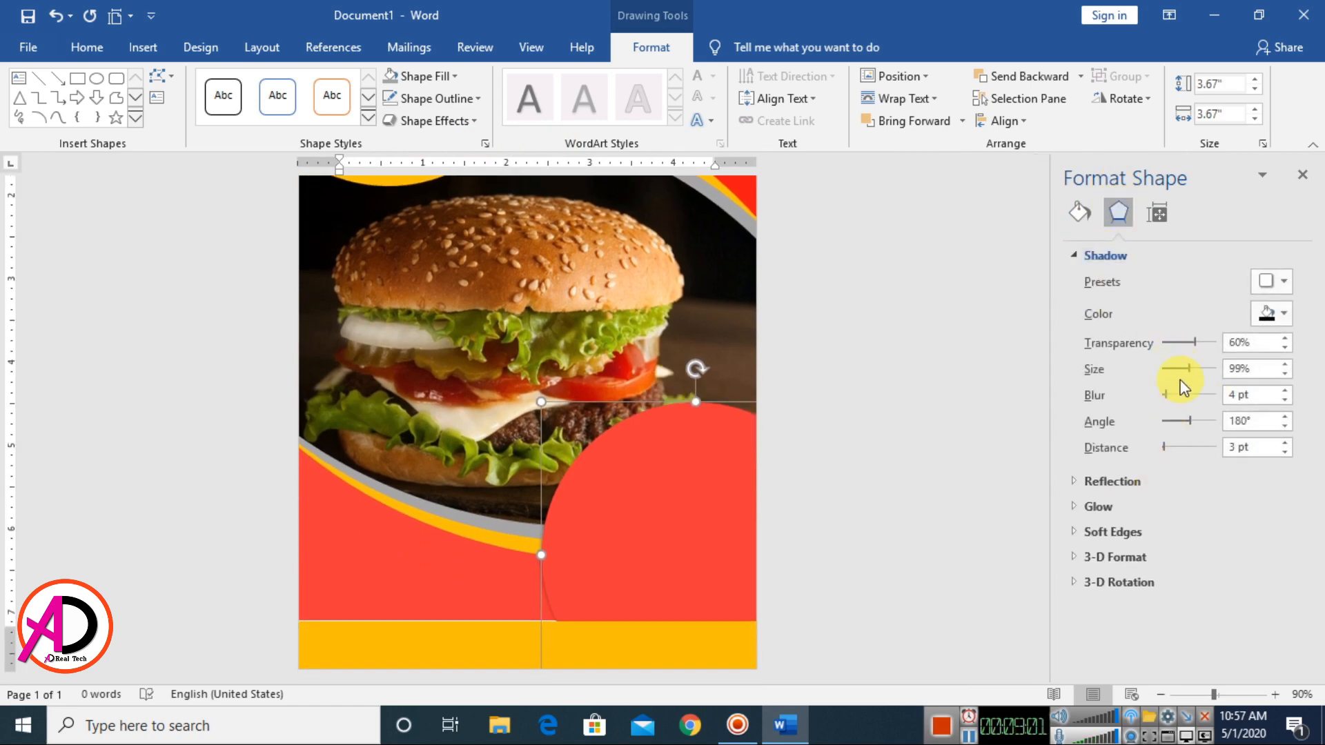
drag(1195, 345, 1167, 348)
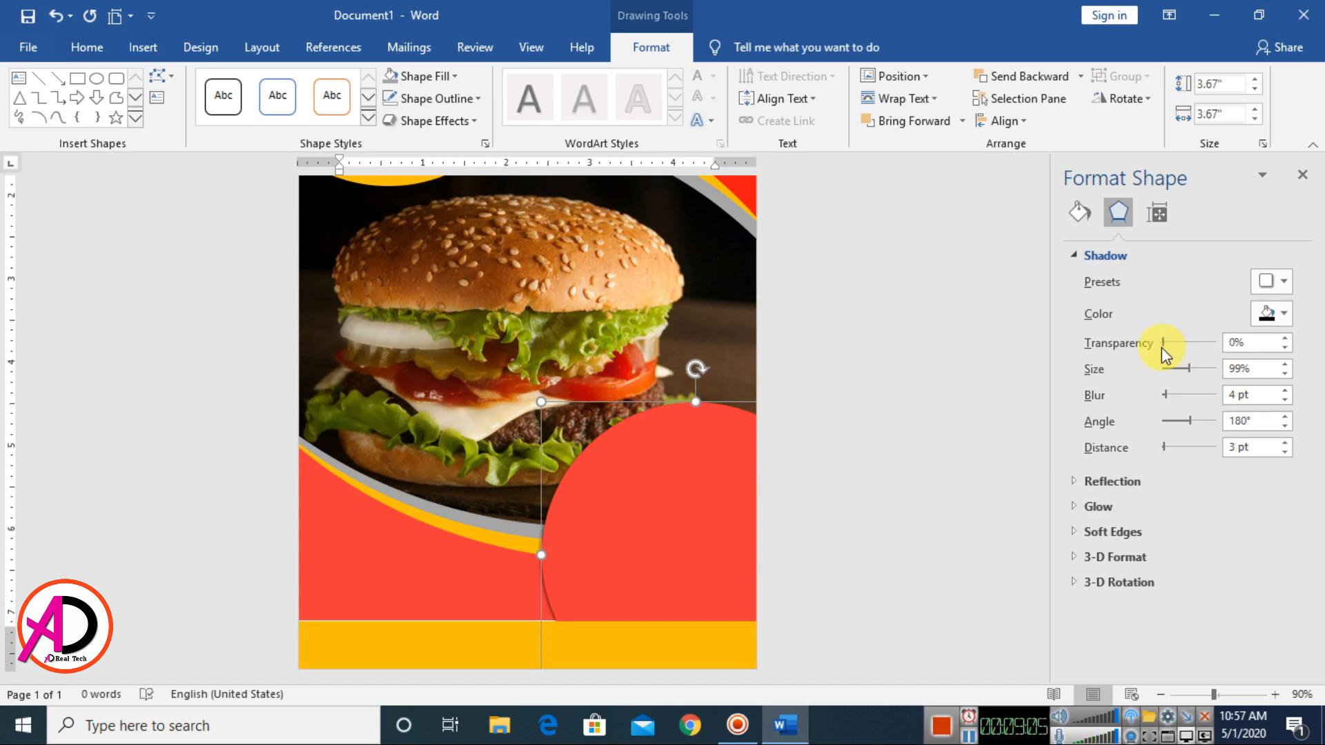
drag(1183, 419, 1194, 343)
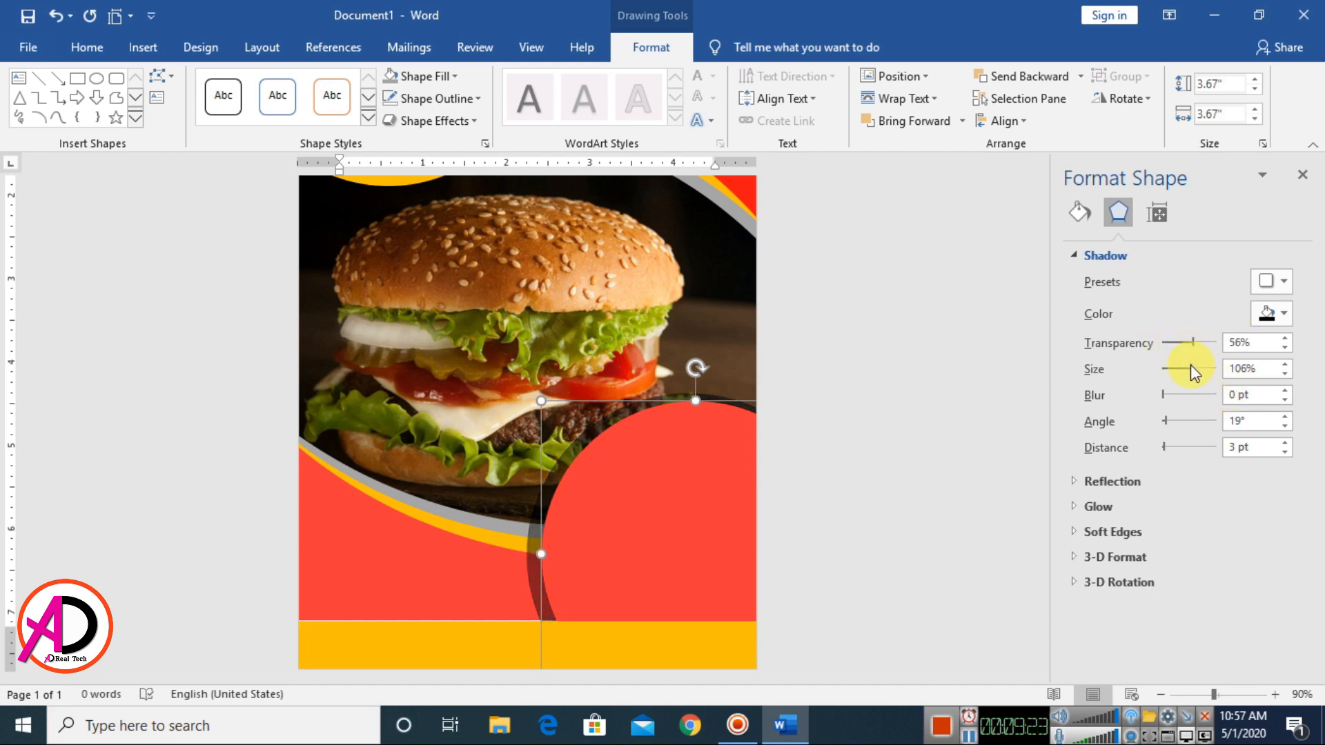
Step: Refine the light red circle's shadow to a 31° angle, 0 pt distance and 102% size
drag(1165, 450, 1177, 422)
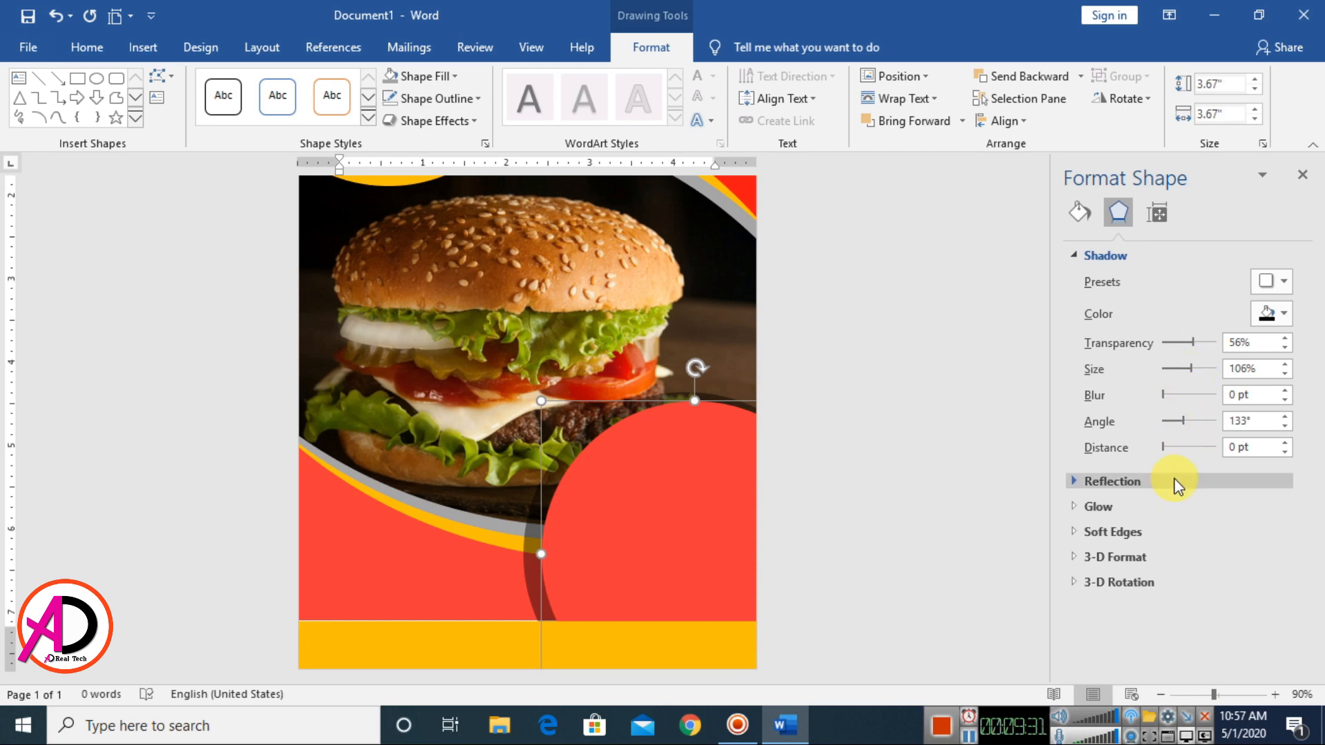
drag(1184, 420, 1171, 425)
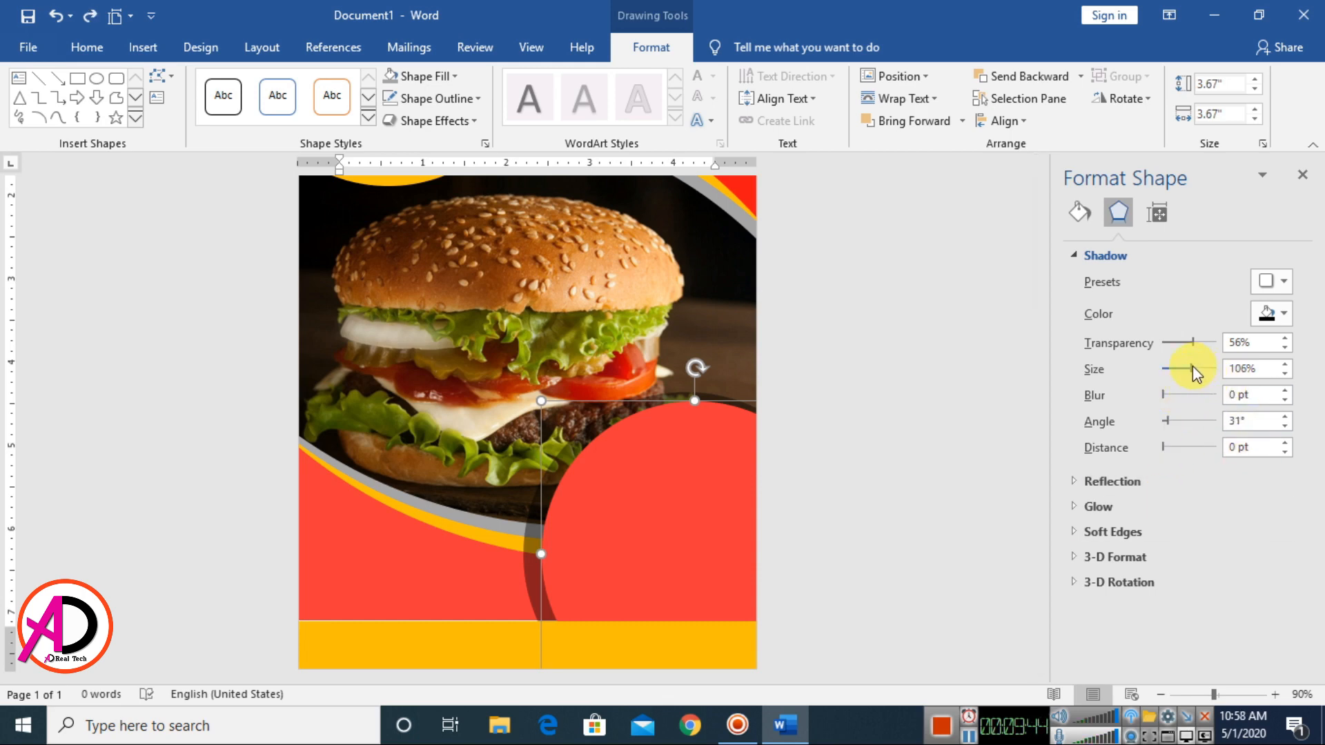
drag(1192, 371, 1187, 375)
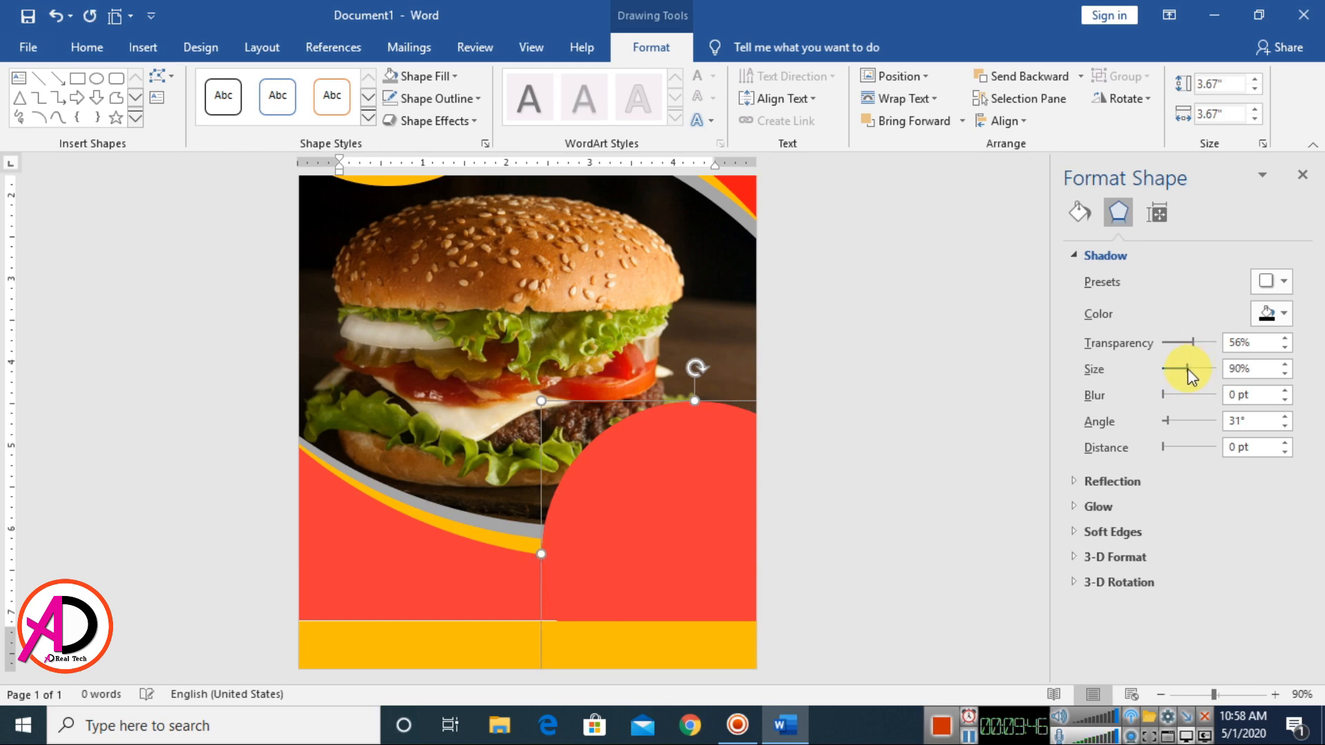
drag(1187, 369, 1190, 370)
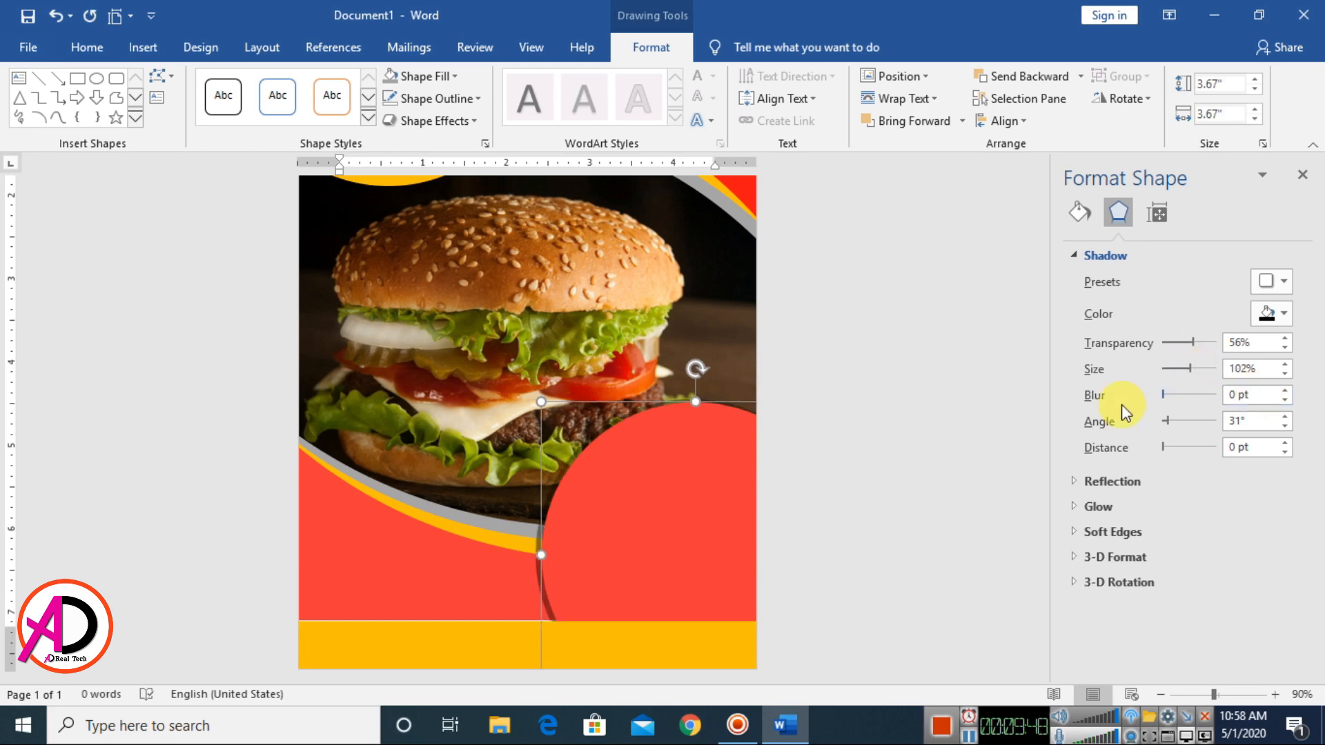
scroll(967, 393, up, 3)
click(967, 393)
scroll(875, 511, down, 3)
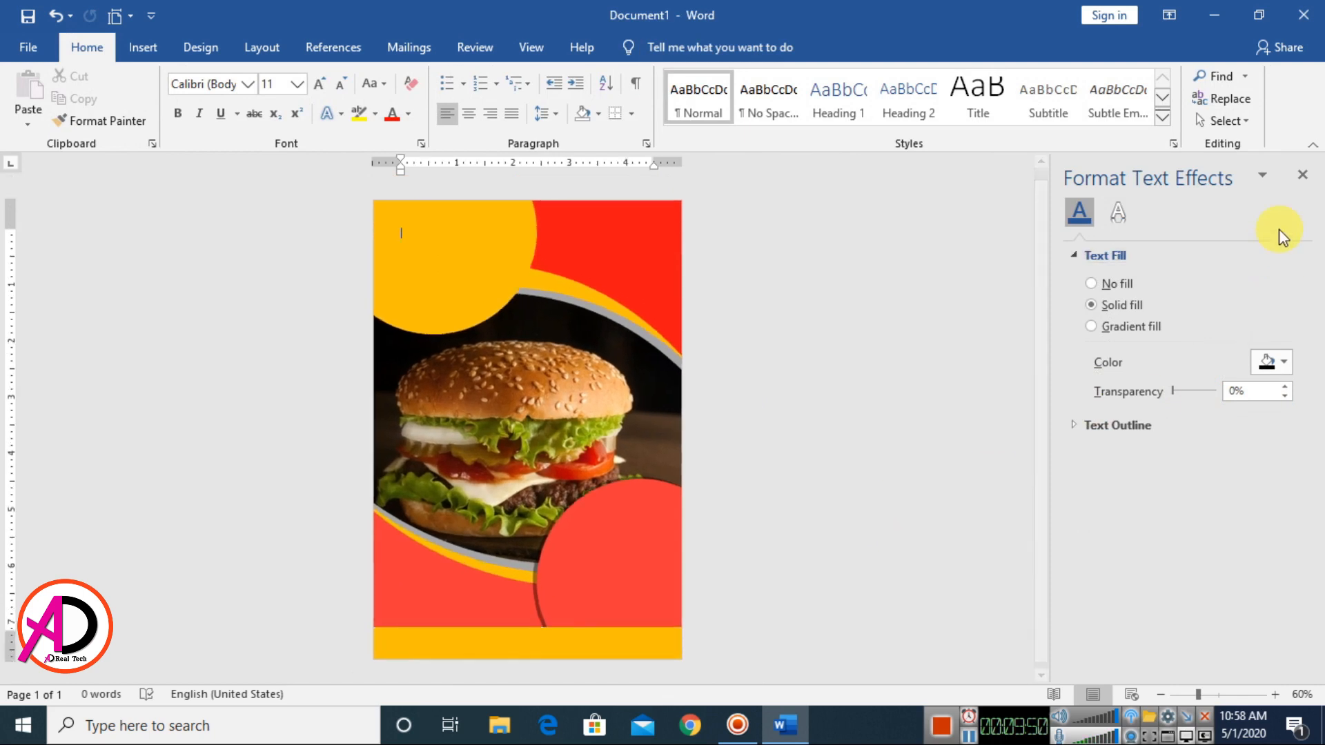
click(1303, 174)
Step: Apply an outer shadow offset to the bottom to the orange circle in the page's upper corner
click(614, 263)
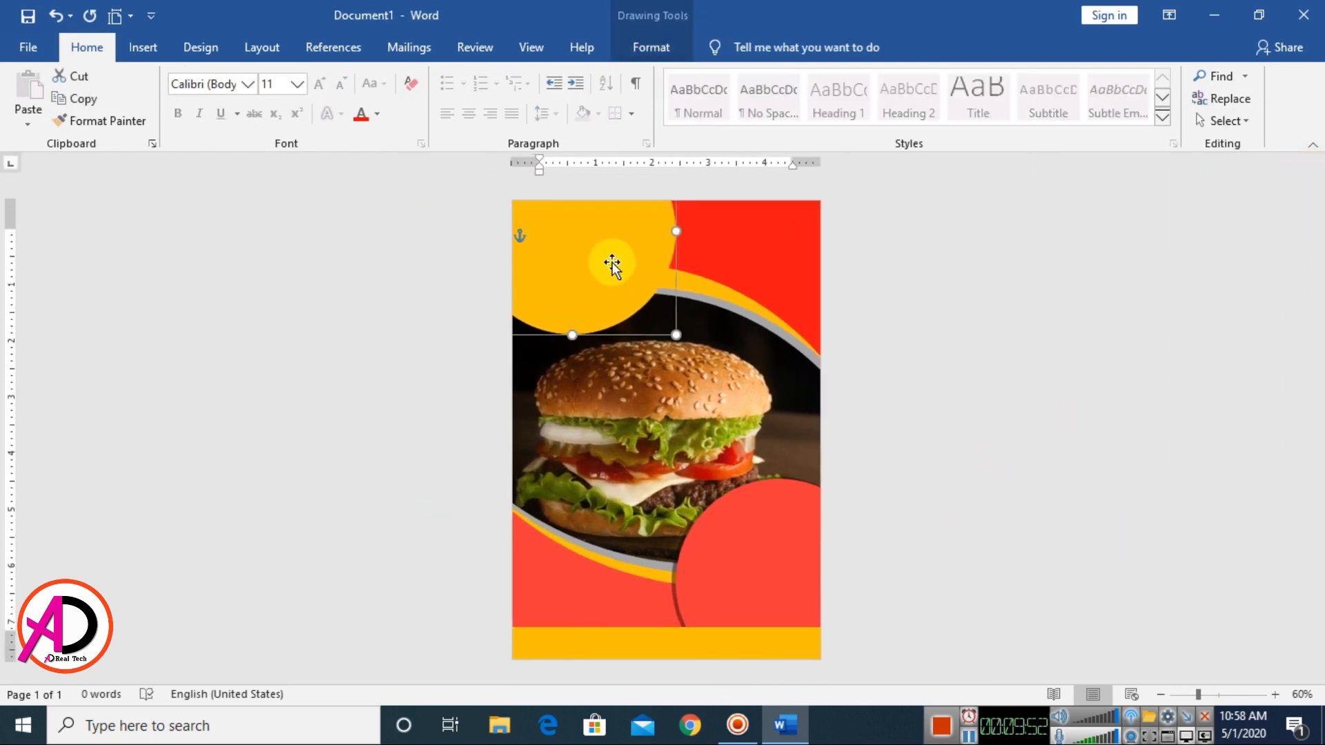
click(651, 47)
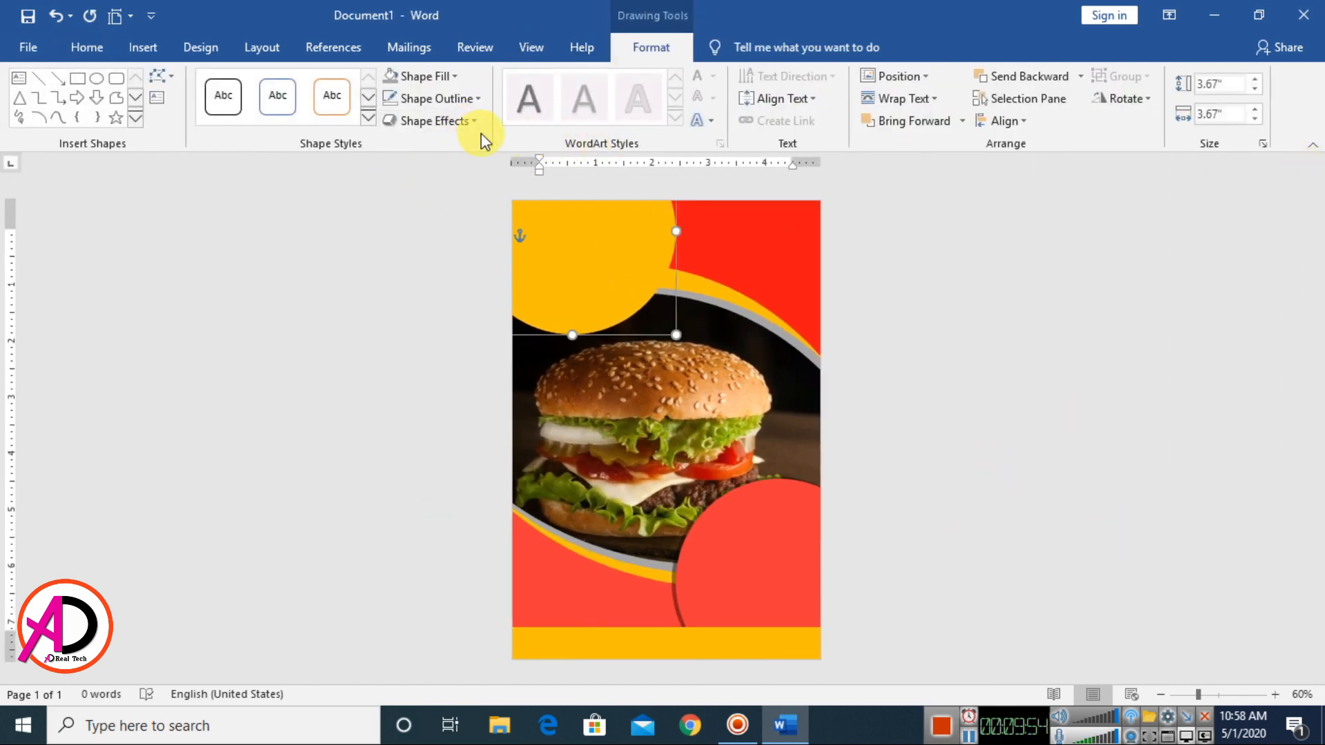
click(485, 145)
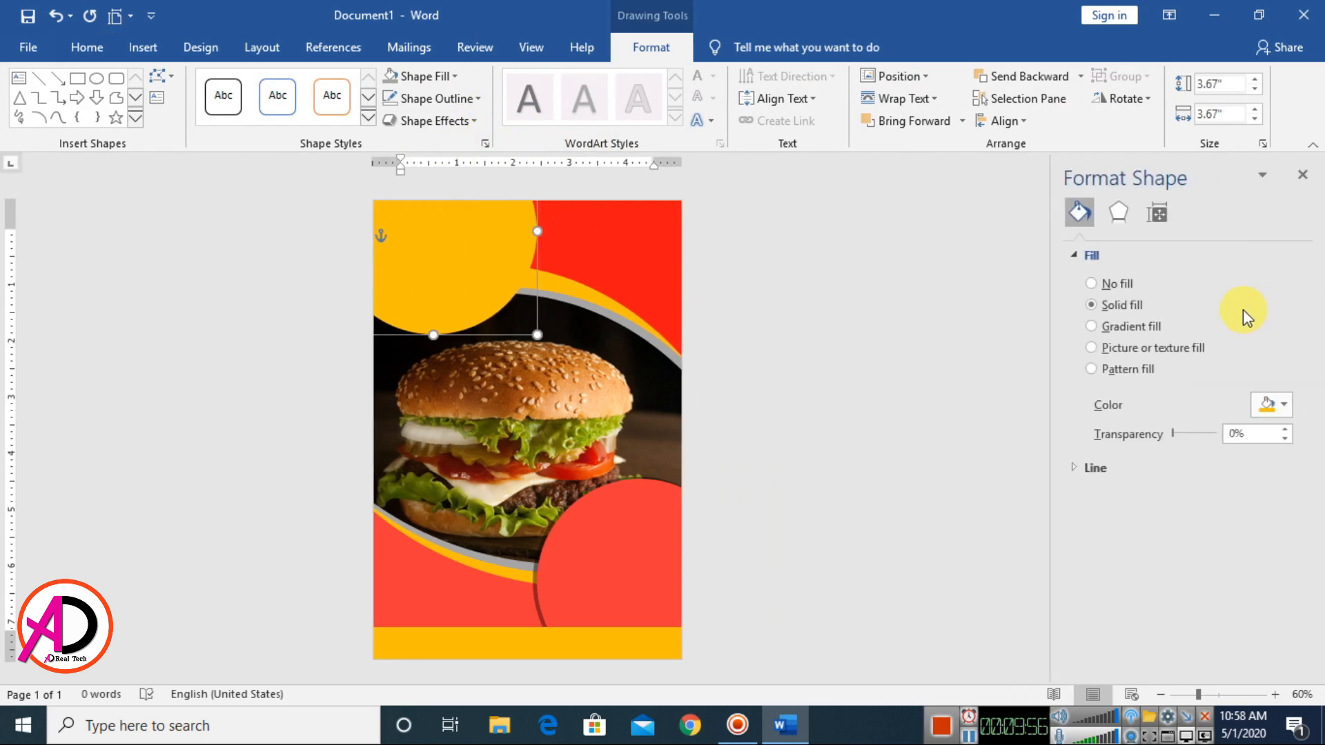
click(1117, 212)
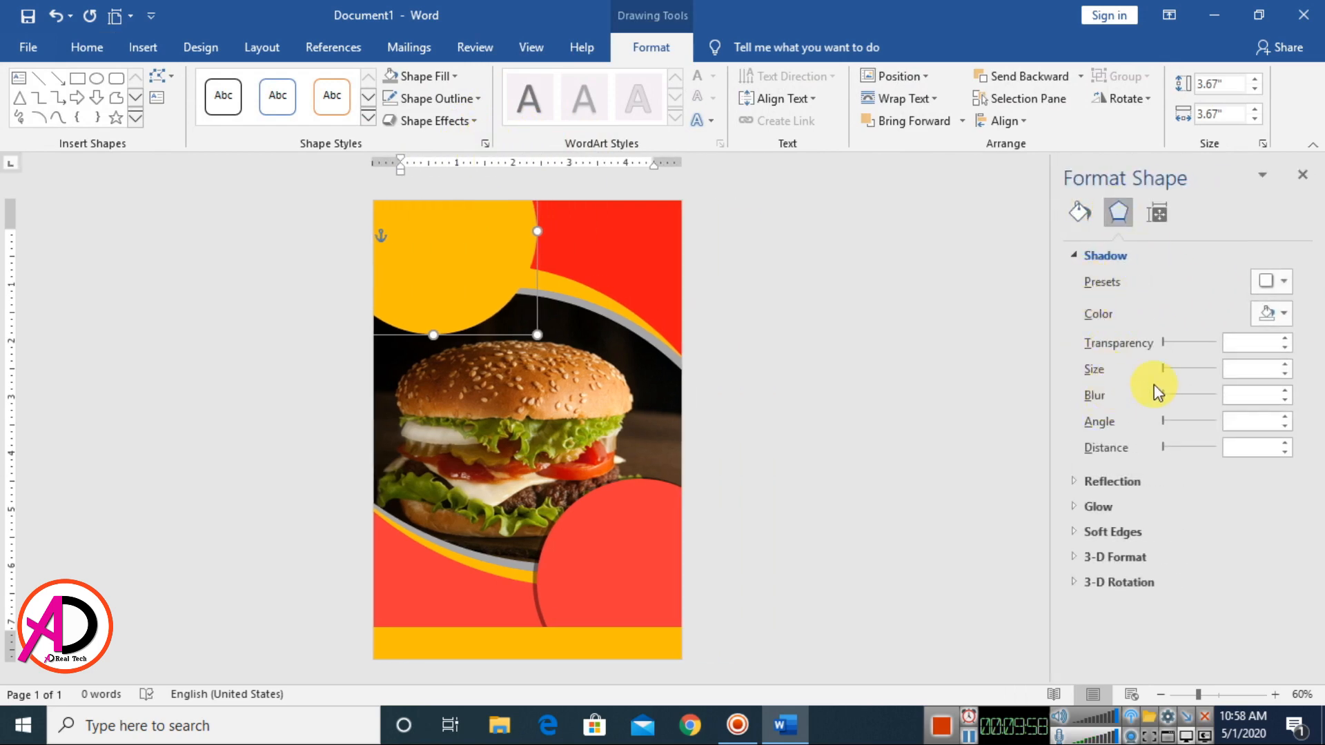
click(1284, 282)
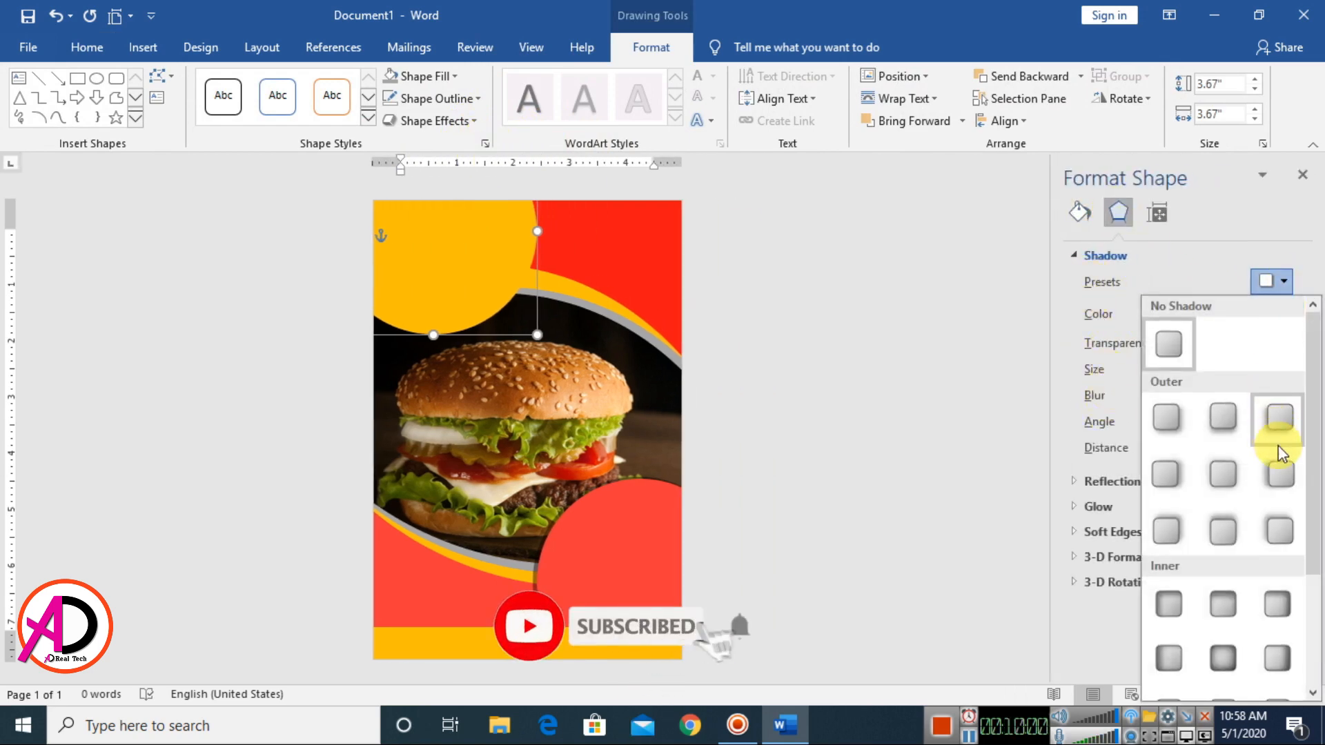
click(1223, 418)
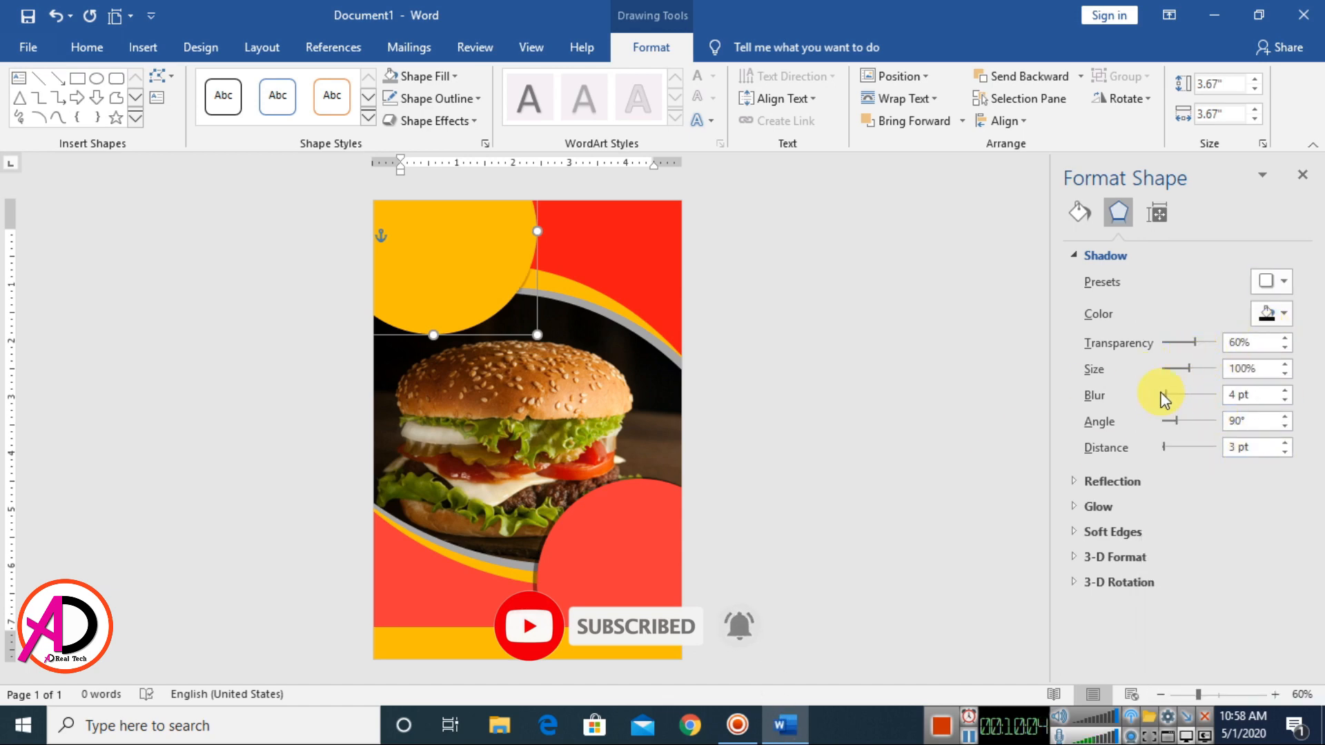
Step: Set the orange circle's shadow to 0 pt blur and 103% size
drag(1167, 397, 1188, 370)
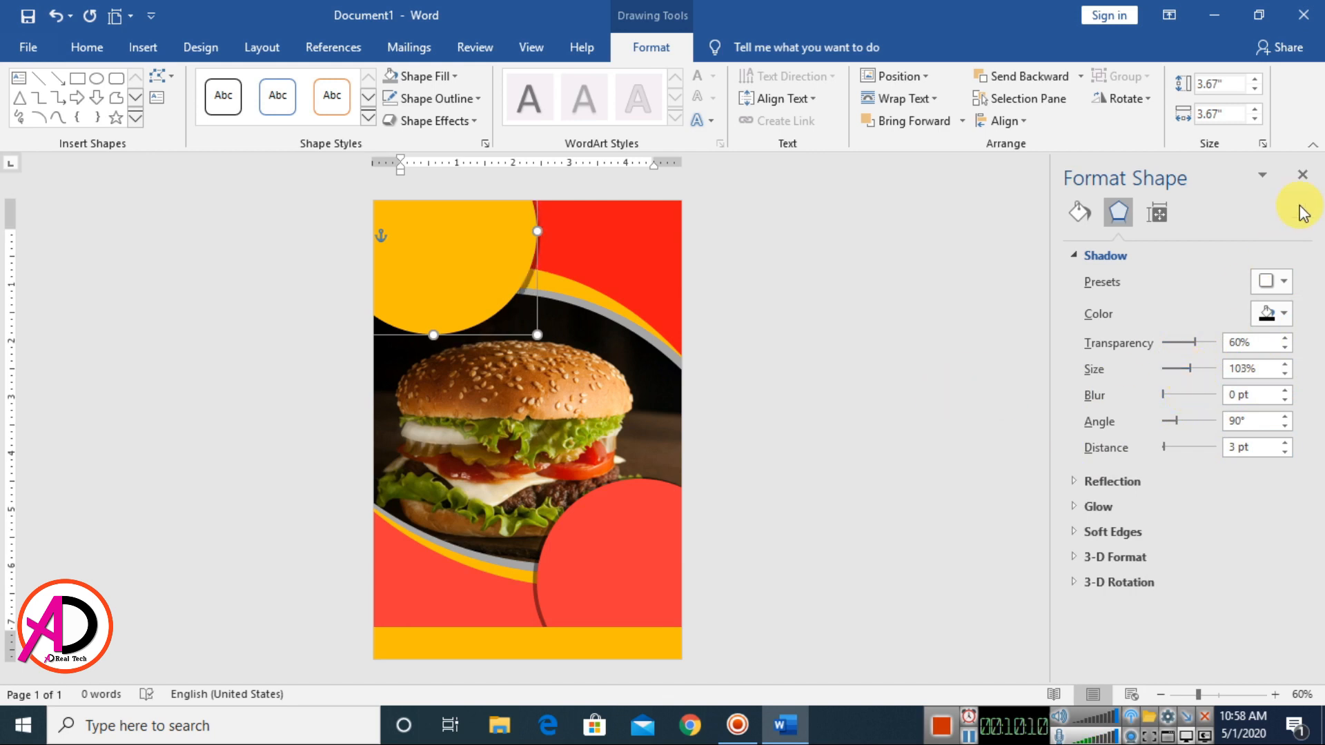
click(1302, 175)
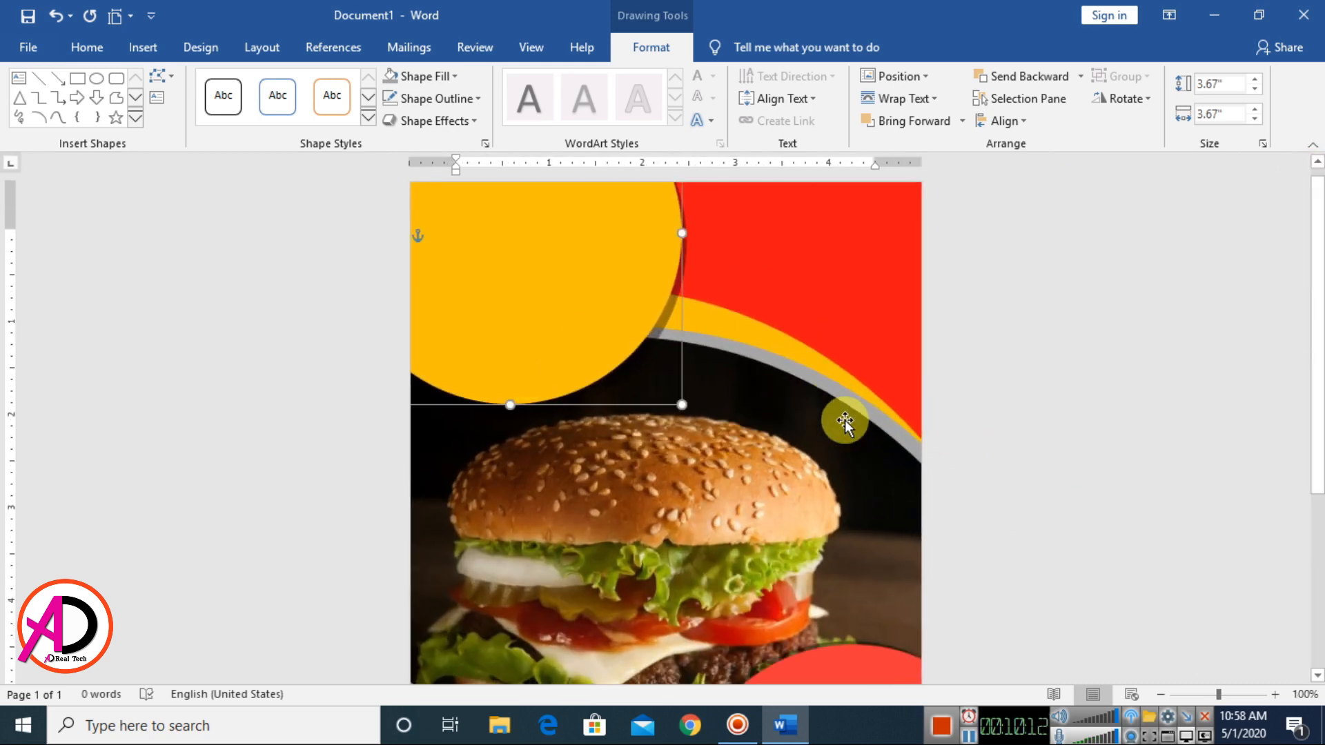
scroll(1017, 484, up, 3)
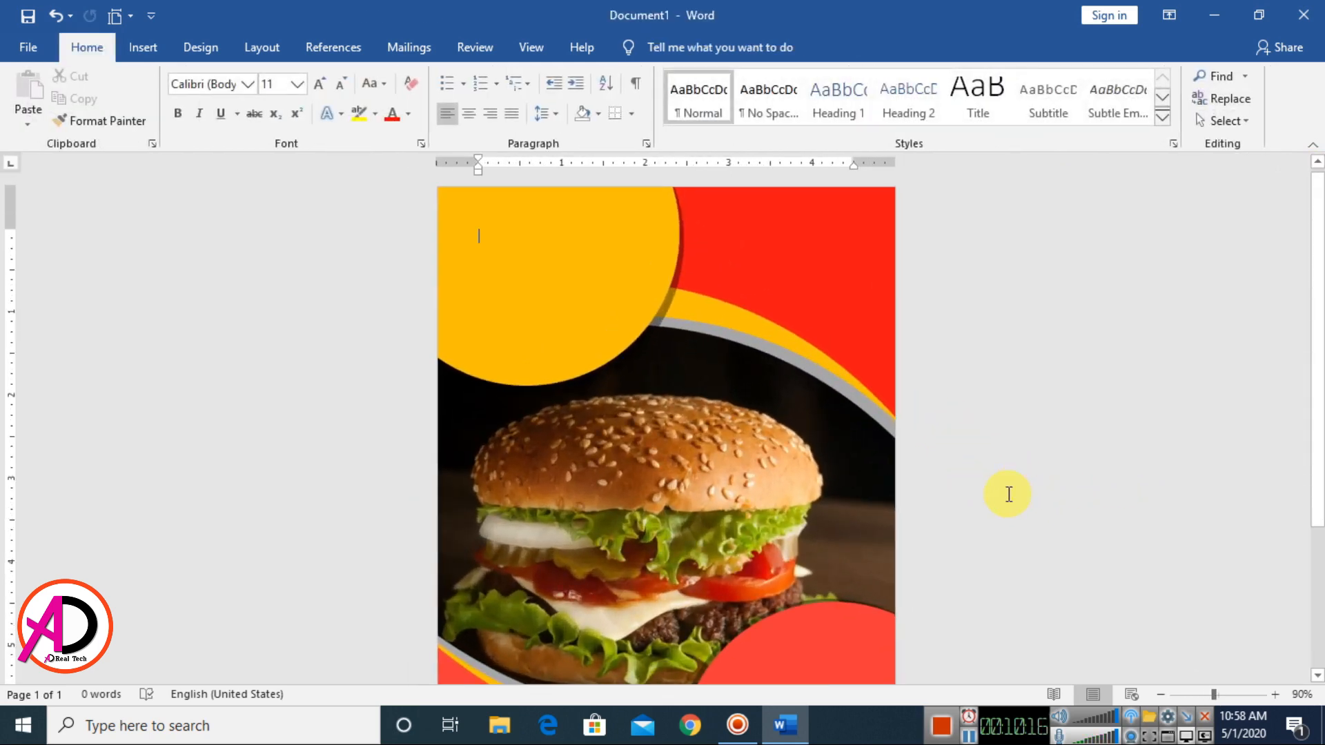
scroll(955, 494, down, 4)
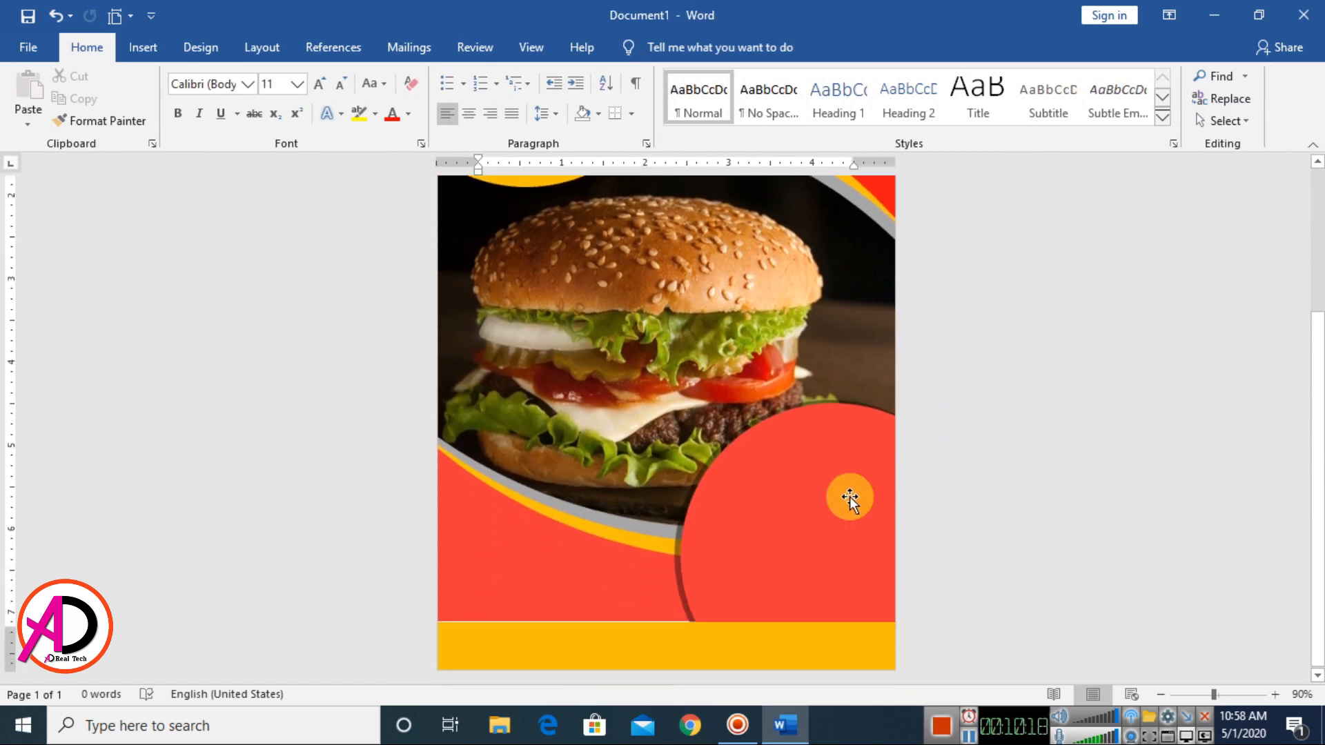
scroll(849, 496, up, 4)
Step: Insert a WordArt text object in the first black fill style over the orange circle
click(138, 48)
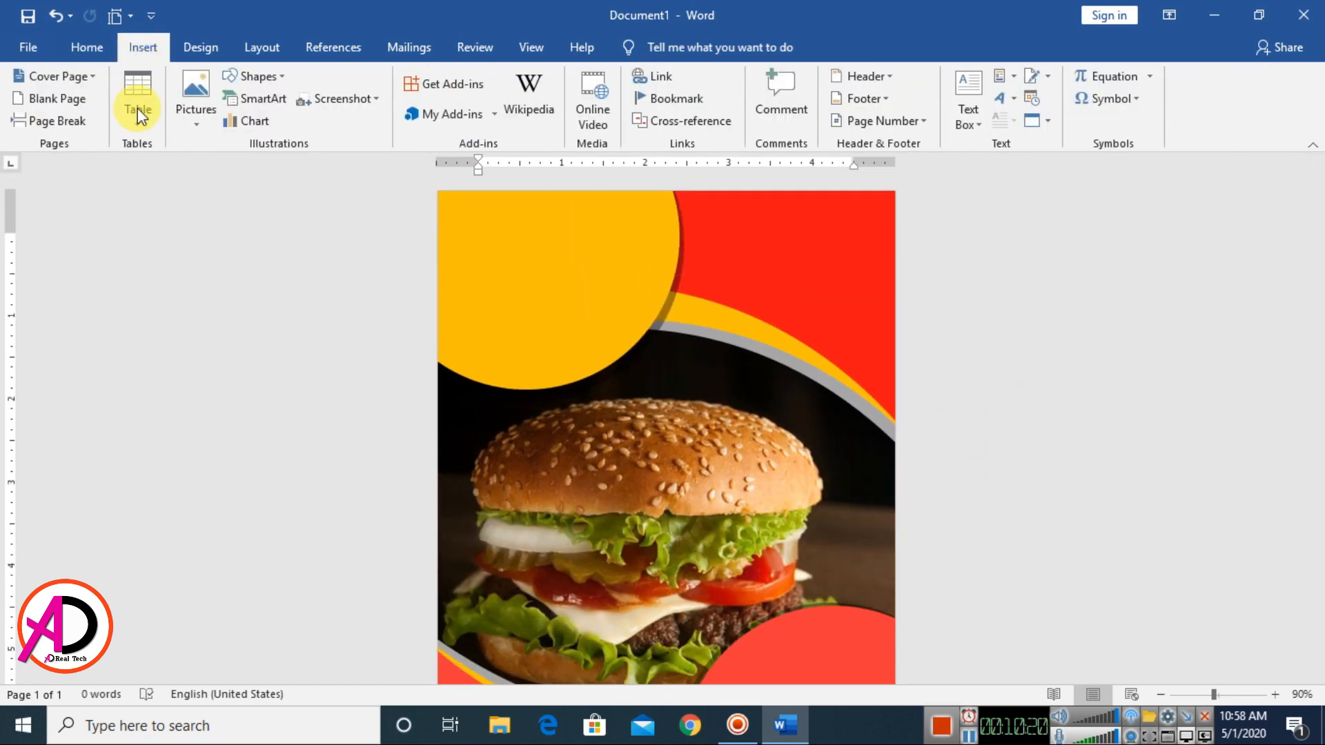
click(109, 45)
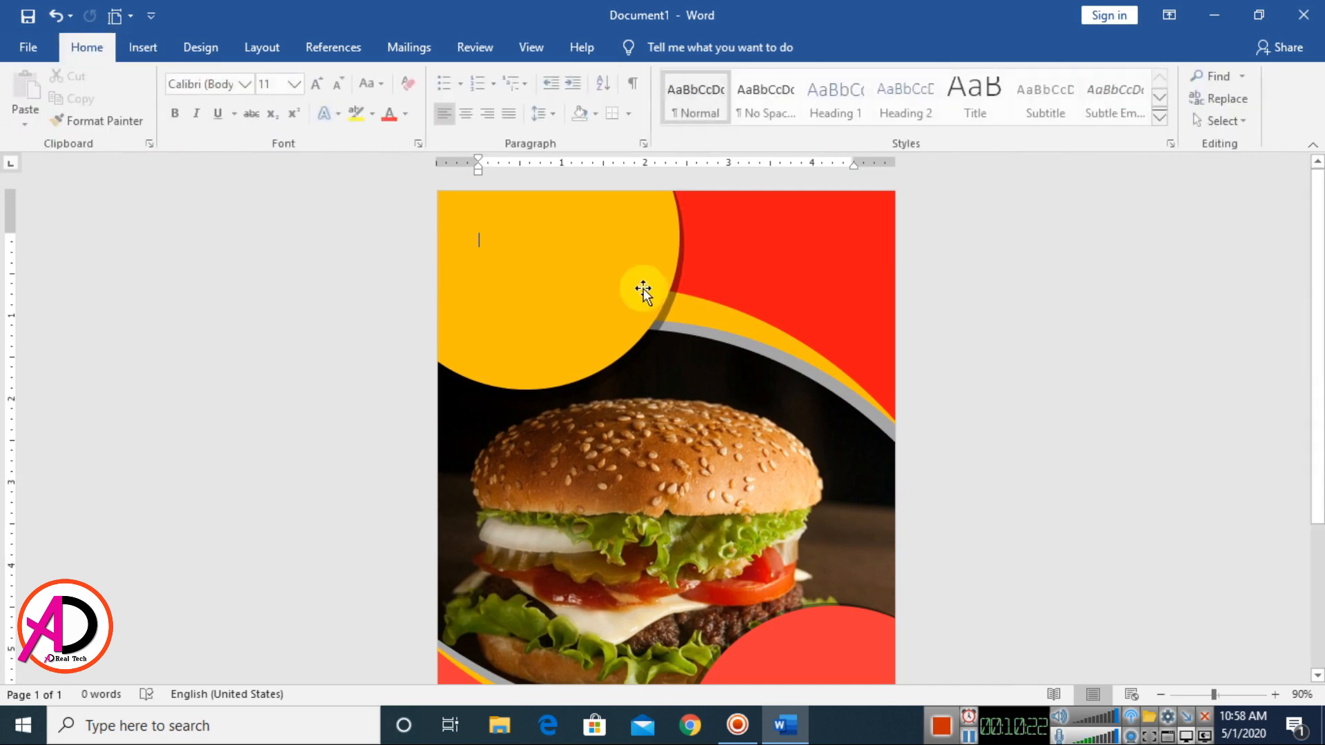
click(138, 49)
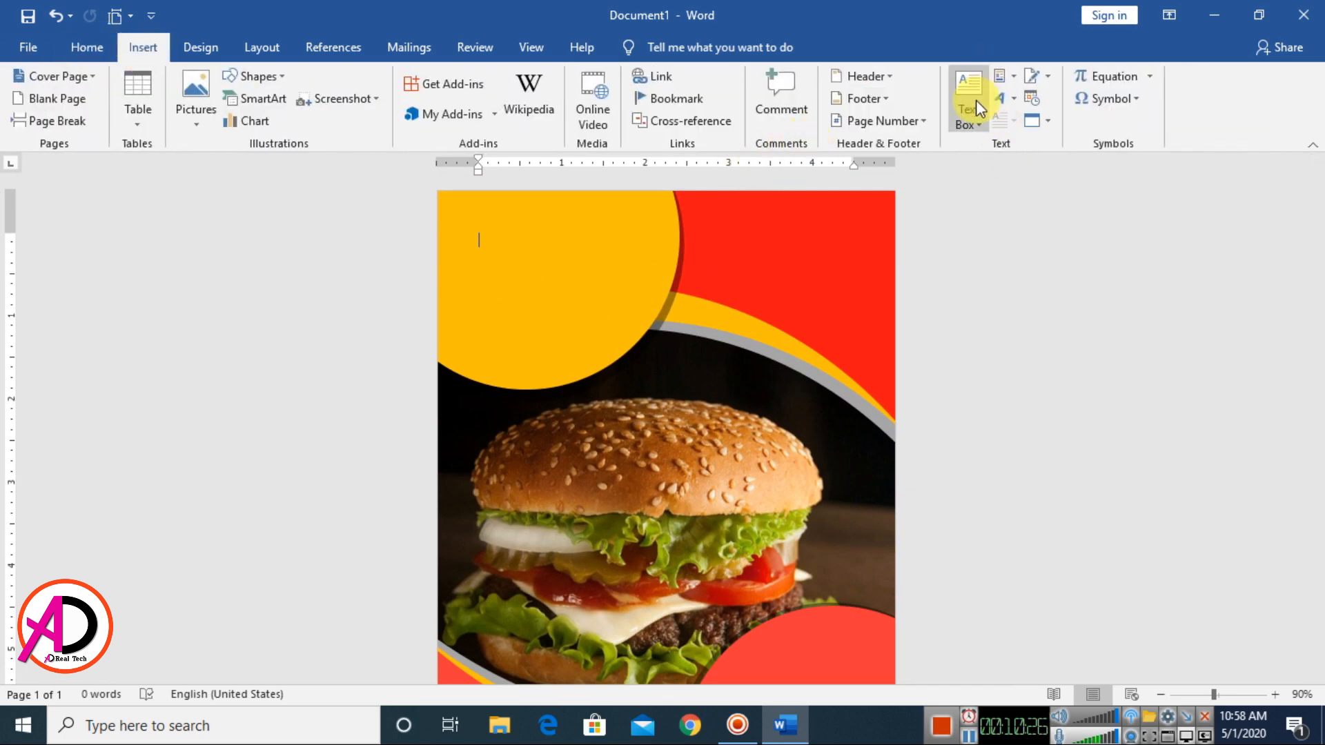
click(1013, 101)
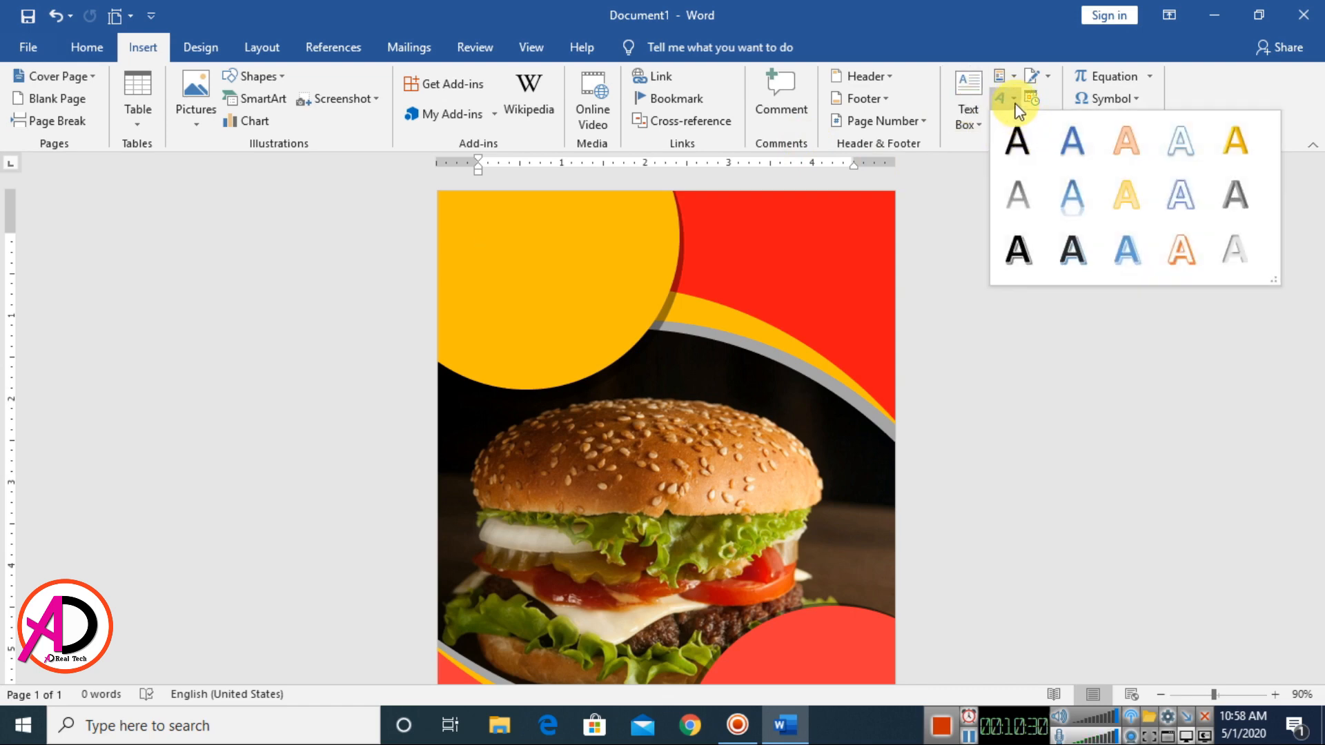
click(1013, 102)
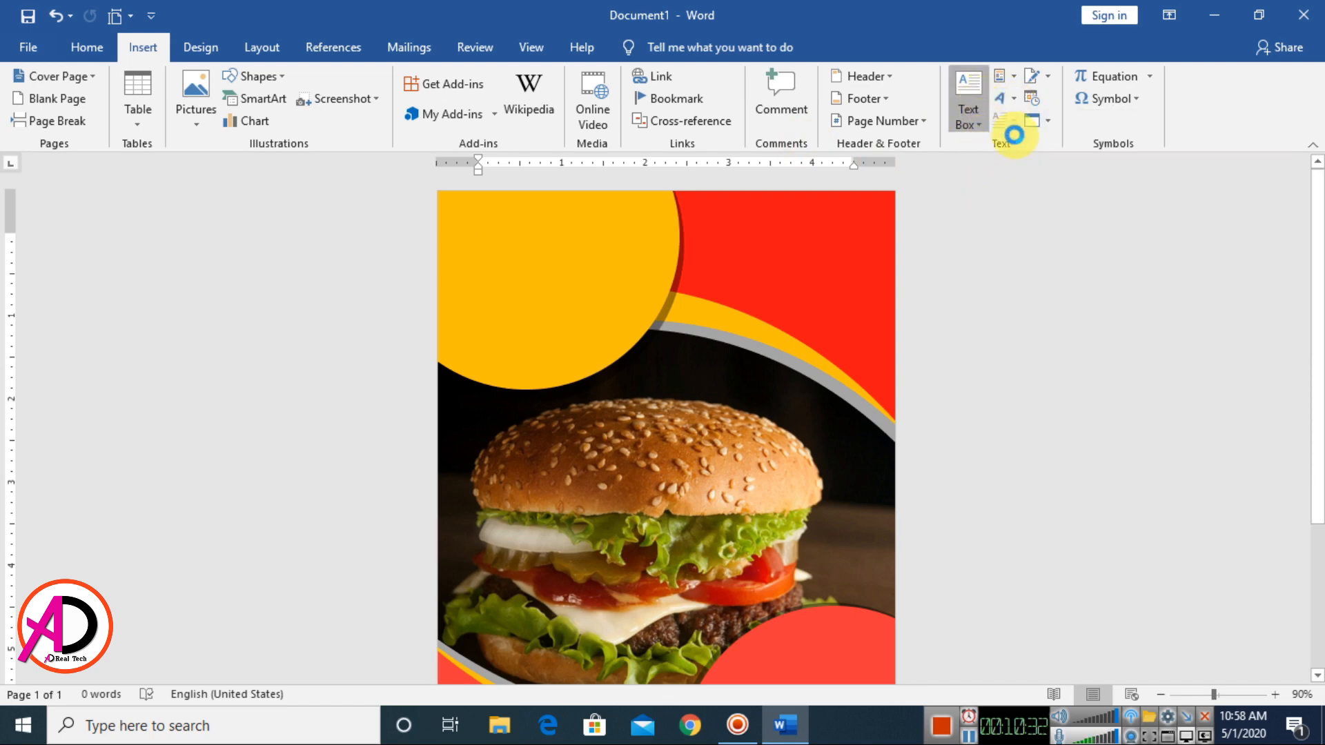
click(1017, 98)
click(1017, 98)
click(1017, 140)
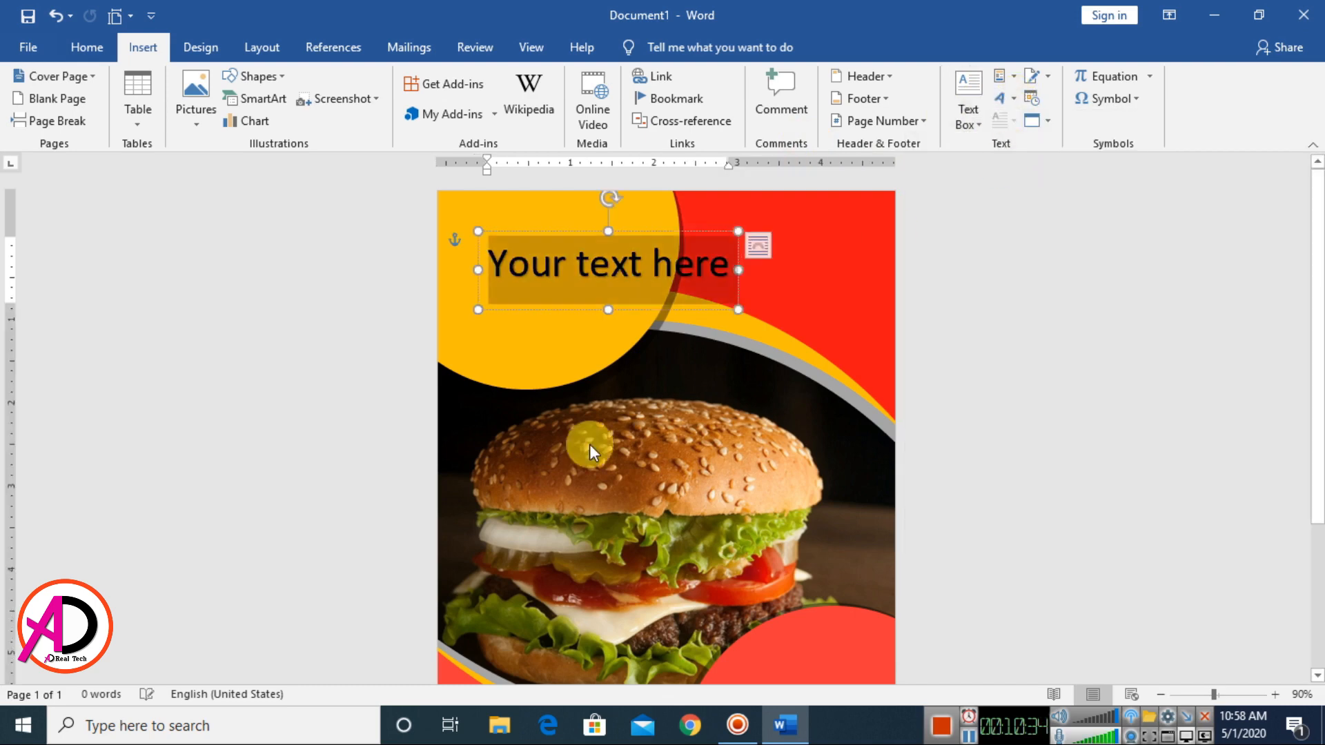
Step: Clear the formatting of the new WordArt text and replace its placeholder with "Burger"
click(80, 49)
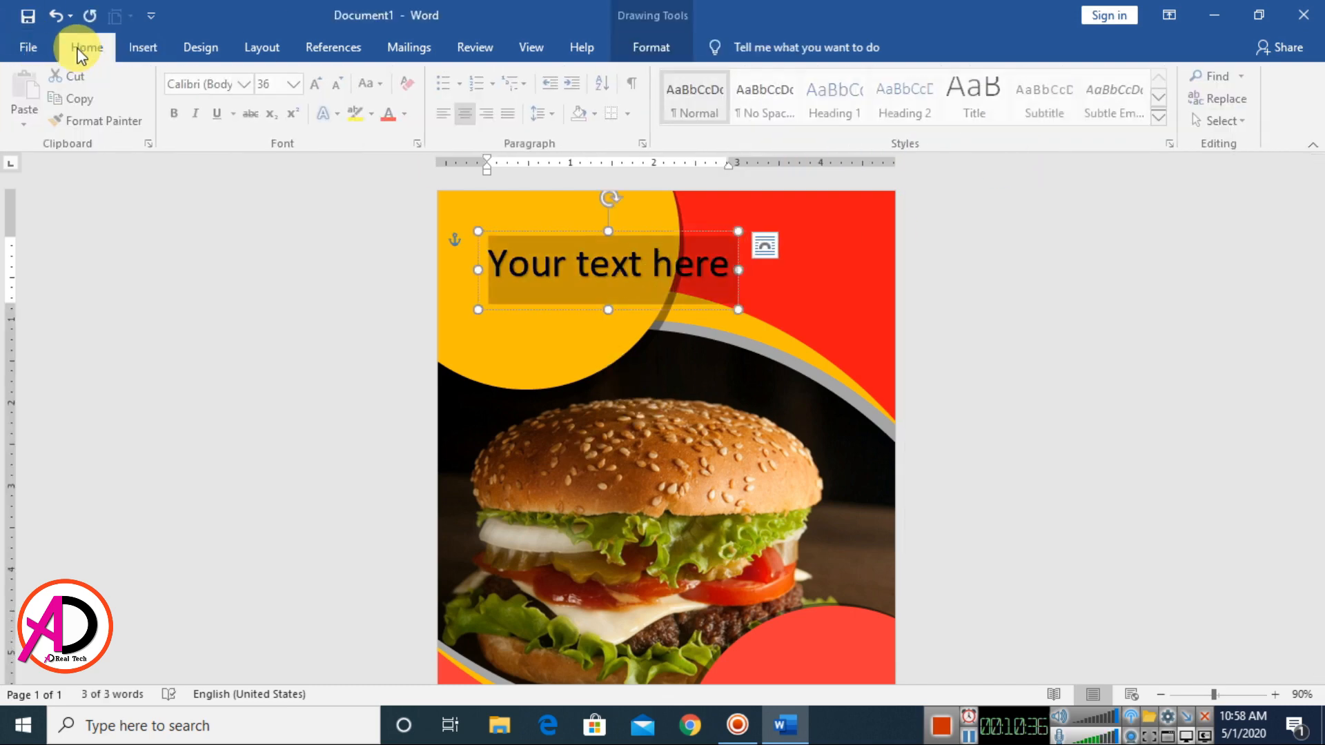
click(409, 81)
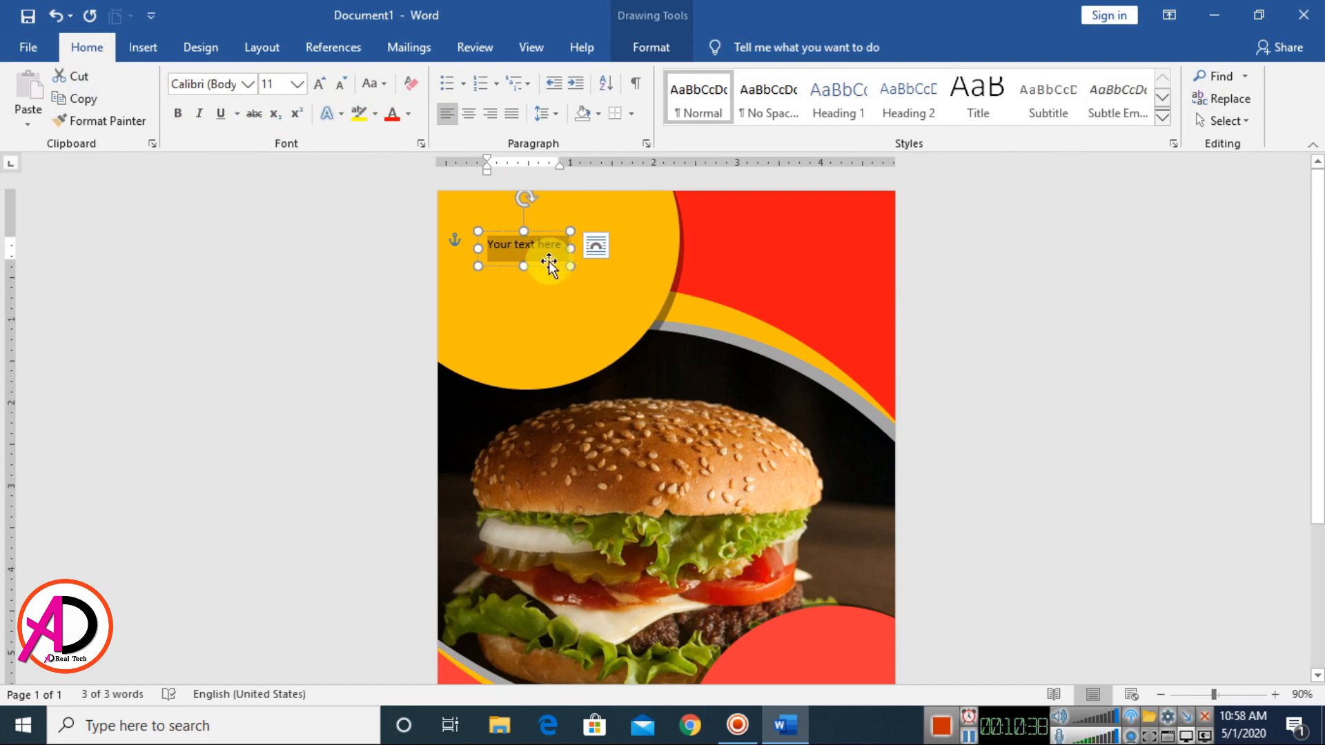
text(B)
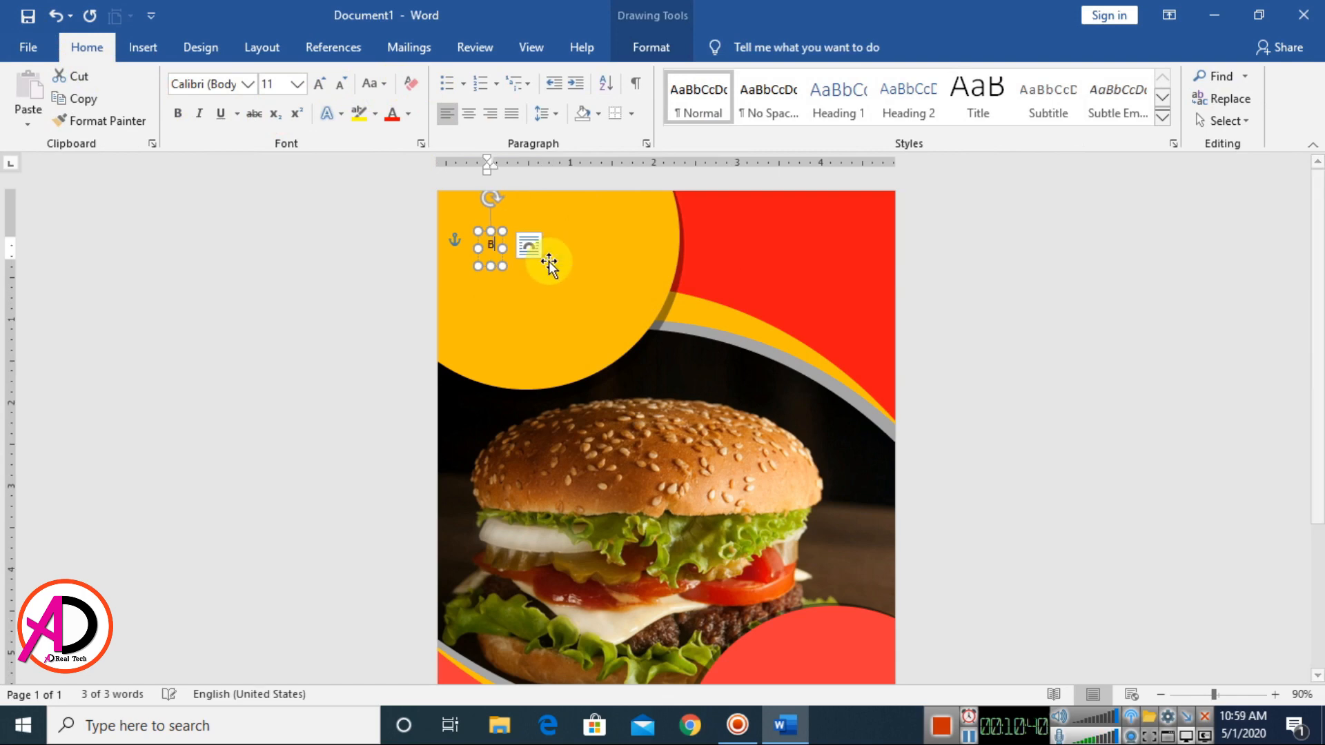
text(urger)
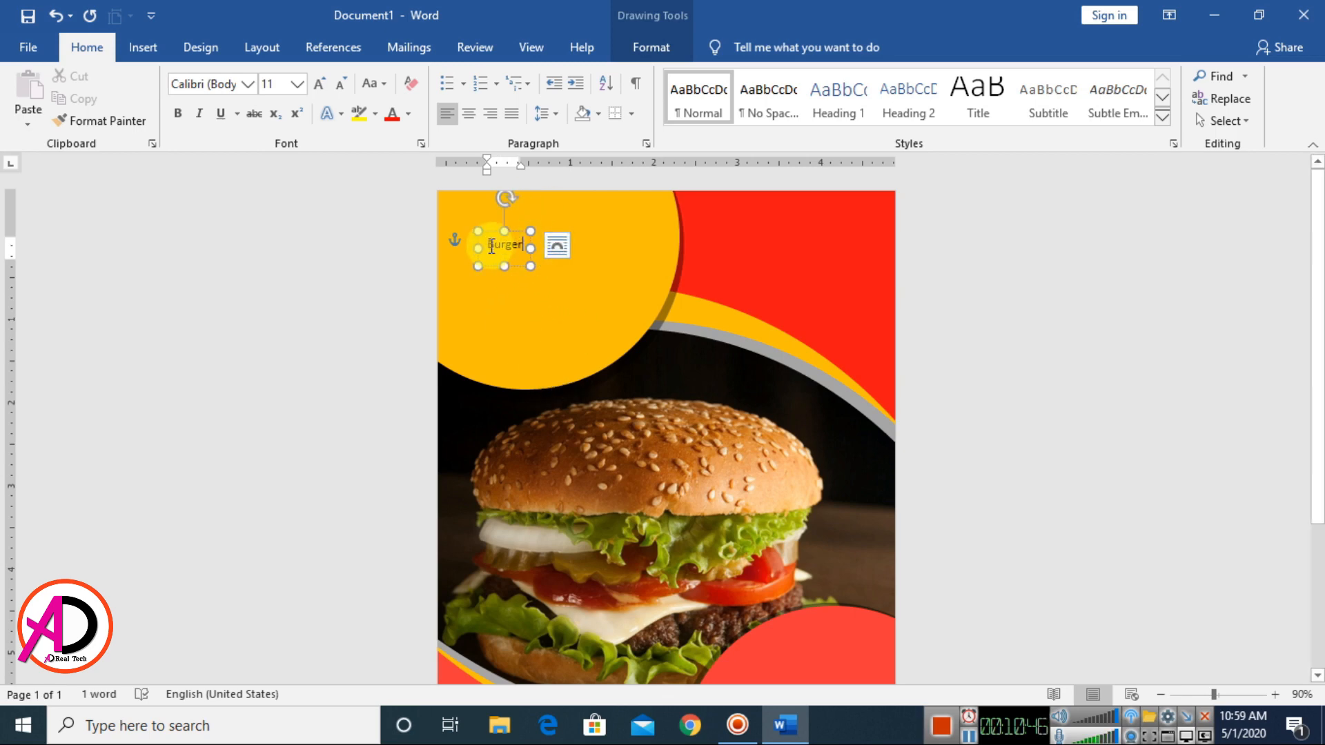
Step: Enlarge the "Burger" text to 24 pt
drag(525, 247, 473, 243)
click(319, 84)
click(319, 84)
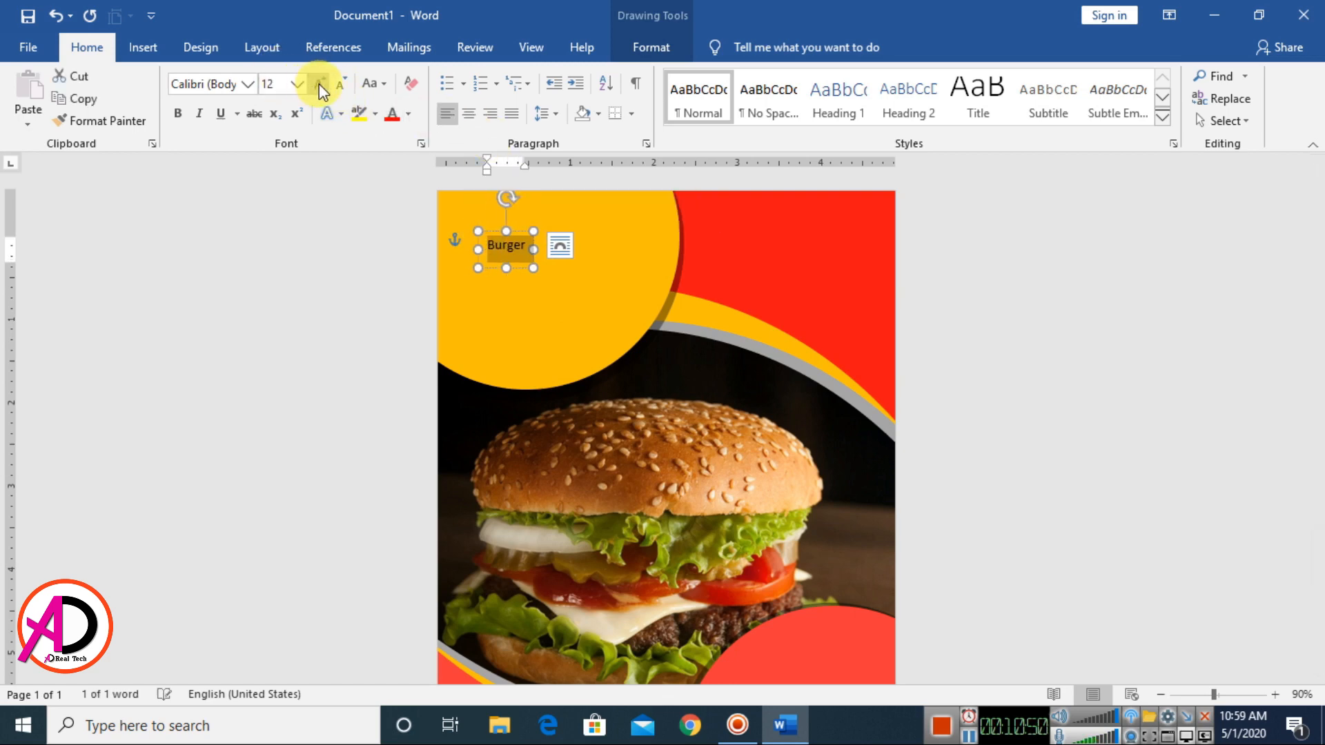
click(319, 84)
click(319, 84)
click(319, 84)
click(319, 84)
click(319, 84)
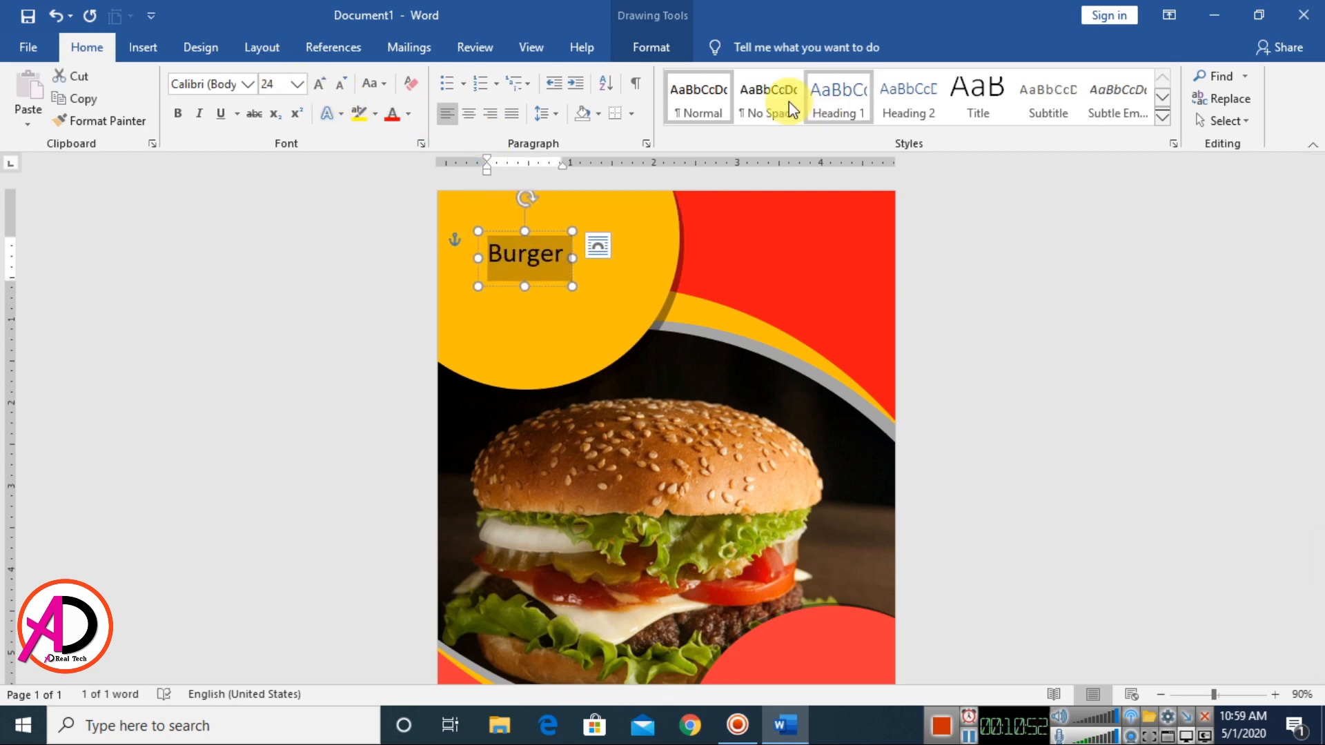
Step: Set the "Burger" text's line spacing to 1.0 and remove the space after its paragraph
click(552, 114)
click(561, 138)
click(553, 116)
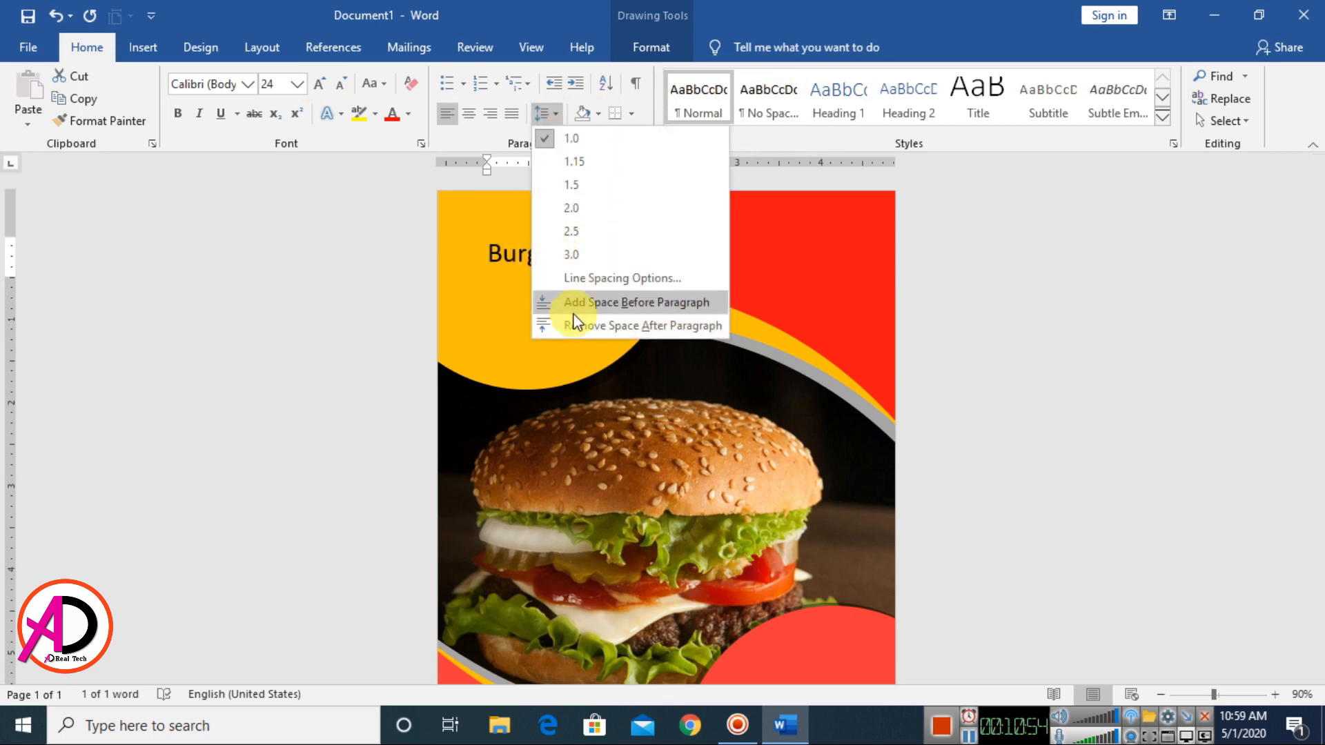
click(603, 328)
click(541, 254)
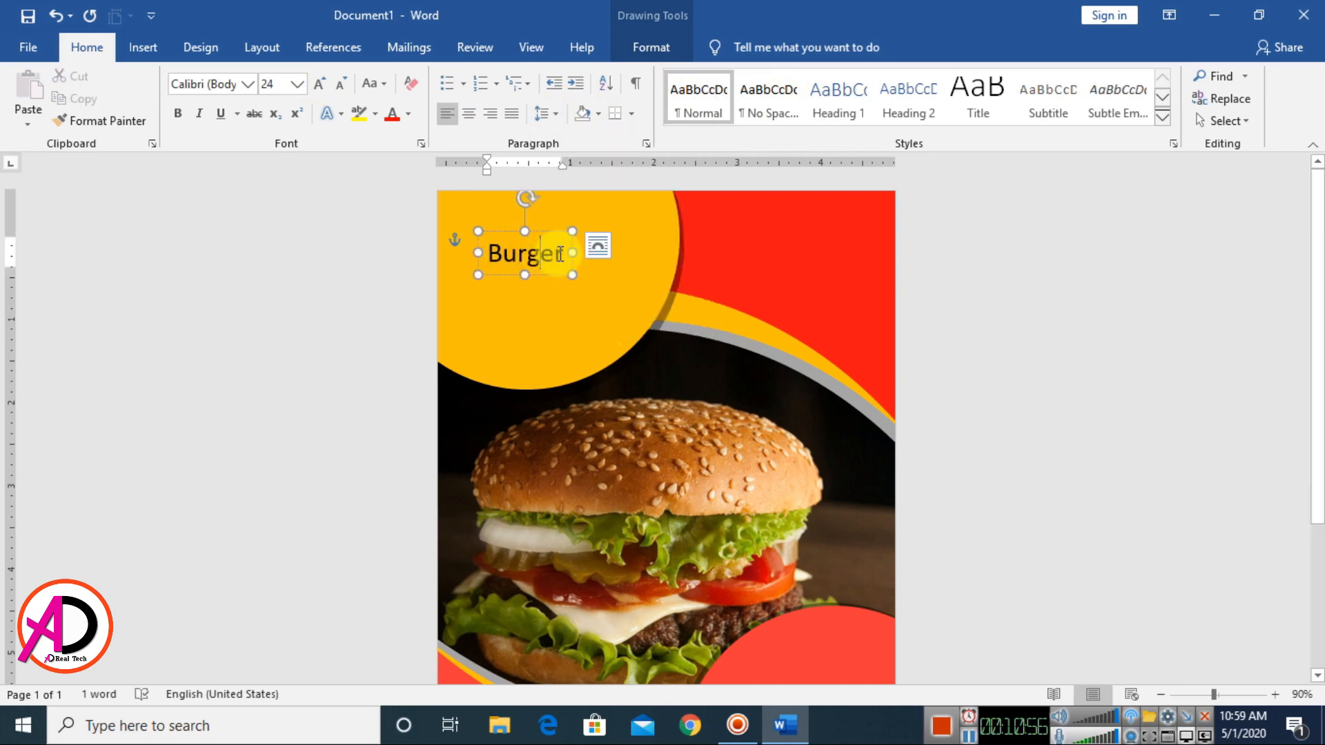
Step: Change the font of the "Burger" text to Khadija Spurs 2
drag(563, 254, 483, 254)
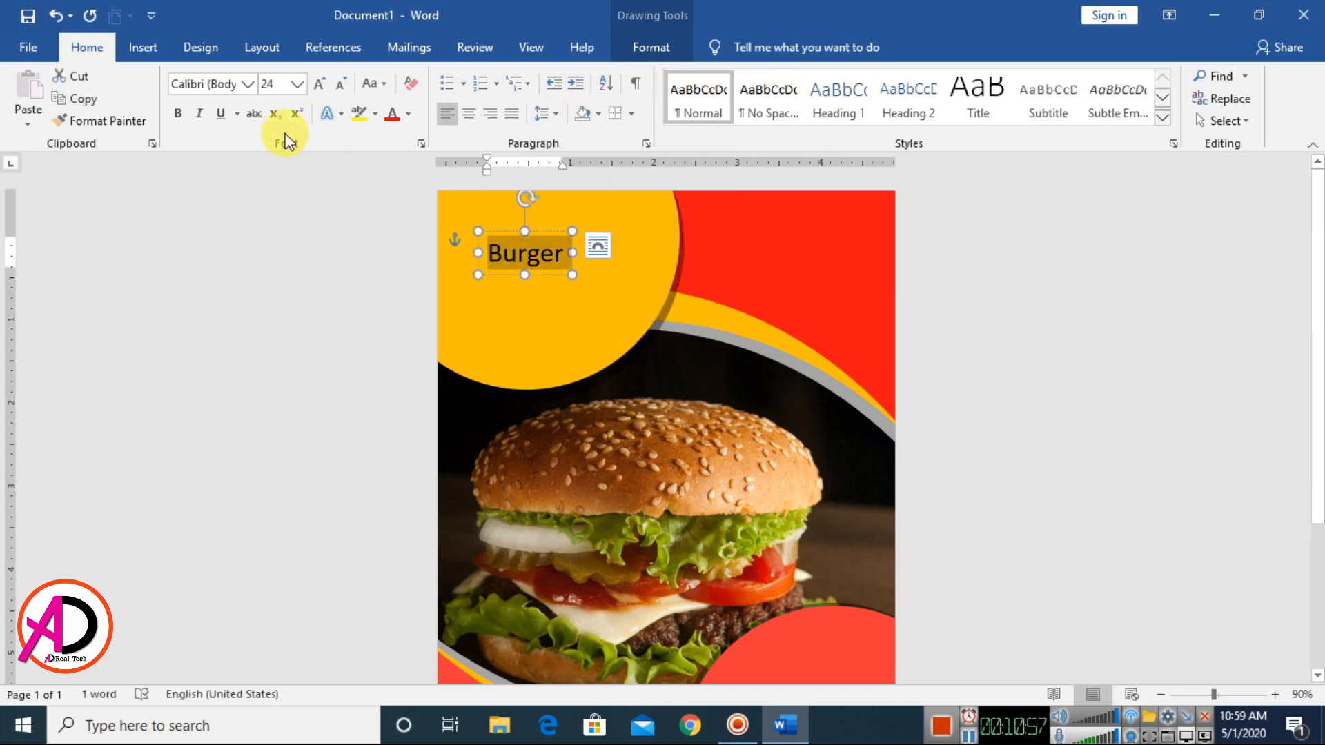
click(252, 80)
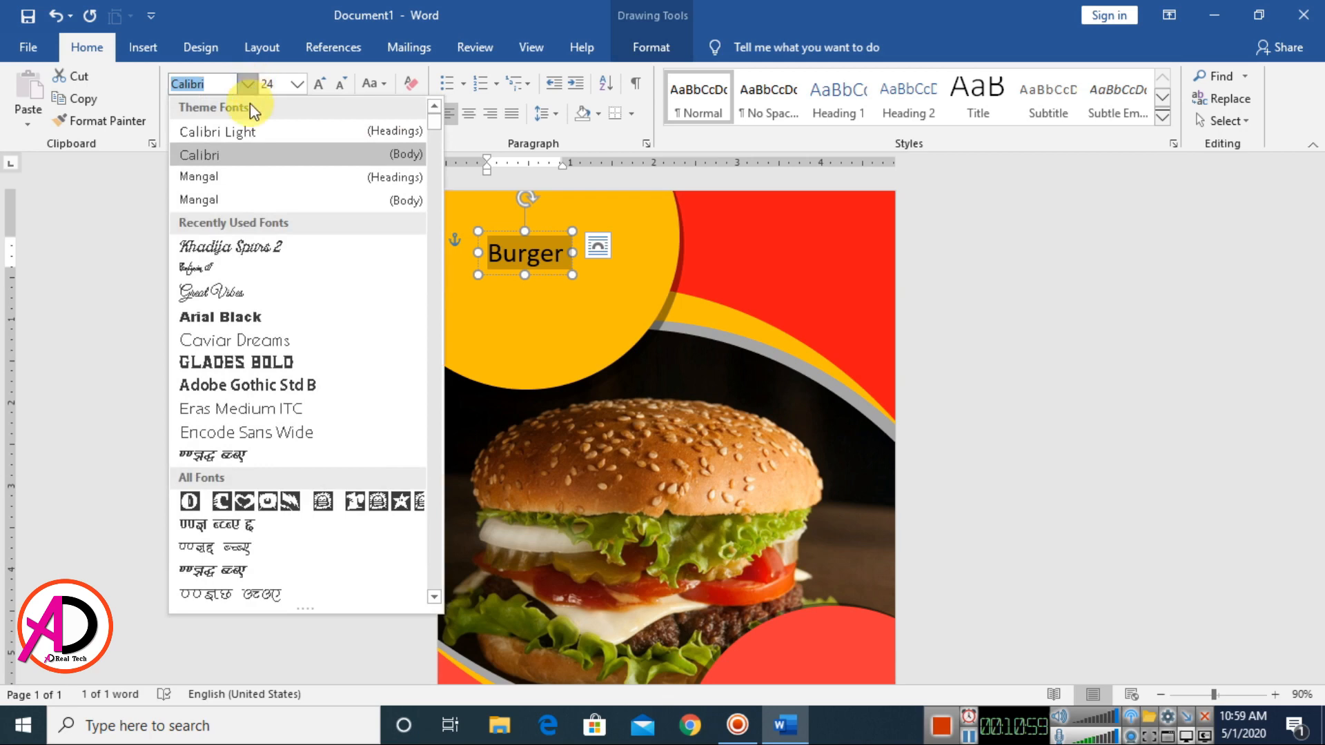
click(226, 240)
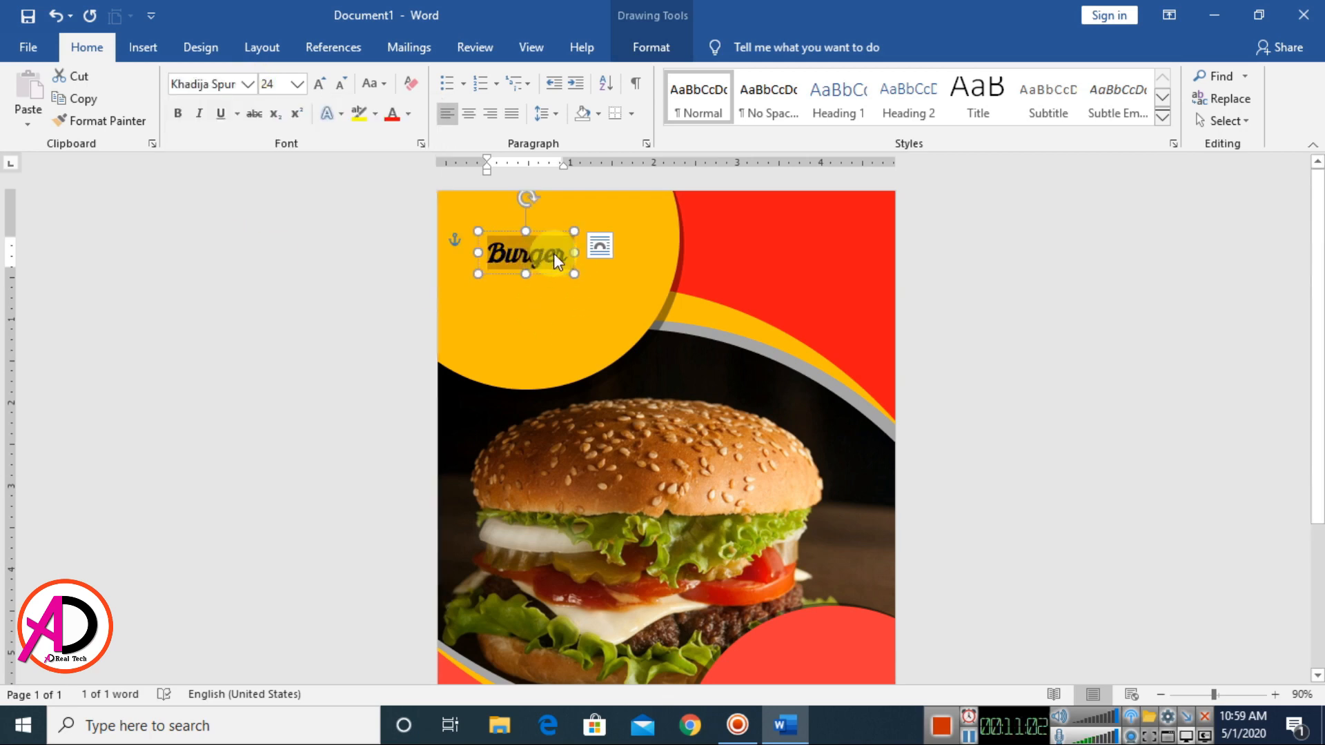
Step: Enlarge the "Burger" text to 48 pt and position it inside the orange circle
key(ctrl+shift+period)
key(ctrl+shift+period)
key(ctrl+shift+period)
key(ctrl+shift+period)
key(ctrl+shift+period)
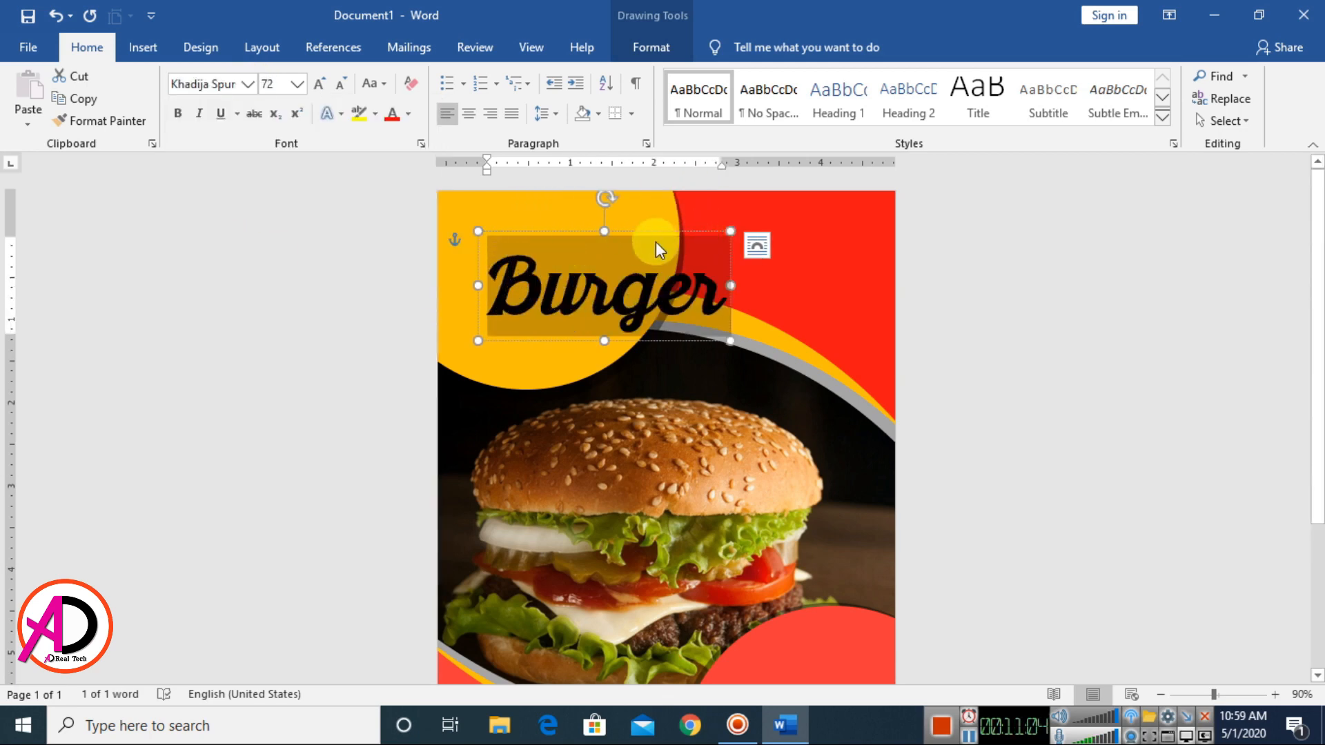
drag(652, 230, 594, 212)
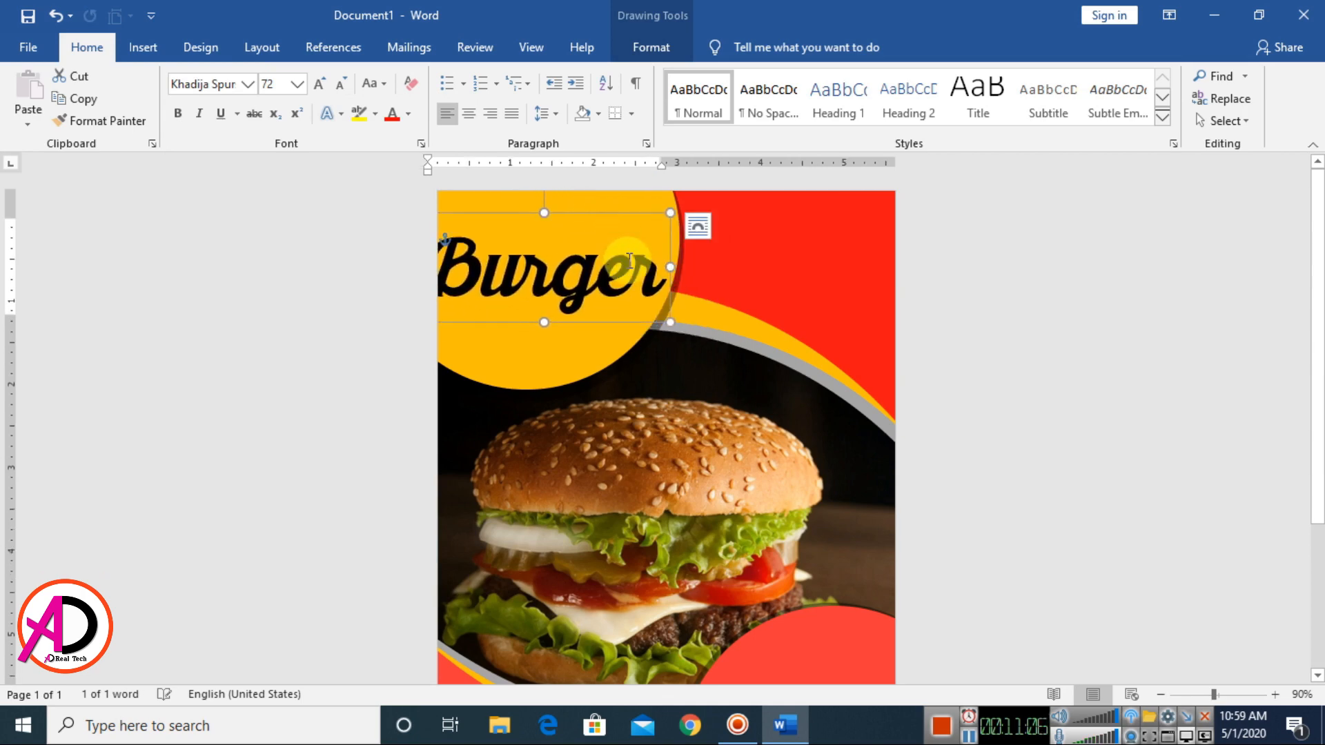
key(ctrl+z)
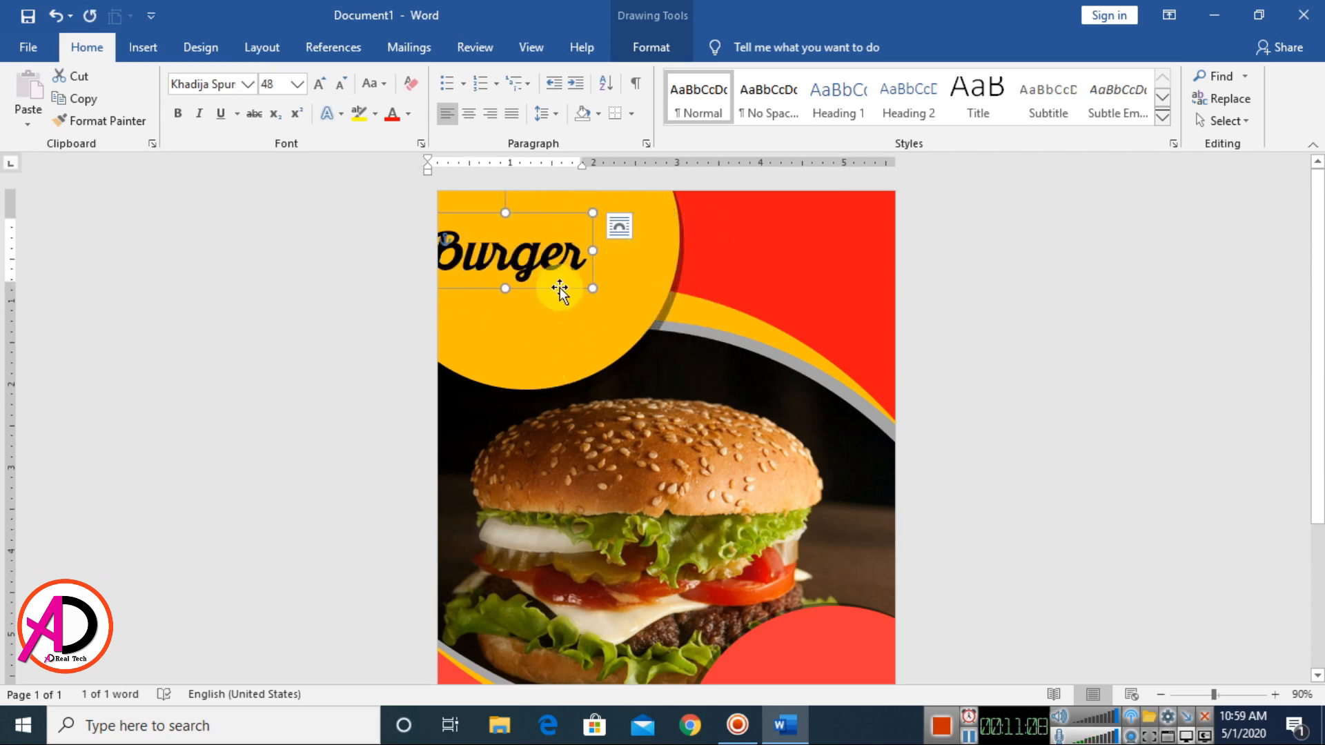
drag(560, 287, 600, 295)
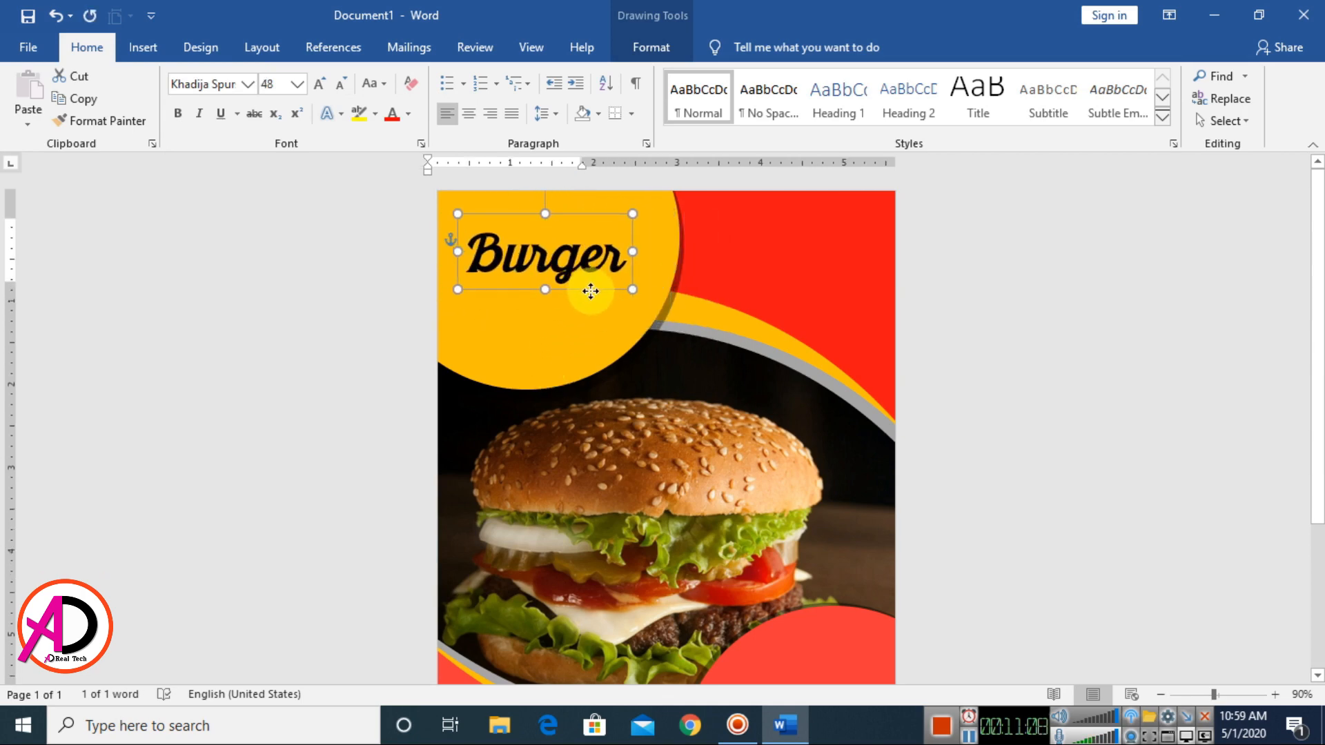
click(1138, 355)
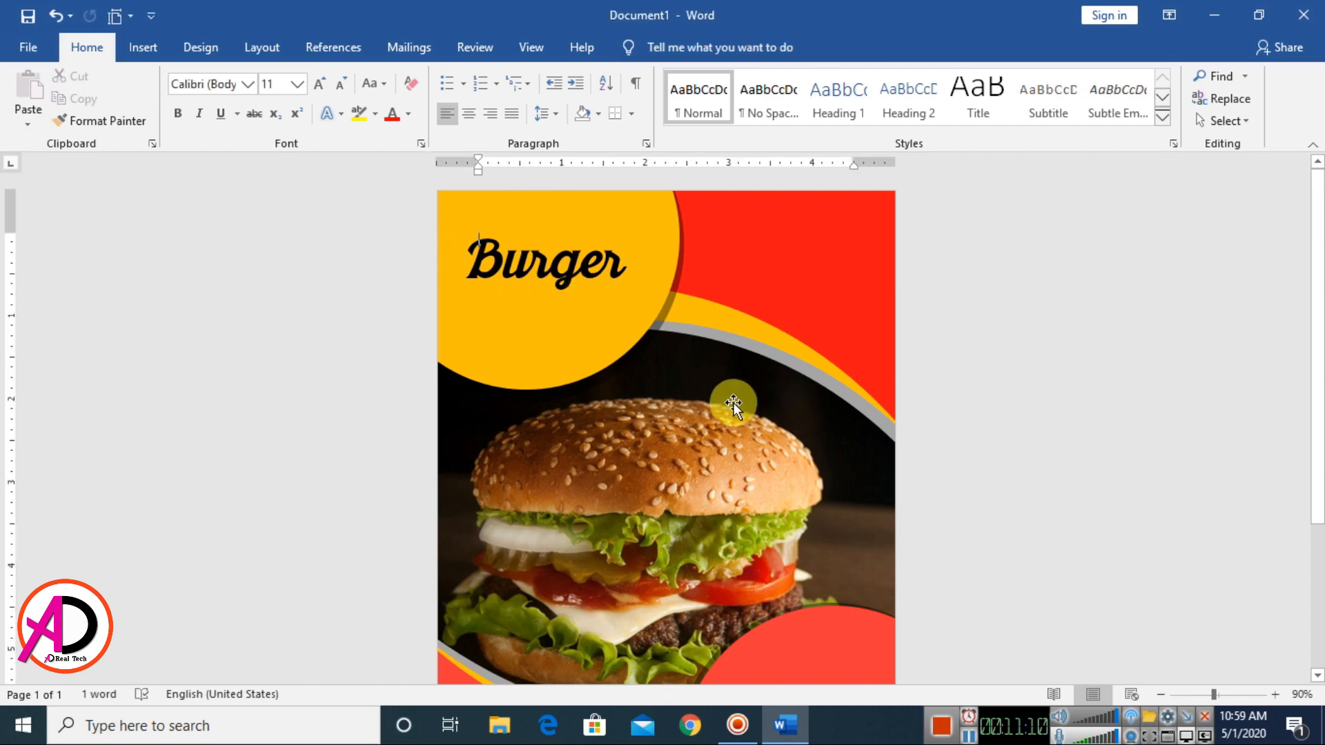
Step: Insert a second WordArt text object in the first black fill style and clear its formatting
click(146, 46)
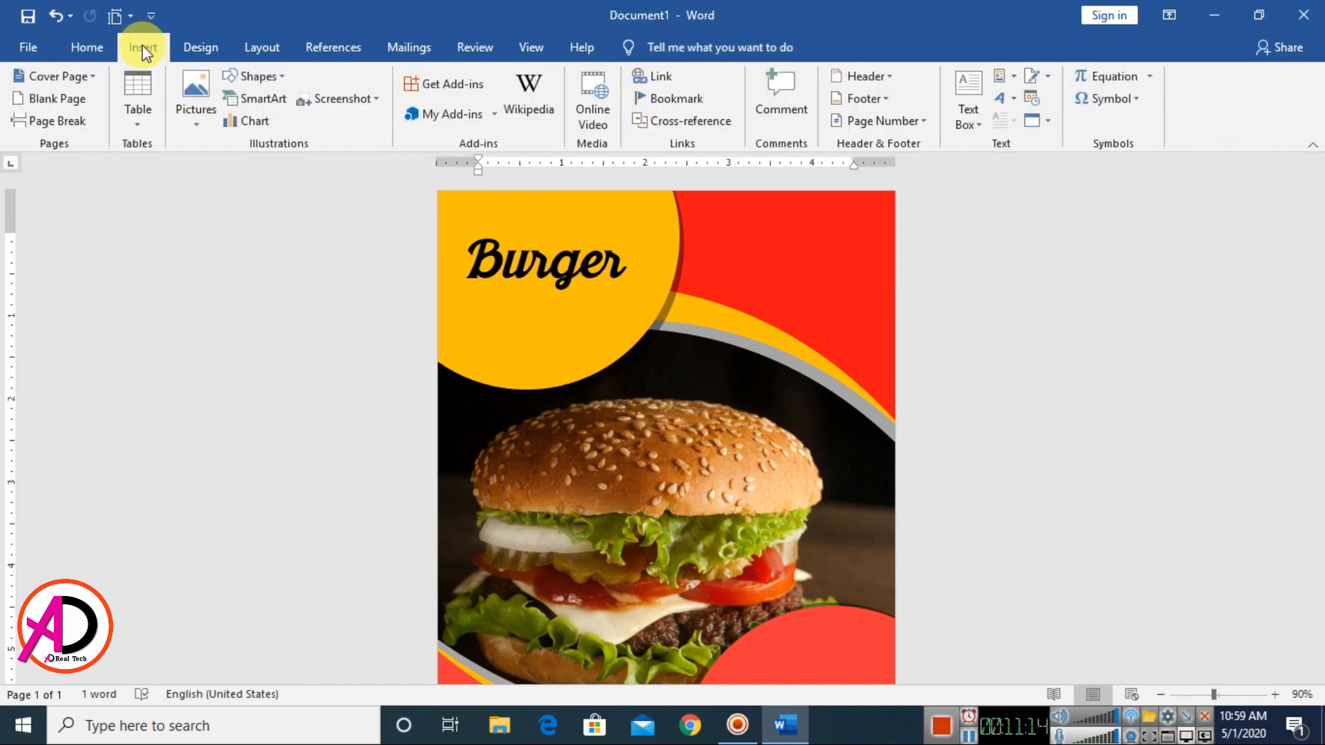
click(1009, 104)
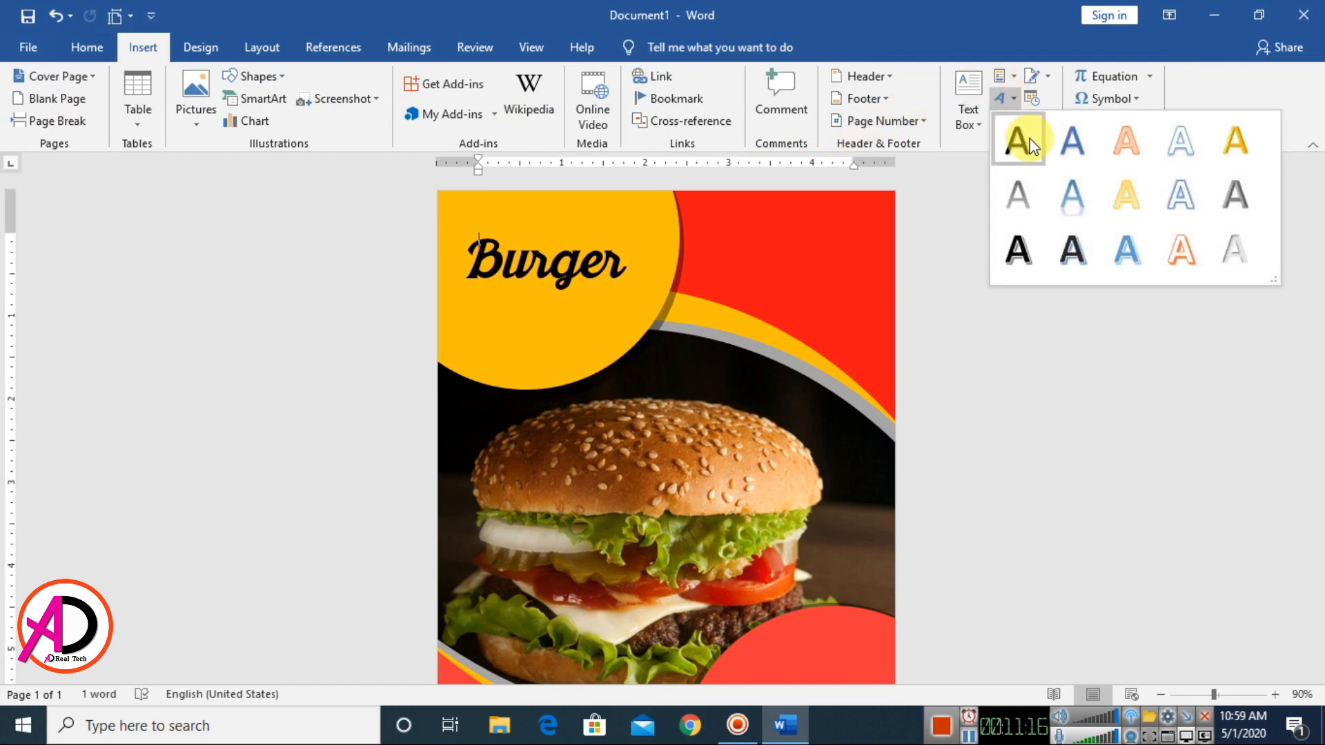
click(1020, 139)
click(99, 59)
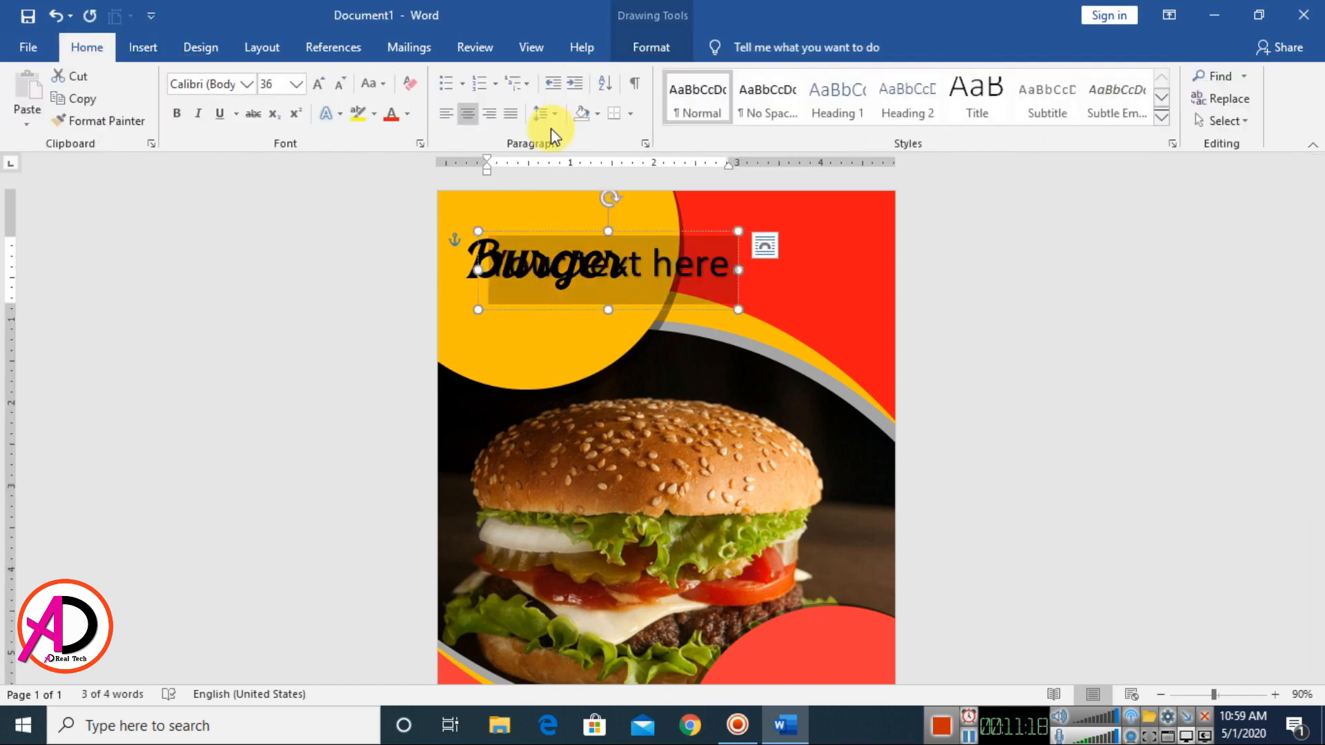
click(411, 83)
Step: Replace the second WordArt's placeholder text with "THE" and place it centrally above "Burger"
drag(531, 229, 561, 225)
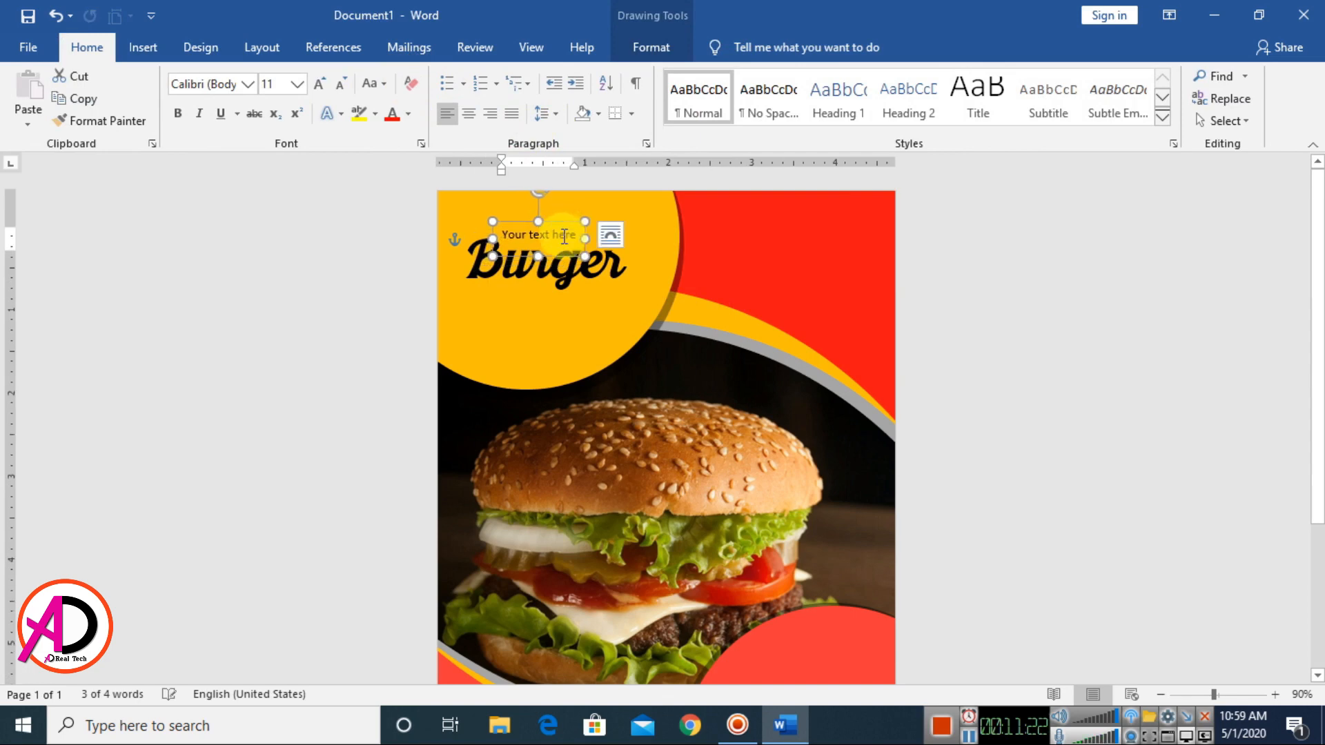
text(Te)
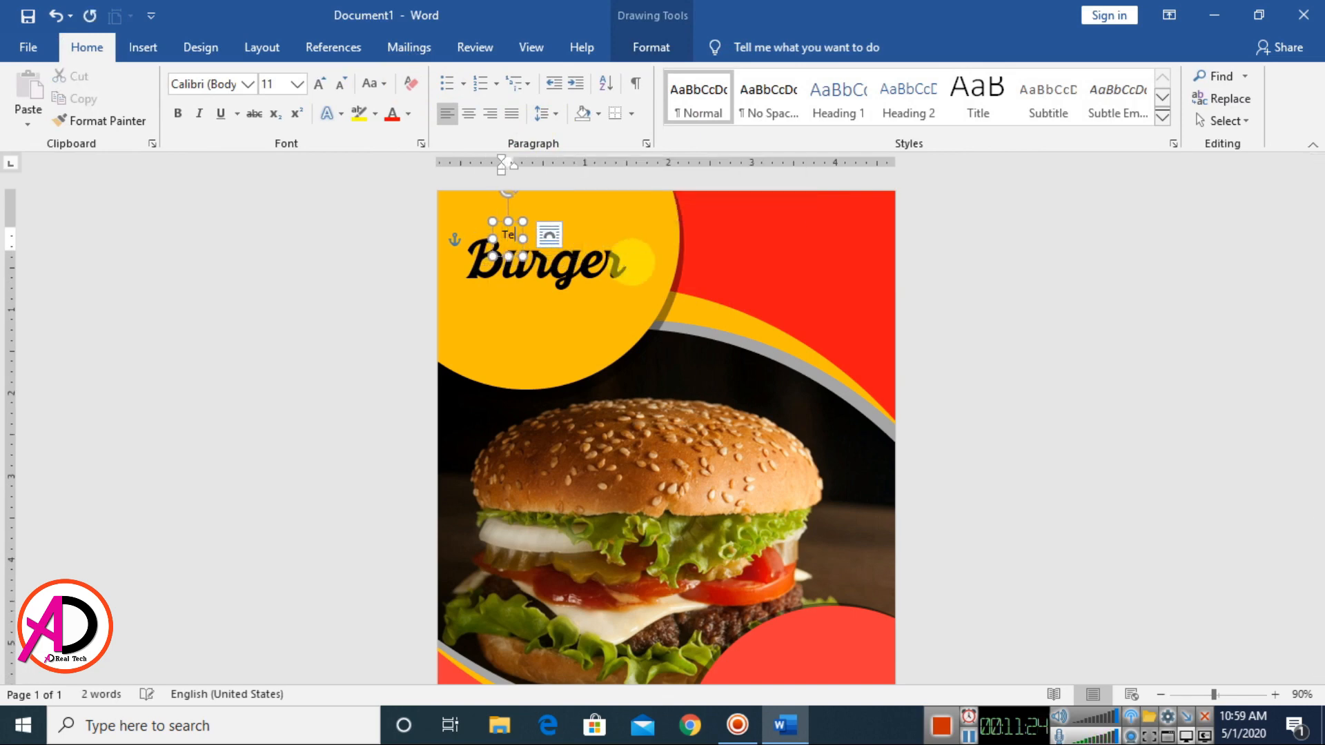
key(BackSpace)
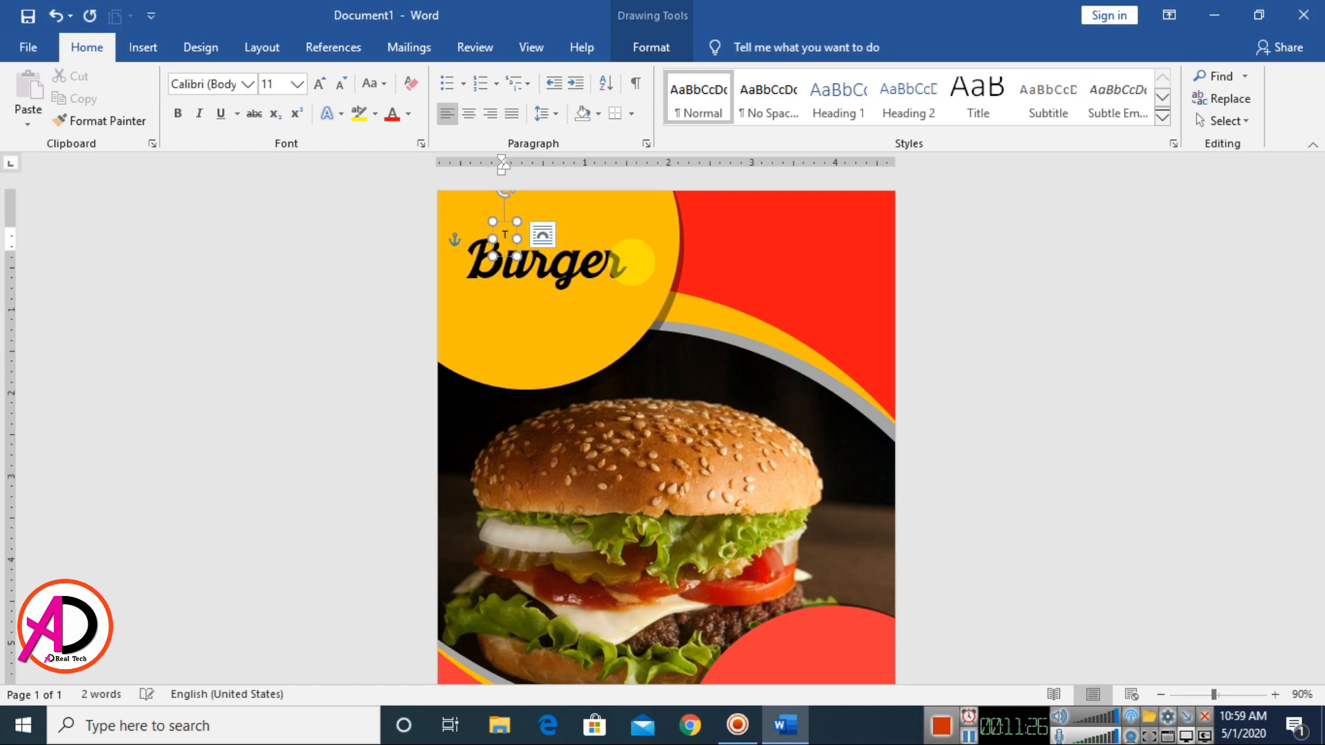
text(HE)
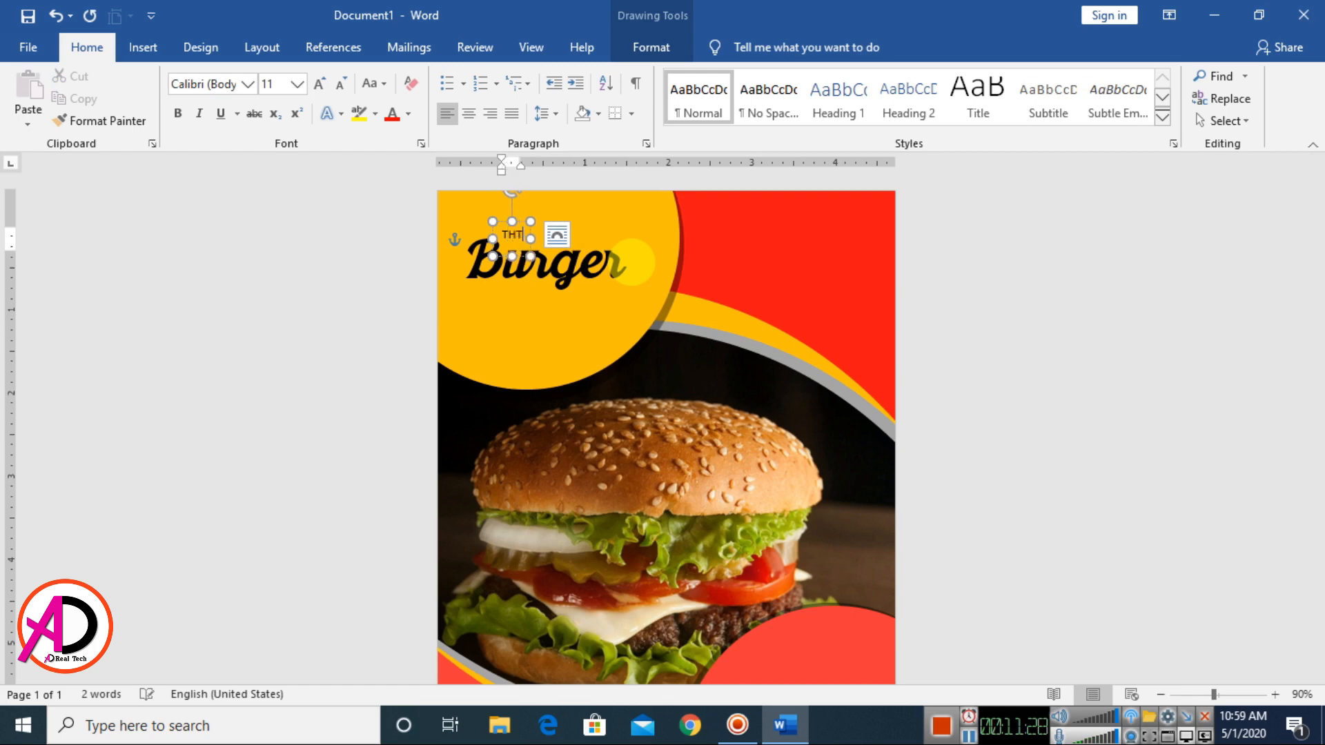
drag(521, 249, 552, 247)
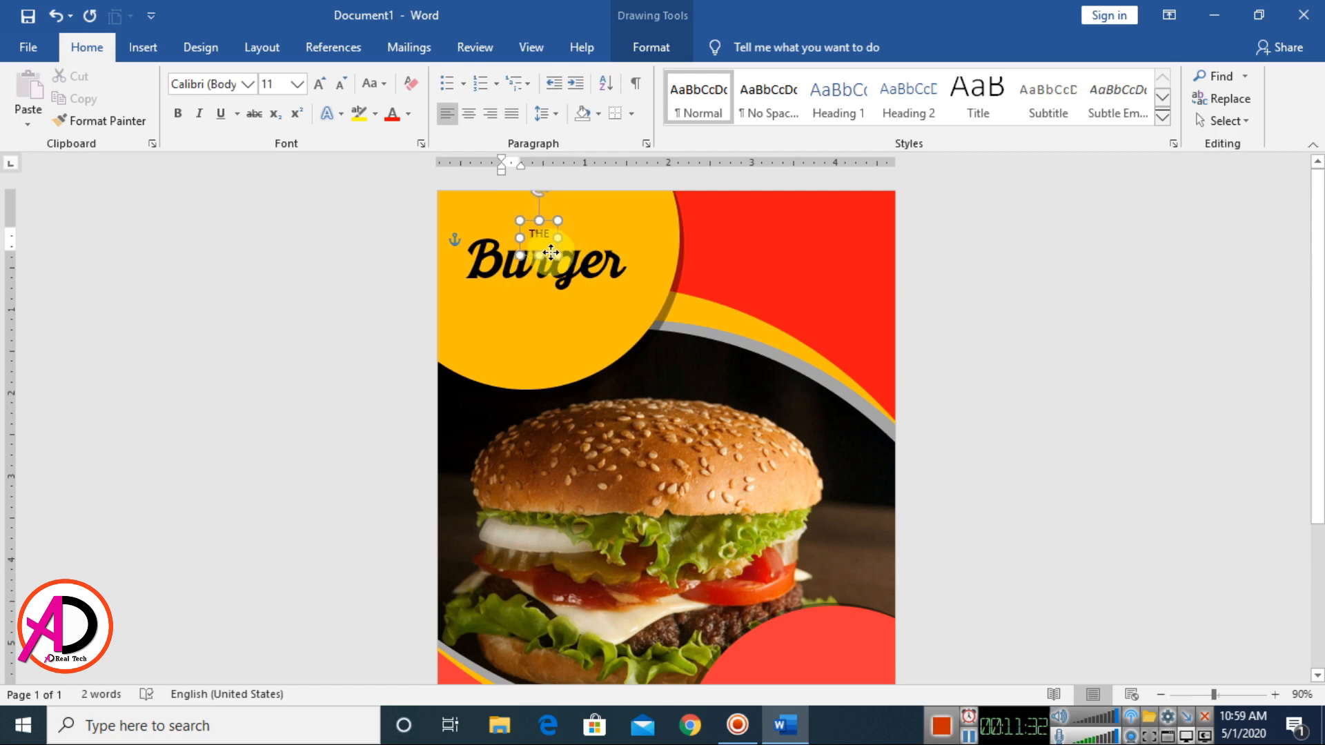
Step: Enlarge the "THE" text to 16 pt
click(552, 238)
drag(547, 235, 521, 249)
key(ctrl+a)
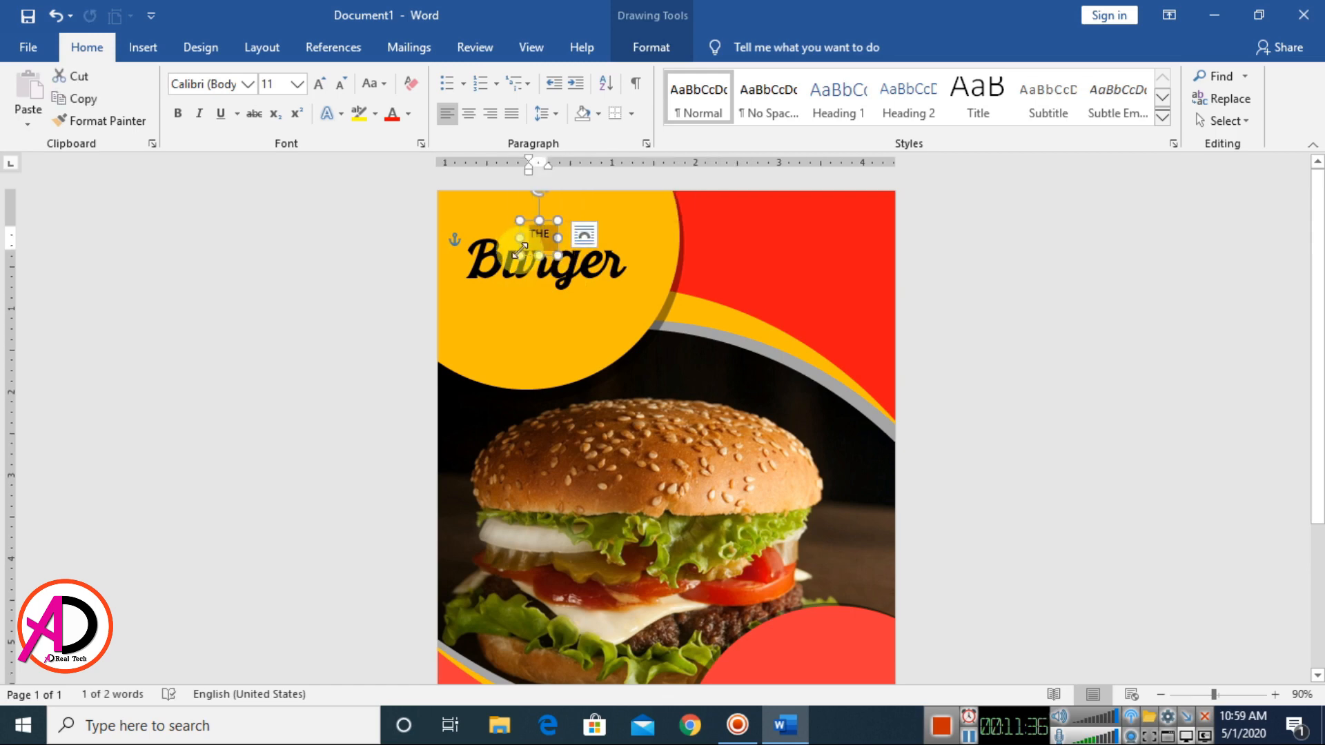
key(ctrl+shift+period)
key(ctrl+shift+period)
key(ctrl+shift+period)
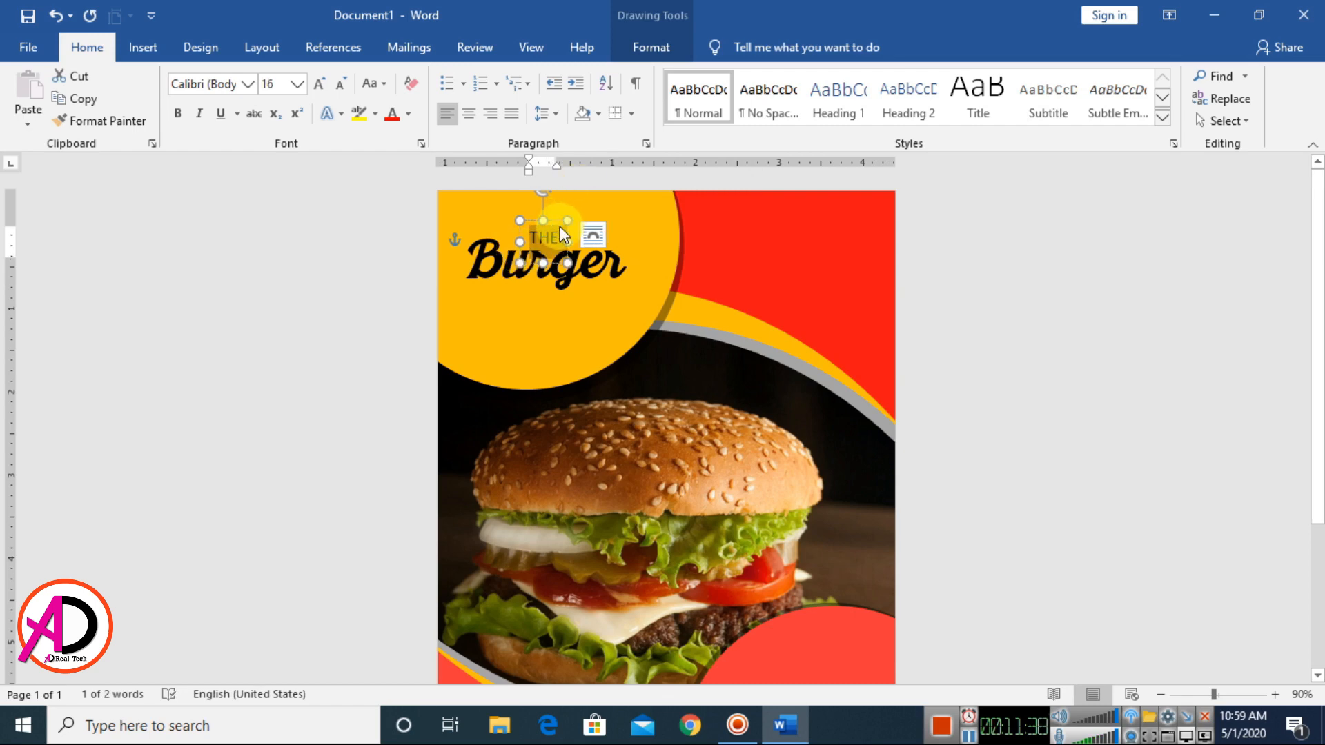
Step: Place a copy of the "THE" text centrally below "Burger" and change its wording to "RESTAURANT"
mouse_move(559, 222)
mouse_down()
mouse_move(552, 289)
mouse_move(516, 301)
mouse_up()
key(ctrl+d)
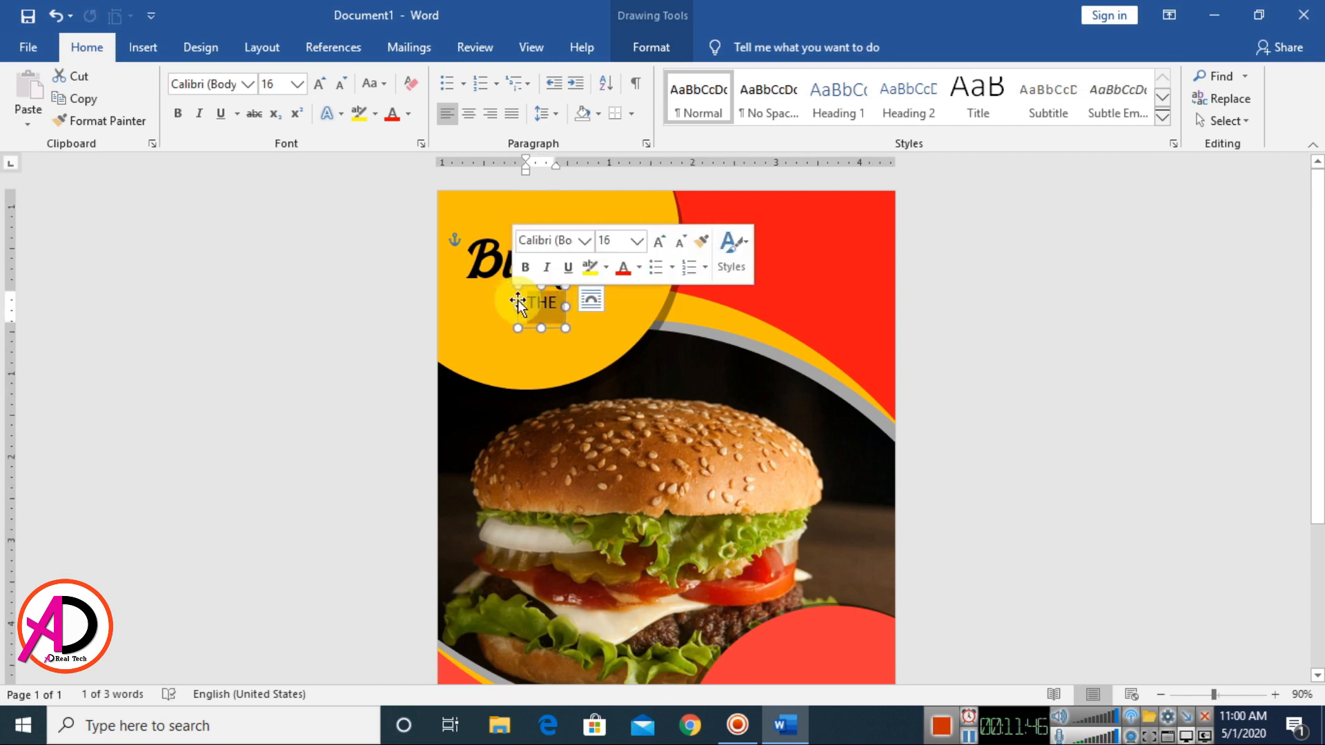
text(RESTRAU)
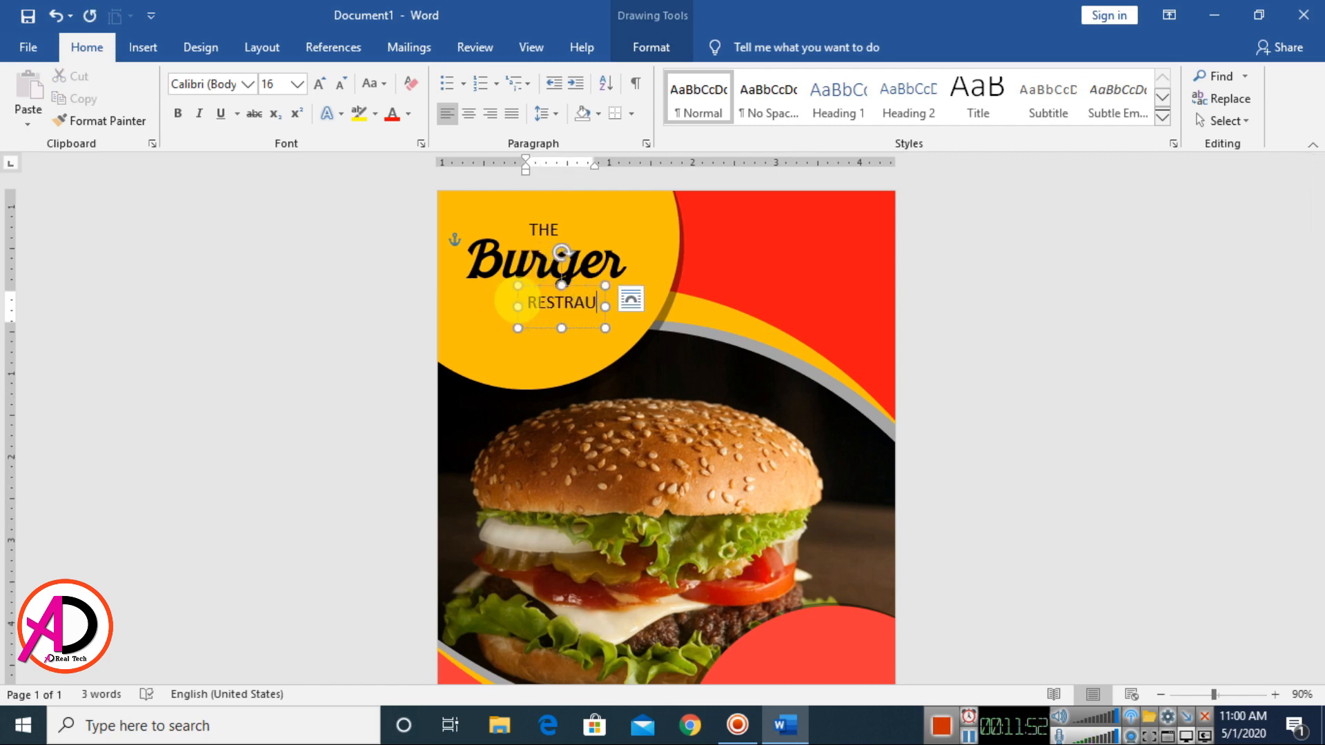
key(BackSpace)
key(BackSpace)
key(BackSpace)
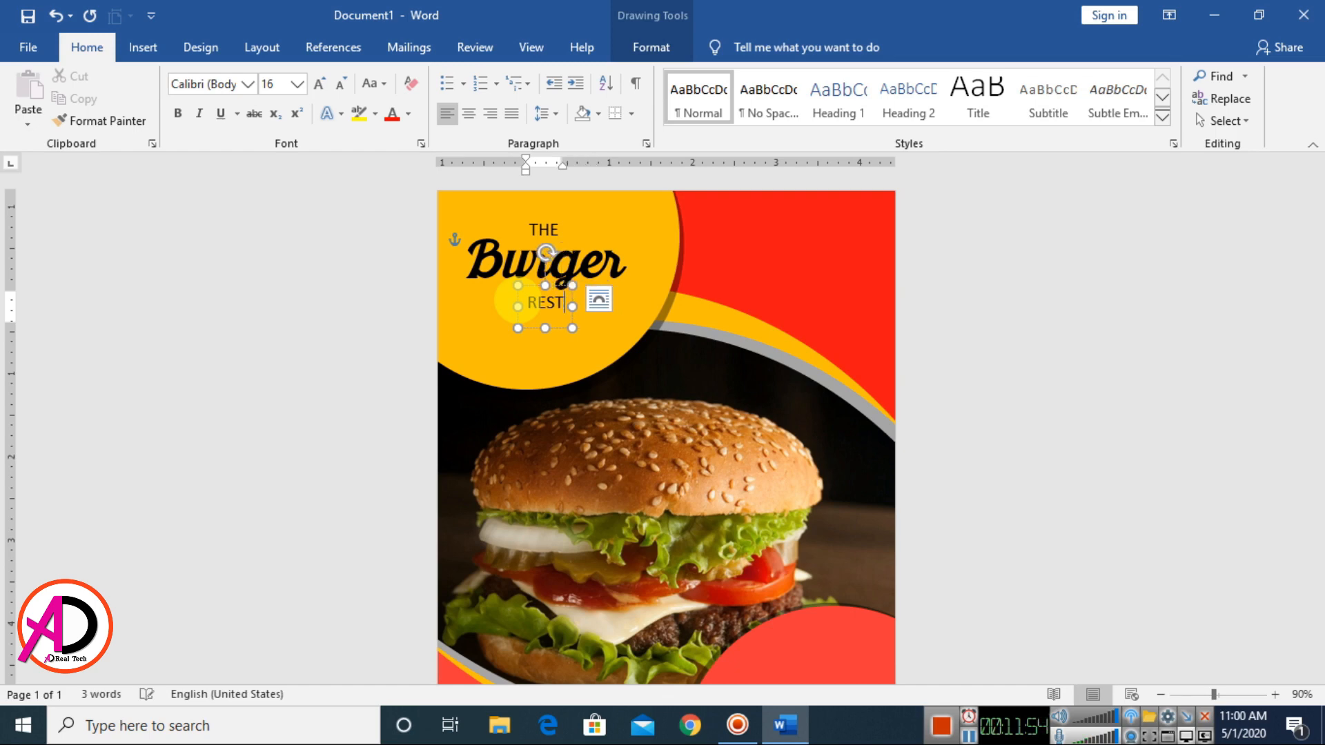
text(AURANT)
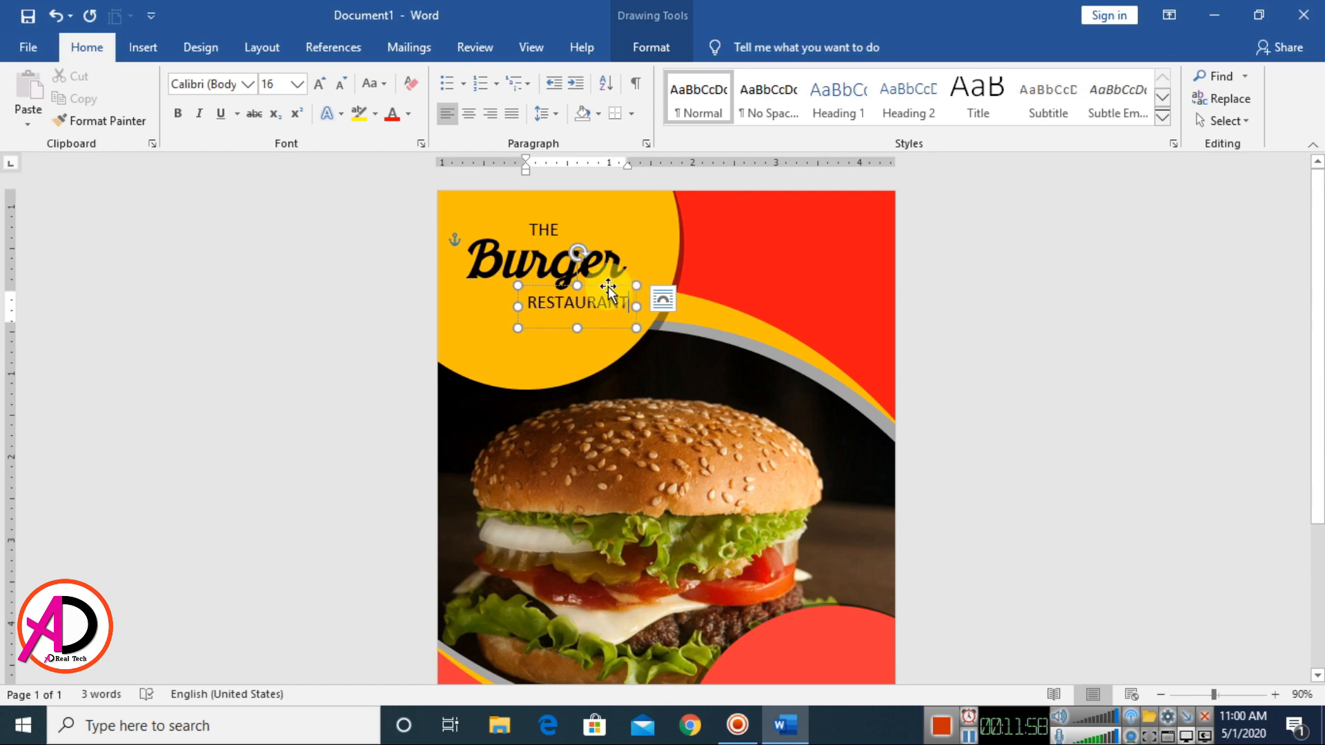
drag(607, 285, 574, 284)
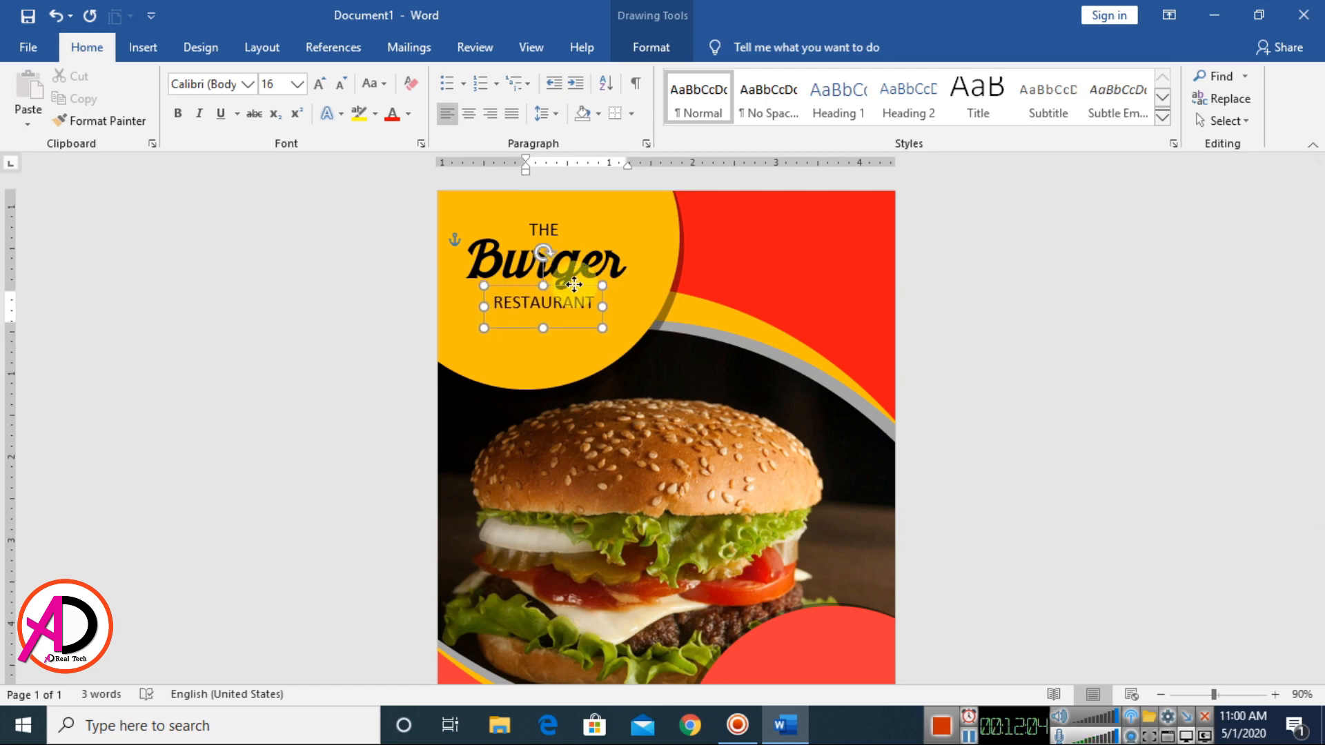
click(1017, 302)
Step: Draw an ellipse about 2.2" wide and 1.44" high around the "THE Burger RESTAURANT" title
scroll(831, 456, down, 3)
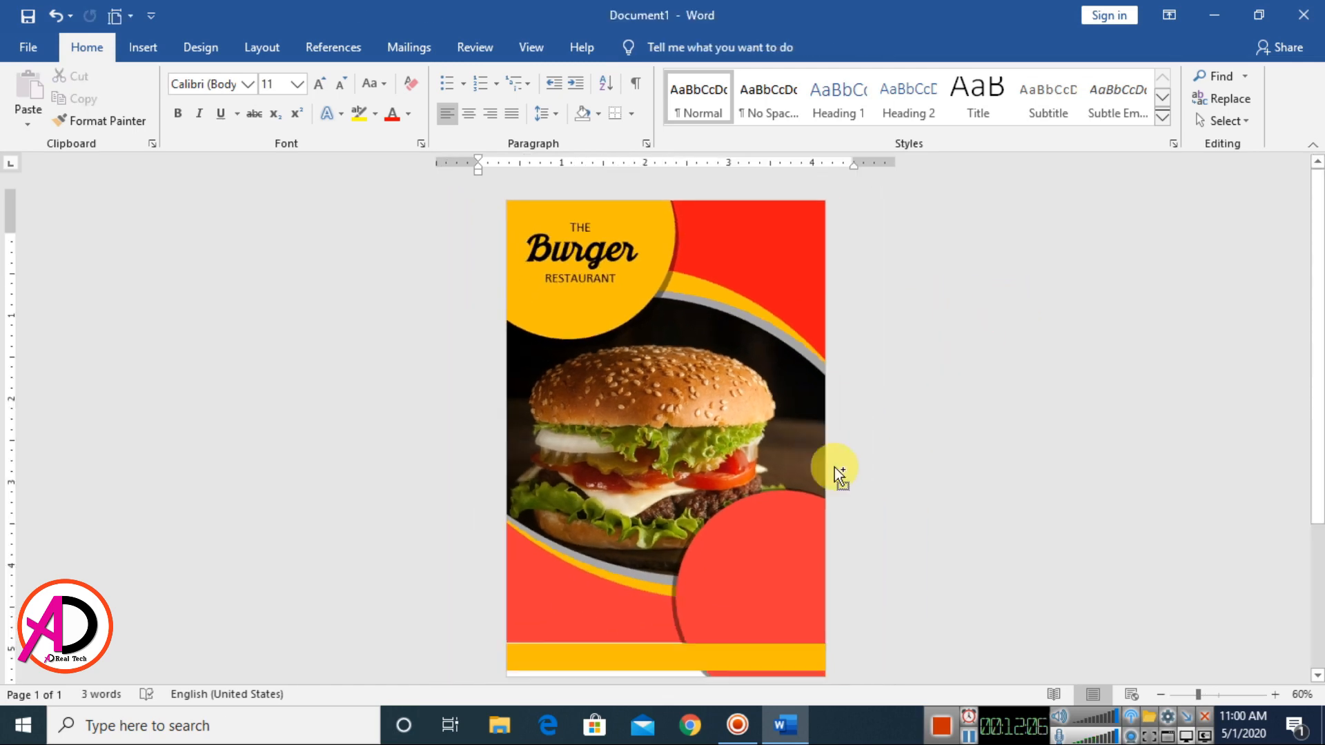
scroll(835, 466, up, 4)
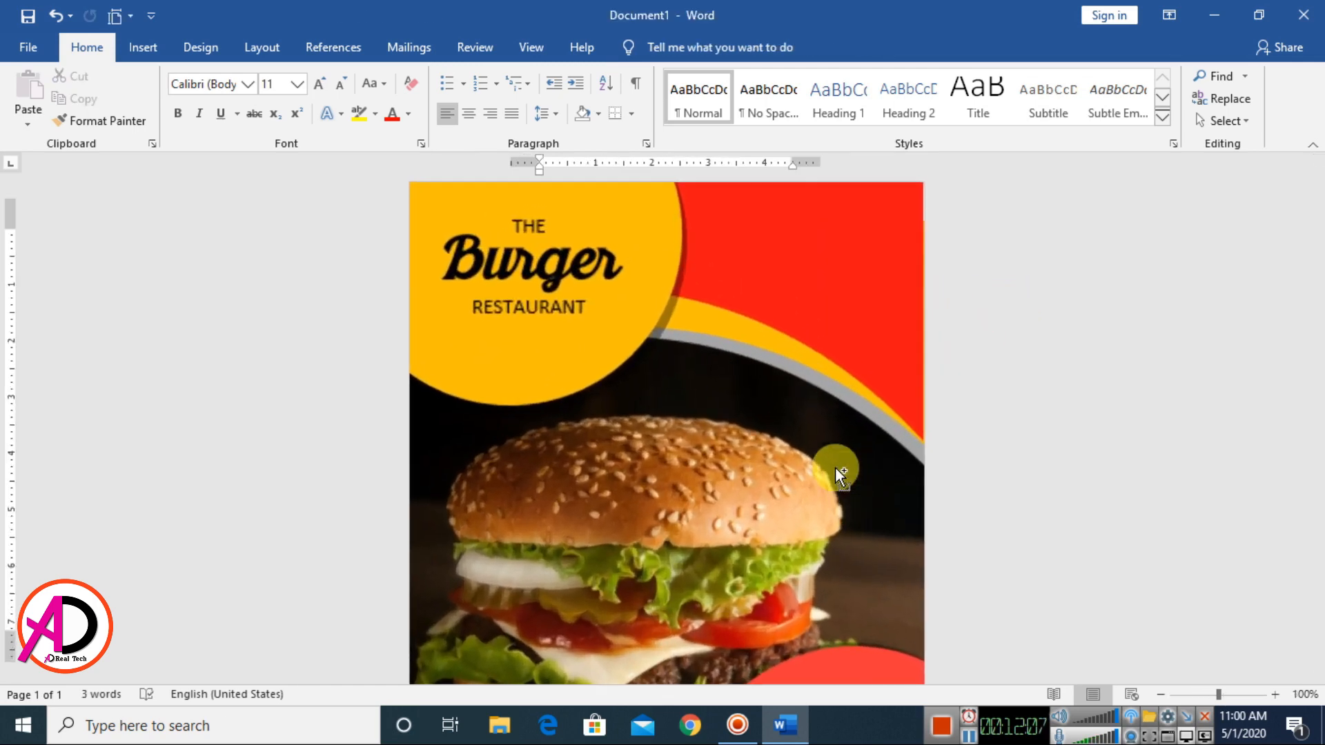
click(143, 50)
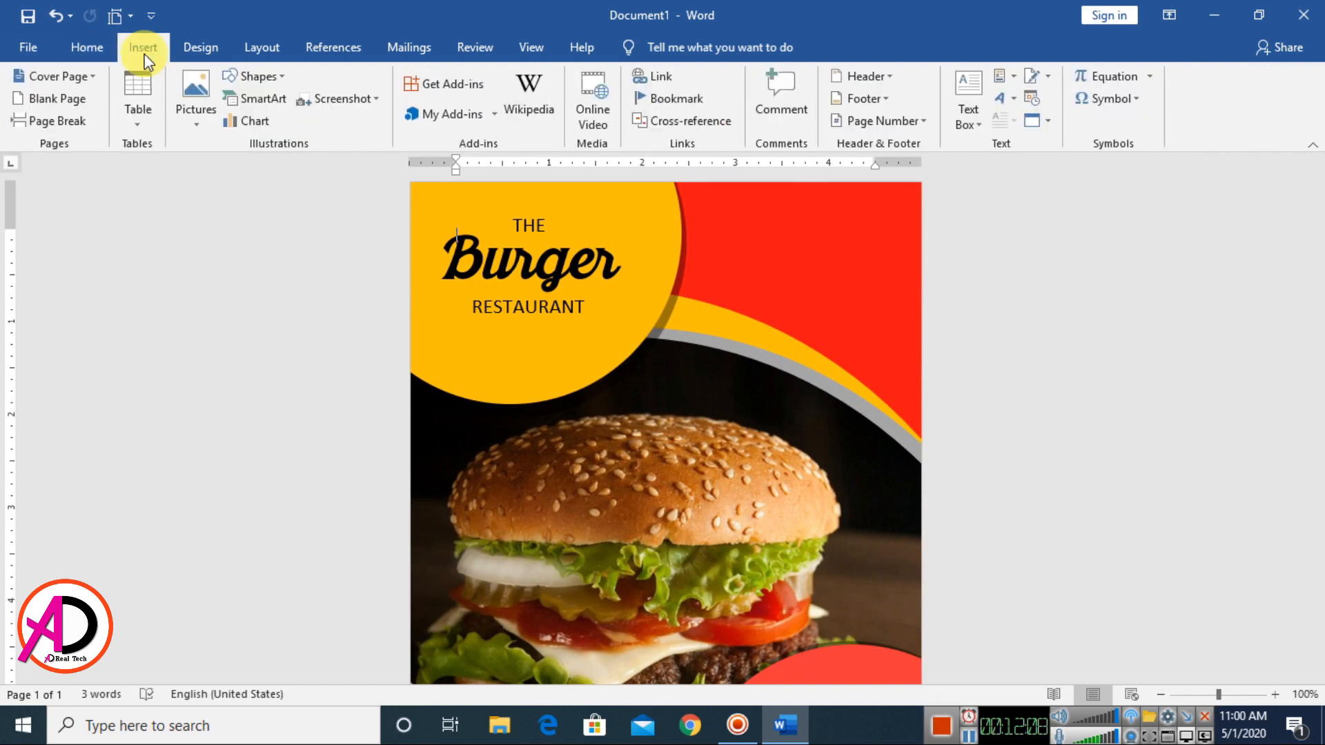
click(259, 77)
click(305, 121)
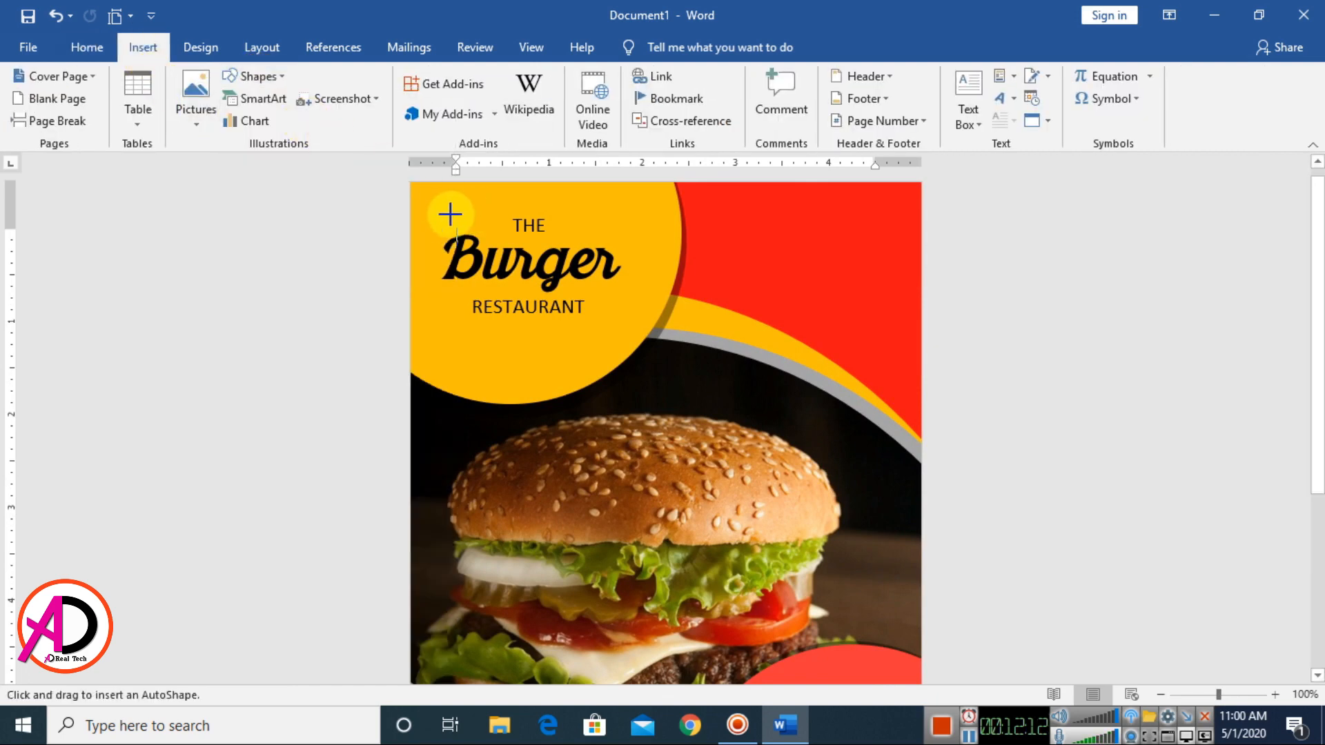
drag(435, 203, 631, 340)
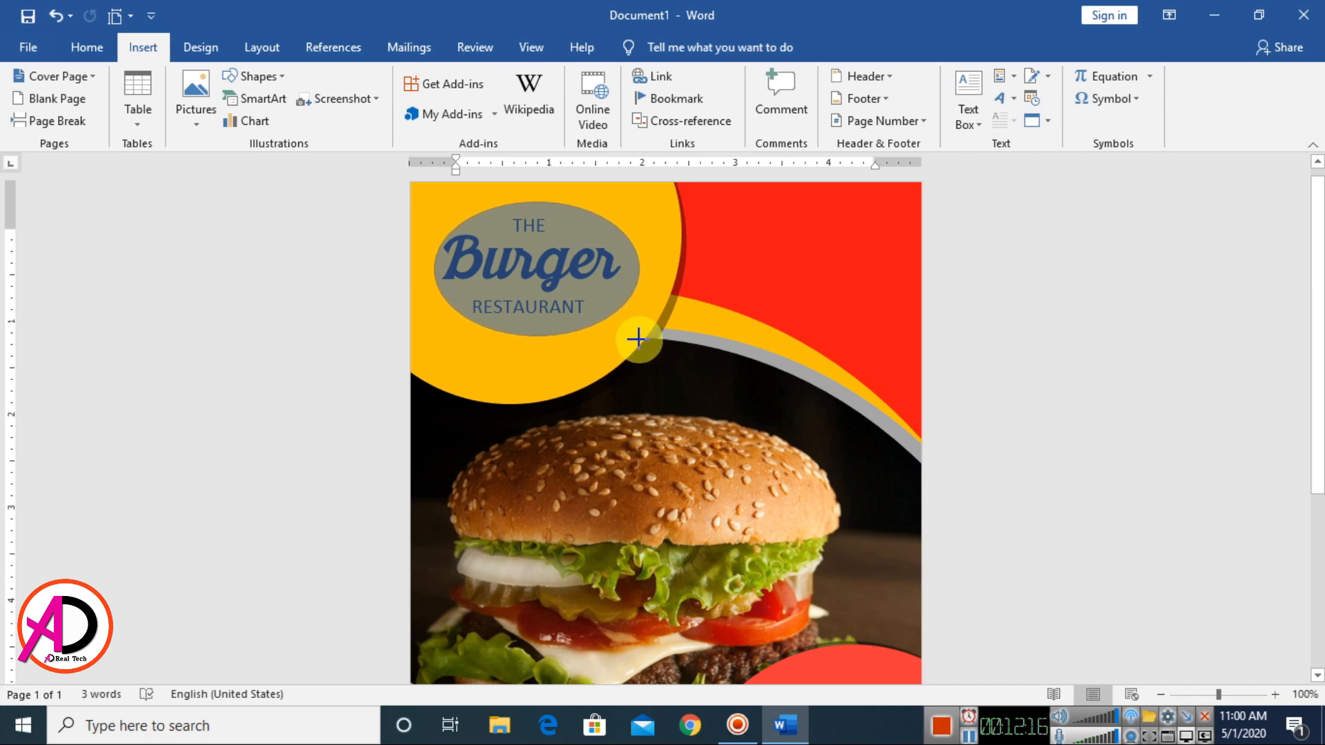
drag(636, 338, 638, 331)
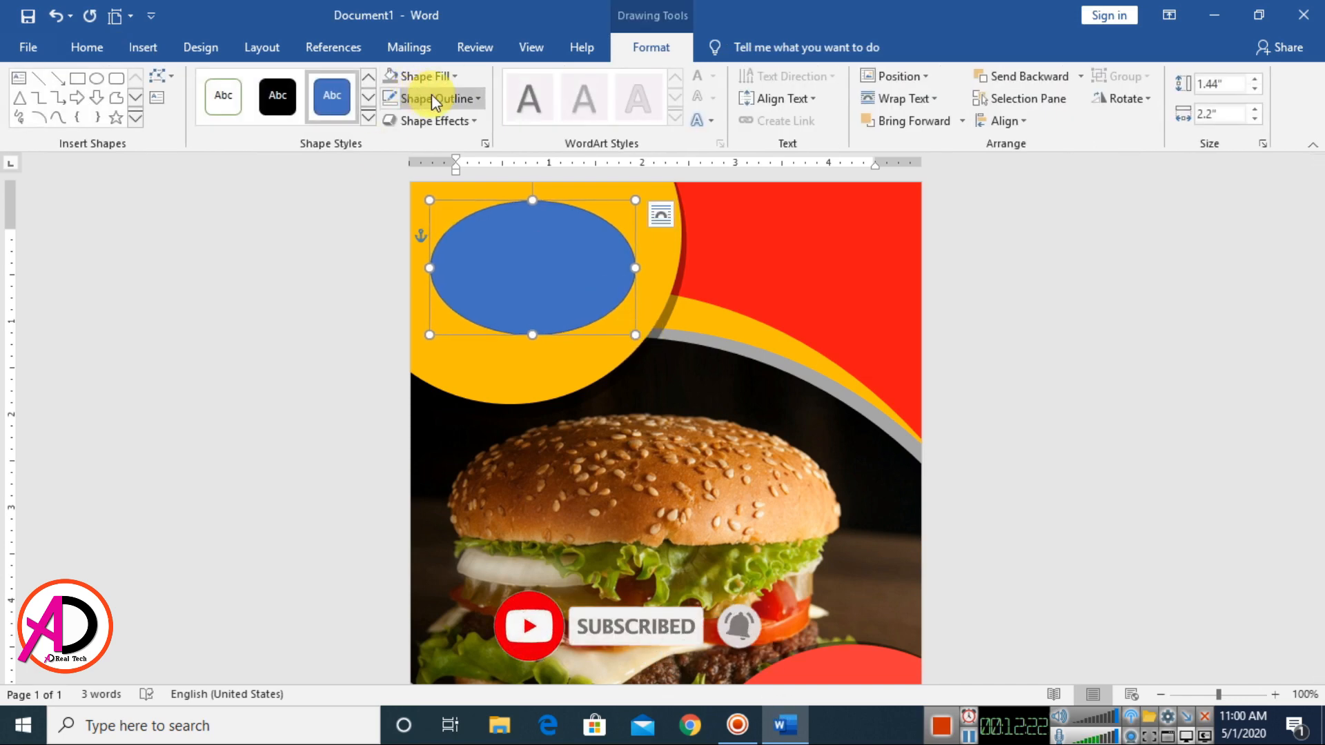
Step: Set the ellipse to no fill so the title text shows through
click(426, 75)
click(391, 121)
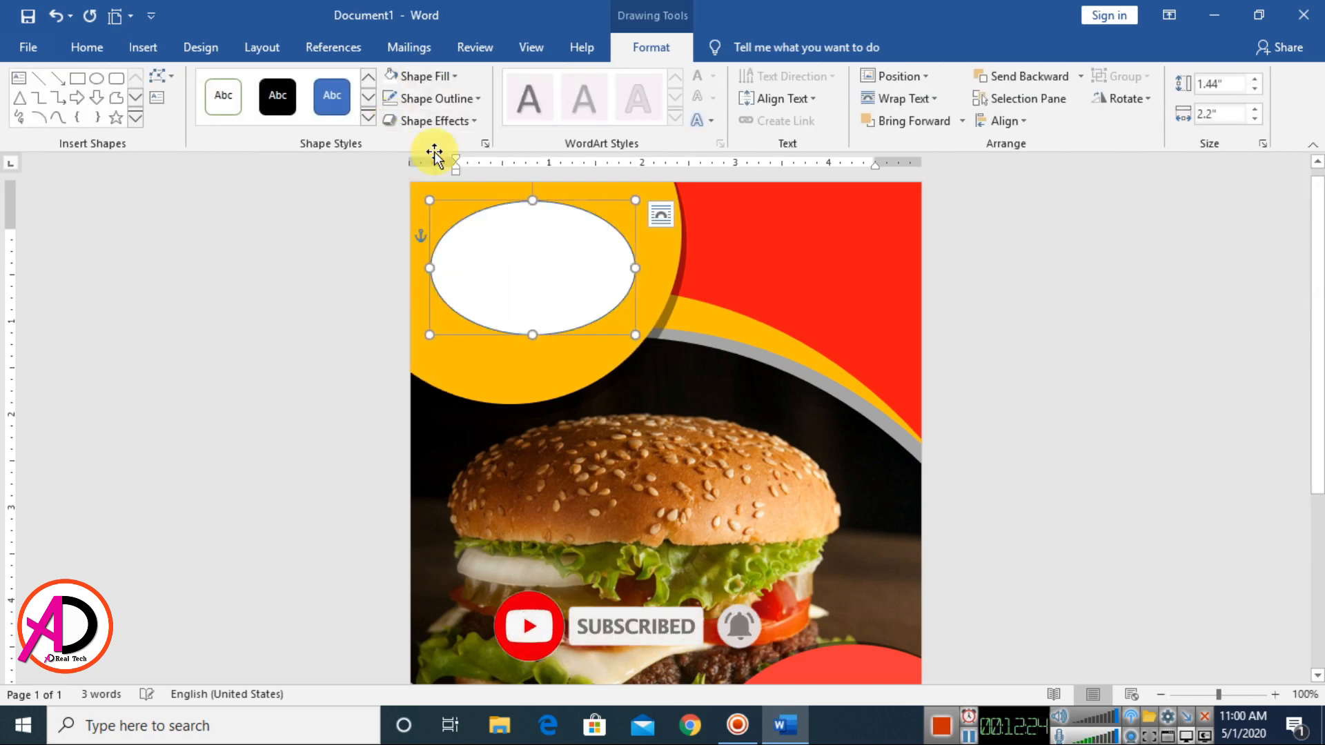
click(427, 76)
click(454, 278)
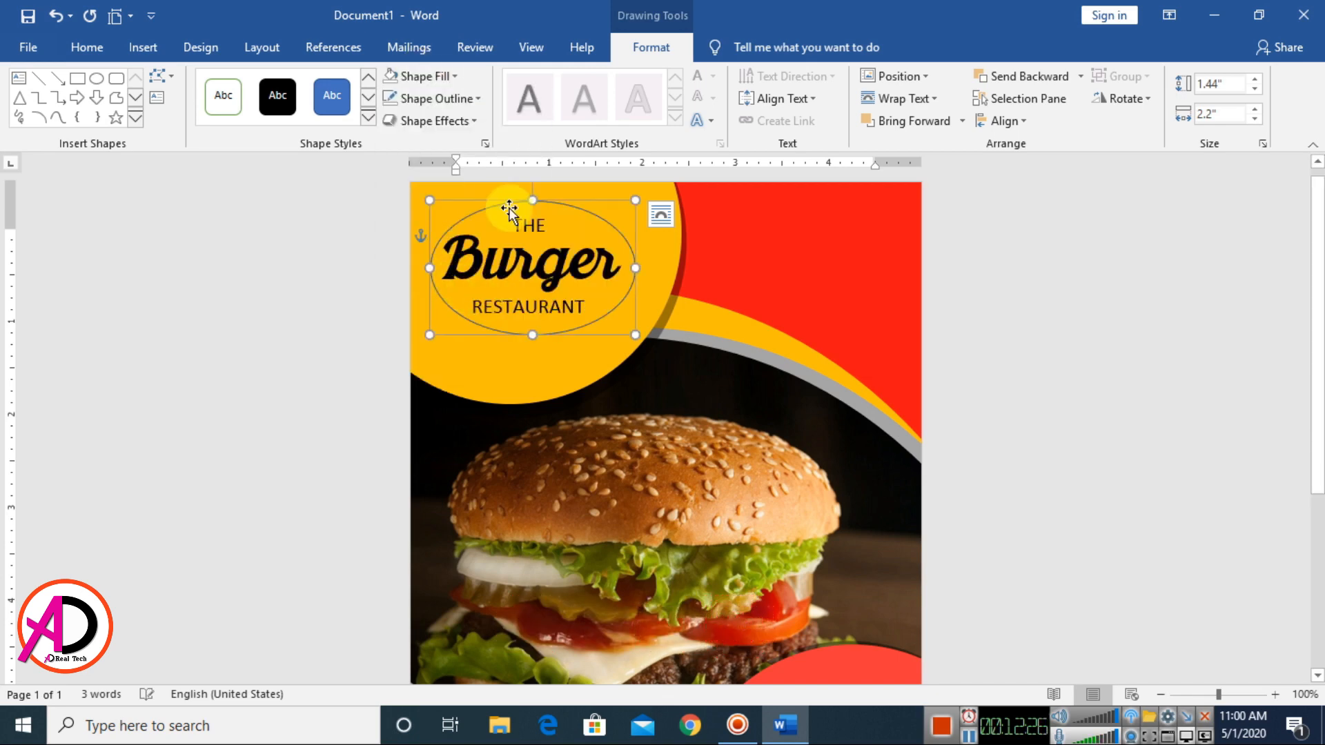
Step: Give the ellipse a black outline with a 1½ pt weight
click(443, 98)
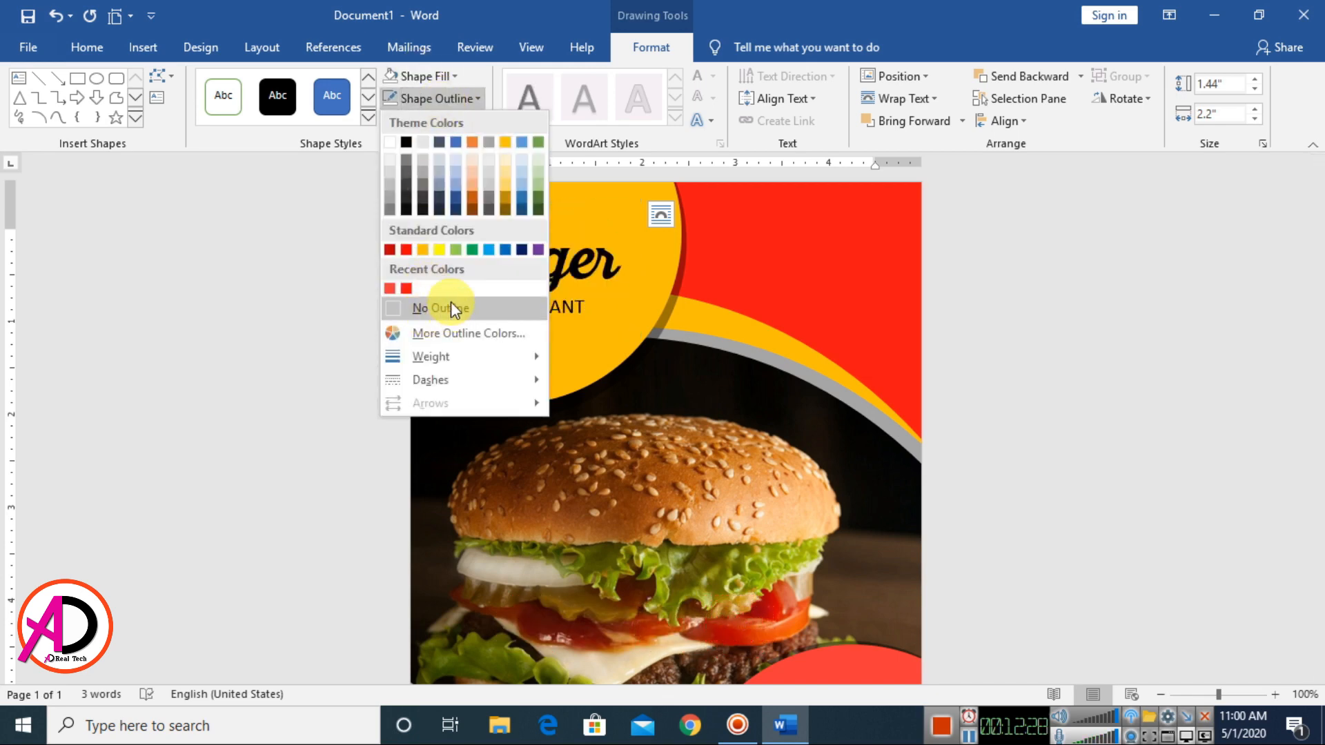
click(406, 142)
click(434, 99)
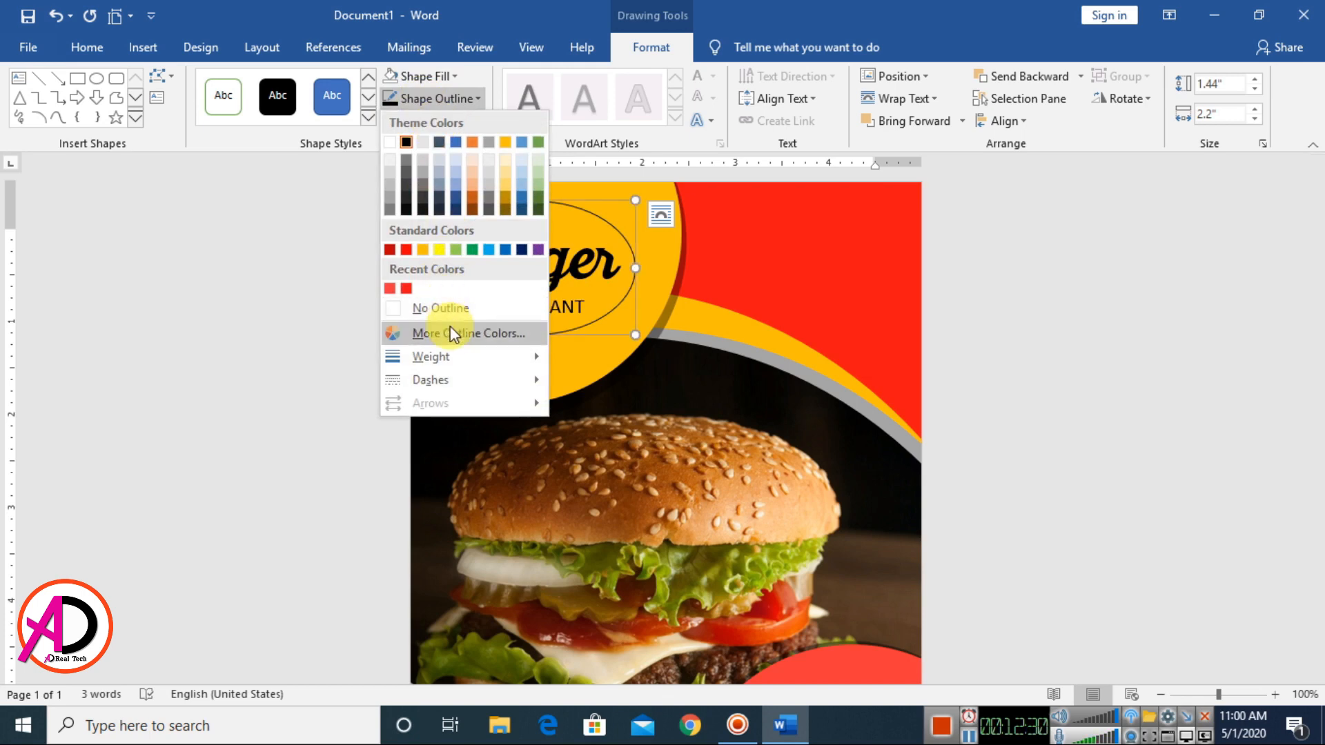
mouse_move(453, 357)
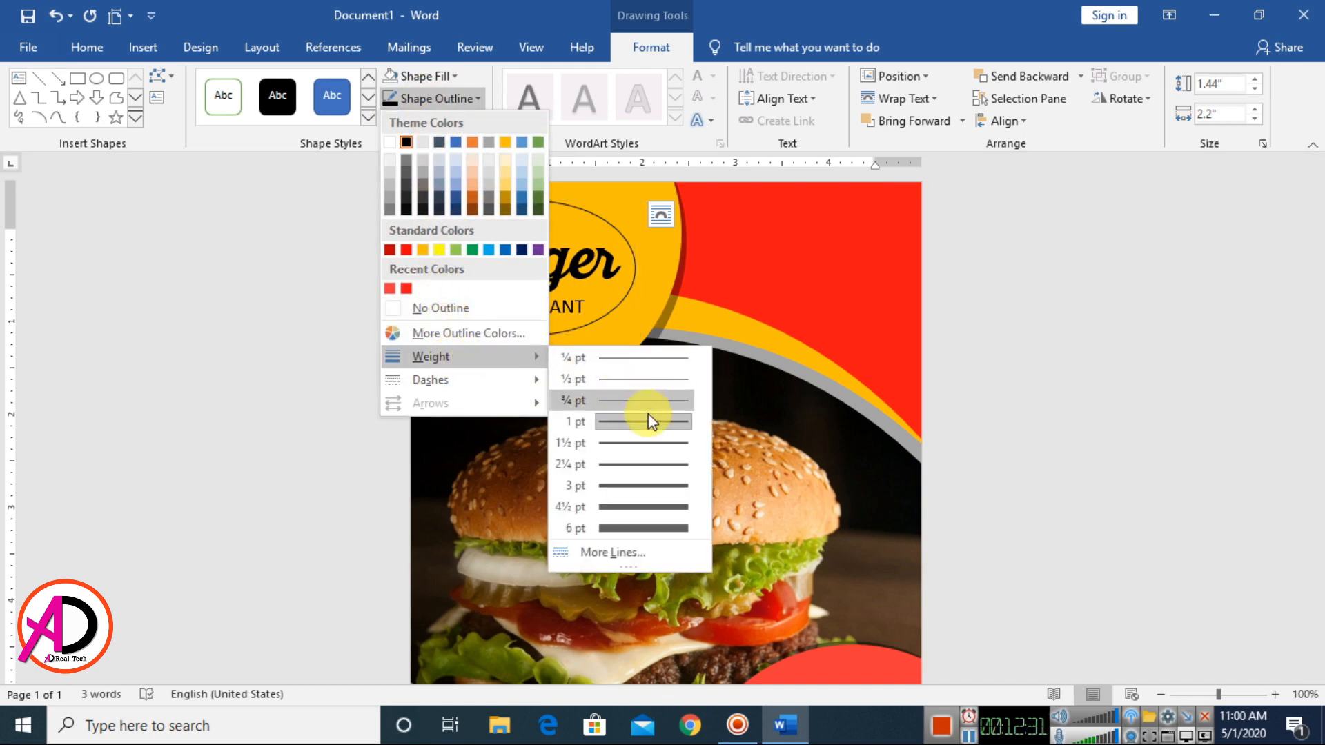
click(653, 450)
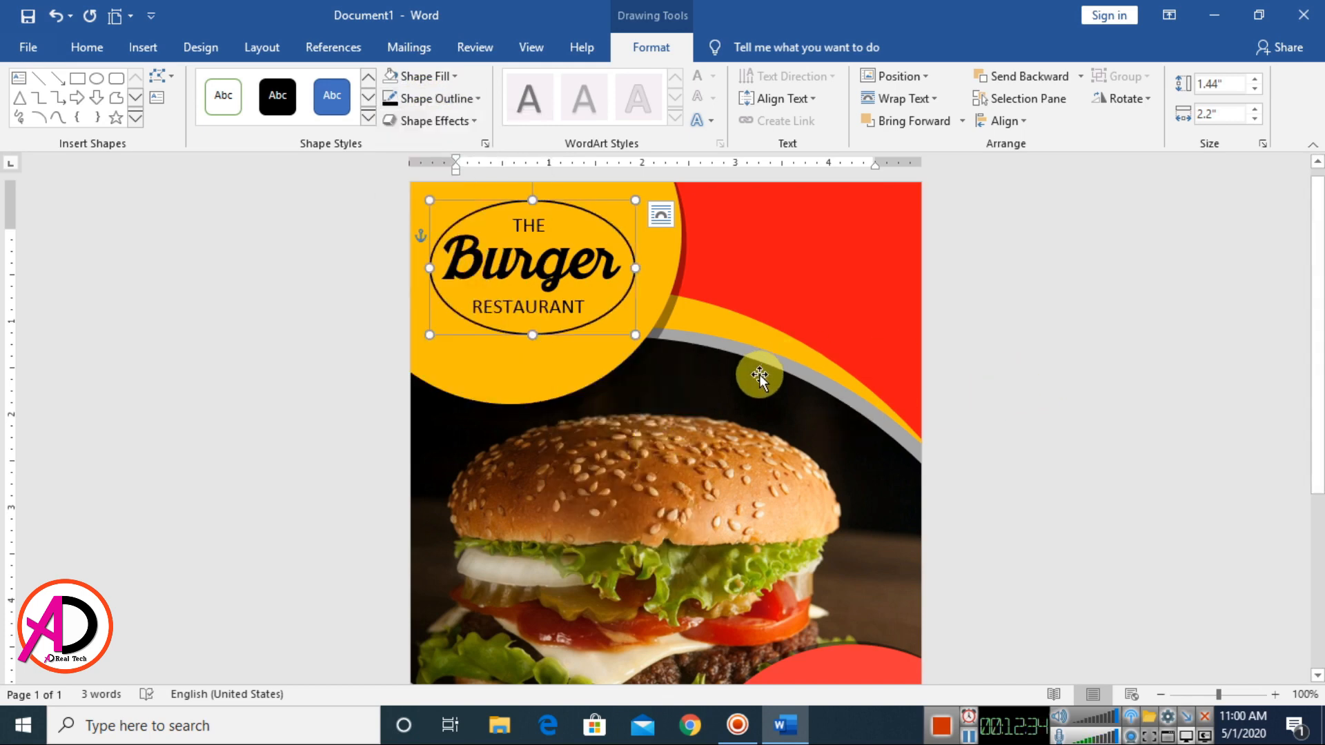
click(1031, 363)
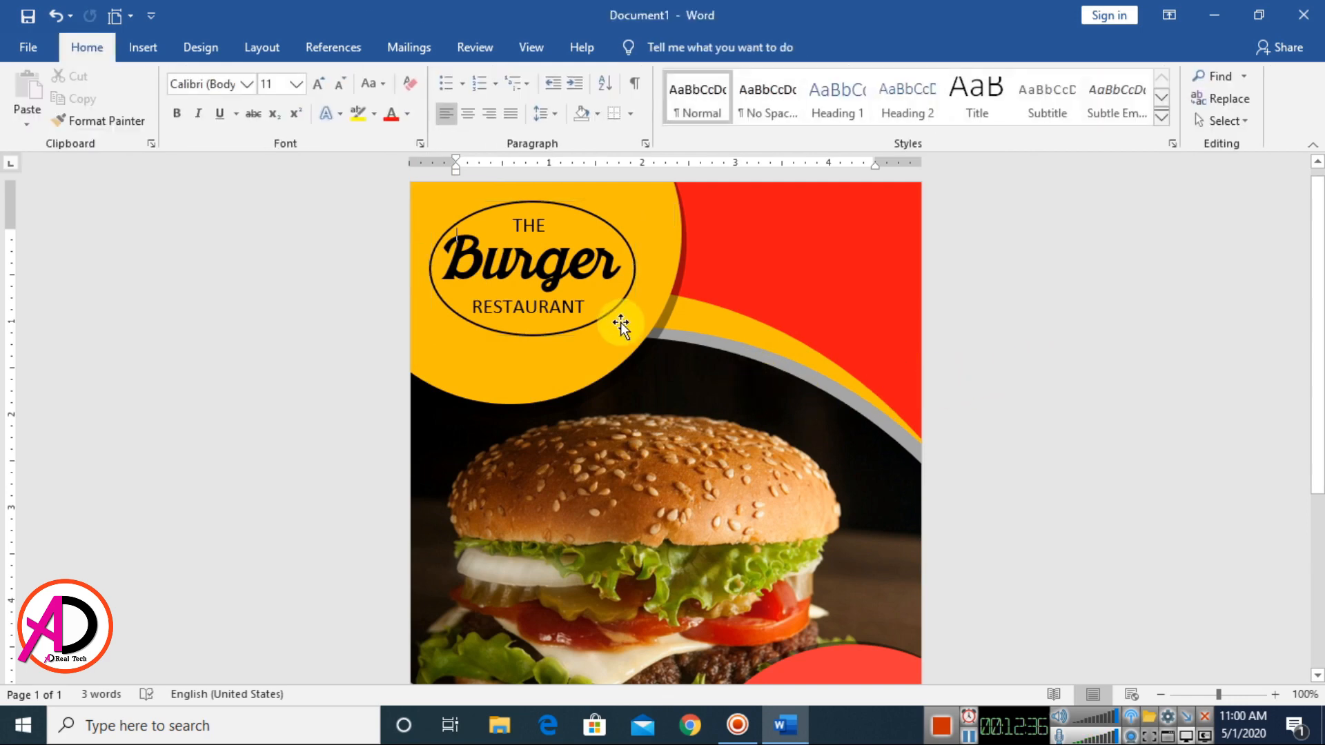
Step: Draw a rectangle about 2.62" wide and 0.62" high across the word "Burger" and both sides of the ellipse
click(148, 50)
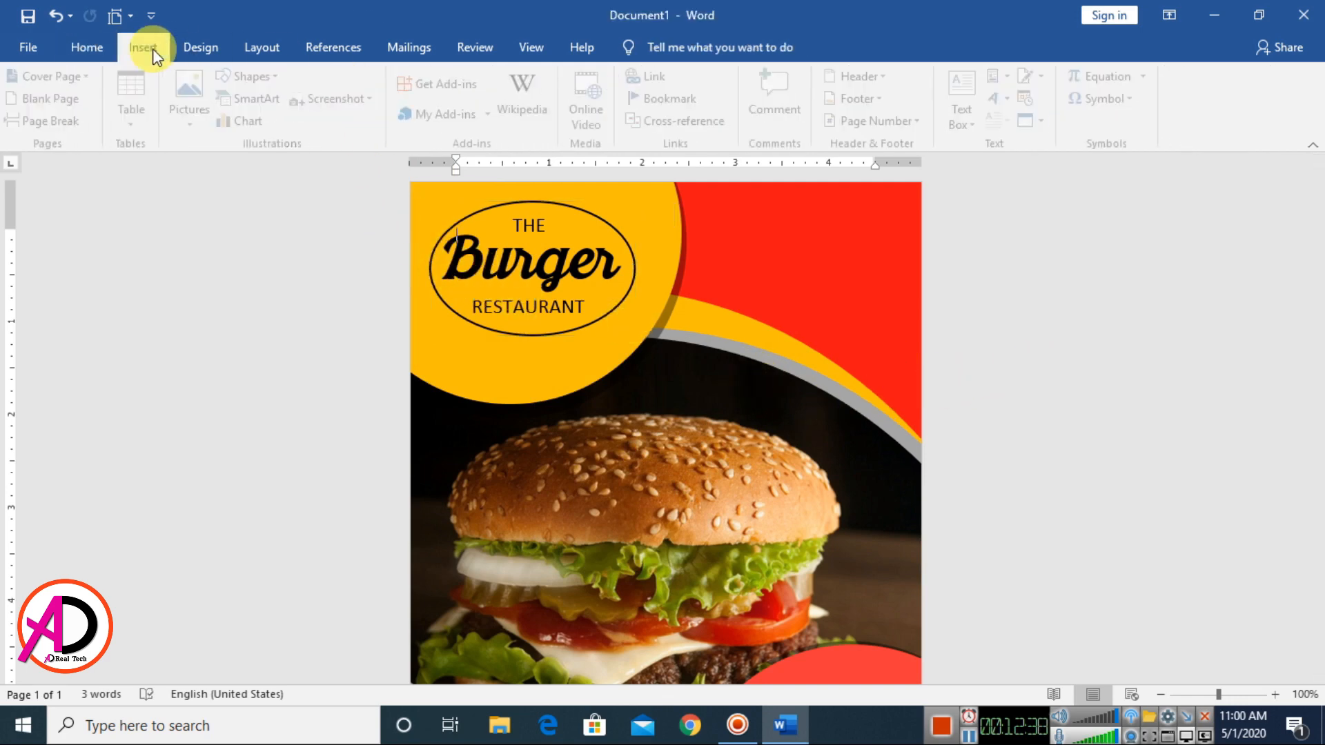
click(255, 77)
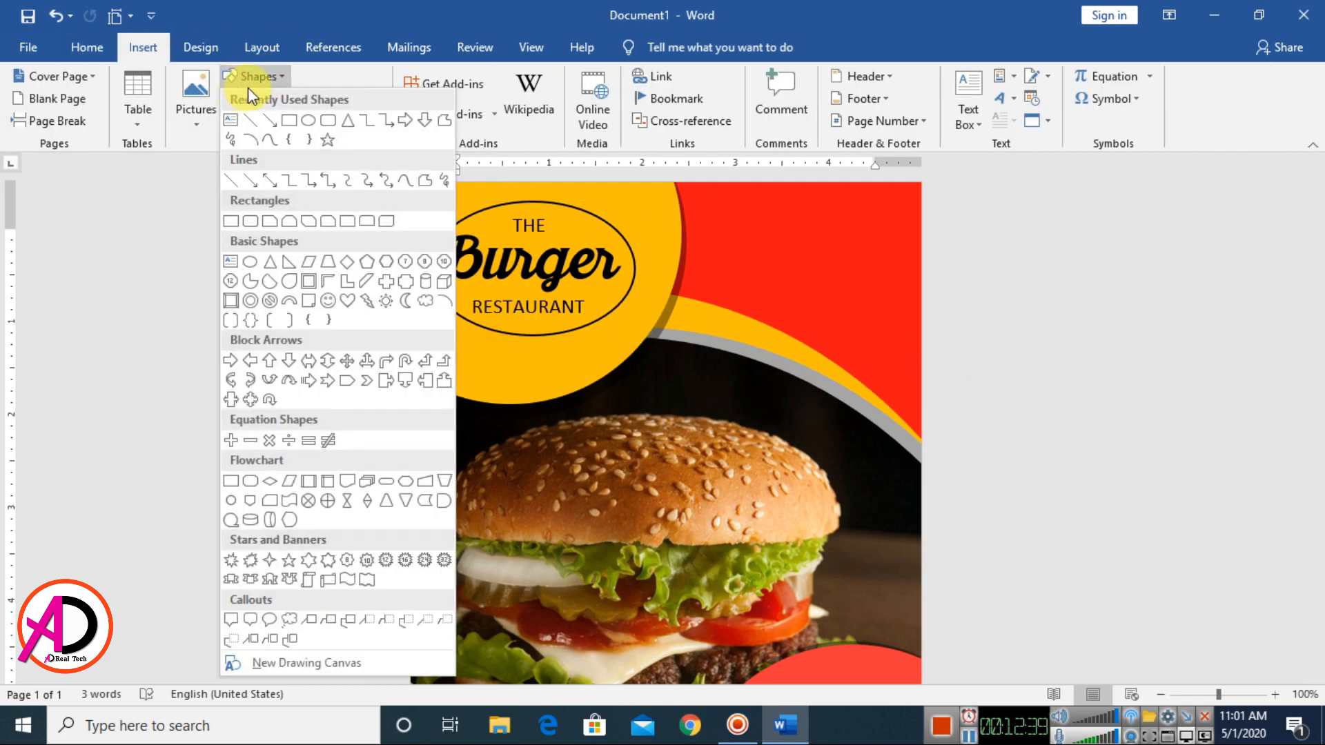
click(292, 122)
drag(423, 235, 646, 267)
Step: Fill the rectangle with standard orange and remove its outline
click(445, 76)
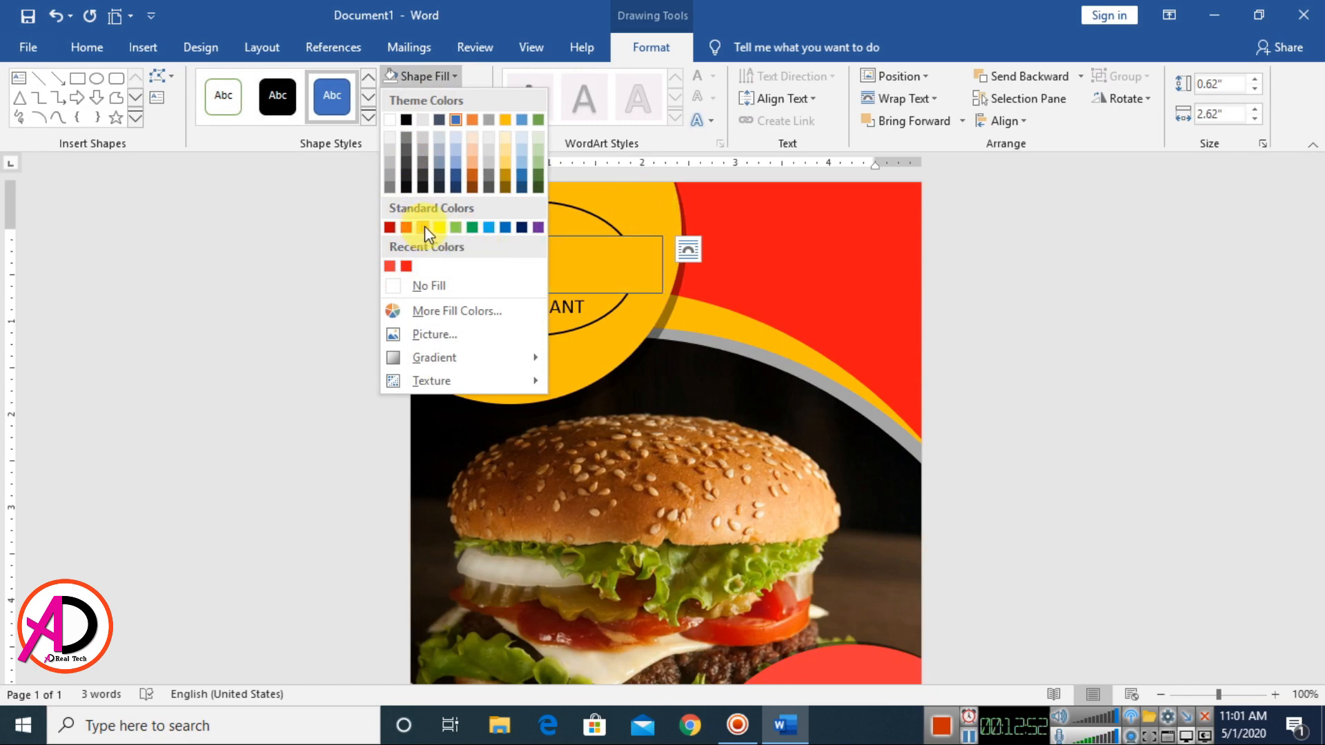
click(423, 227)
click(456, 99)
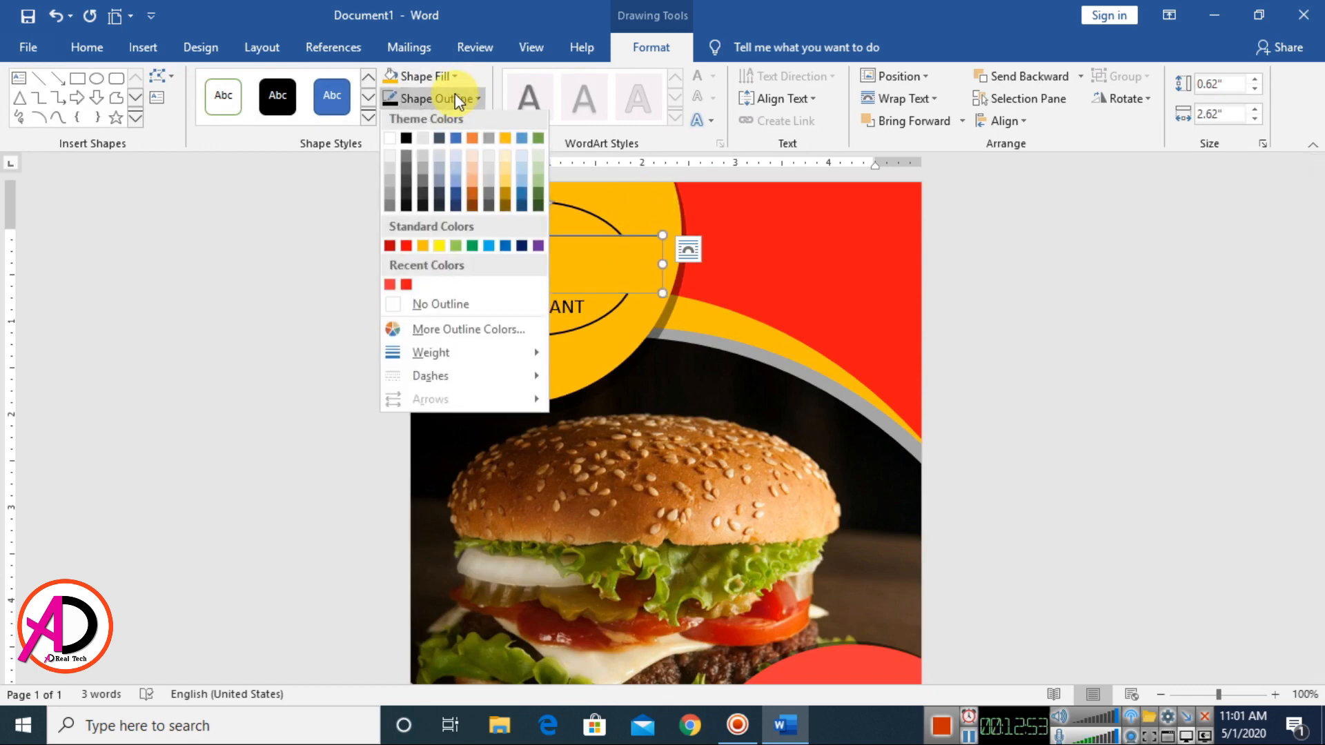
click(429, 303)
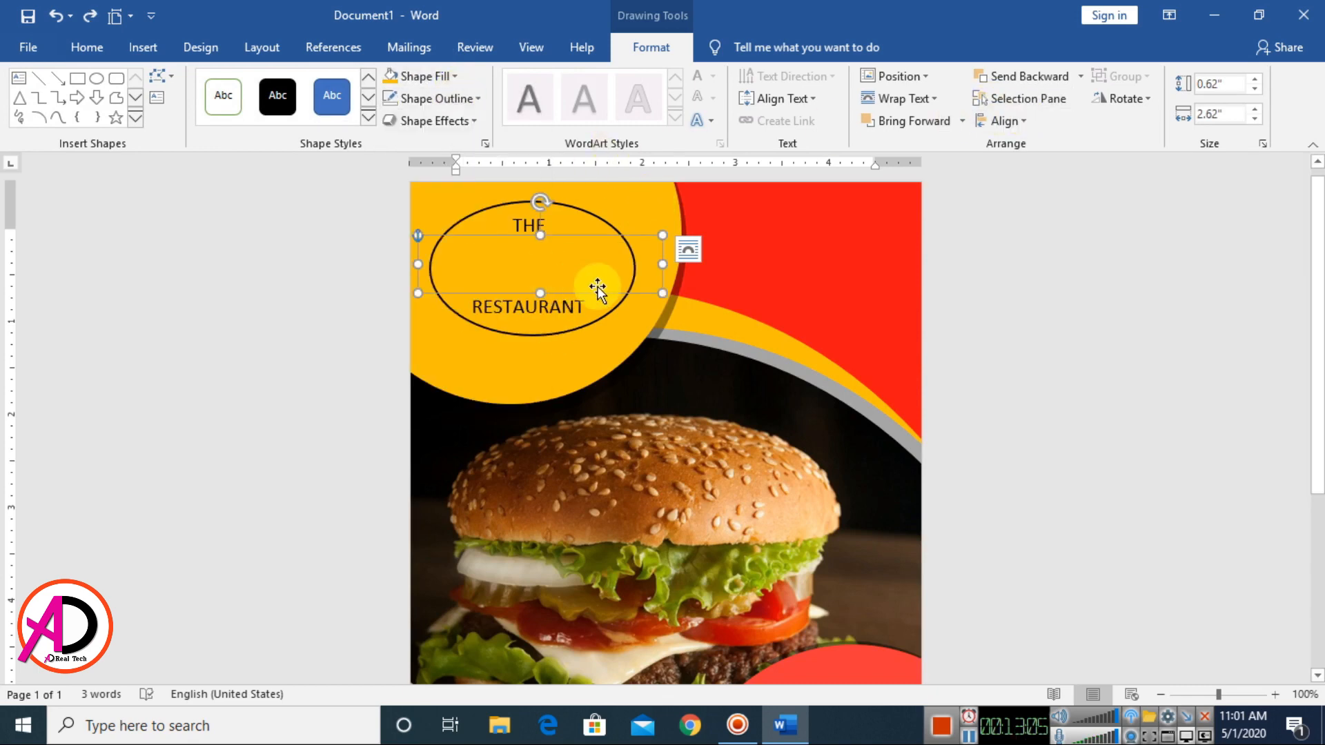
Step: Shift the orange rectangle down to reach and select the "Burger" text, and move the rectangle back across the middle of the ellipse
drag(613, 235, 613, 307)
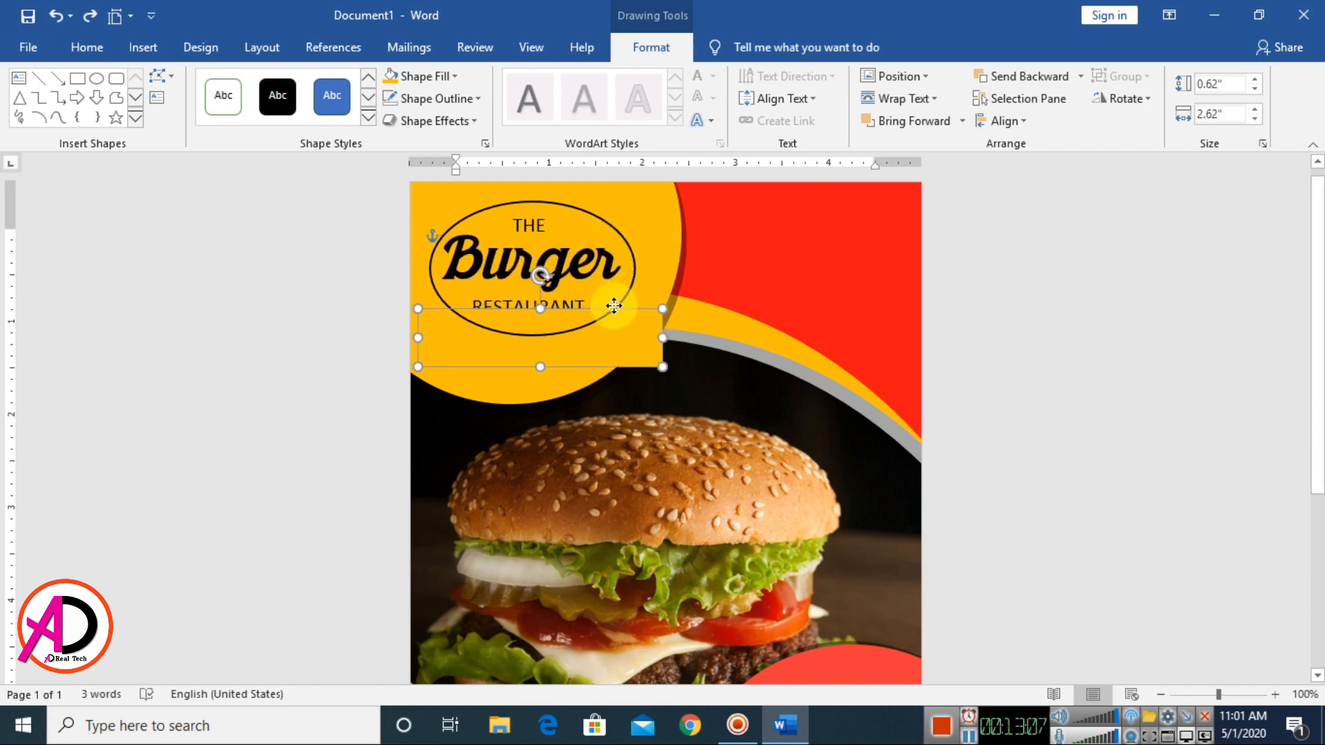
click(589, 256)
click(584, 215)
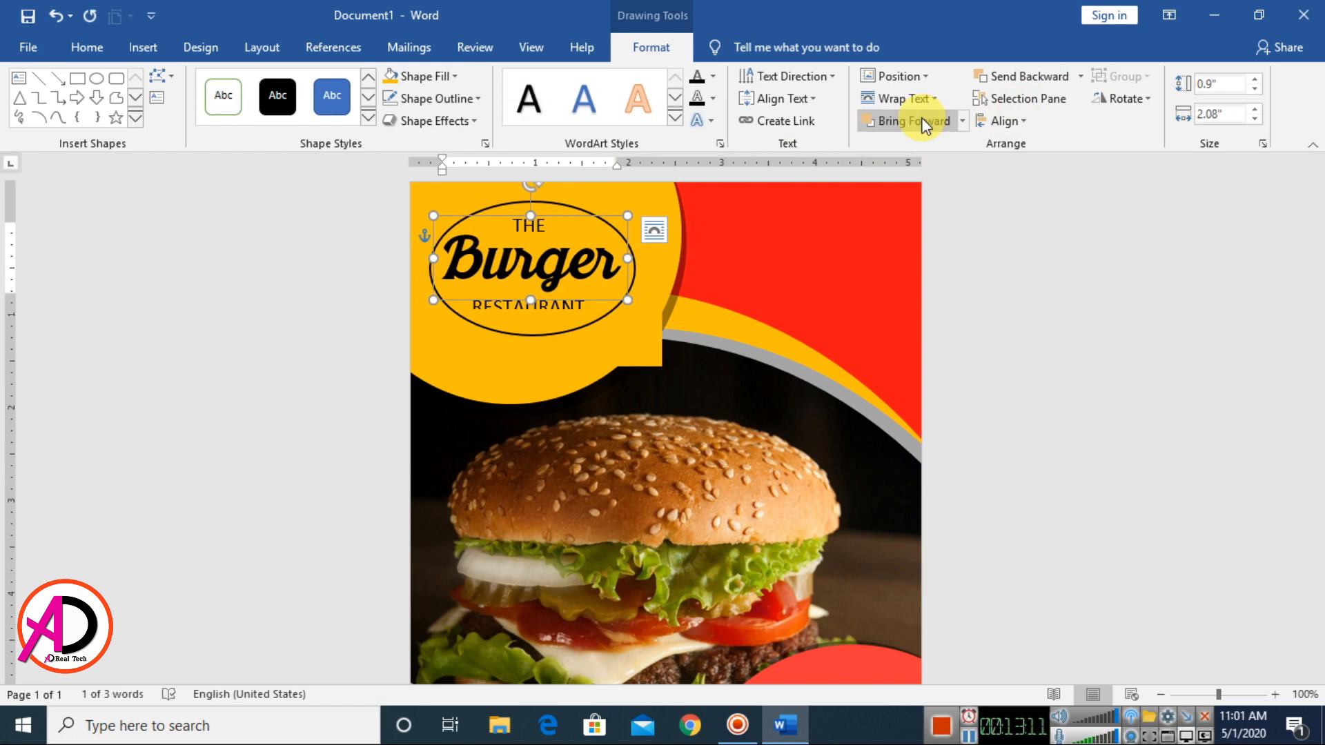
click(639, 333)
drag(629, 341, 632, 261)
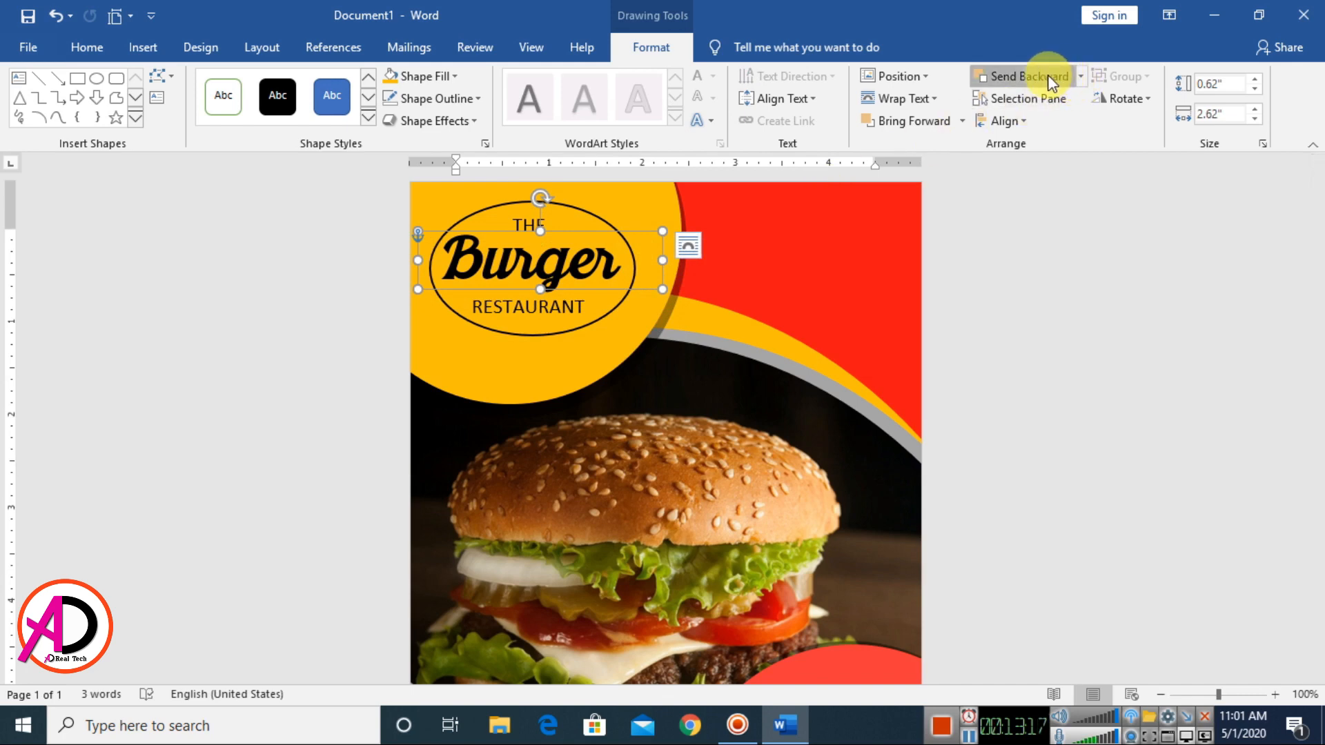
Step: Layer the orange rectangle in front of the ellipse but behind the "Burger" text so it hides the ellipse's sides
click(918, 119)
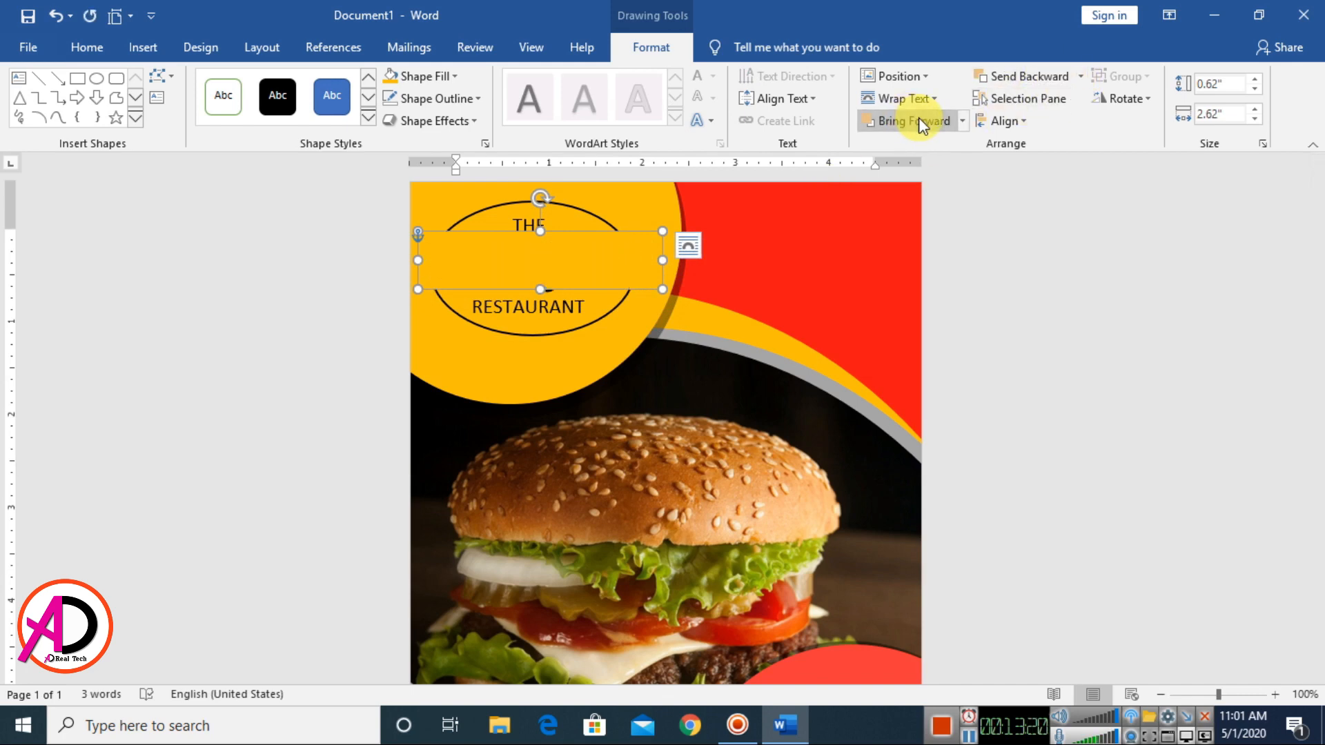
click(962, 121)
click(954, 142)
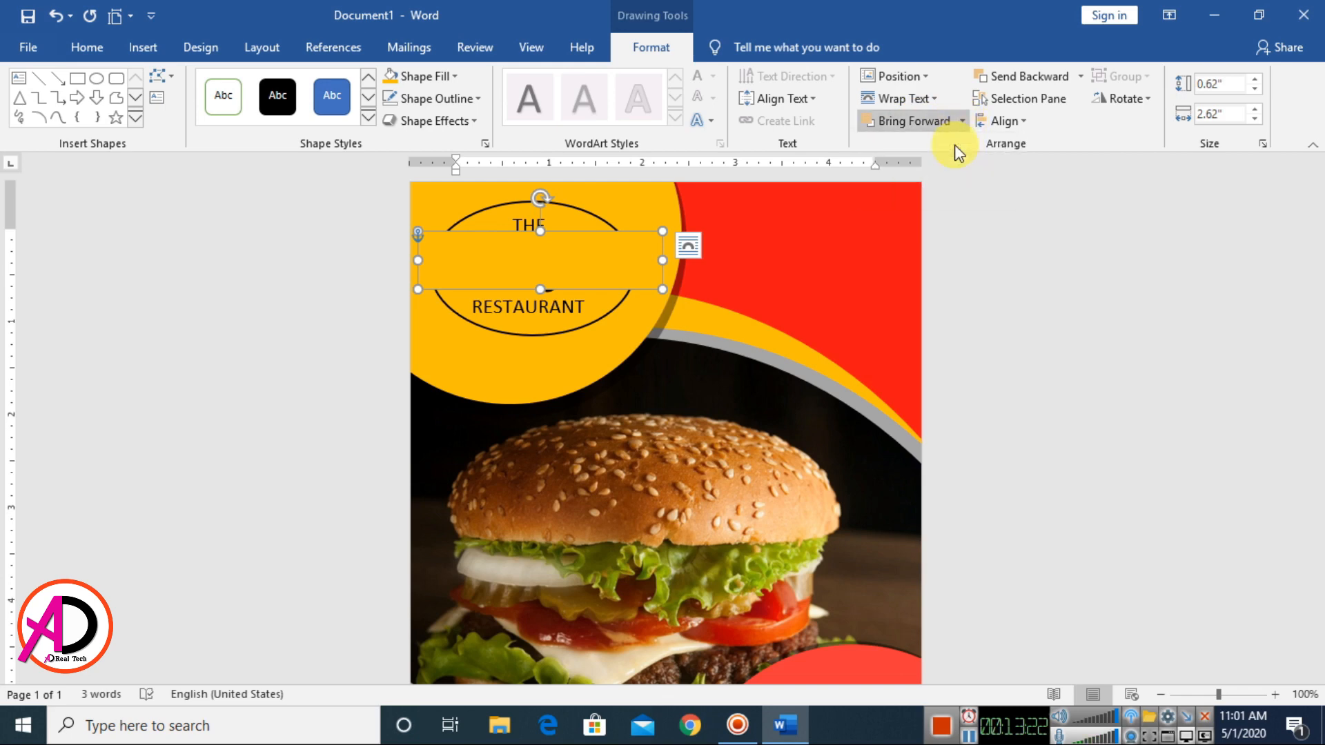
click(1047, 77)
click(1135, 311)
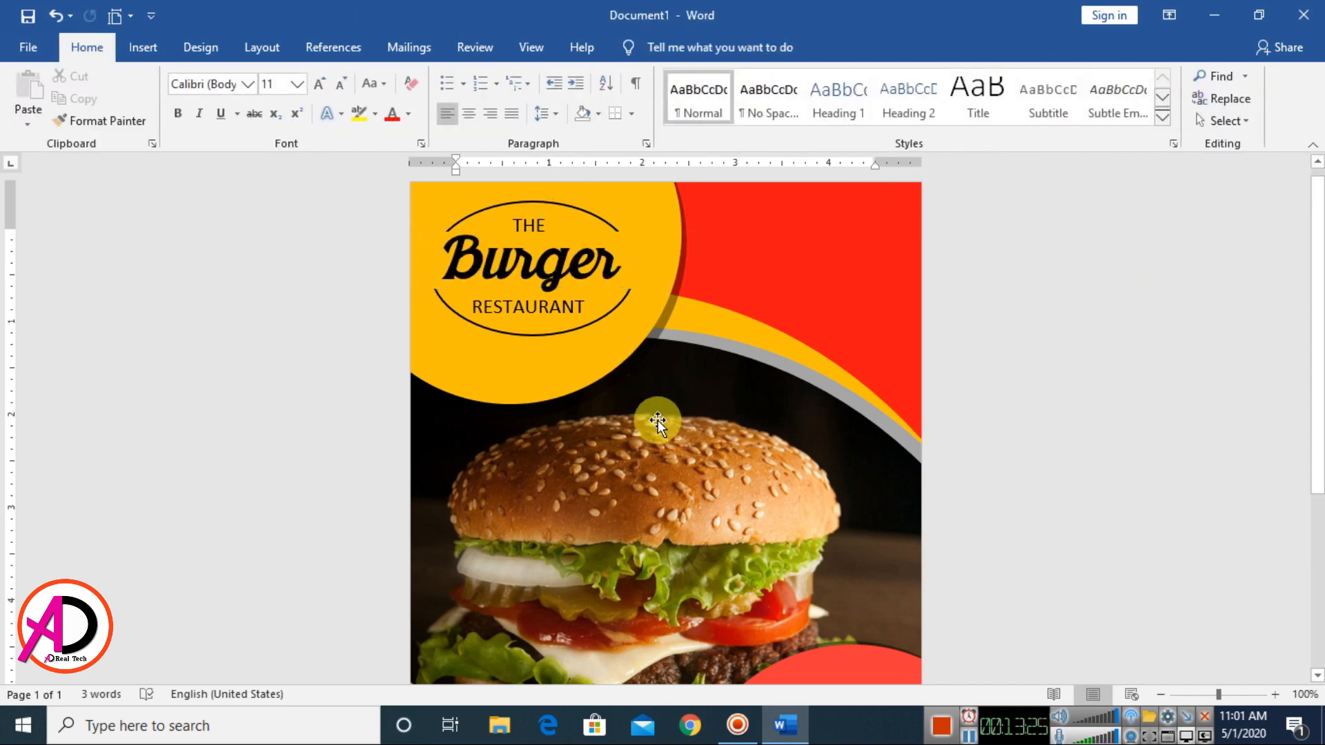
click(578, 296)
click(1065, 384)
Step: Place a copy of the "Burger" text in the upper red area and change it to "Best burers" in white at 22 pt
scroll(871, 404, down, 8)
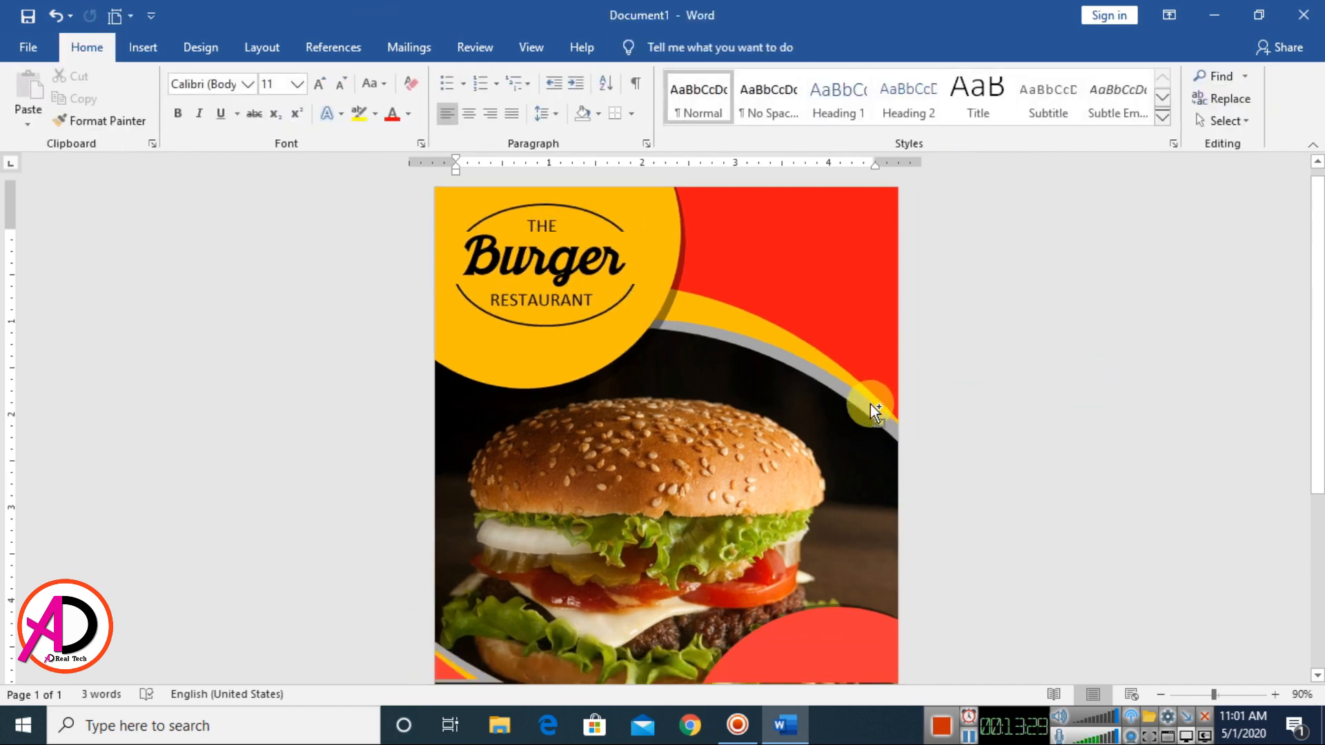
scroll(872, 424, up, 4)
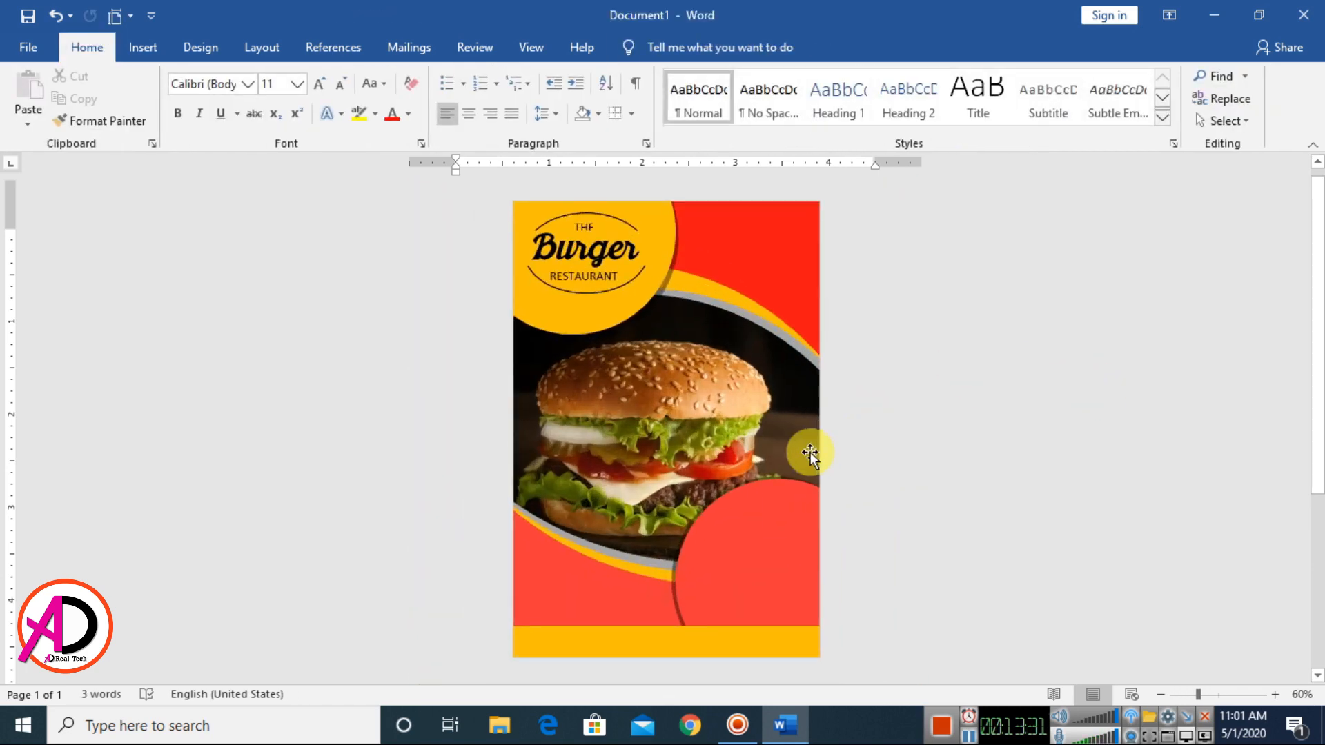
scroll(801, 415, down, 3)
scroll(802, 425, up, 3)
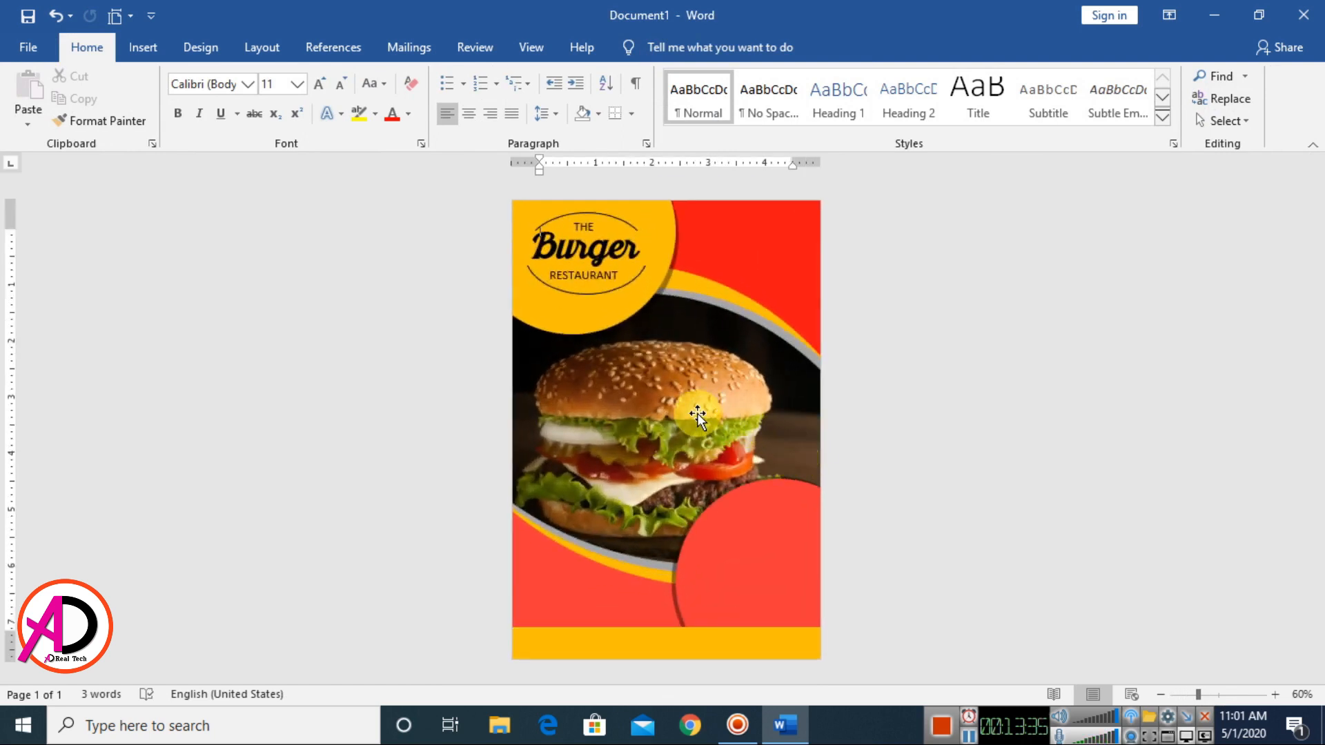
click(590, 238)
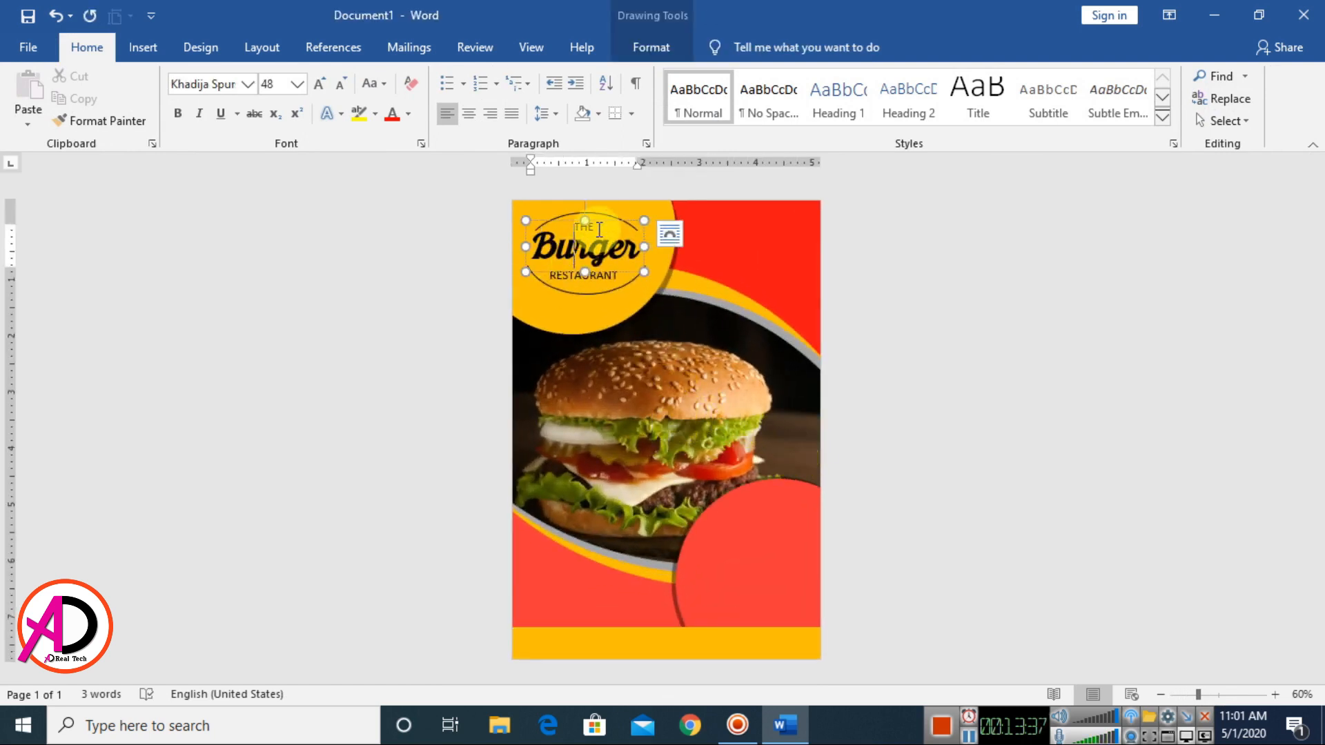
drag(617, 246, 766, 213)
scroll(784, 300, up, 4)
scroll(784, 299, up, 1)
double_click(858, 268)
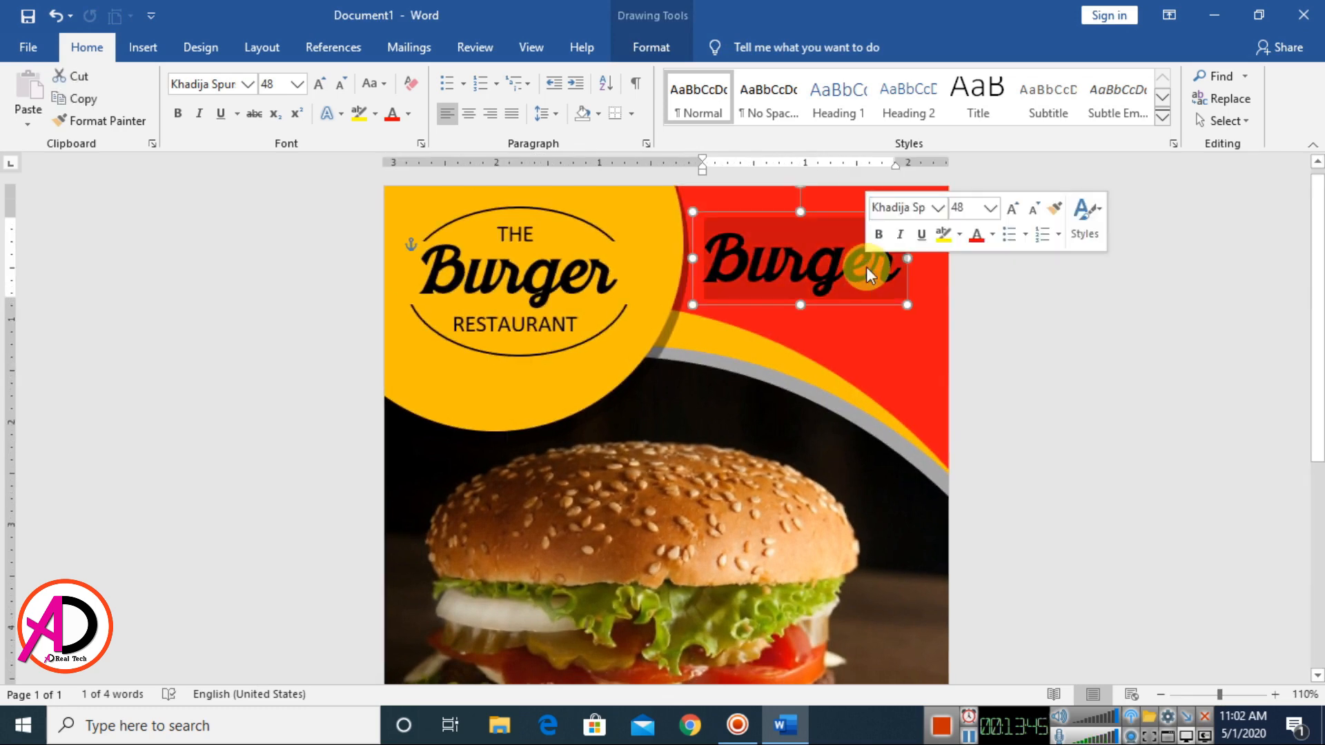
text(Best love)
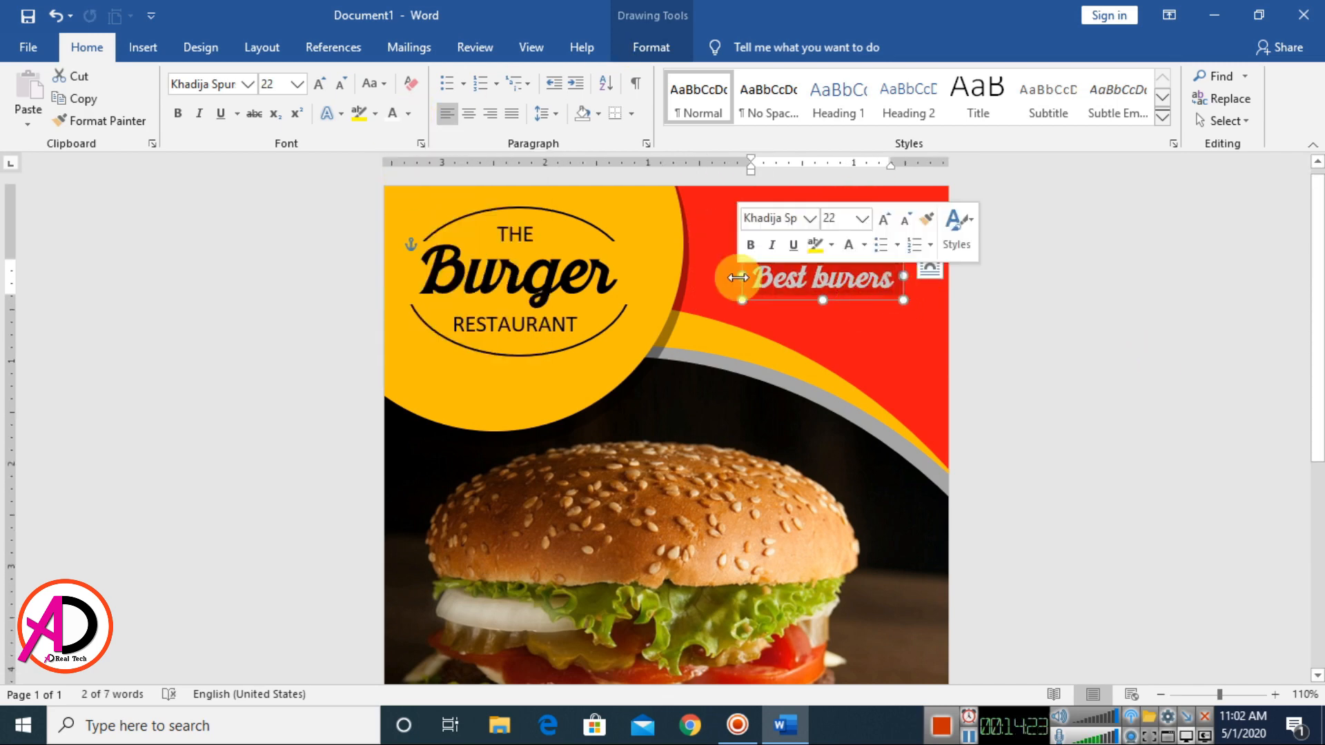
Step: Generate a sample sentence with =rand(1,1) in a copy of the "Best burers" text box
text(=rand(1,1))
key(Return)
click(739, 279)
Step: Reduce the sample sentence to 9 pt and set its font to Calibri (Body)
key(ctrl+bracketleft)
key(ctrl+bracketleft)
key(ctrl+bracketleft)
key(ctrl+bracketleft)
key(ctrl+bracketleft)
key(ctrl+bracketleft)
key(ctrl+bracketleft)
key(ctrl+bracketleft)
key(ctrl+bracketleft)
key(ctrl+bracketleft)
key(ctrl+bracketleft)
key(ctrl+bracketleft)
key(ctrl+bracketleft)
click(248, 84)
click(228, 142)
Step: Position and resize the sample text box beneath the "Best burers" heading
drag(786, 251, 562, 255)
drag(894, 270, 884, 247)
drag(749, 305, 707, 316)
Step: Repeat the sentence "Video provides a powerful way to help you prove your point." a second time in the text box
drag(718, 261, 890, 276)
key(ctrl+c)
click(890, 276)
key(ctrl+v)
Step: Extend the sample text box to fit its four lines and align it under the "Best burers" heading
drag(819, 317, 817, 325)
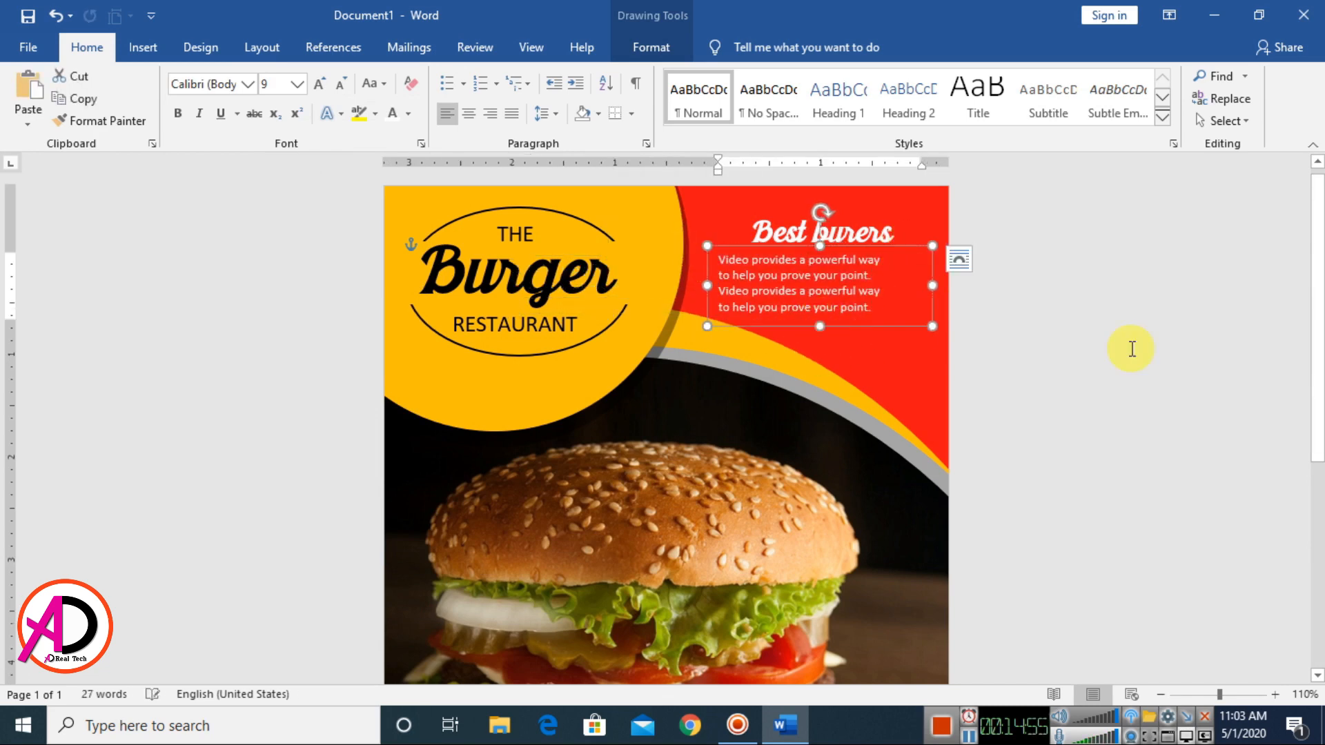
drag(871, 246, 901, 245)
click(1103, 330)
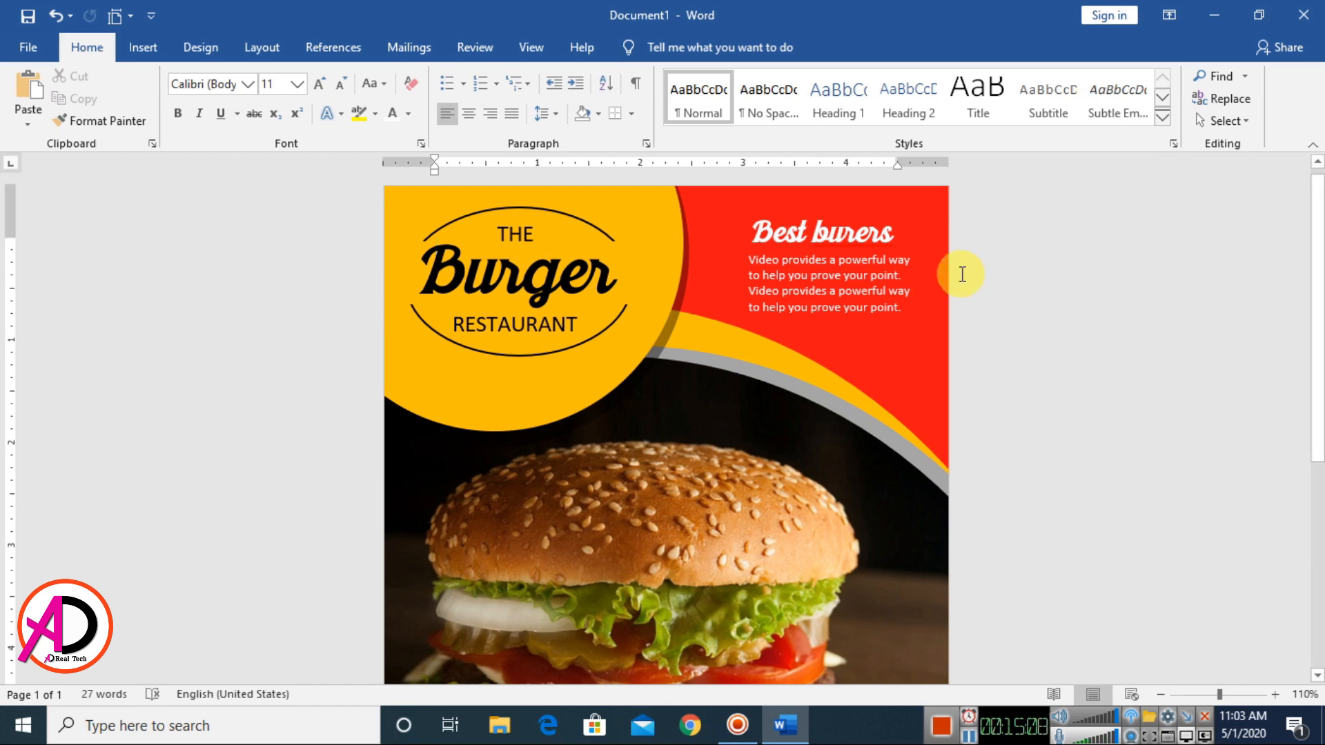
Step: Duplicate the "Best burers" heading and place the copy on the red circle in the flyer's lower corner
scroll(889, 425, down, 5)
scroll(842, 460, up, 1)
scroll(843, 459, up, 4)
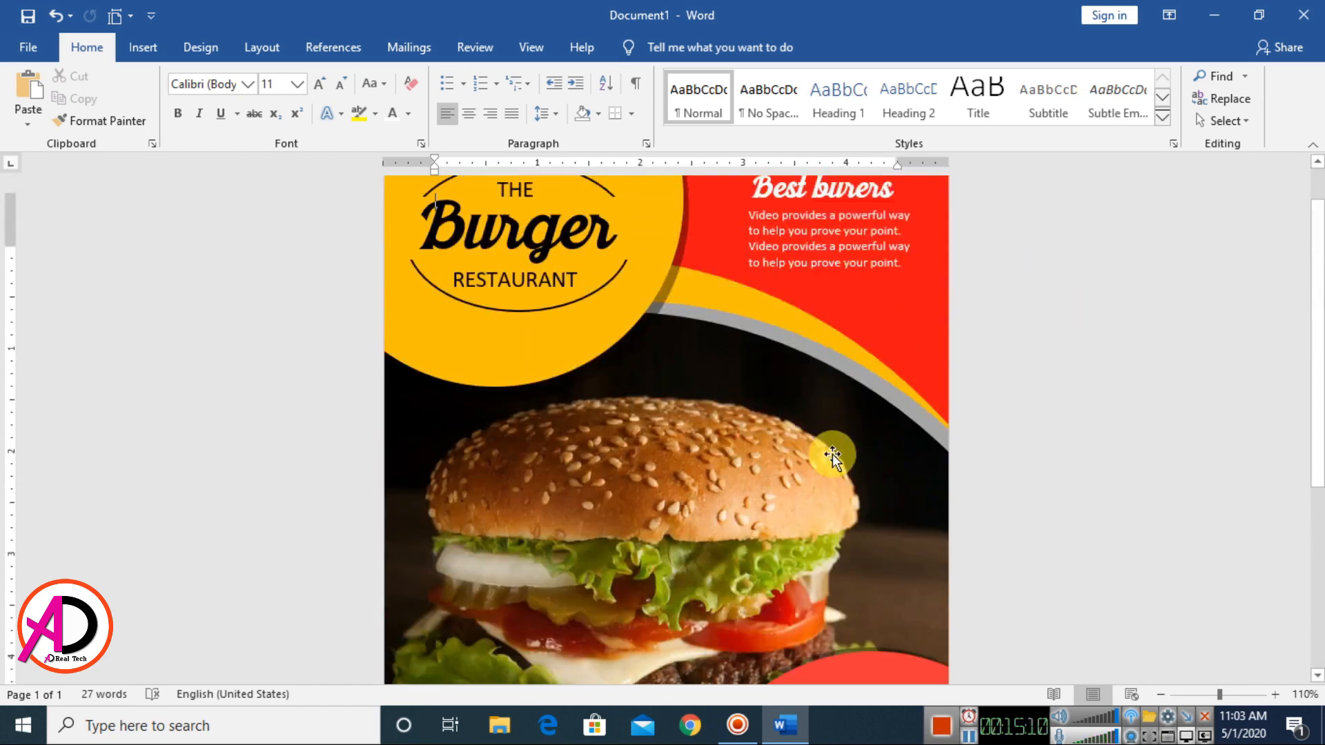
click(834, 238)
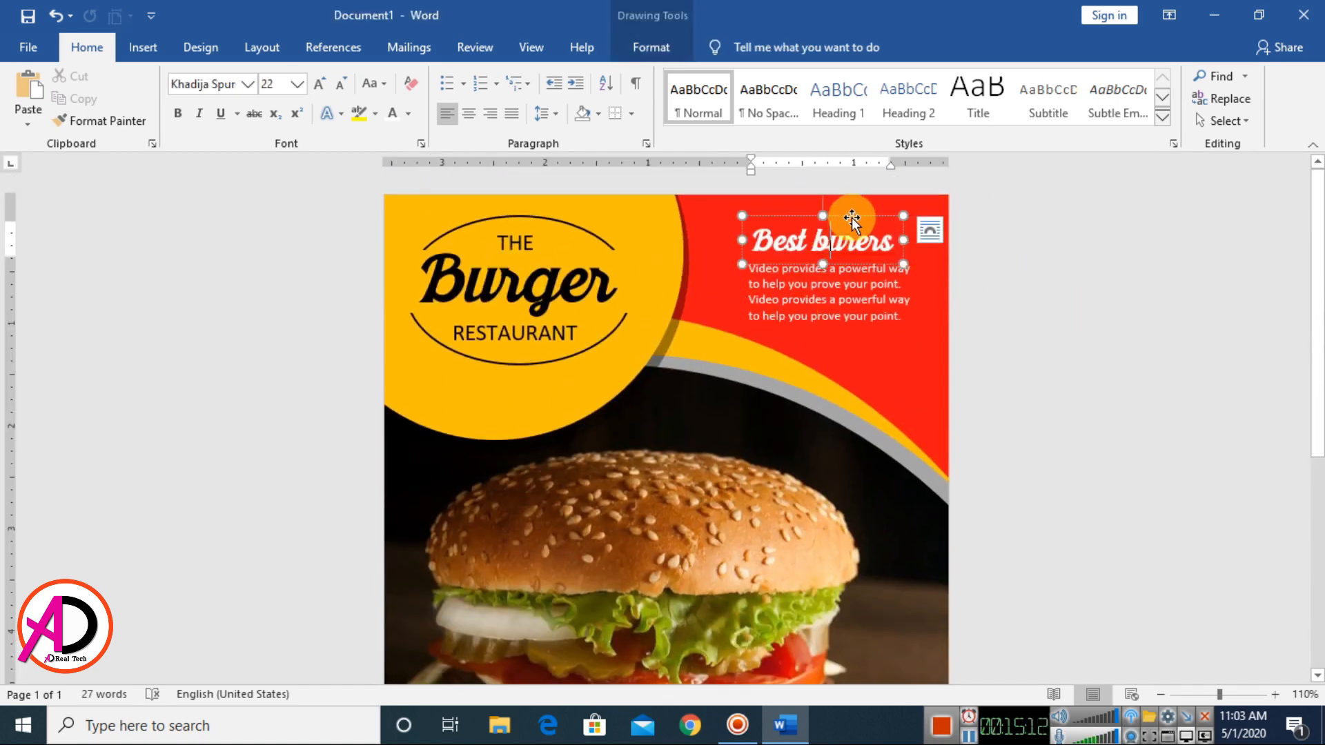
key(ctrl+d)
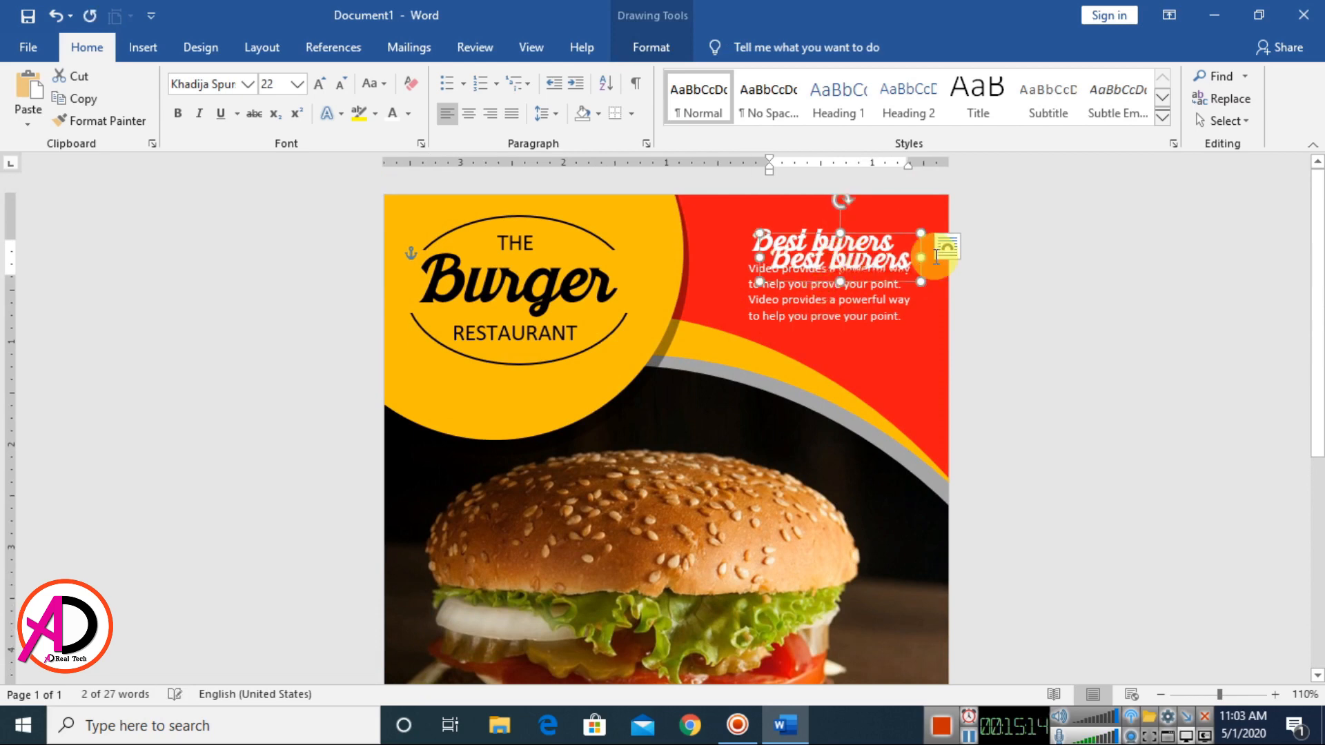
drag(897, 237, 842, 554)
scroll(842, 553, down, 4)
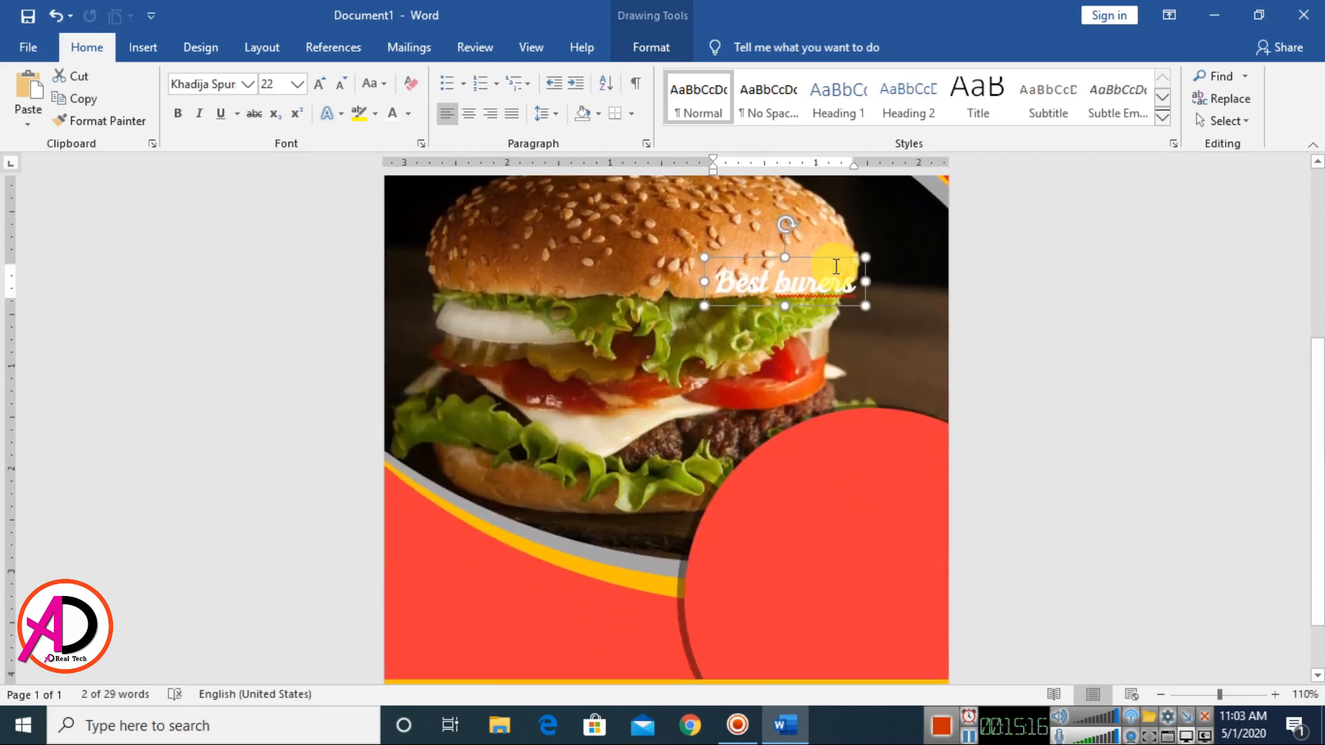
drag(831, 259, 742, 523)
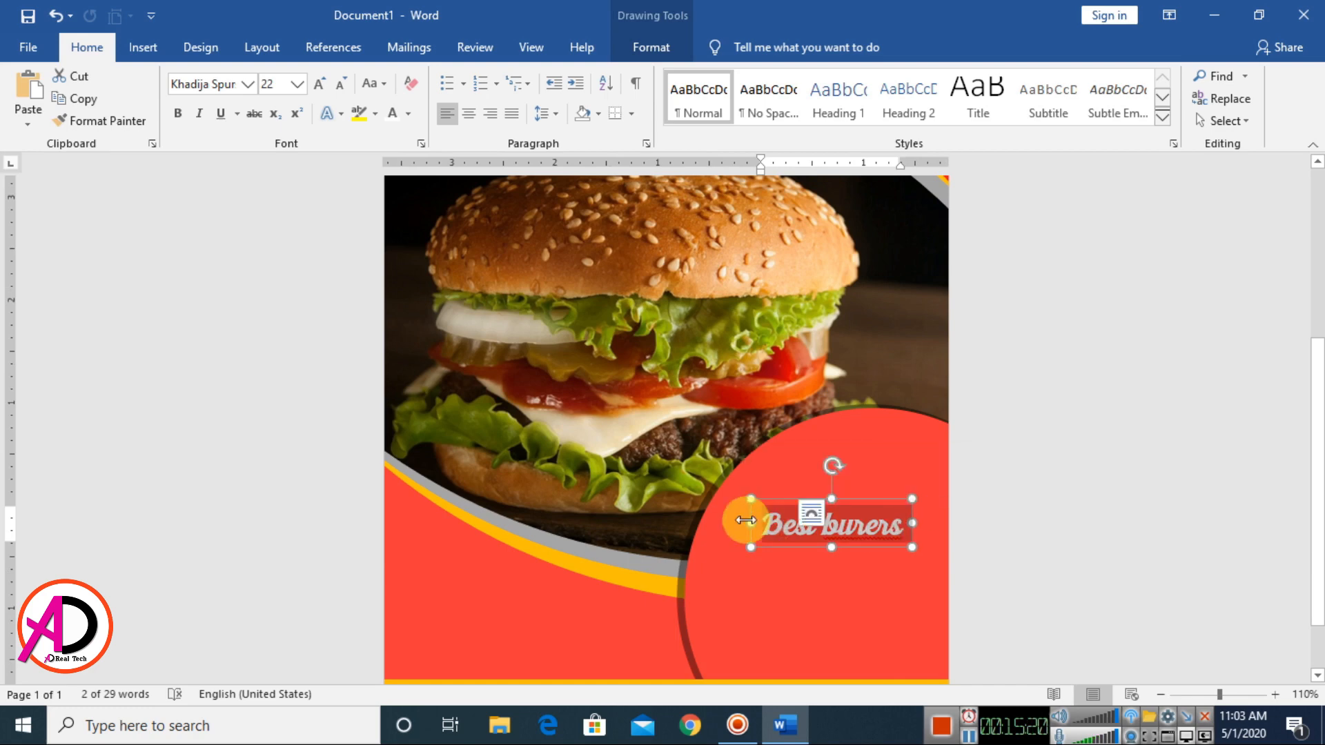
Step: Replace the copied heading's text with "Super" and "deal" on two centred lines
text(Super)
key(Return)
text(deal)
key(ctrl+a)
click(469, 115)
Step: Enlarge the "Super deal" text to 28 pt and reposition its box in the upper part of the red circle
key(ctrl+])
key(ctrl+])
key(ctrl+])
key(ctrl+])
key(ctrl+])
key(ctrl+])
drag(830, 500, 866, 479)
scroll(869, 476, down, 2)
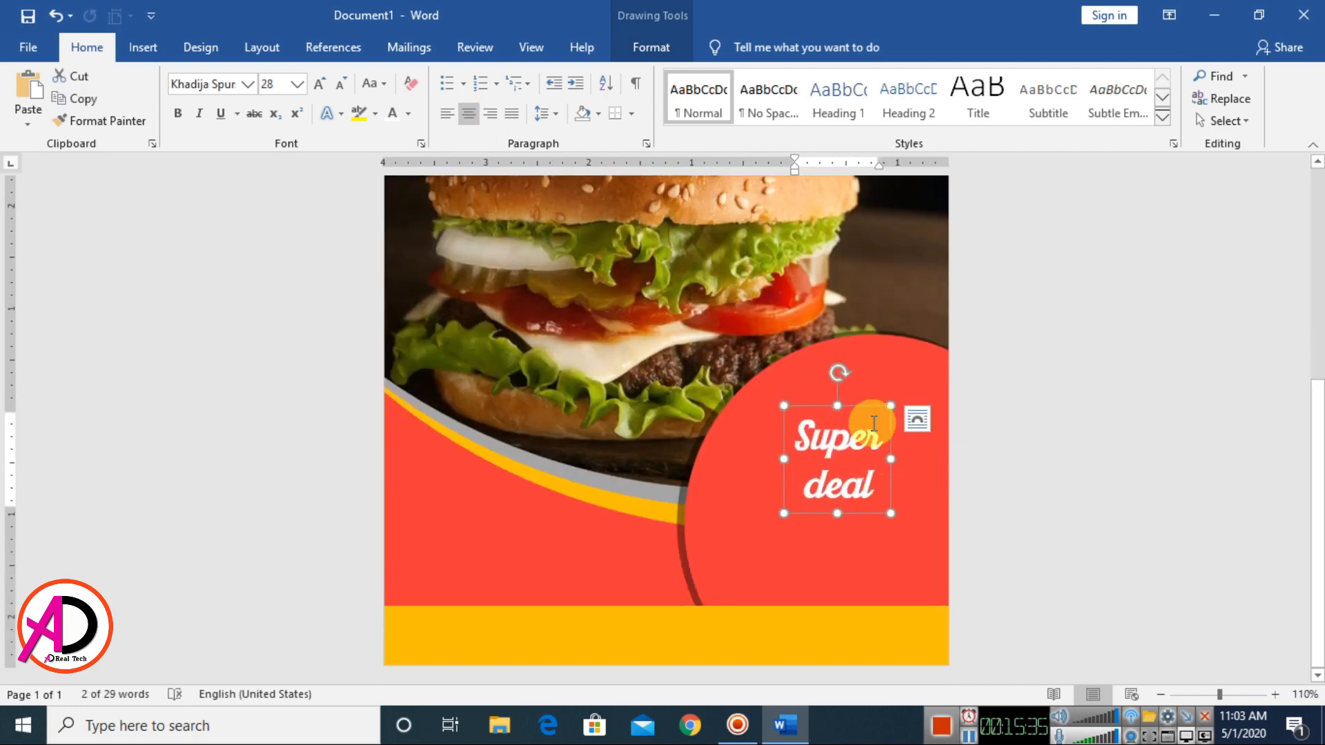
Step: Place a copy of the "Super deal" text box below the original and set its font to Calibri (Body)
drag(876, 399, 795, 506)
drag(799, 585, 719, 537)
click(248, 85)
click(221, 141)
Step: Reduce the copied text to 14 pt
key(ctrl+[)
key(ctrl+[)
key(ctrl+[)
key(ctrl+[)
key(ctrl+[)
key(ctrl+[)
key(ctrl+[)
key(ctrl+[)
key(ctrl+[)
key(ctrl+[)
key(ctrl+[)
key(ctrl+[)
key(ctrl+[)
key(ctrl+[)
Step: Replace the copied text below "Super deal" with "FROM 1 TO 31 OCOTBER 2020"
key(BackSpace)
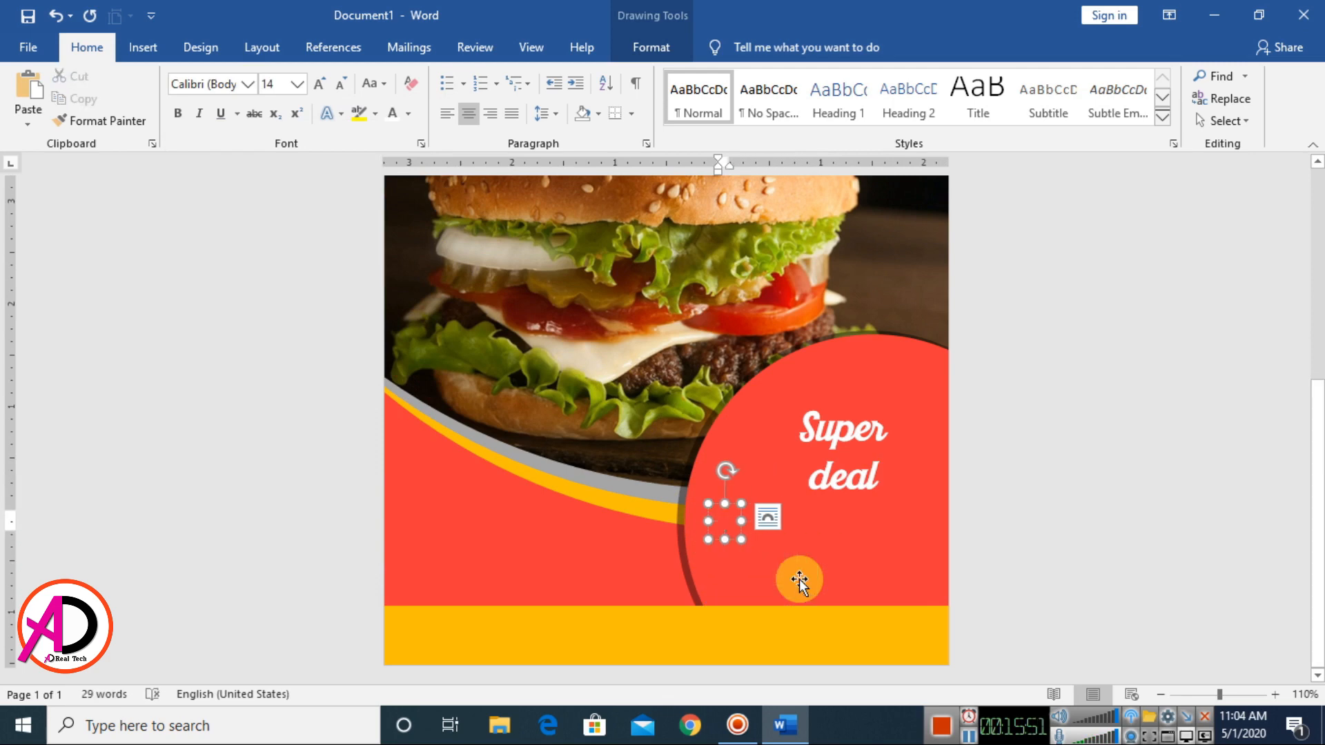
text(FORM)
key(BackSpace)
key(BackSpace)
key(BackSpace)
text(ROM 1 TO)
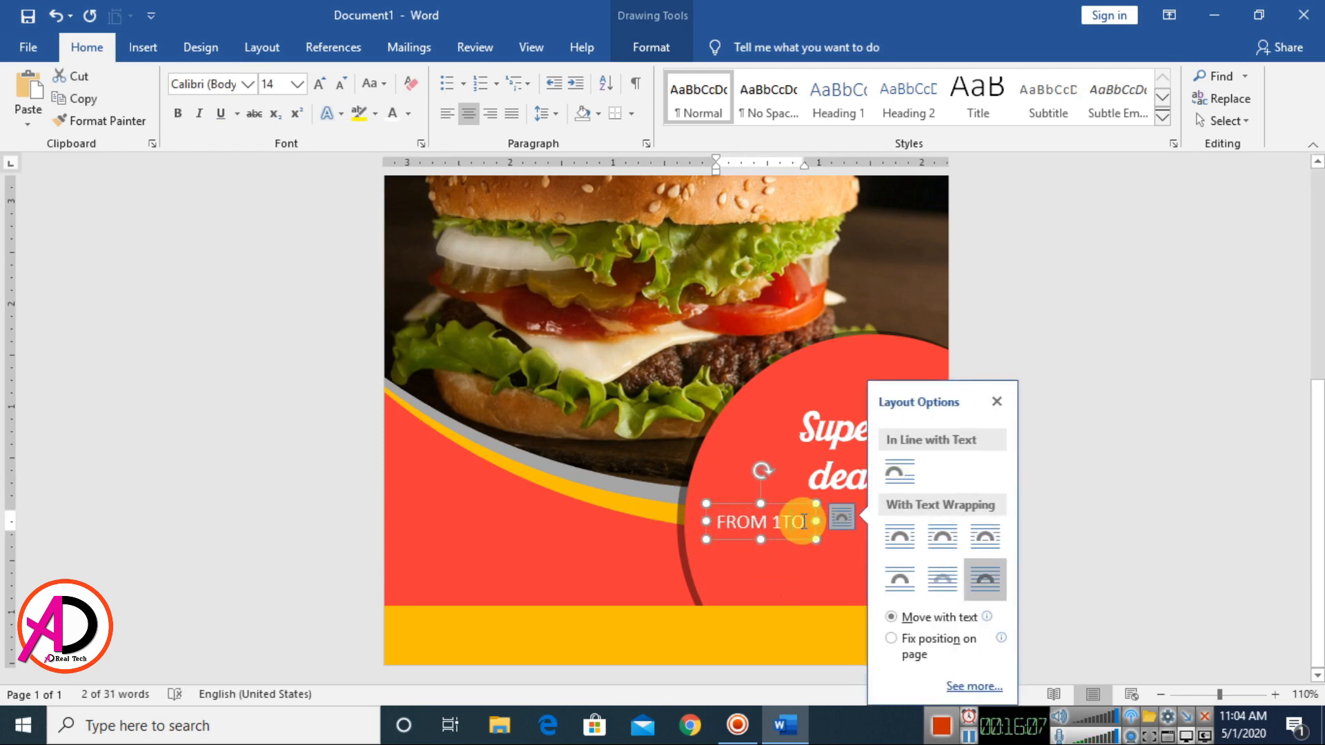
text(  31 OCOTBER 2020)
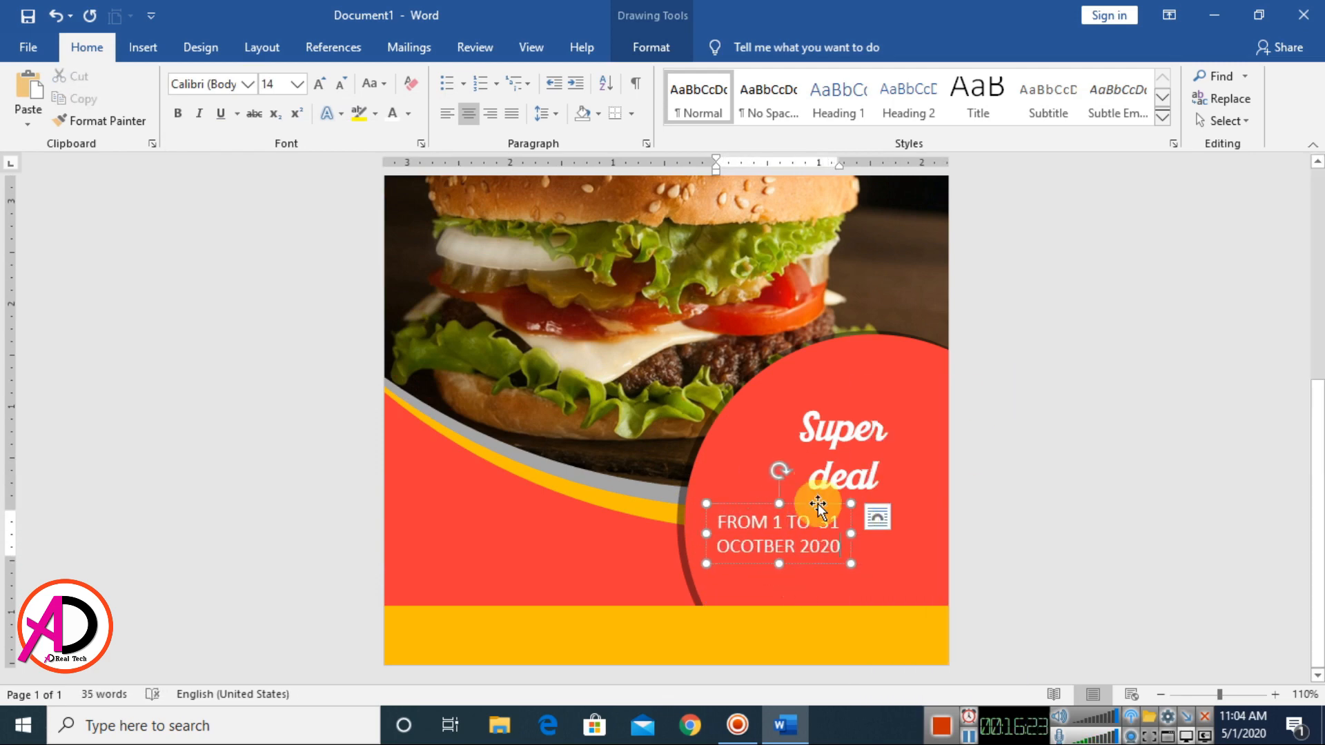
Step: Move the date text box beneath "Super deal" inside the red circle
drag(819, 506, 866, 499)
scroll(1083, 497, up, 3)
click(1083, 497)
scroll(958, 499, down, 8)
scroll(921, 496, up, 3)
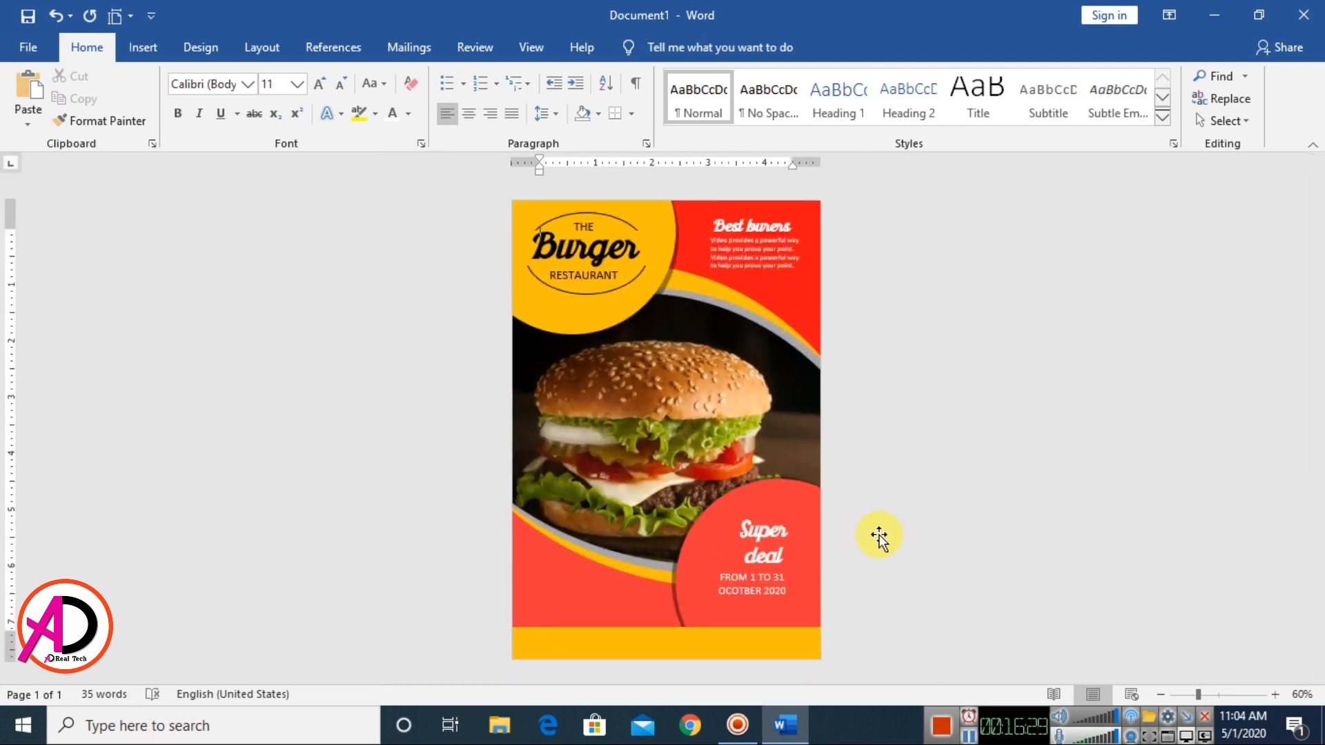
Step: Enlarge only the word "Super" in the "Super deal" text to 48 pt
click(768, 539)
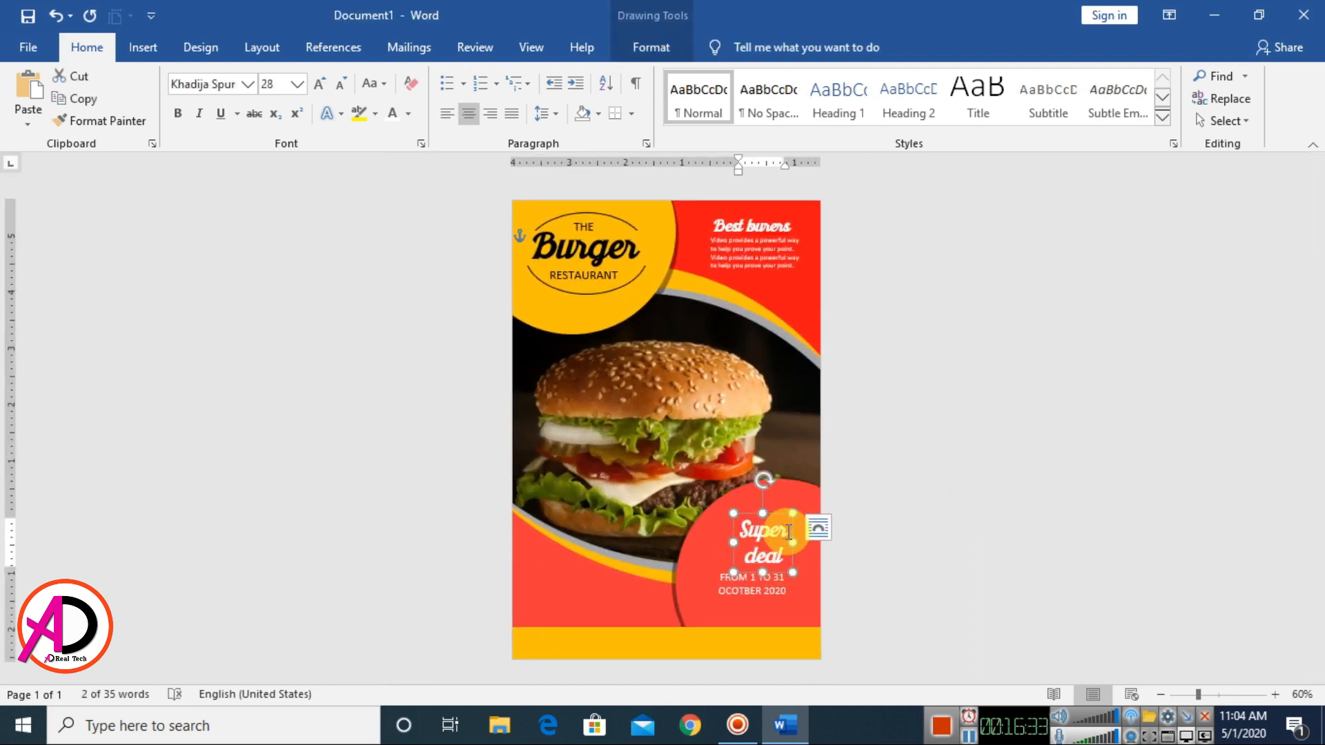
drag(790, 531, 744, 528)
key(ctrl+shift+period)
key(ctrl+shift+period)
key(ctrl+shift+period)
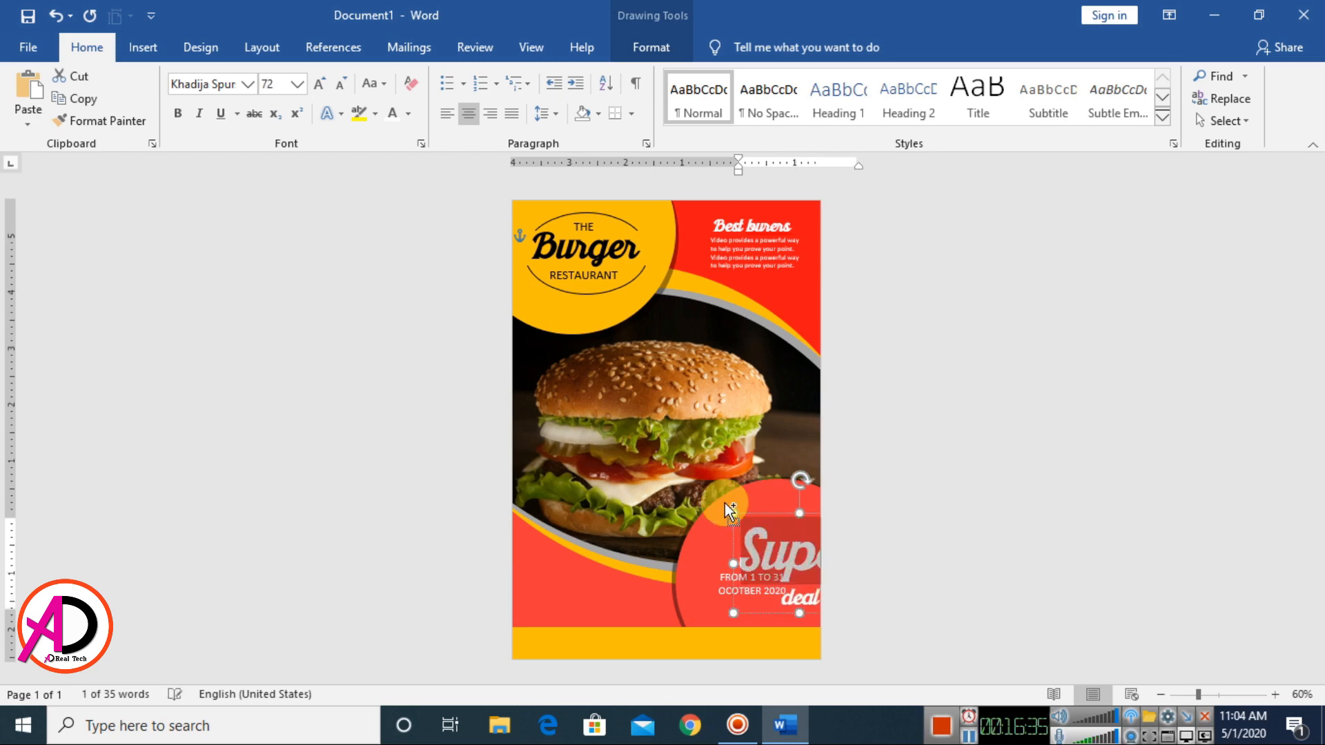
key(ctrl+shift+comma)
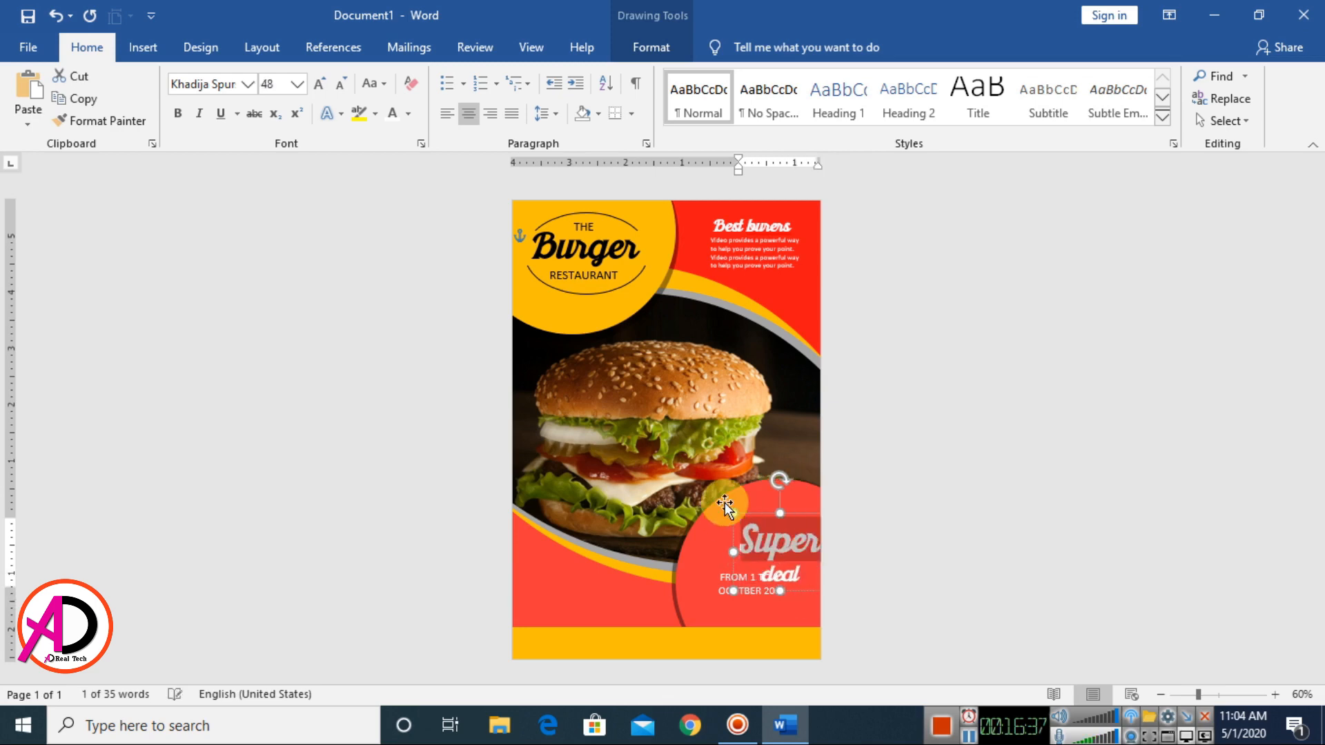
Step: Reposition the enlarged "Super deal" text box above the date lines in the red circle
drag(797, 516, 775, 498)
click(985, 538)
scroll(878, 540, down, 4)
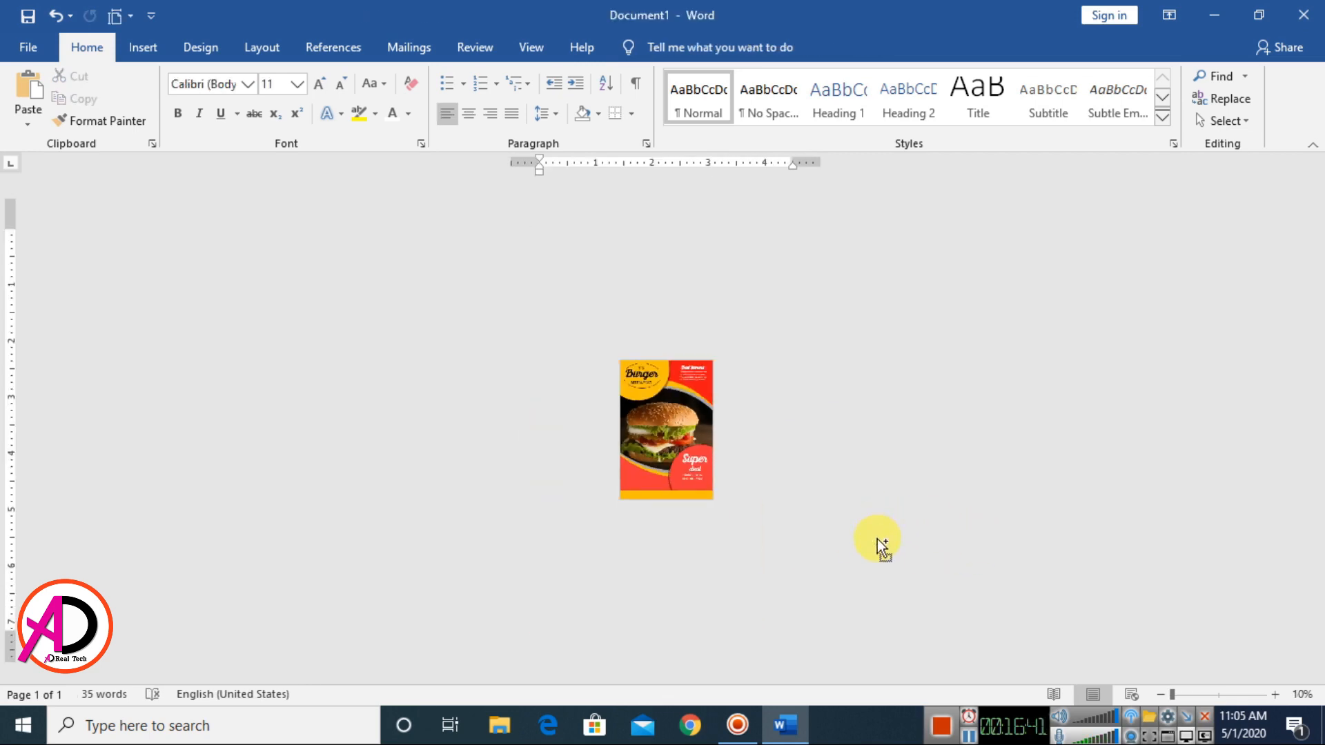
scroll(876, 539, up, 4)
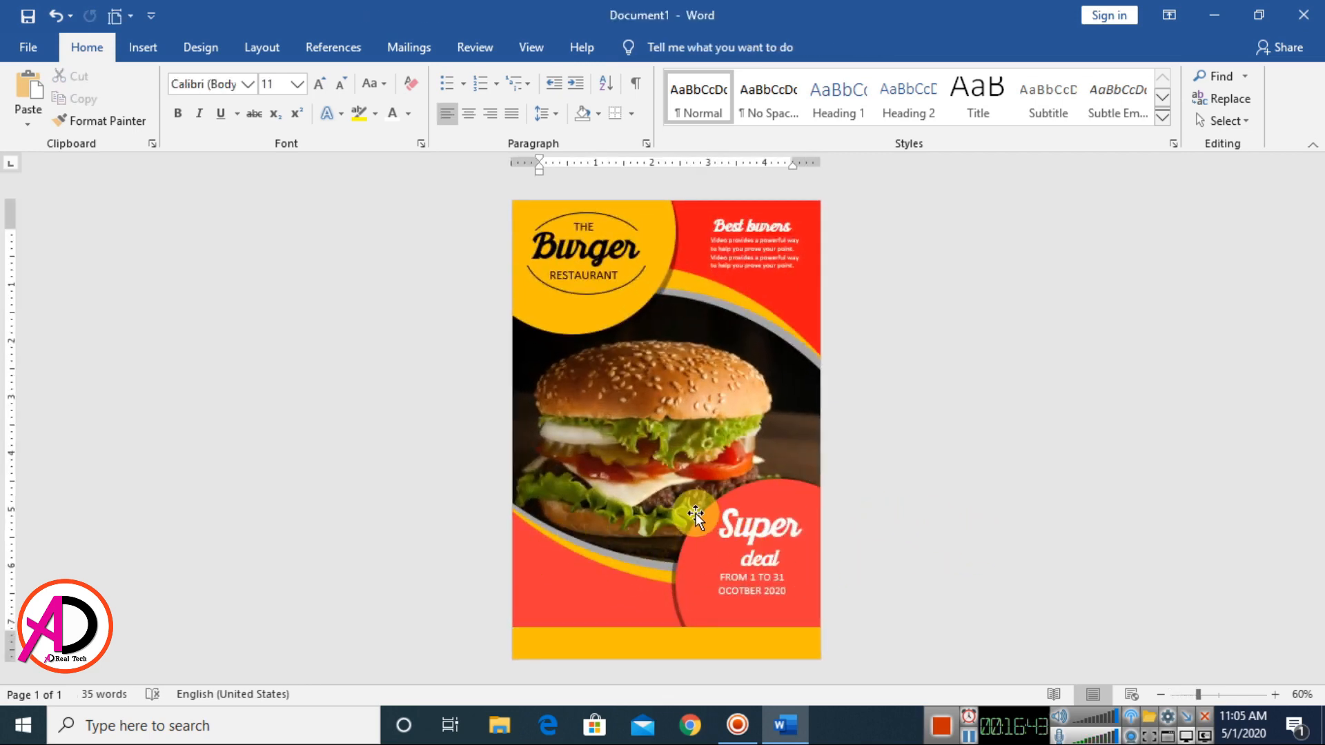
Step: Duplicate the "Super deal" box, move the copy onto the red area beside the circle and replace its text with "TAKE 2 BURGERS PAY 1"
click(758, 528)
click(774, 497)
key(ctrl+d)
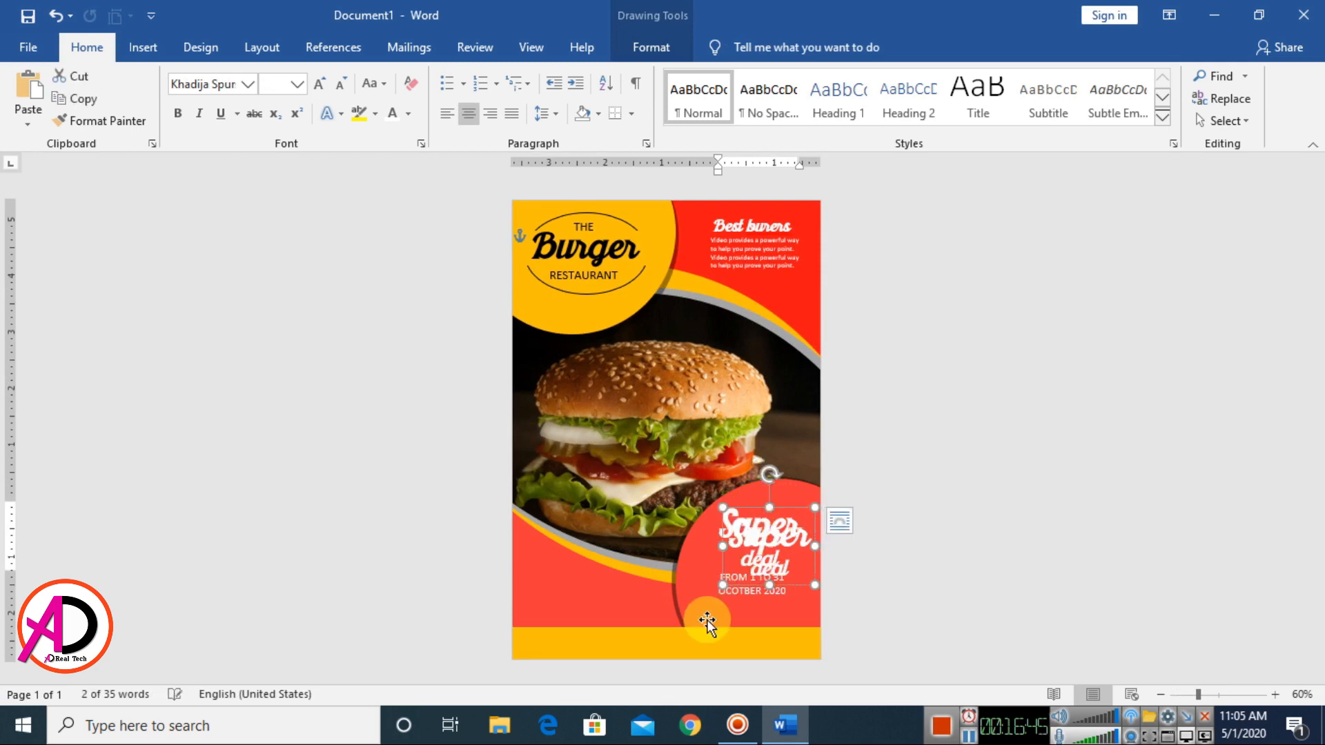
drag(790, 509, 512, 583)
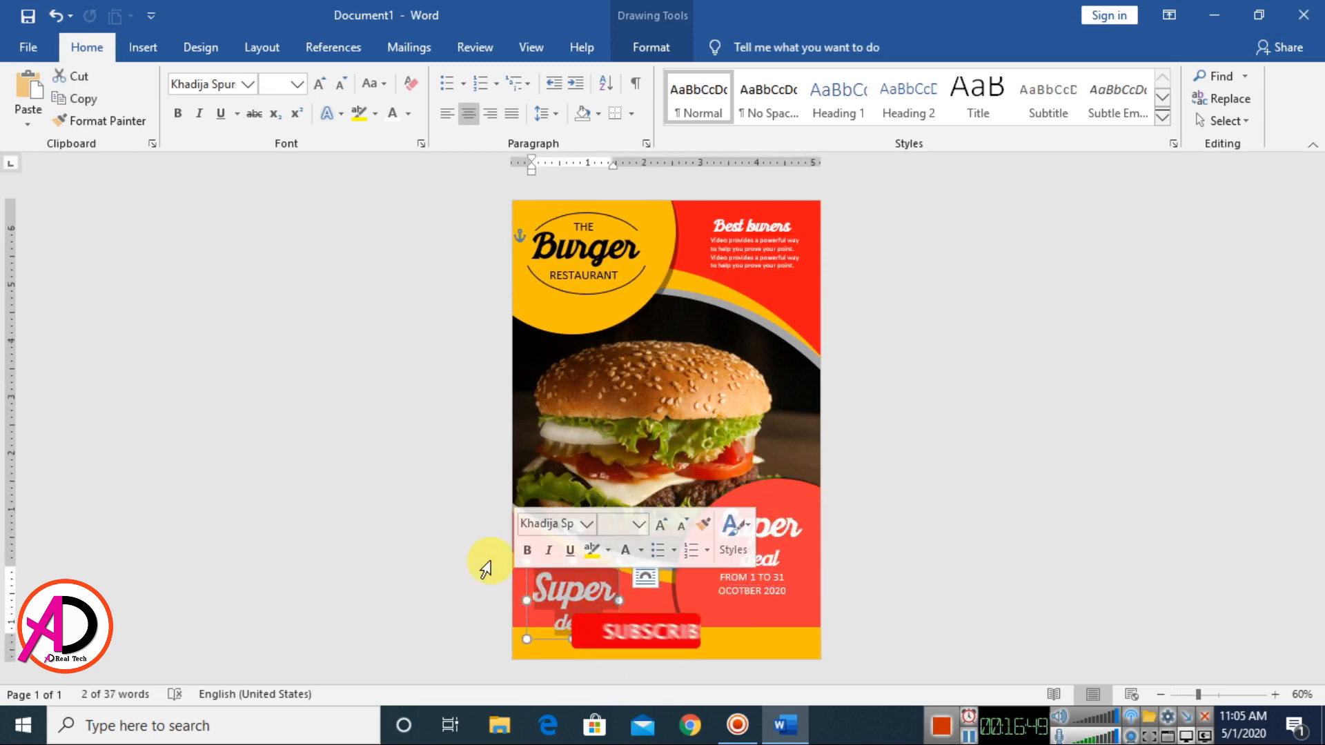
text(TAKE 2 BURGERS PAY 1)
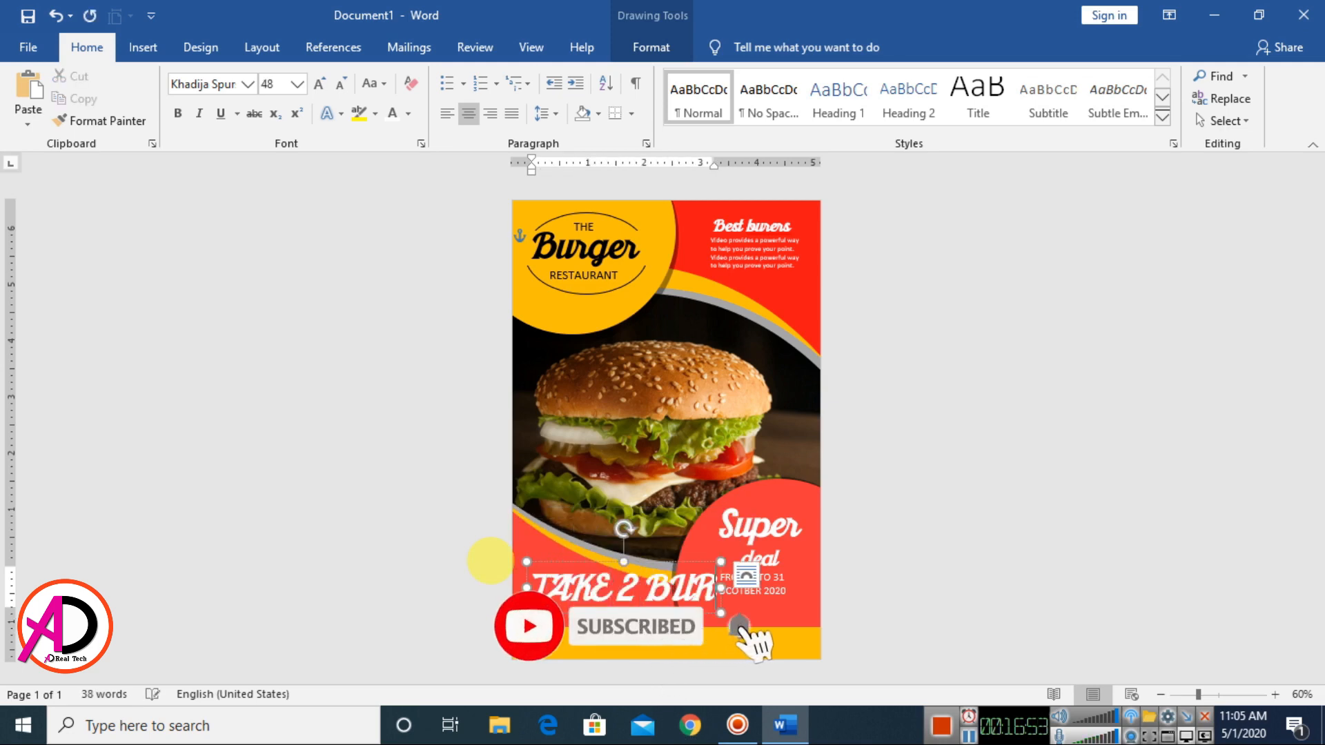
Step: Reduce the burger offer text to 24 pt and change it to sentence case, "Take 2 burgers pay 1"
key(ctrl+a)
click(341, 83)
click(342, 83)
click(342, 83)
click(342, 84)
key(shift+F3)
key(shift+F3)
key(shift+F3)
key(shift+F3)
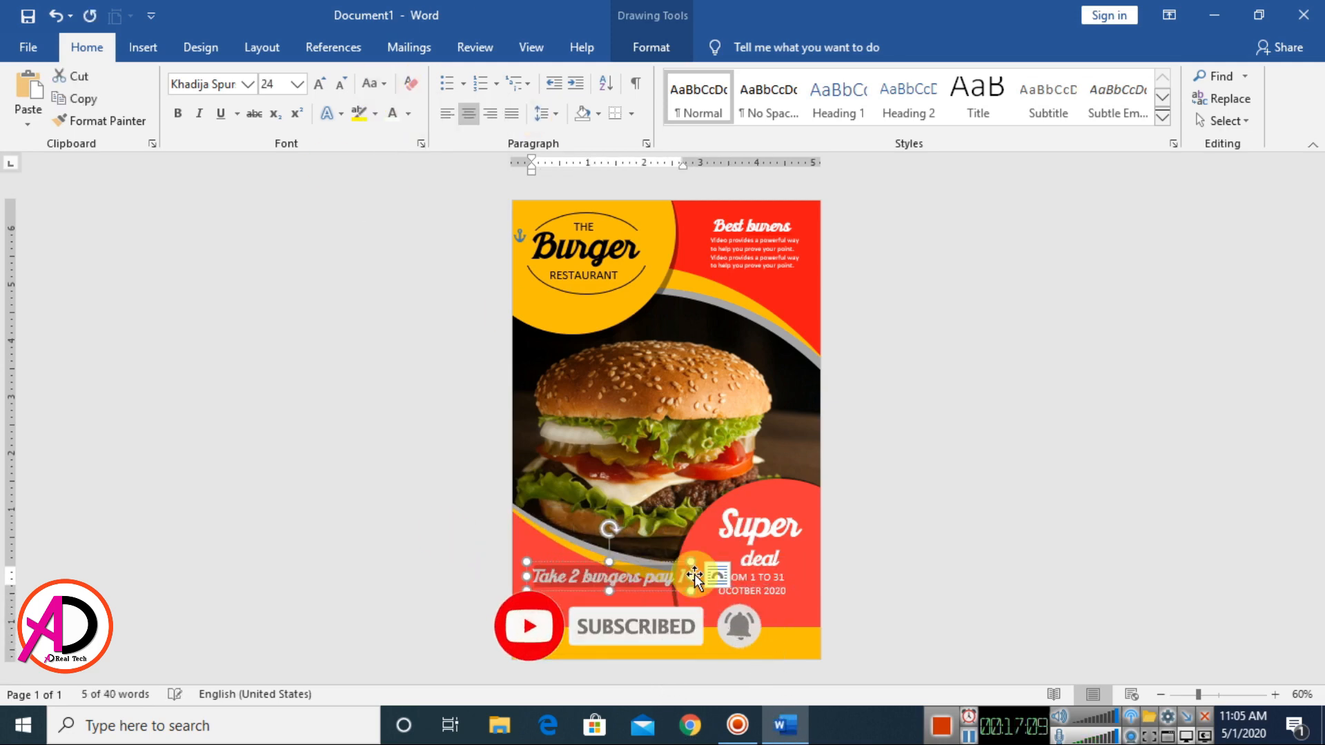
Step: Move the "Take 2 burgers pay 1" text lower in the red area and reduce it to 20 pt
drag(692, 581, 674, 606)
key(ctrl+shift+comma)
key(ctrl+shift+comma)
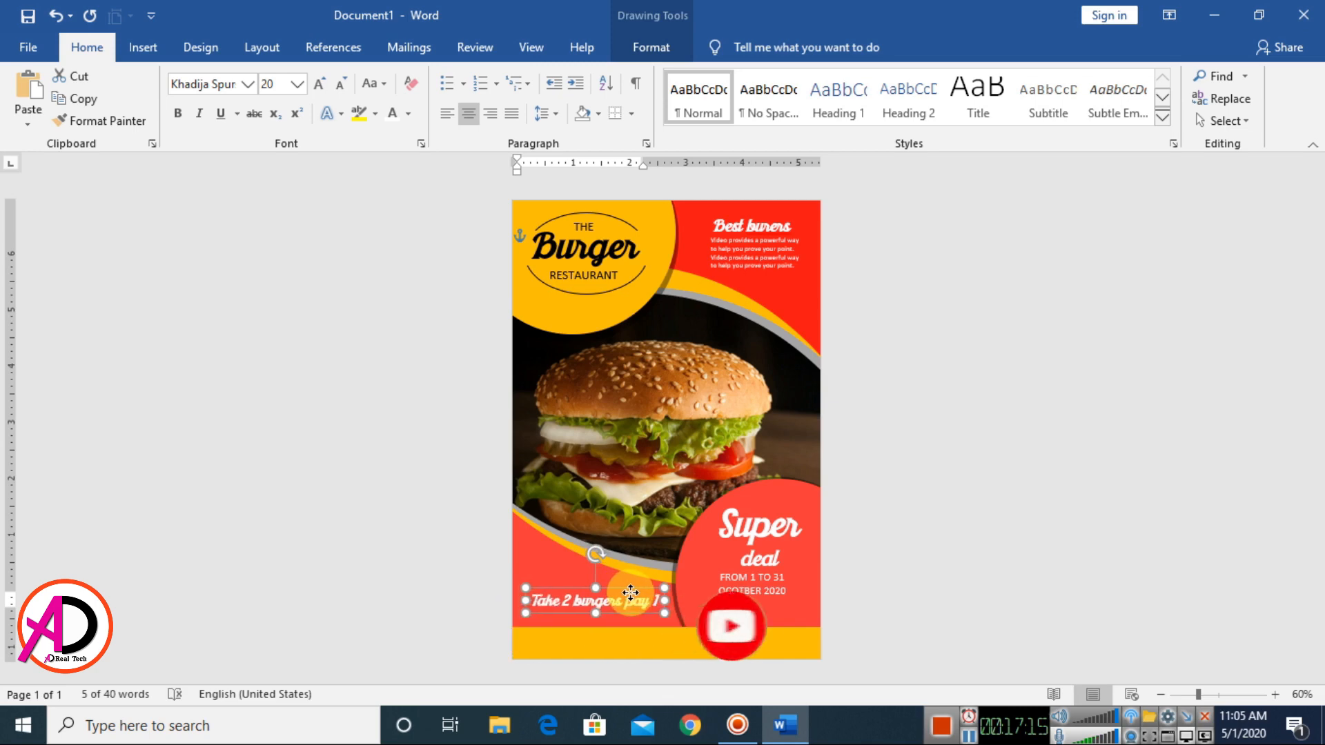
click(1049, 545)
scroll(1049, 546, down, 5)
scroll(695, 582, up, 6)
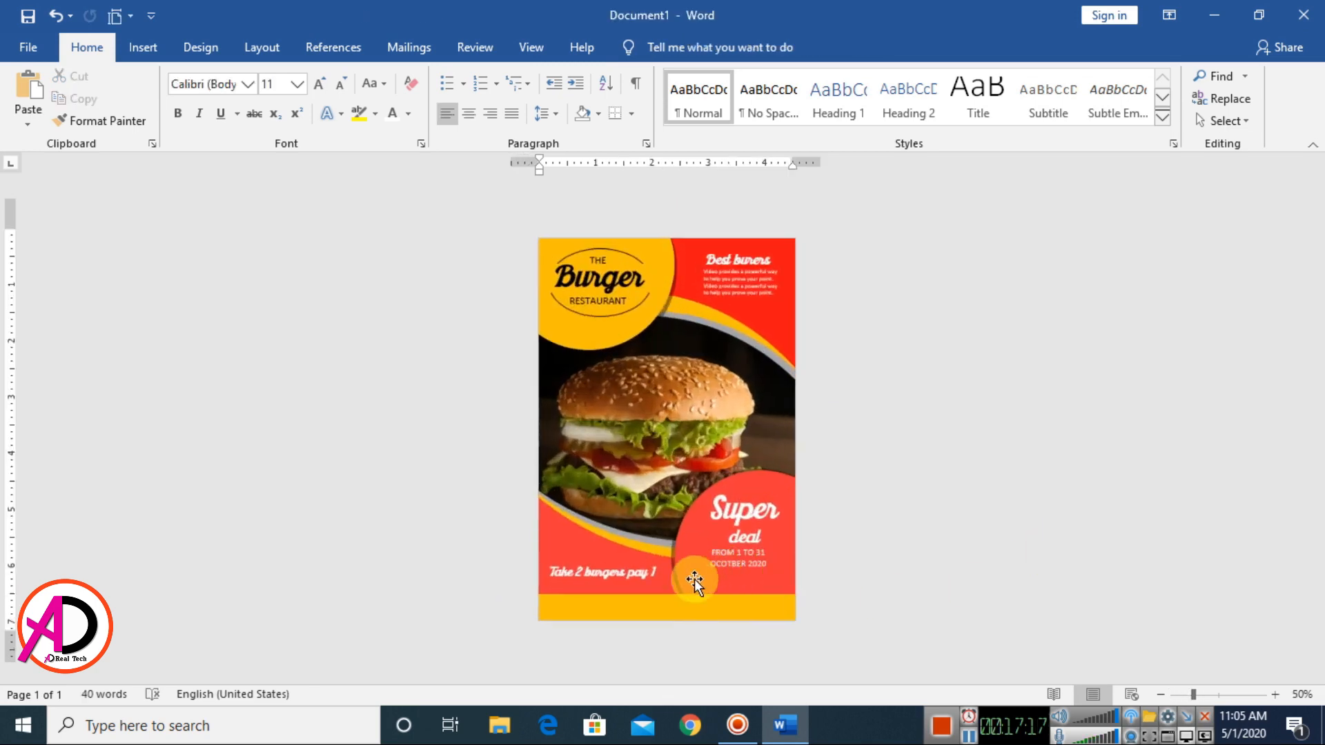
scroll(1242, 449, down, 1)
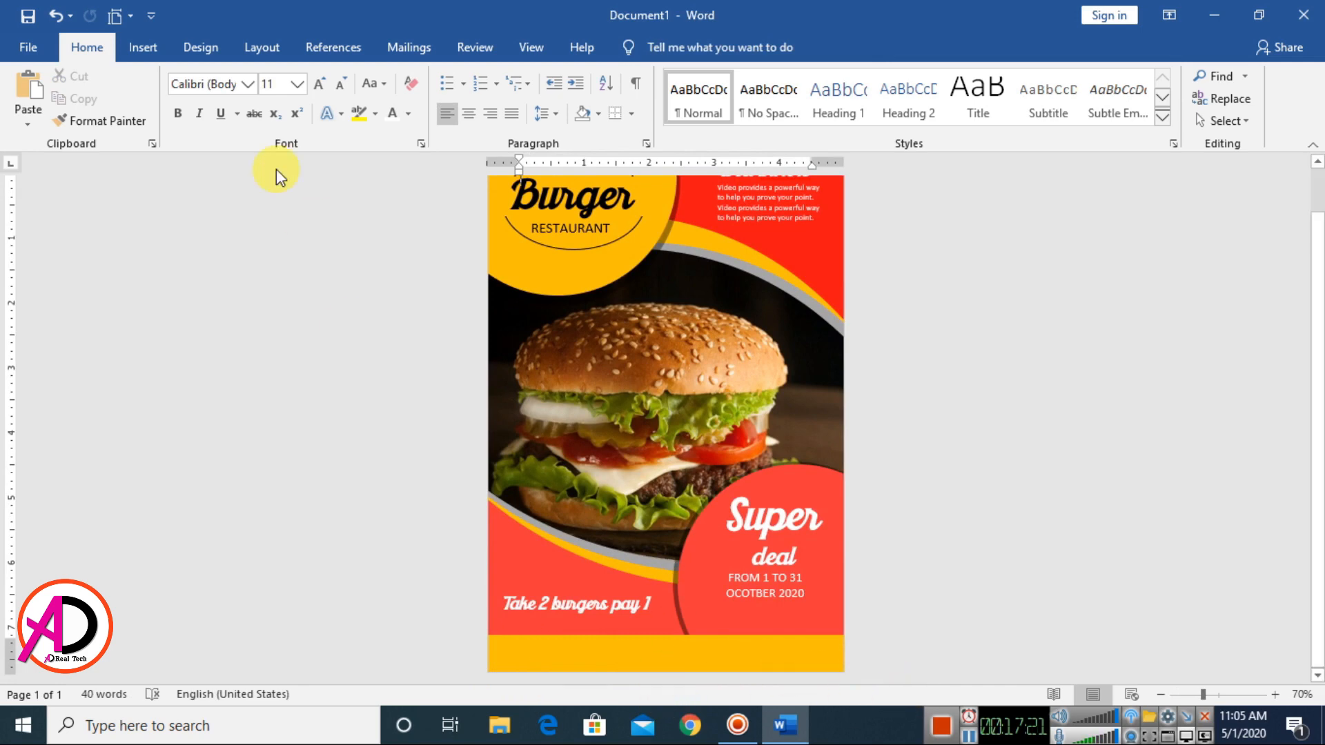
Step: Insert a black WordArt text and move it down to the yellow strip at the flyer's bottom
click(145, 48)
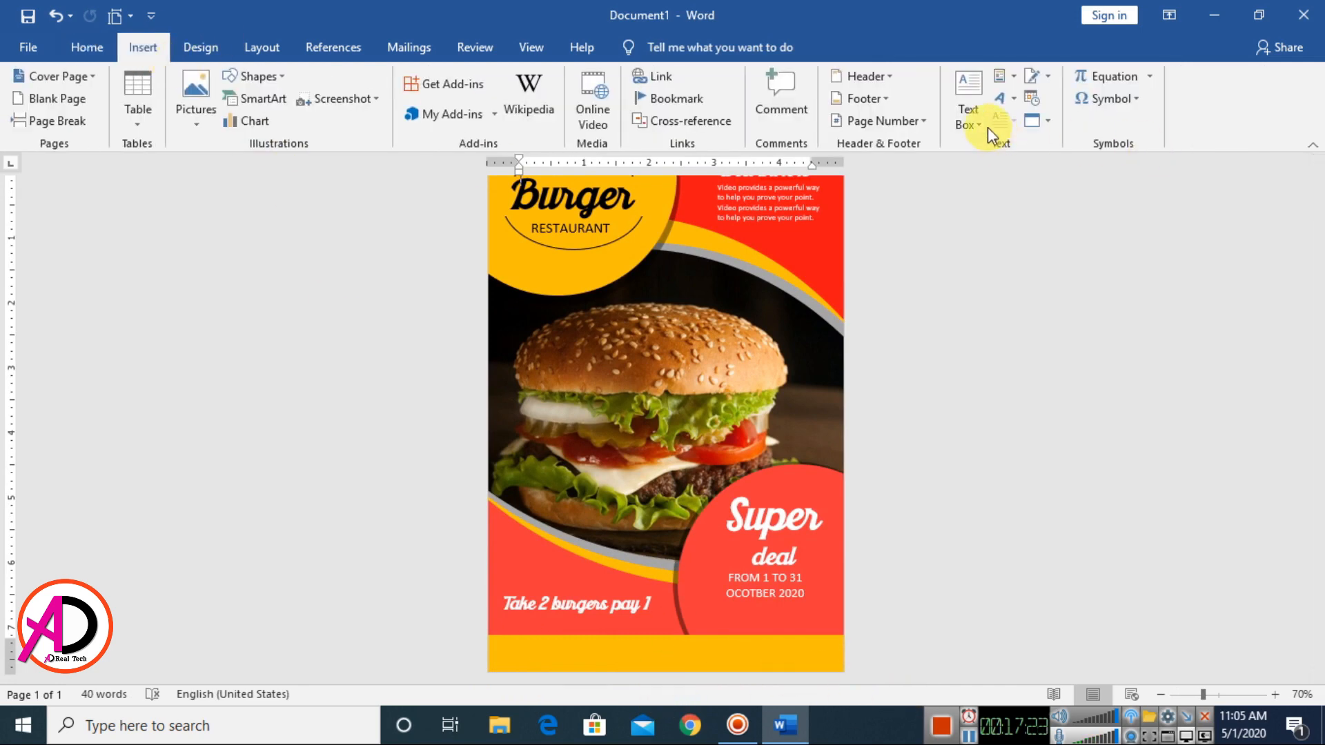
click(1012, 98)
click(1015, 139)
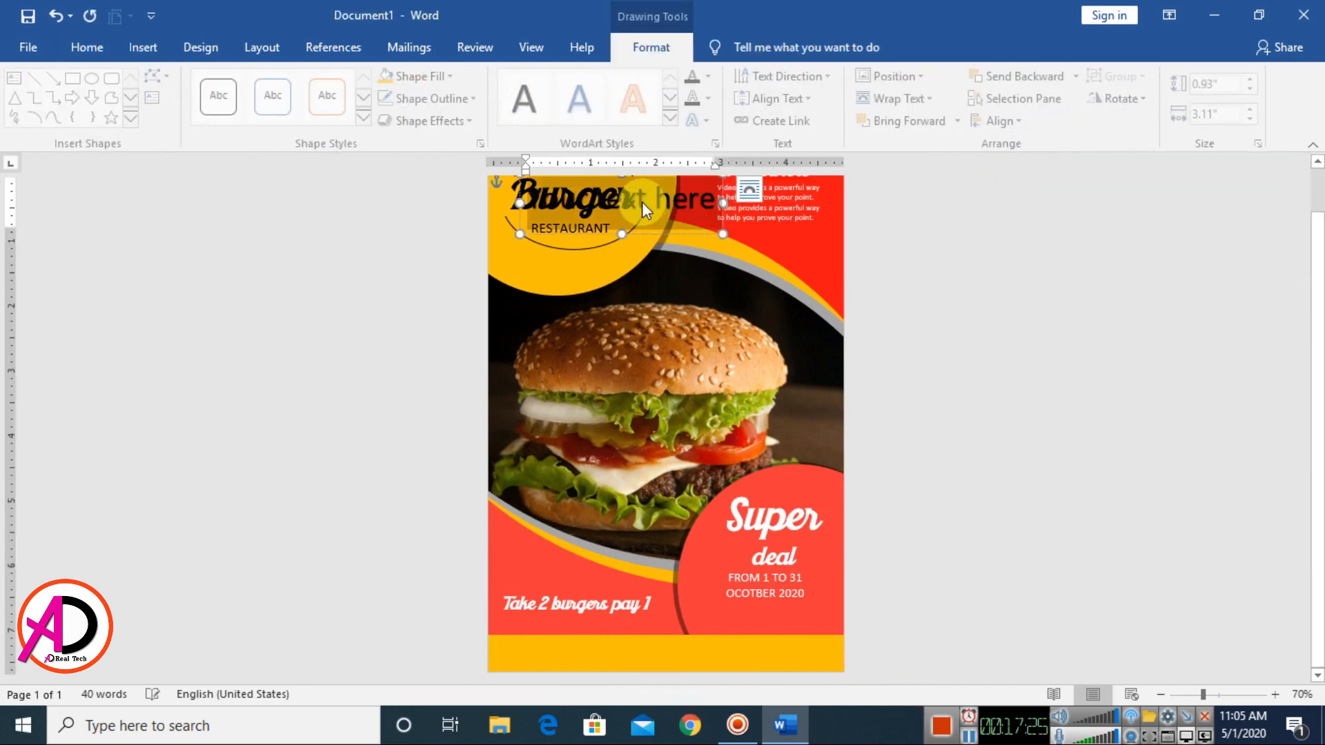
drag(646, 228, 672, 677)
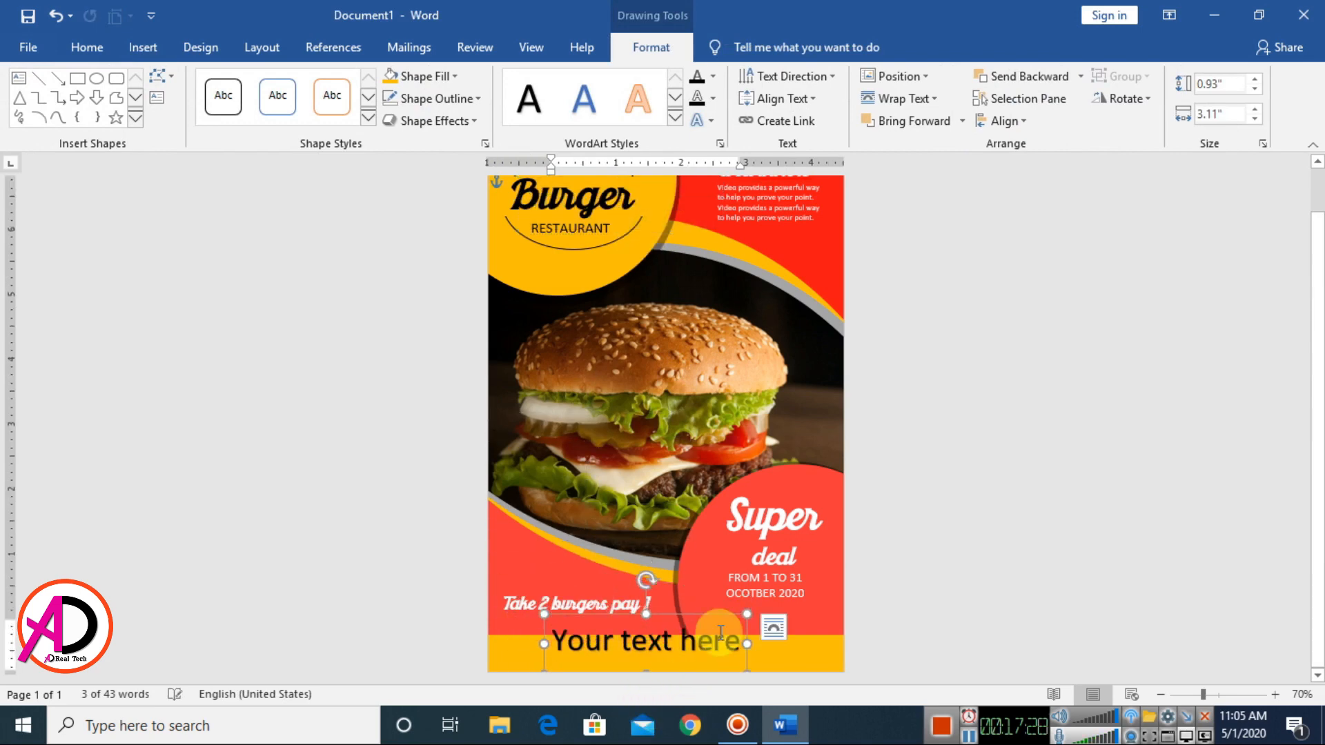
Step: Clear all formatting from the WordArt text and place it at the left end of the yellow strip
click(88, 48)
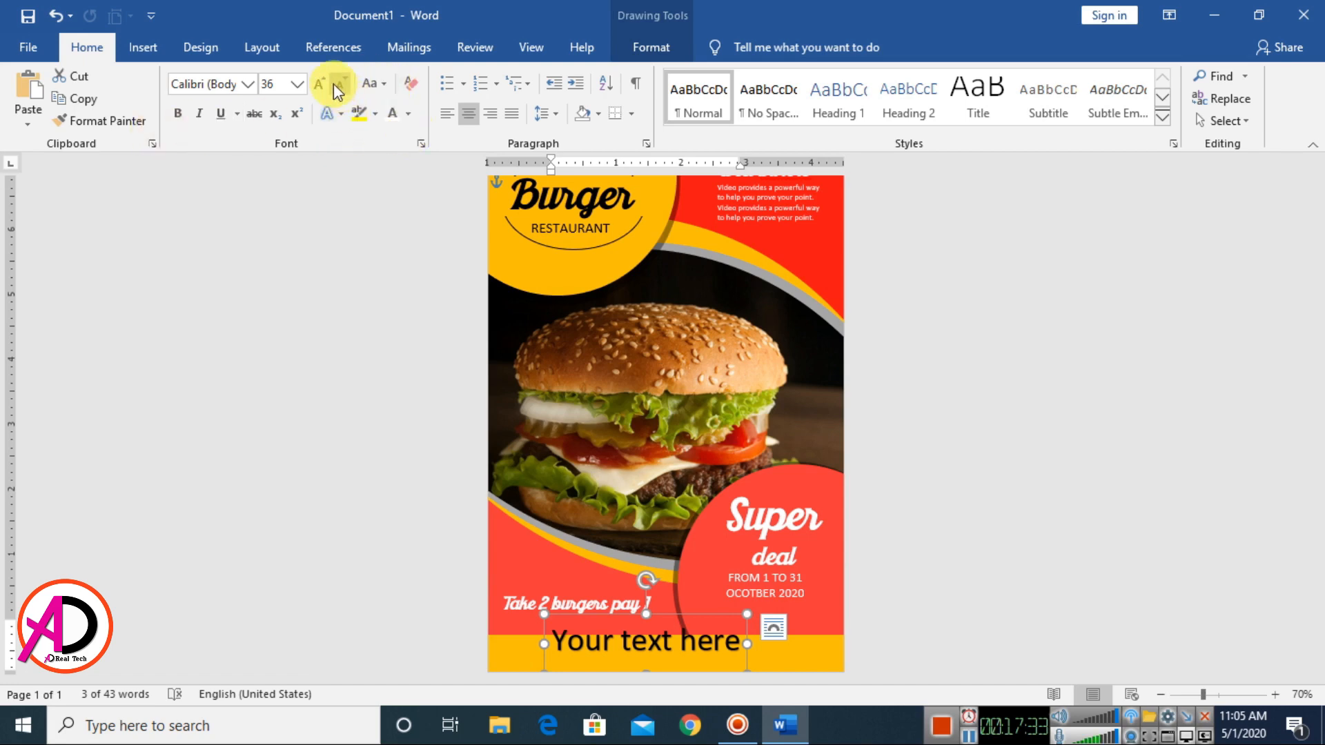
click(419, 79)
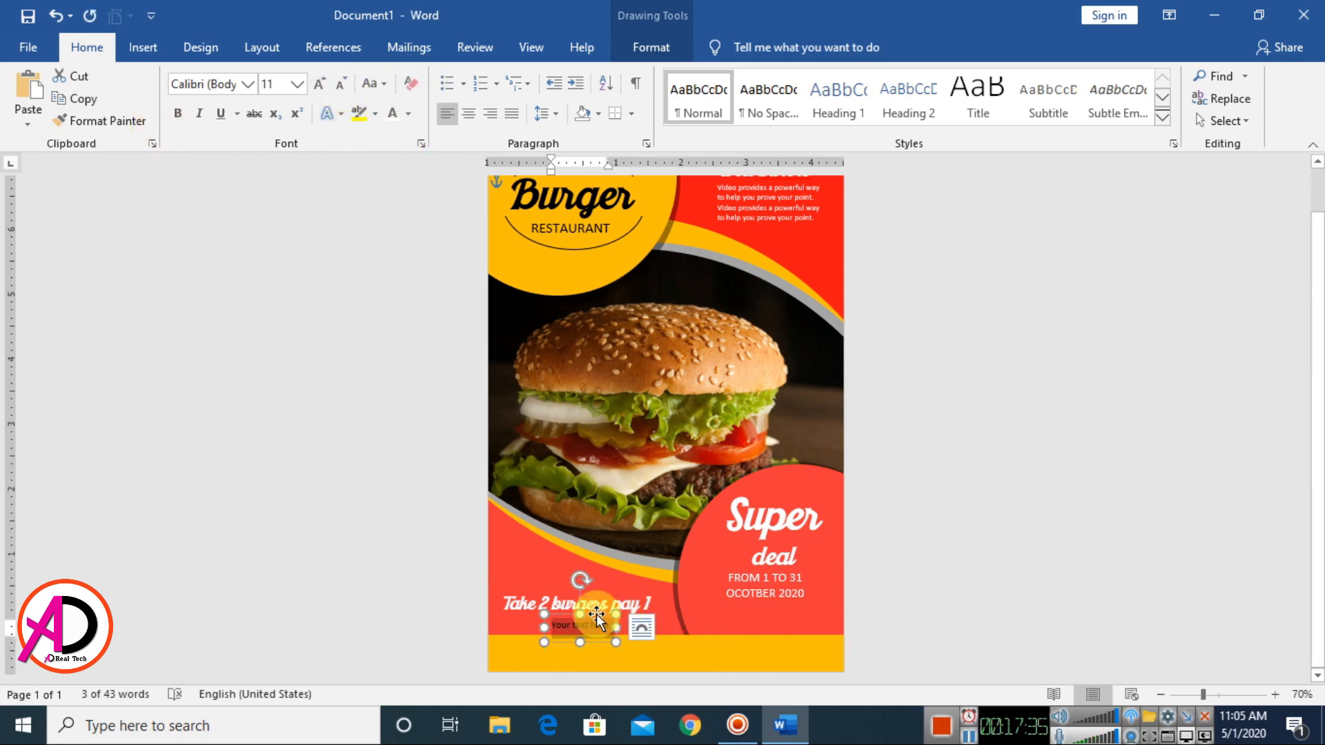
drag(597, 616, 555, 654)
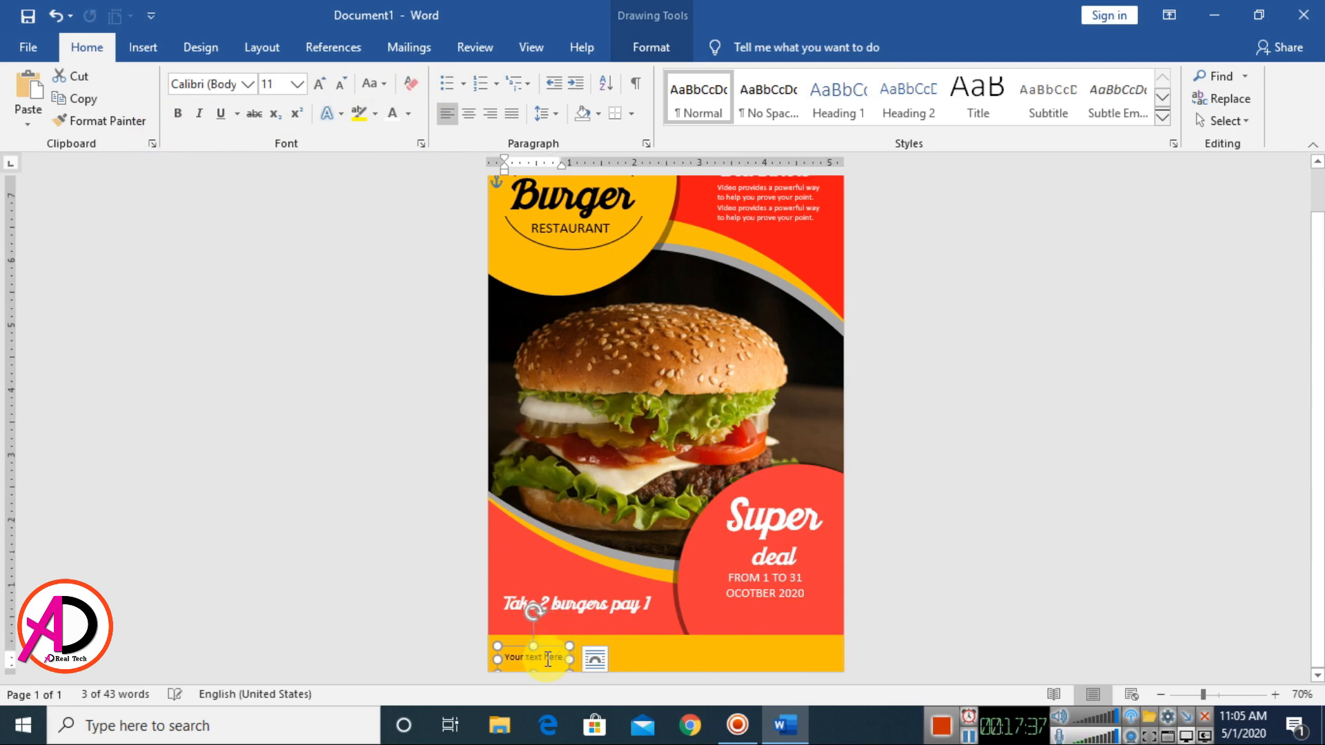
Step: Replace the placeholder text with "Follow us", enlarge it to 18 pt and align its box in the yellow strip
triple_click(548, 659)
text(Follow us)
key(ctrl+a)
key(ctrl+shift+greater)
key(ctrl+shift+greater)
key(ctrl+shift+greater)
key(ctrl+shift+greater)
drag(543, 647, 536, 640)
Step: Extend the "Follow us" line with ": phone No.", a phone number and "address here"
click(558, 659)
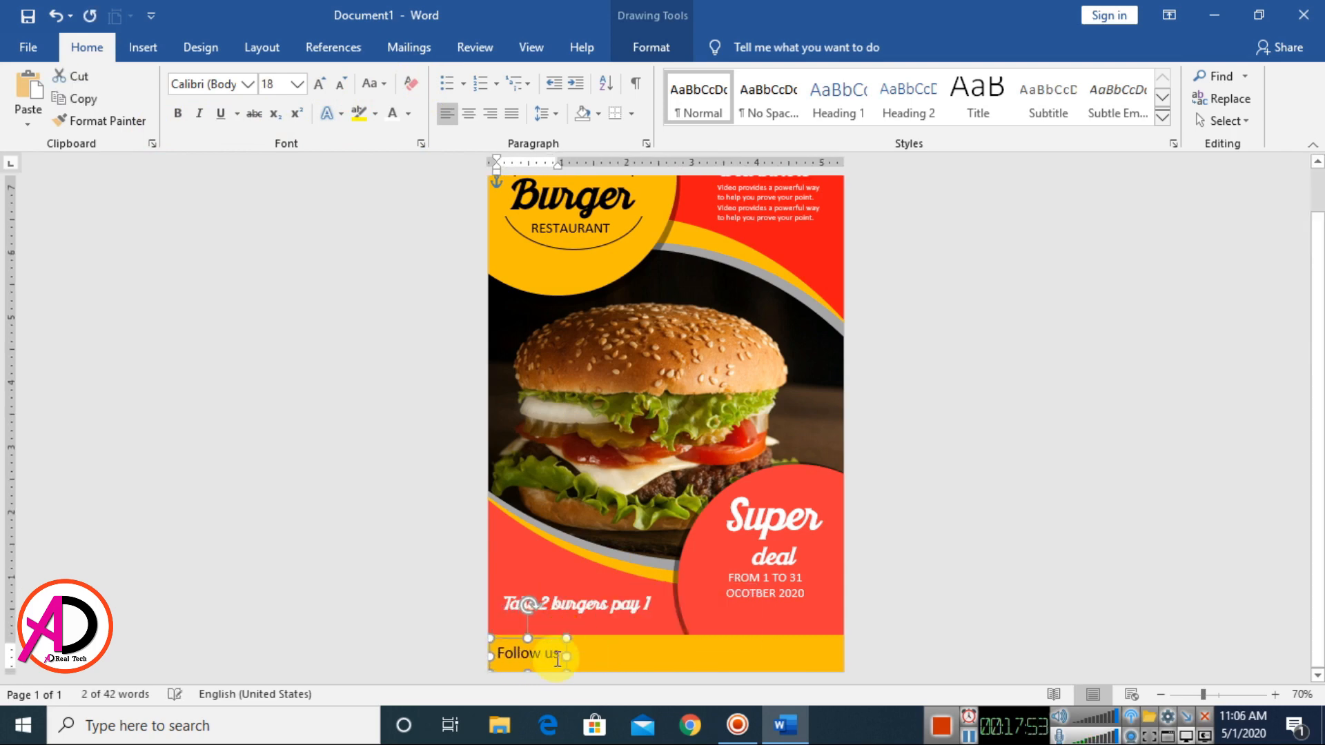
text(phone No.)
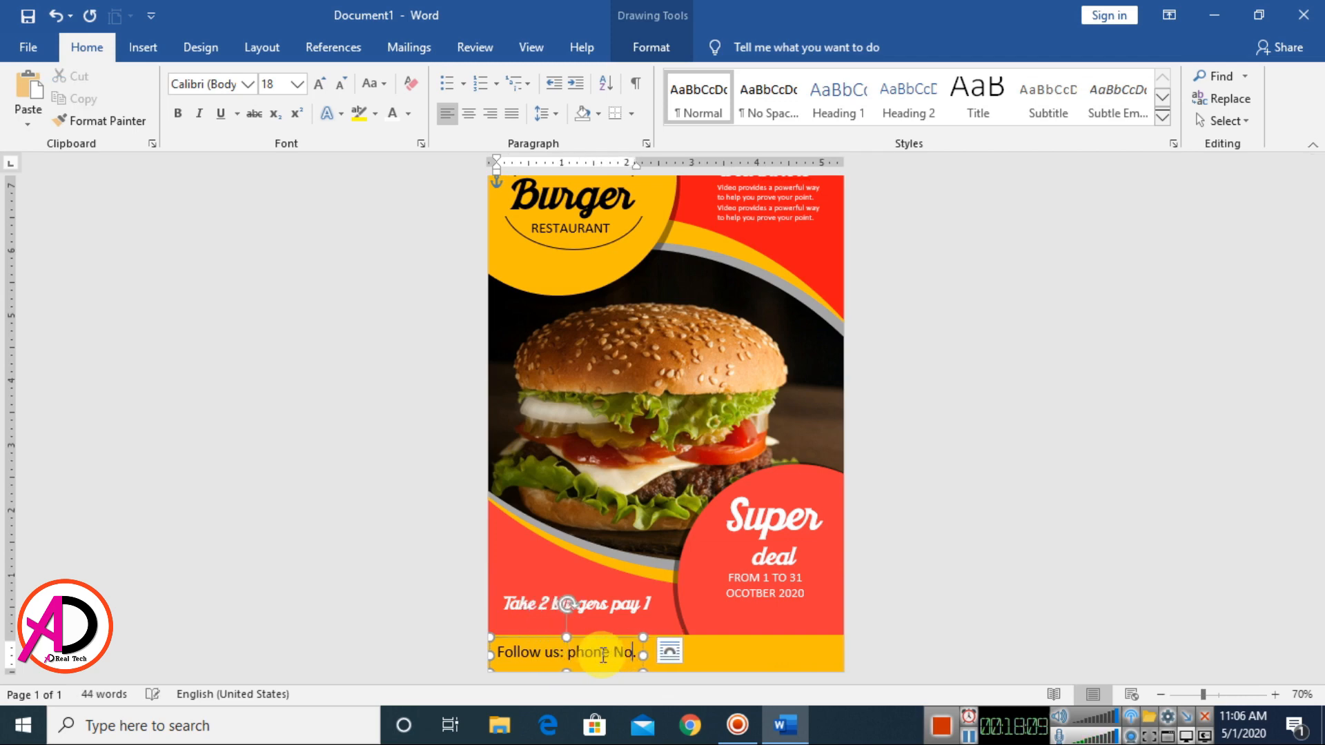
text( 123456789 address here)
click(890, 558)
scroll(890, 559, down, 2)
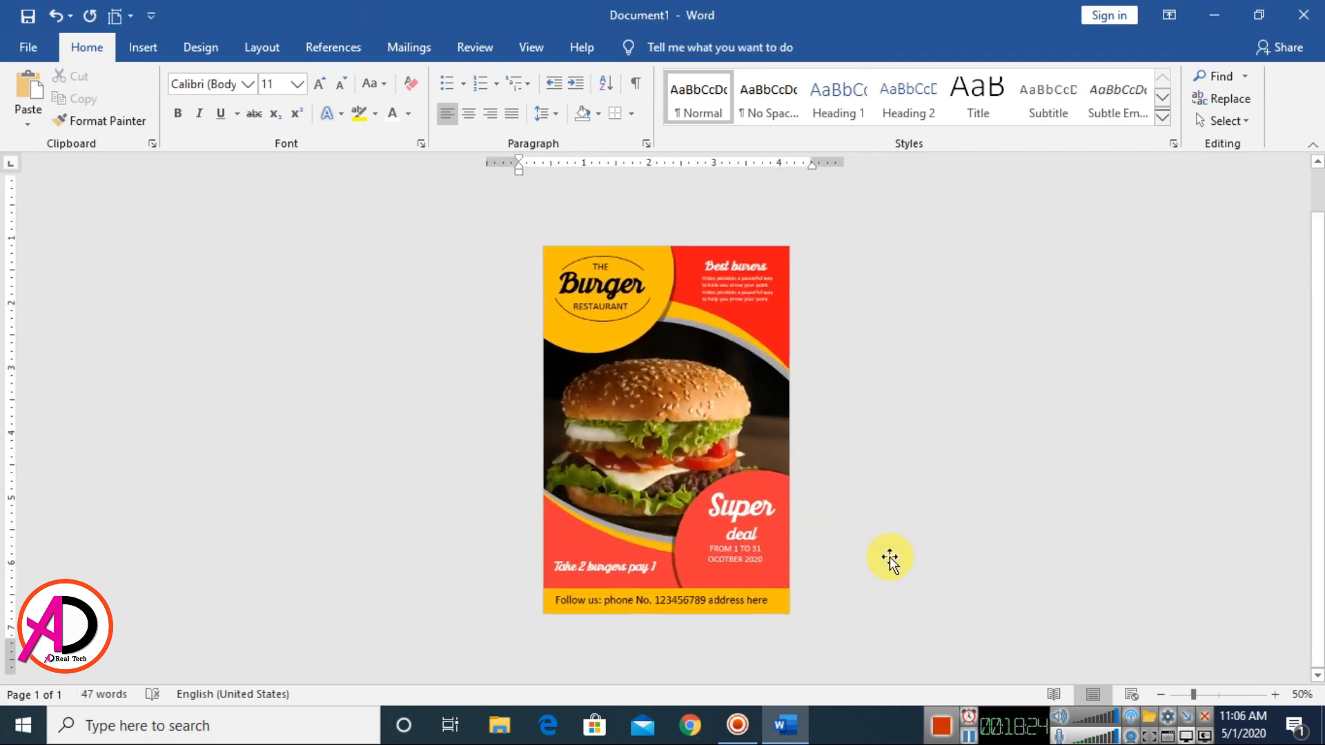
scroll(887, 556, up, 2)
scroll(883, 552, down, 2)
scroll(881, 550, up, 1)
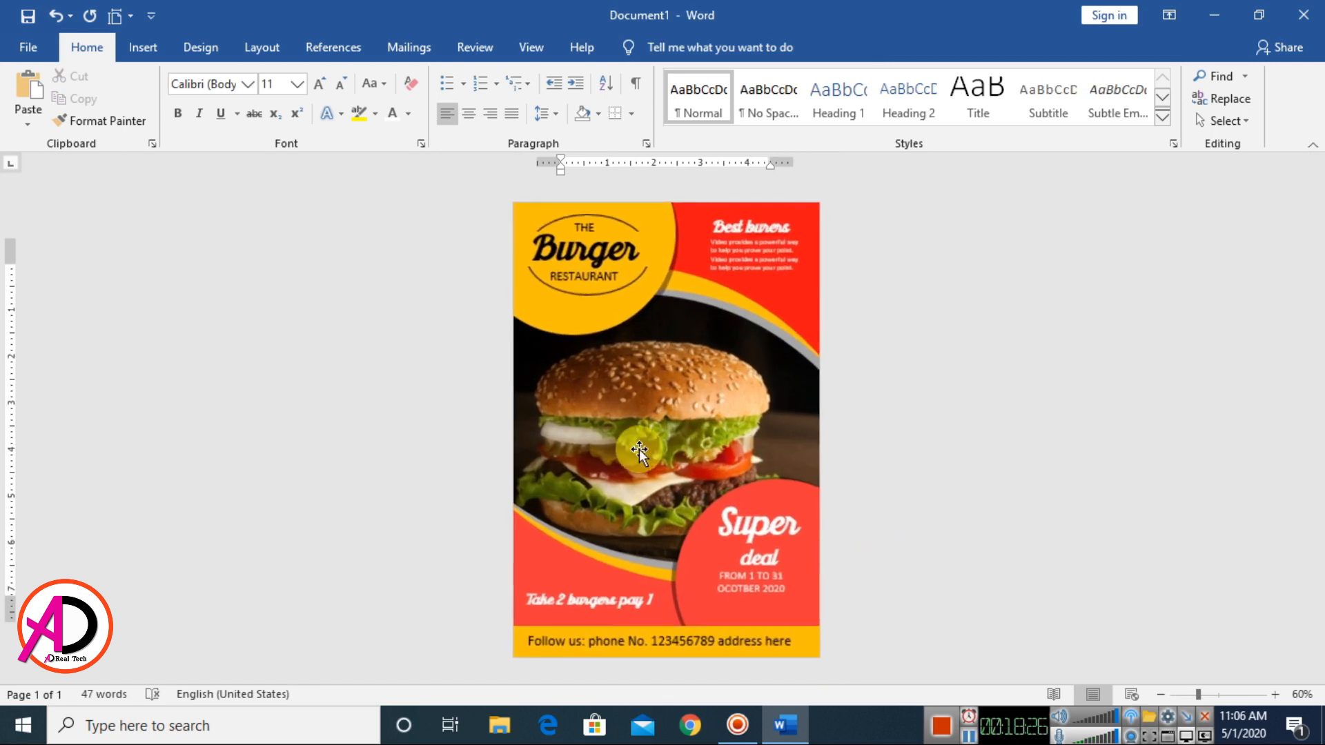